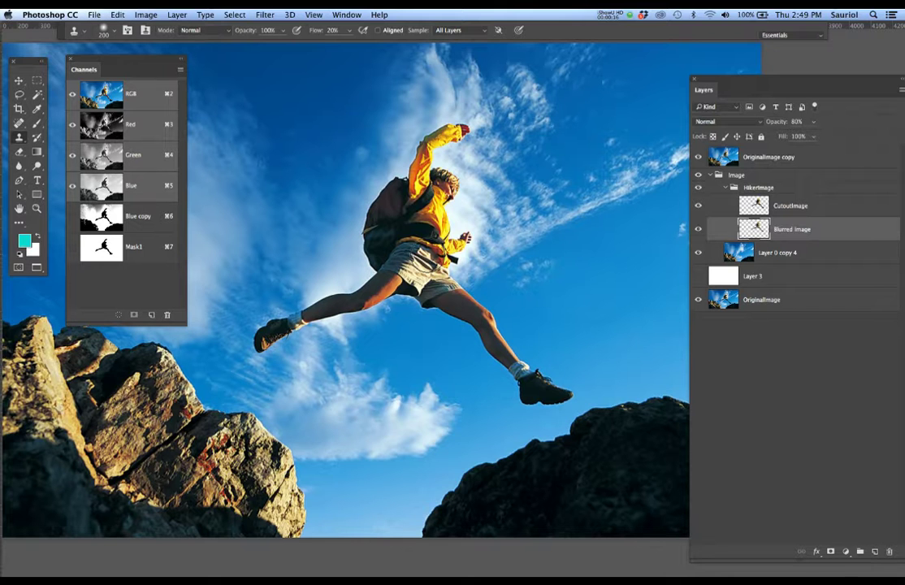
# Step: Hide the OriginalImage copy layer and examine the motion-blurred hiker against the sky
pyautogui.keyDown('super'); pyautogui.click(427, 254); pyautogui.keyUp('super')
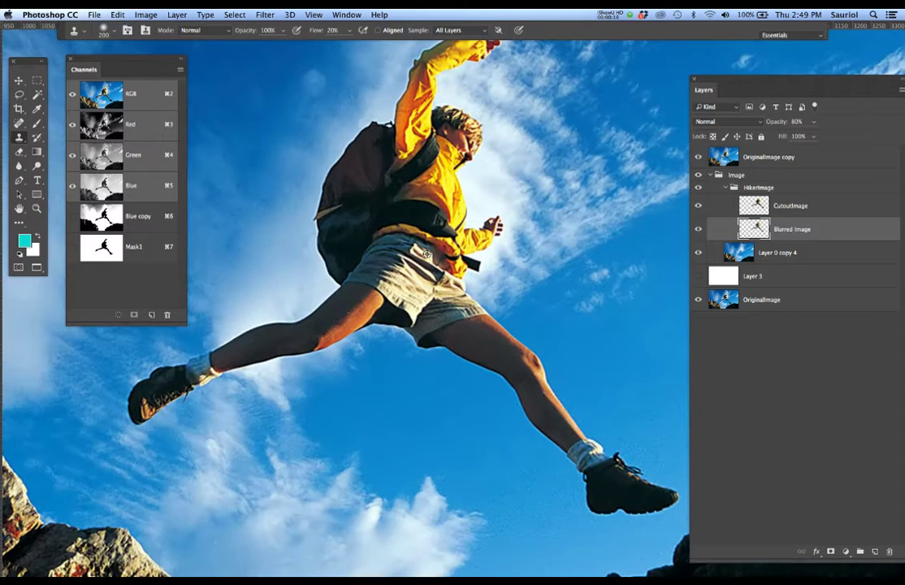
pyautogui.moveTo(409, 241); pyautogui.dragTo(396, 287)
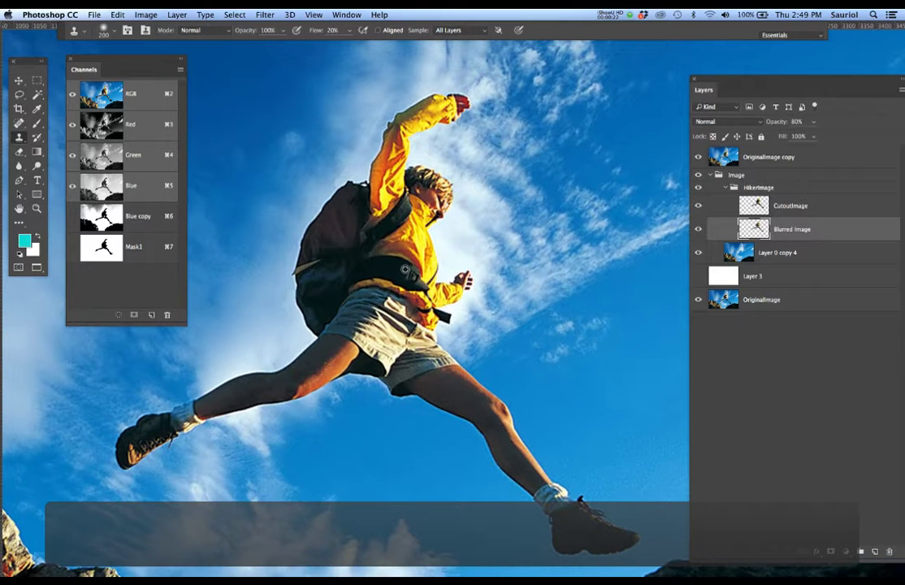
pyautogui.keyDown('alt'); pyautogui.click(392, 266); pyautogui.keyUp('alt')
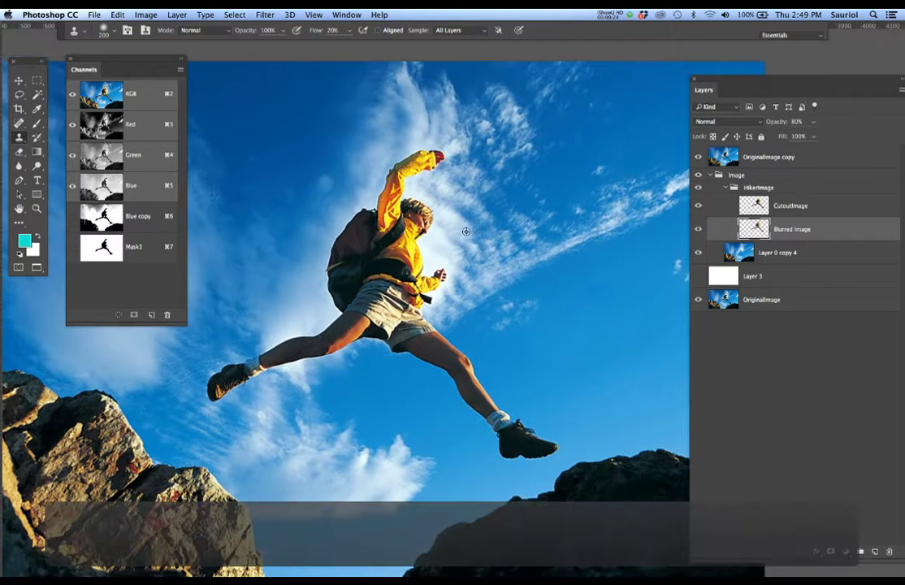
pyautogui.press('super+comma')
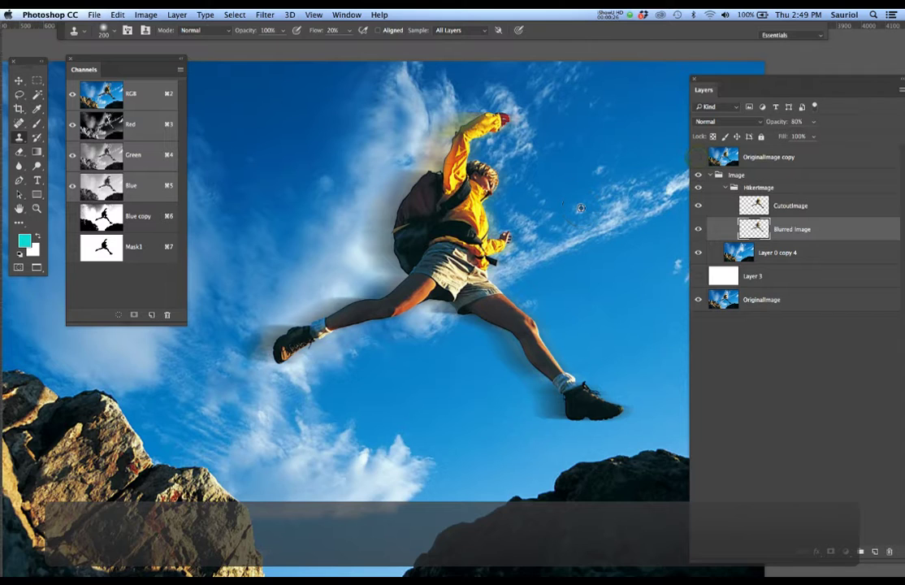
pyautogui.keyDown('alt'); pyautogui.click(580, 207); pyautogui.keyUp('alt')
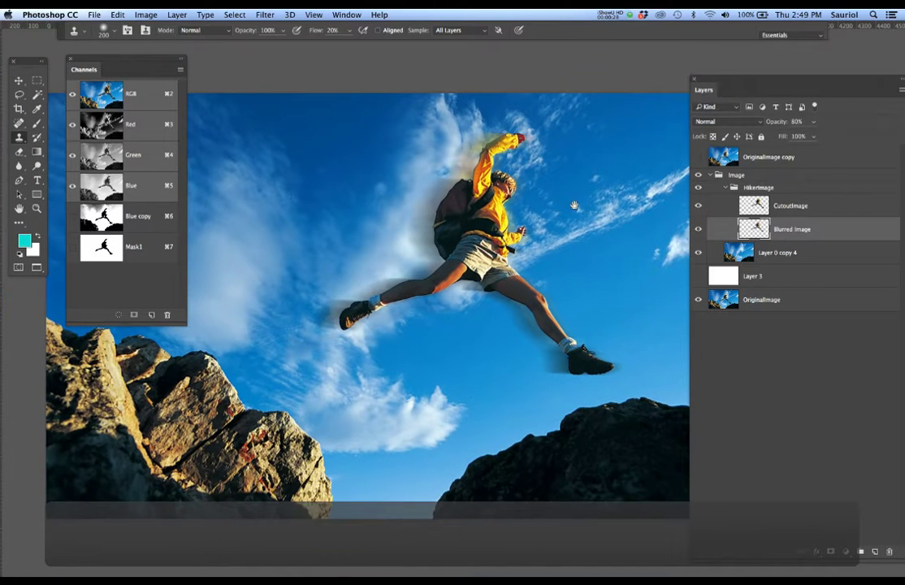
pyautogui.moveTo(573, 207); pyautogui.dragTo(529, 208)
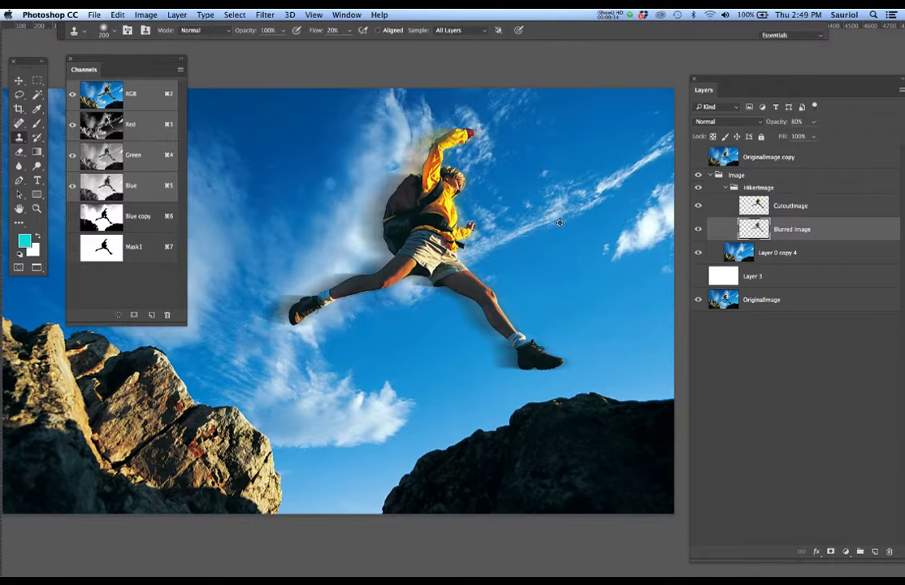
pyautogui.scroll(-3, 559, 222)
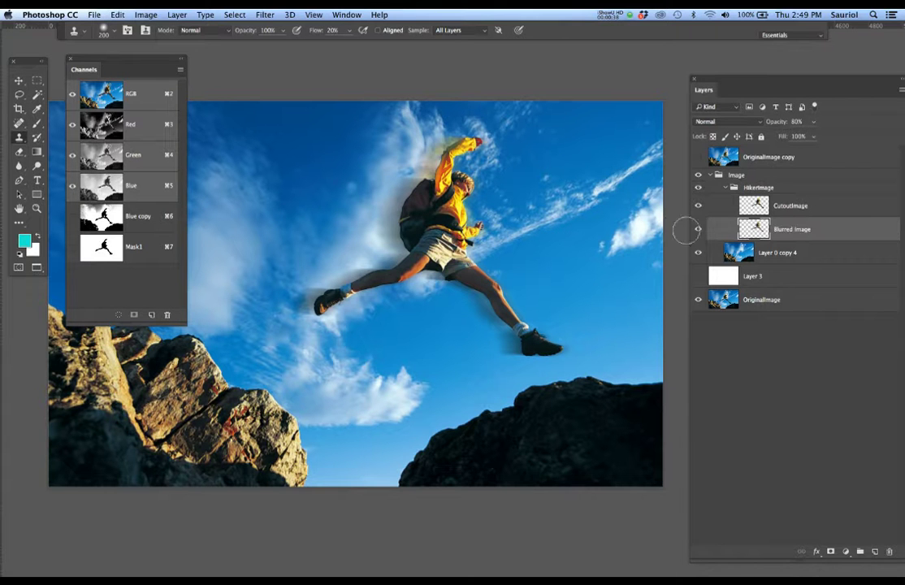
# Step: Try moving the HikerImage group to other positions over the sky and undo the moves
pyautogui.click(753, 188)
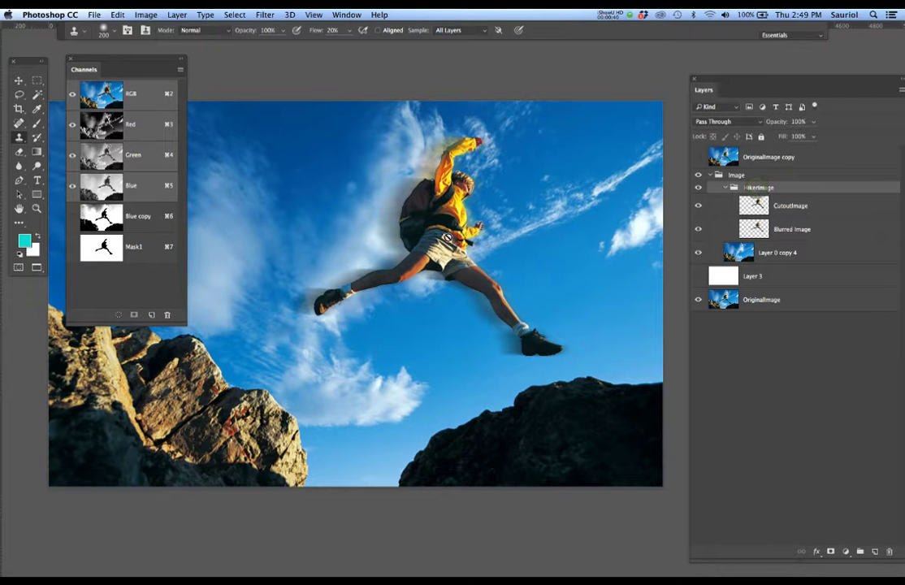
pyautogui.press('v')
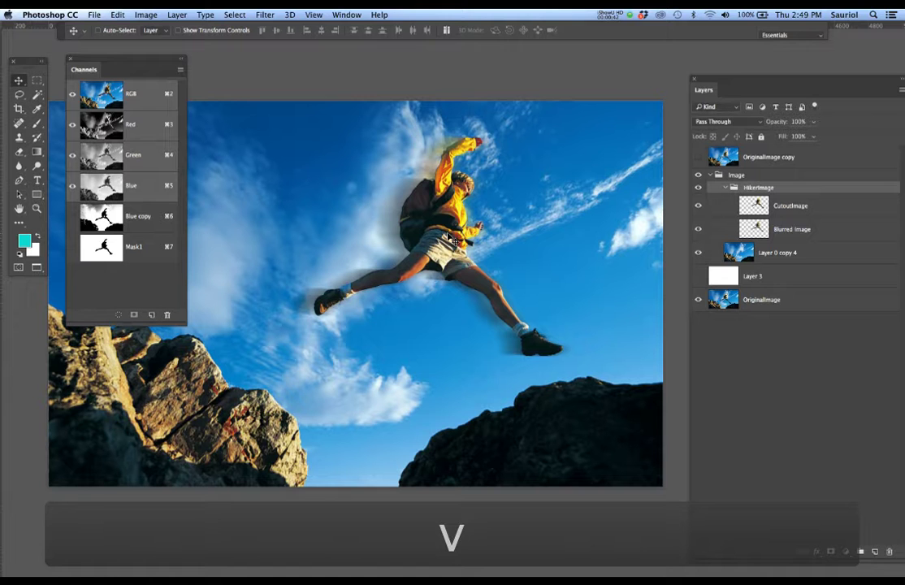
pyautogui.moveTo(446, 237); pyautogui.dragTo(412, 246)
pyautogui.scroll(10, 411, 246)
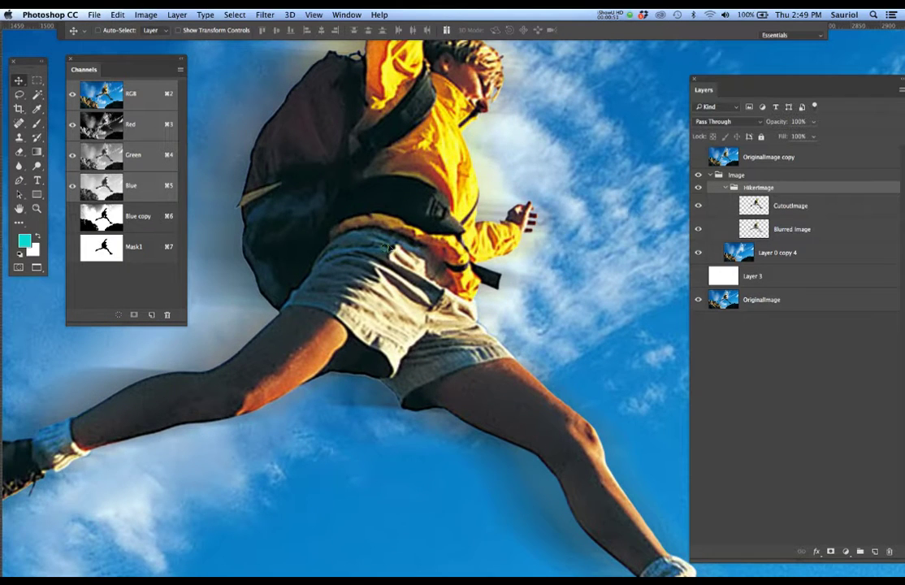
pyautogui.moveTo(390, 249)
pyautogui.mouseDown()
pyautogui.moveTo(429, 245)
pyautogui.moveTo(365, 244)
pyautogui.moveTo(406, 240)
pyautogui.moveTo(389, 246)
pyautogui.moveTo(398, 242)
pyautogui.mouseUp()
pyautogui.scroll(-6, 398, 242)
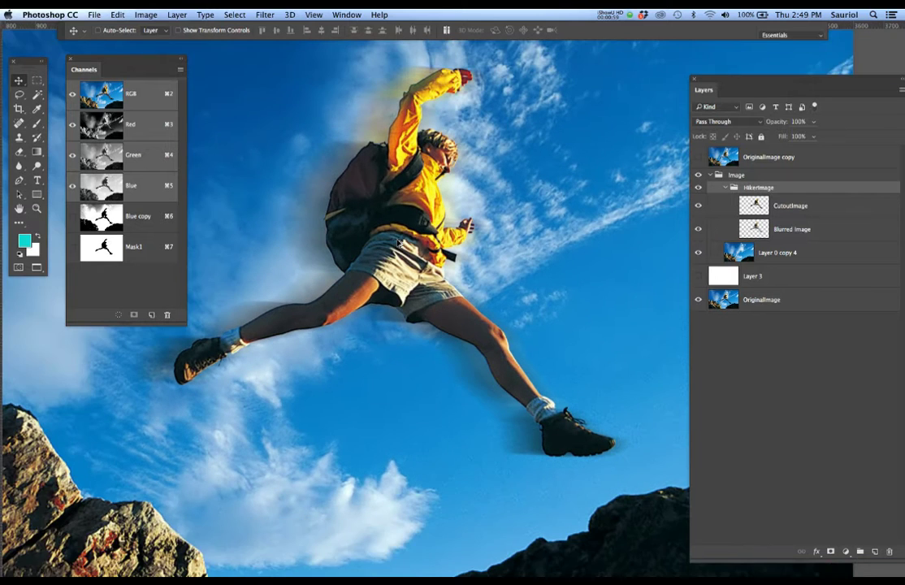
pyautogui.scroll(-1, 398, 242)
pyautogui.moveTo(398, 241); pyautogui.dragTo(407, 251)
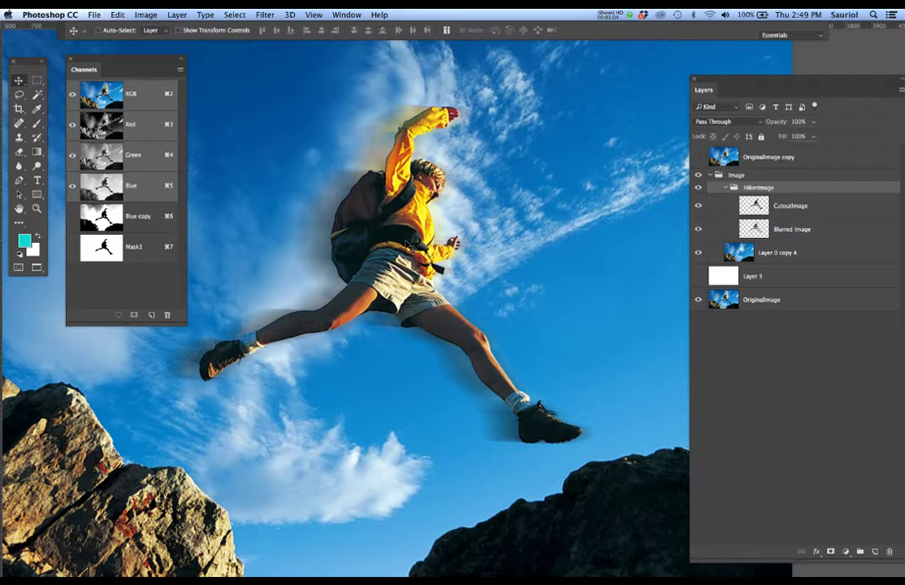
pyautogui.press('super+z')
pyautogui.press('alt+super+z')
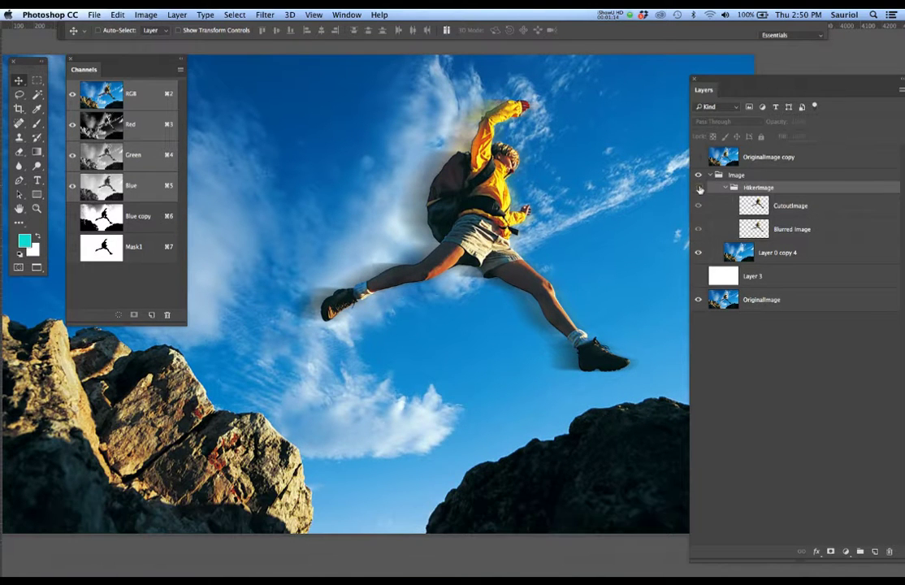
# Step: Hide the HikerImage group and show the OriginalImage copy layer
pyautogui.click(698, 188)
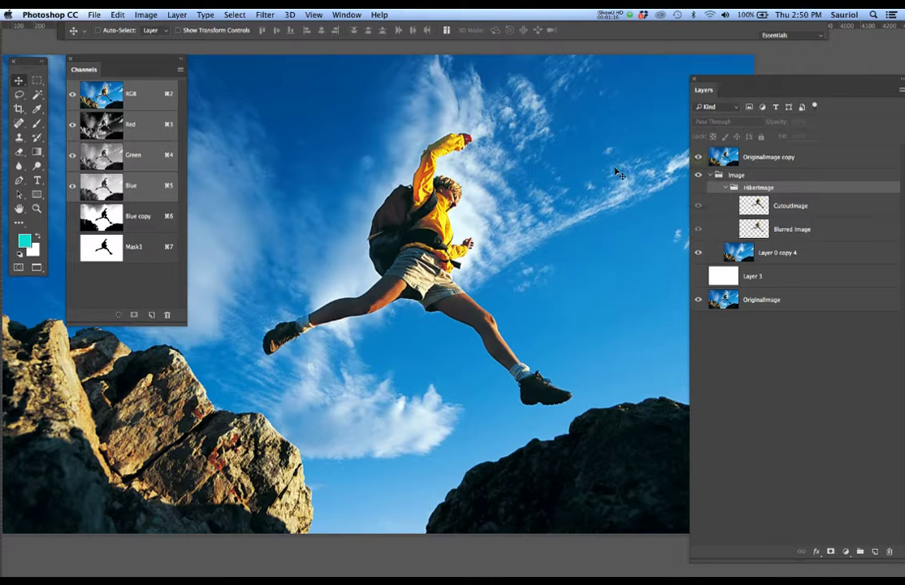
pyautogui.scroll(2, 449, 231)
pyautogui.scroll(1, 449, 231)
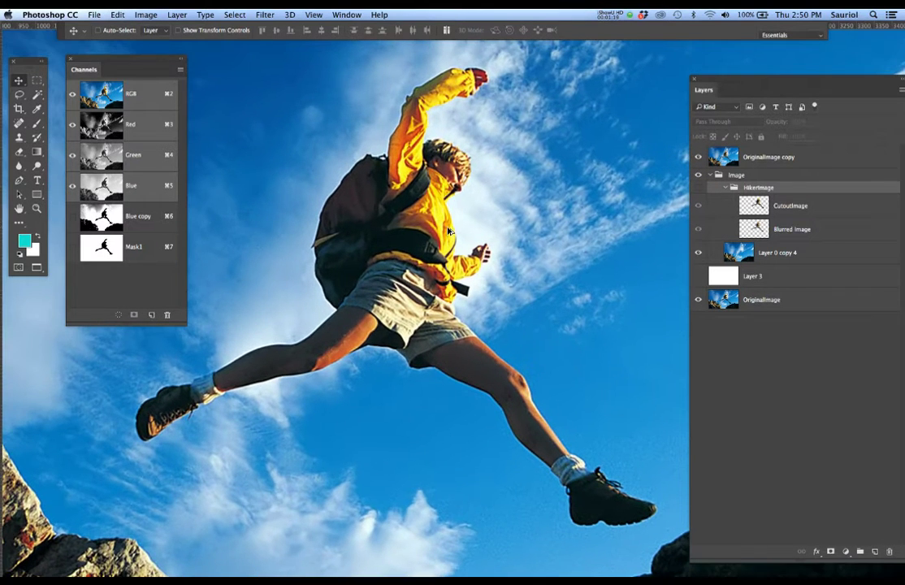
# Step: Compare the Mask1 channel with the RGB composite and enlarge the channels list
pyautogui.click(148, 252)
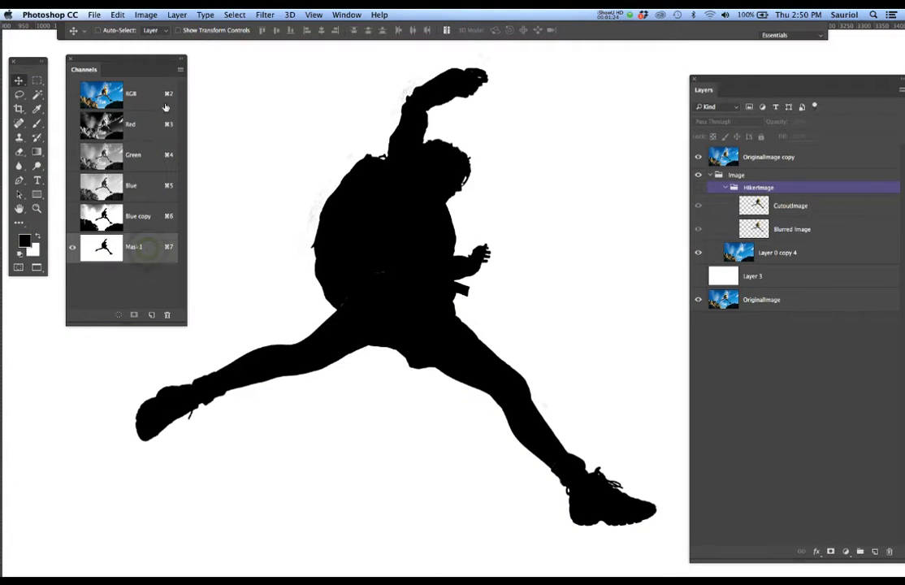
pyautogui.click(140, 85)
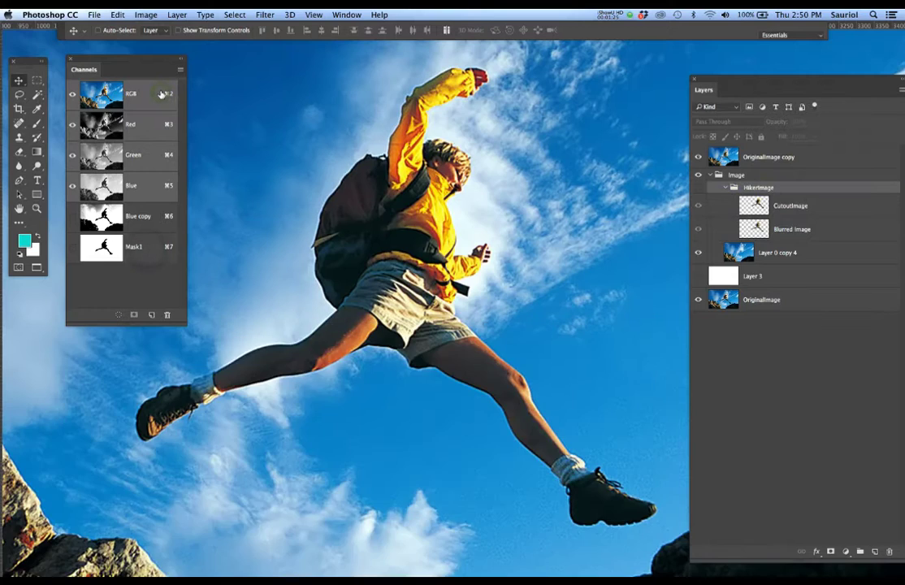
pyautogui.click(141, 250)
pyautogui.click(152, 92)
pyautogui.scroll(-2, 369, 235)
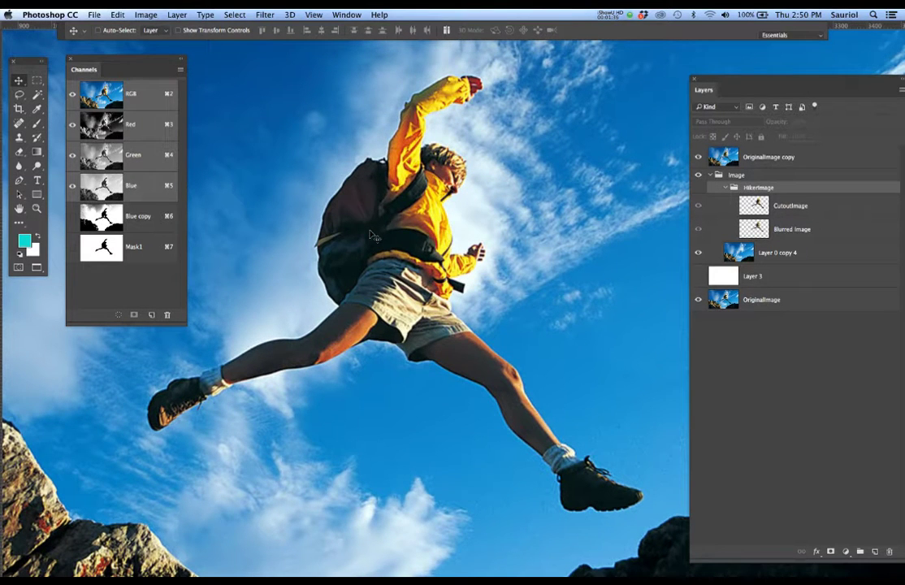
pyautogui.moveTo(184, 322); pyautogui.dragTo(201, 347)
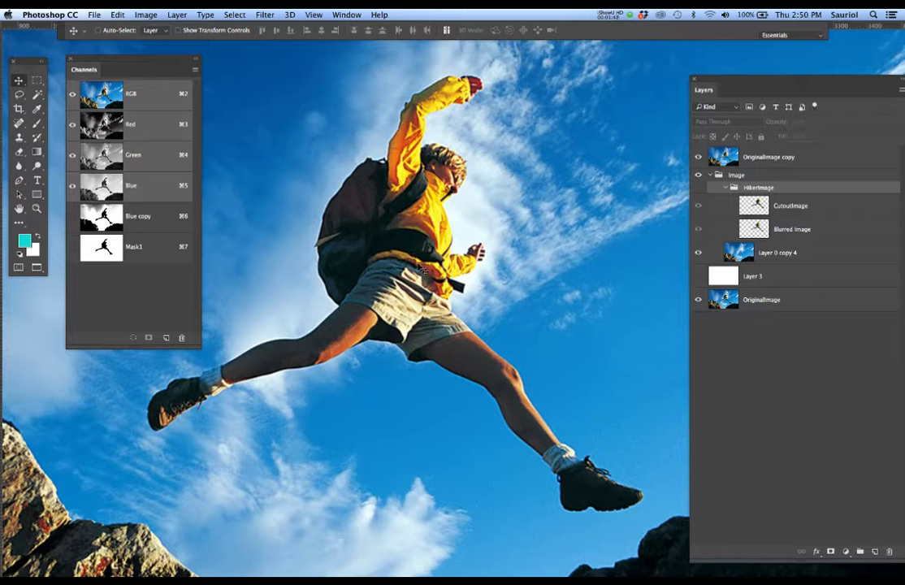
# Step: Switch to the Outdoor Adventures poster document and examine how the hiker image fits the layout
pyautogui.press('super+grave')
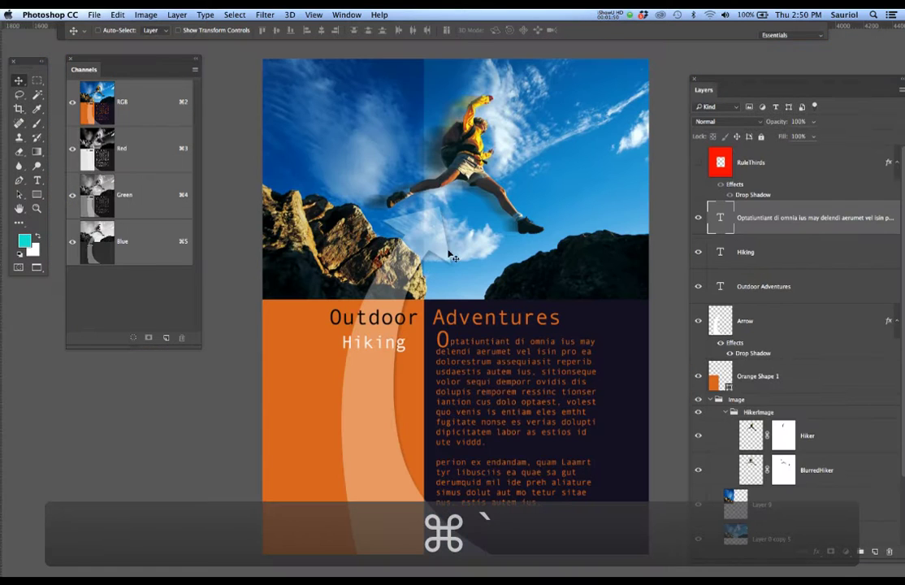
pyautogui.scroll(3, 489, 171)
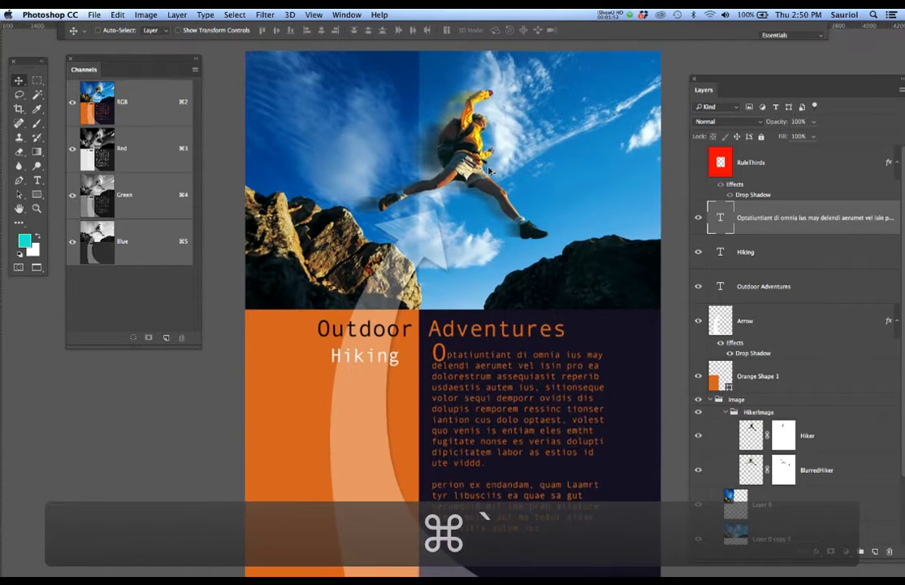
pyautogui.moveTo(490, 171); pyautogui.dragTo(473, 239)
pyautogui.press('super+0')
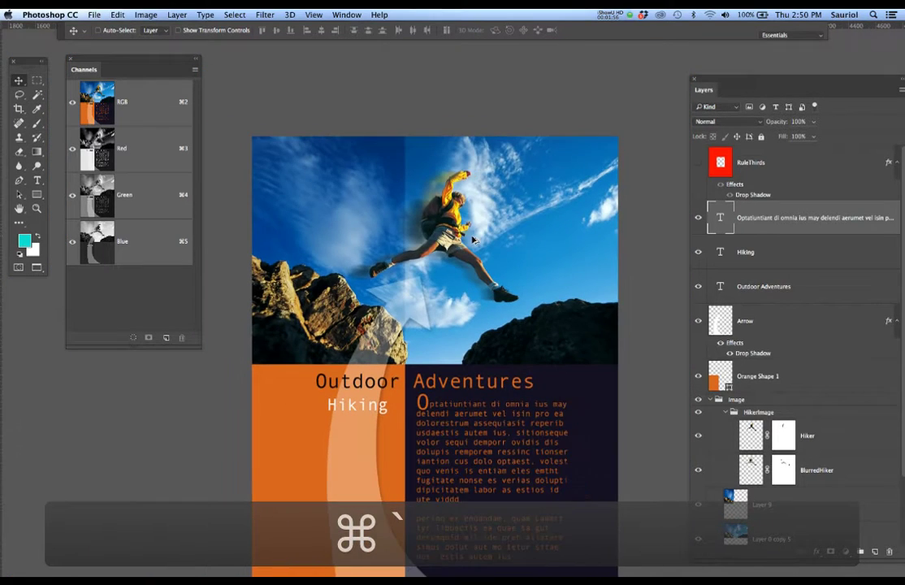
pyautogui.scroll(-1, 474, 239)
pyautogui.scroll(1, 473, 240)
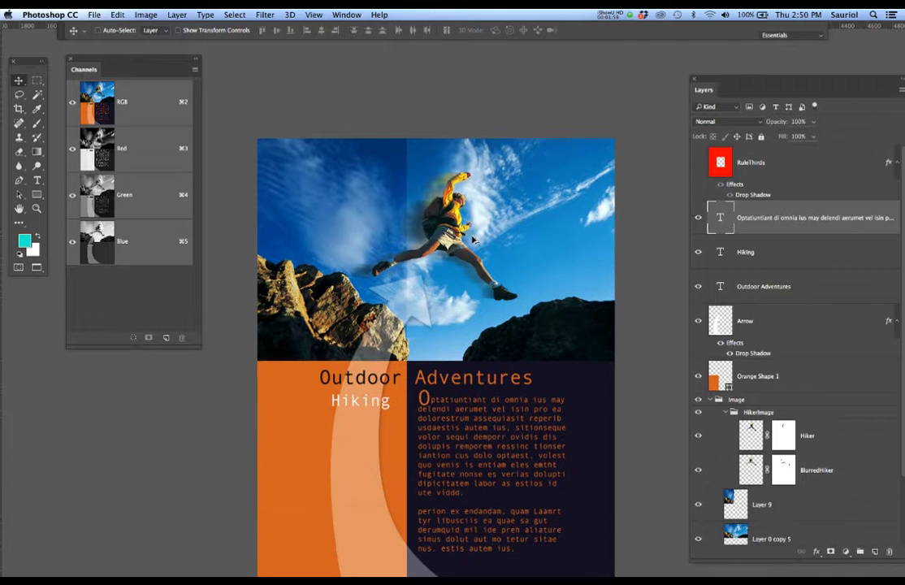
pyautogui.scroll(-3, 471, 301)
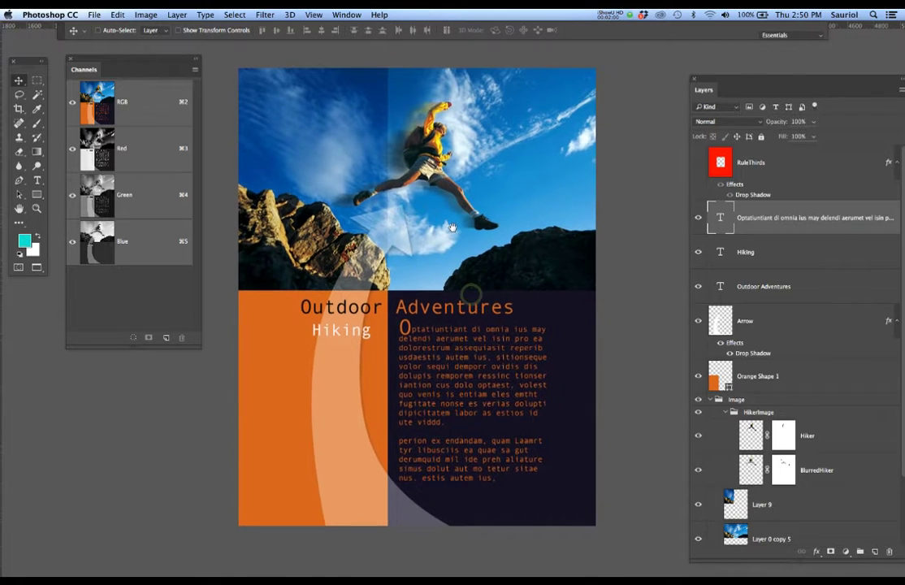
pyautogui.scroll(1, 455, 243)
pyautogui.scroll(1, 447, 224)
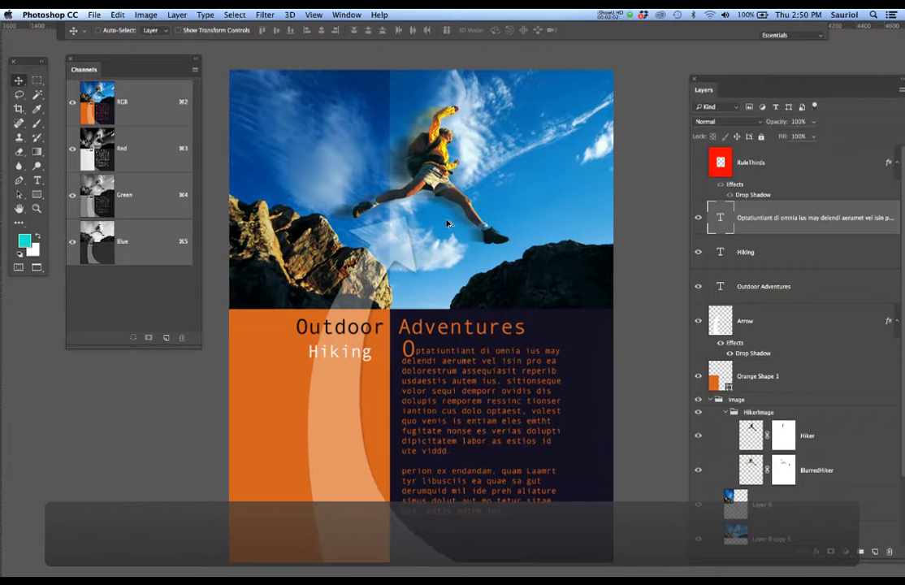
pyautogui.scroll(2, 433, 199)
pyautogui.scroll(1, 433, 200)
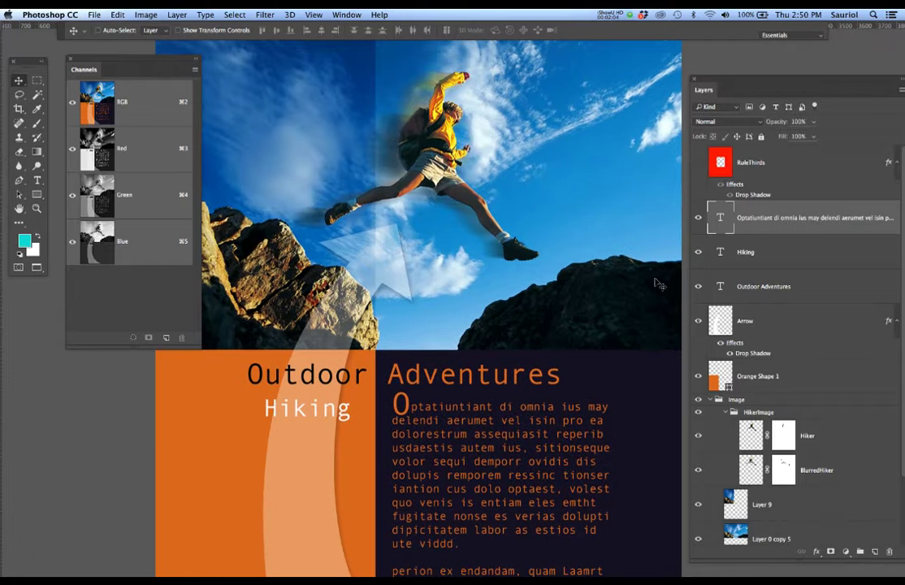
# Step: Try shifting the HikerImage group to the right in the poster and undo the move
pyautogui.click(755, 413)
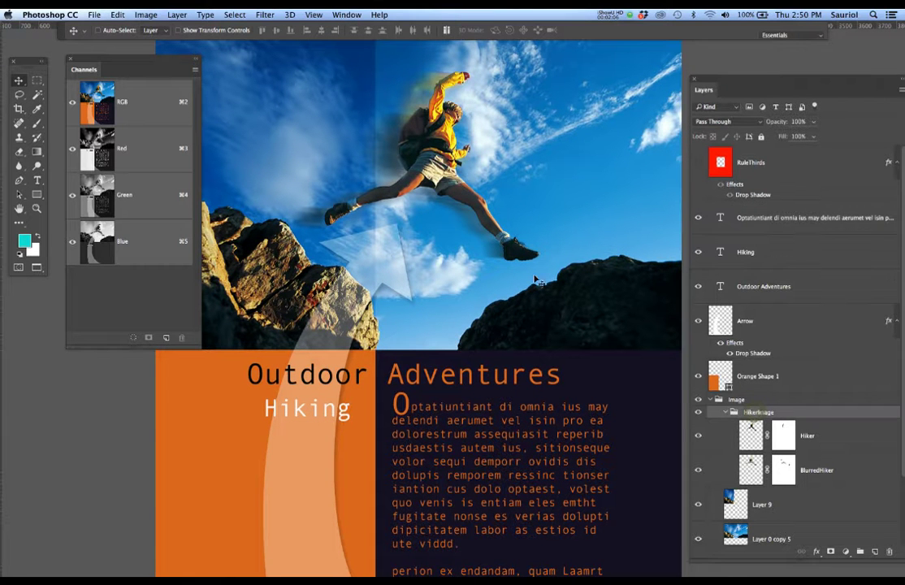
pyautogui.moveTo(429, 180)
pyautogui.mouseDown()
pyautogui.moveTo(461, 184)
pyautogui.moveTo(434, 185)
pyautogui.mouseUp()
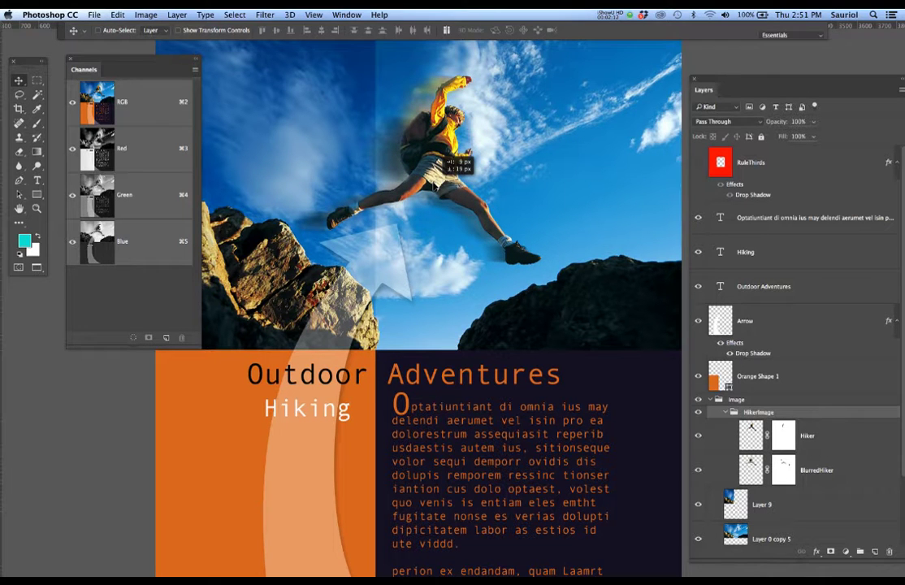
pyautogui.moveTo(434, 185)
pyautogui.mouseDown()
pyautogui.moveTo(375, 176)
pyautogui.moveTo(442, 187)
pyautogui.moveTo(446, 175)
pyautogui.mouseUp()
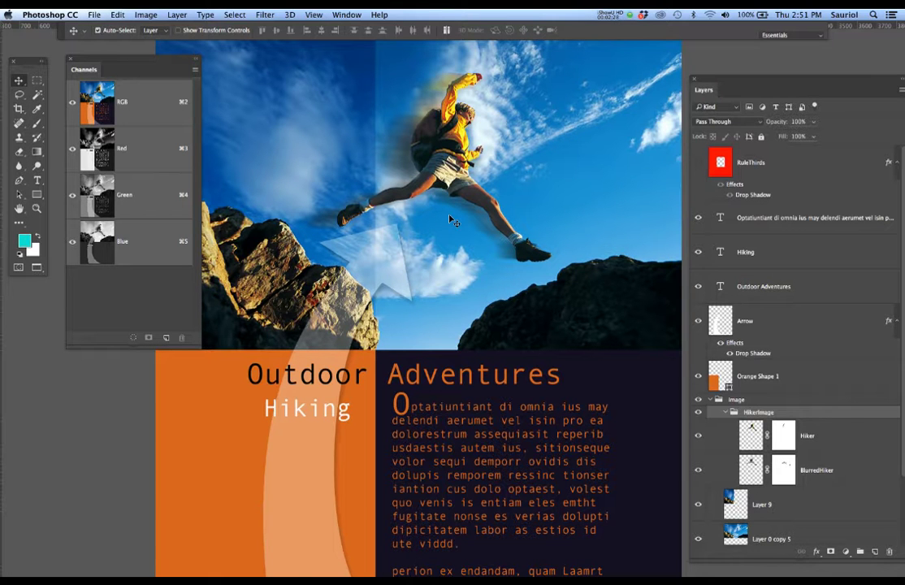
pyautogui.press('super+z')
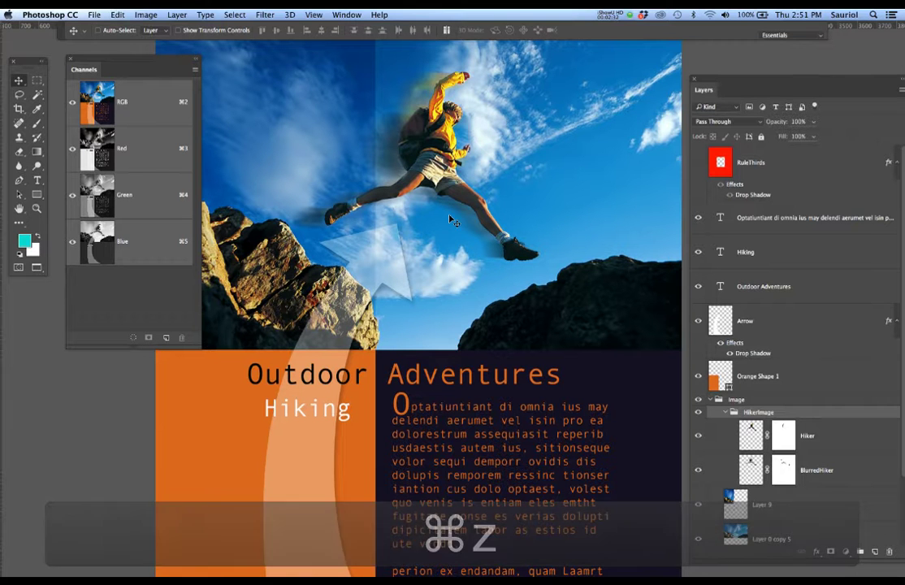
pyautogui.press('alt+super+z')
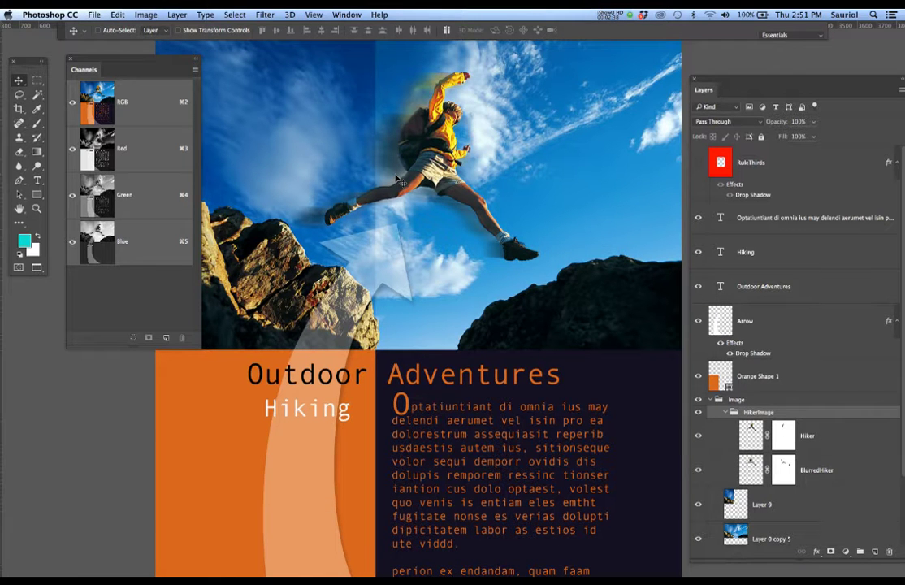
# Step: Return to the hiker photo document and compare the hiker-free background with the original by toggling the OriginalImage copy layer
pyautogui.press('super+grave')
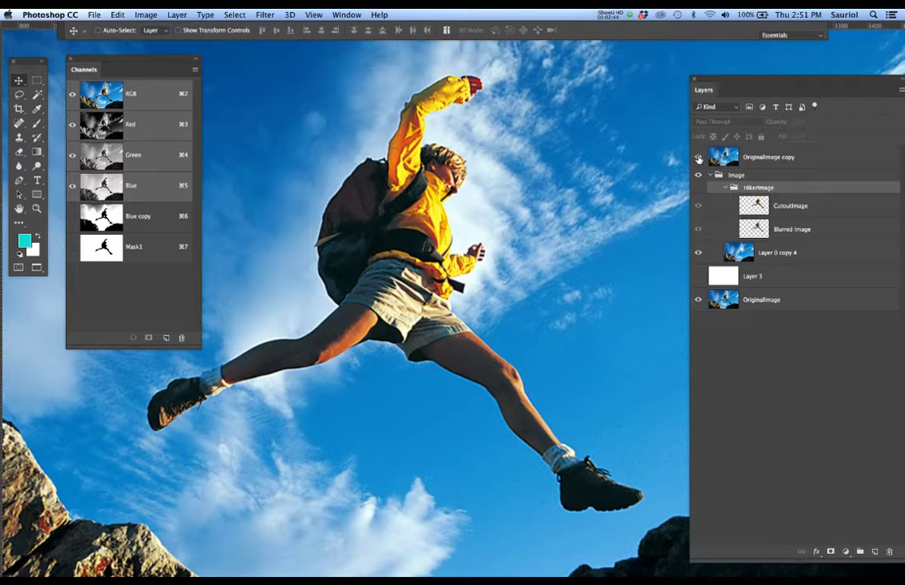
pyautogui.click(698, 157)
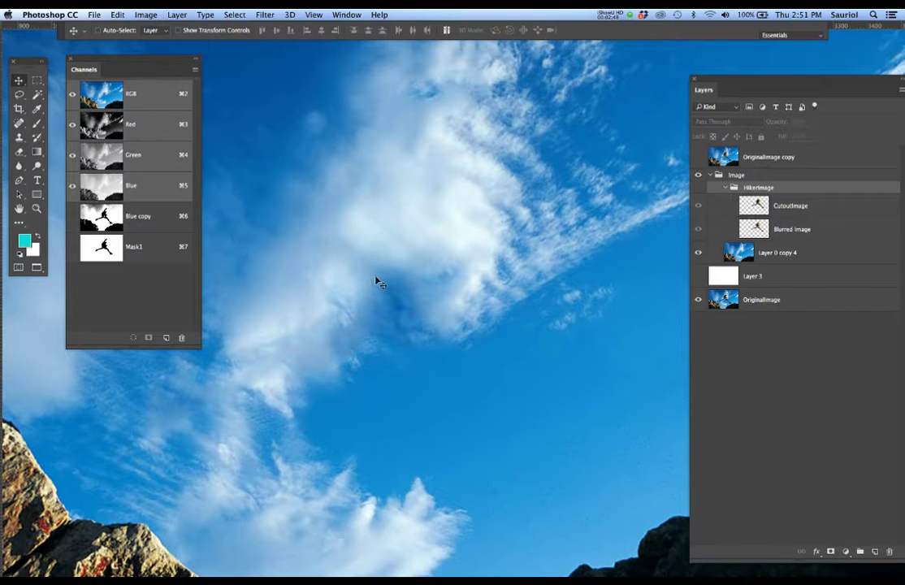
pyautogui.scroll(-3, 438, 253)
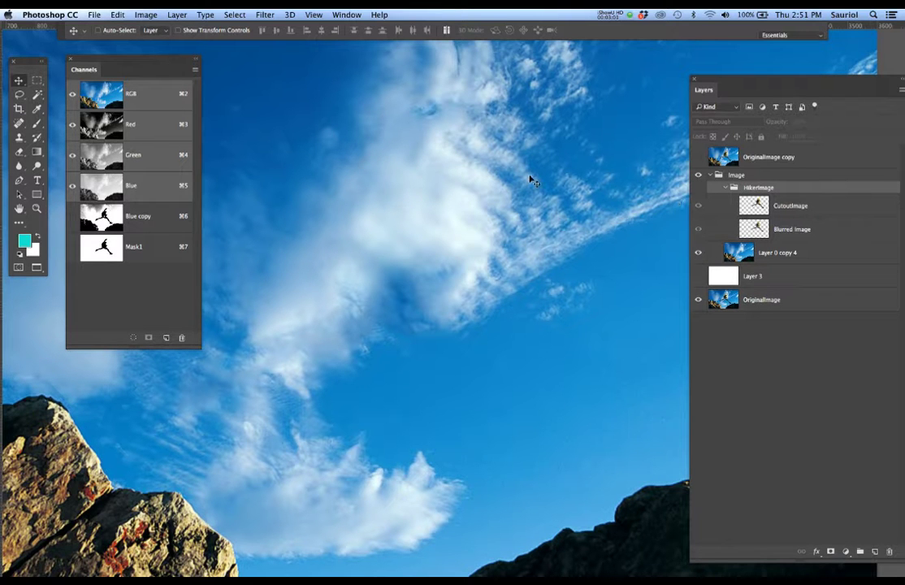
pyautogui.click(698, 158)
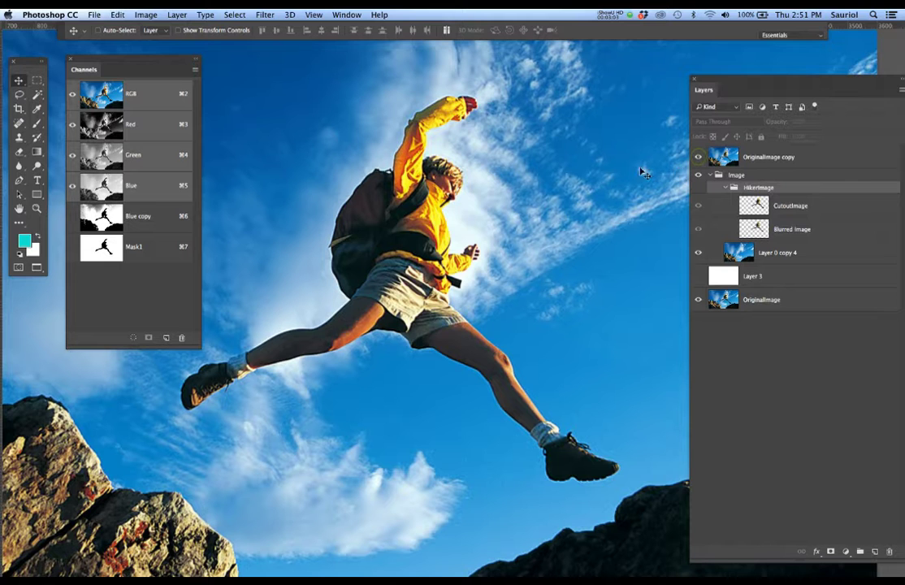
# Step: Hide the OriginalImage copy layer and the collapsed Image group, and leave the OriginalImage layer selected and visible
pyautogui.click(697, 157)
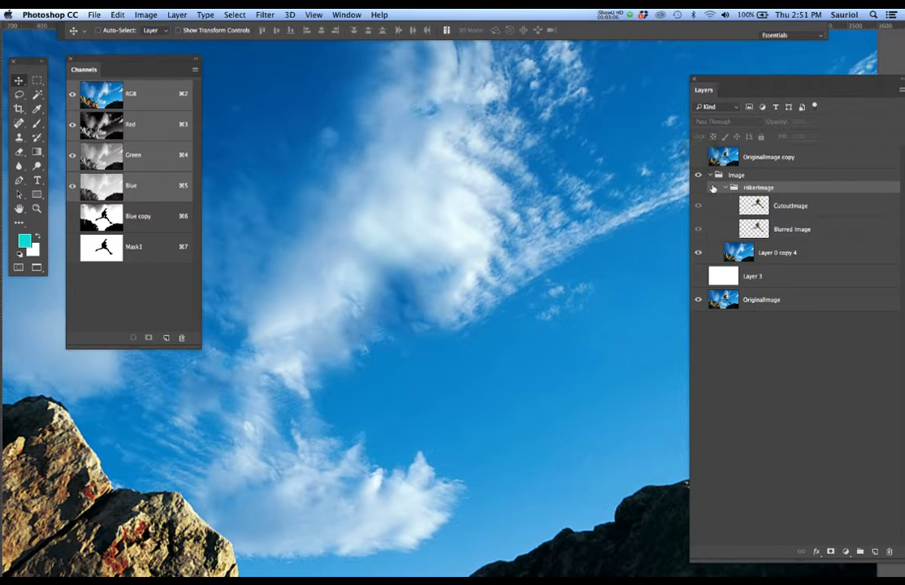
pyautogui.click(711, 177)
pyautogui.click(697, 175)
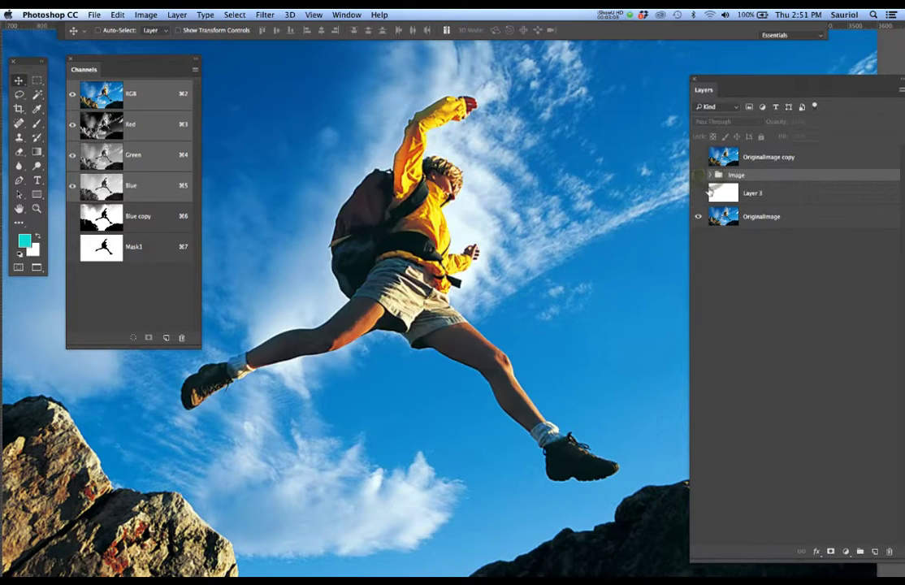
pyautogui.click(782, 219)
pyautogui.click(700, 218)
pyautogui.click(700, 217)
pyautogui.click(699, 218)
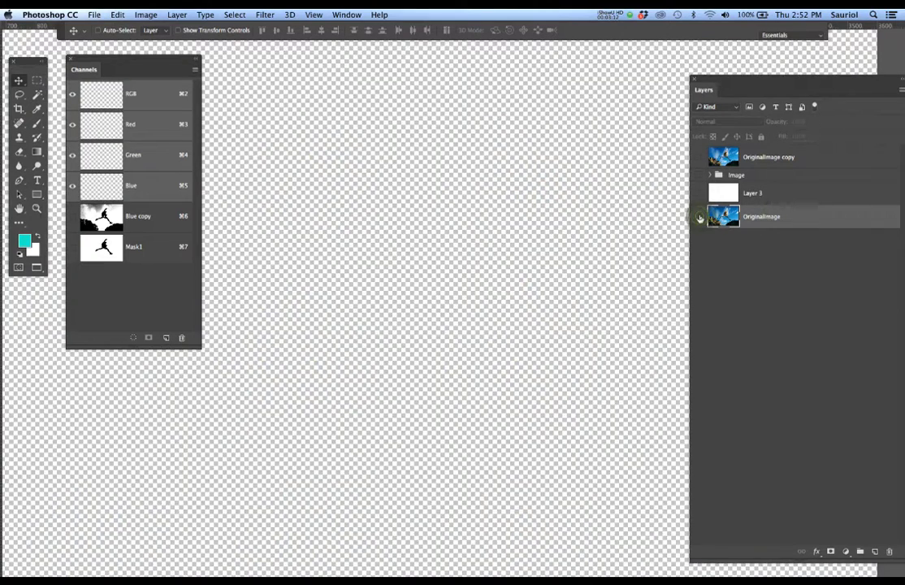
pyautogui.click(699, 218)
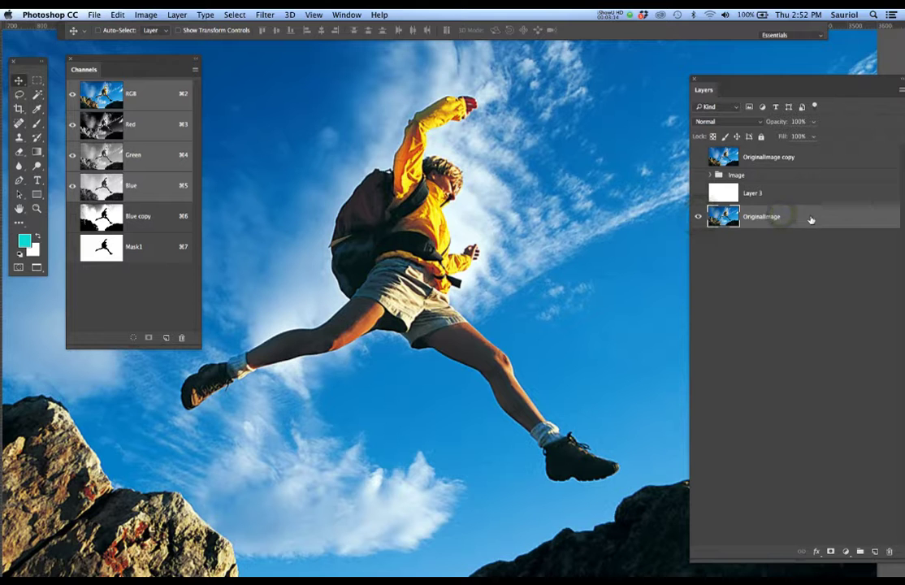
# Step: Duplicate the OriginalImage layer and rename the copy WorkingImage
pyautogui.moveTo(806, 216); pyautogui.dragTo(875, 552)
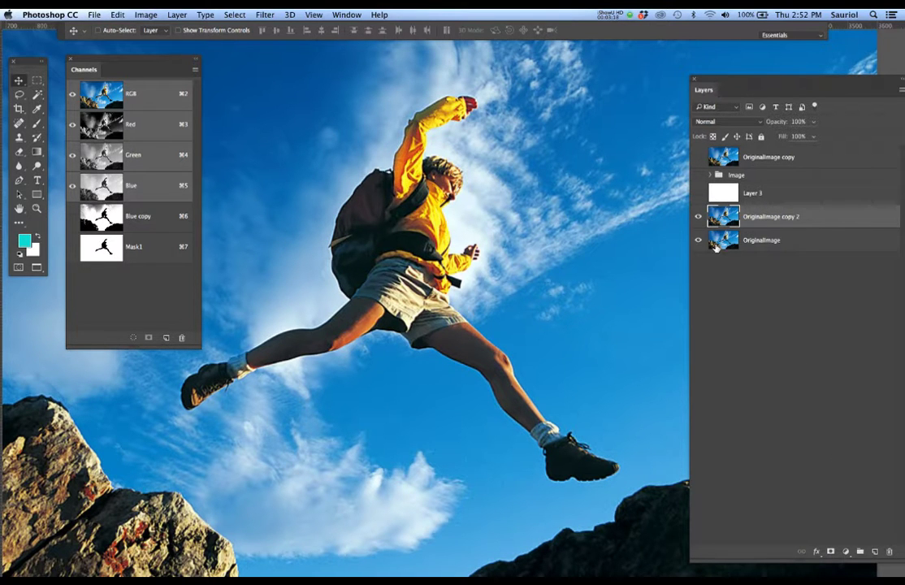
pyautogui.doubleClick(790, 217)
pyautogui.write('WorkingImage')
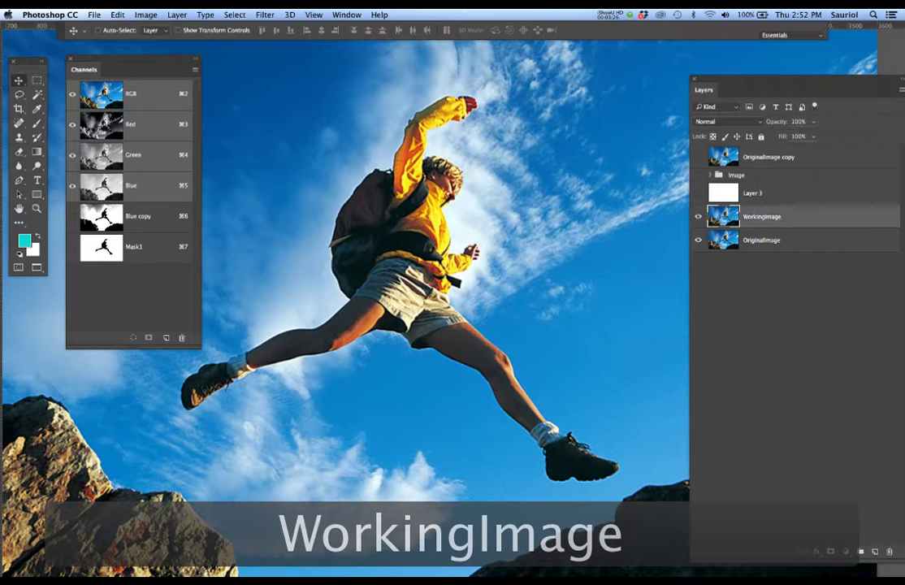
pyautogui.write('s')
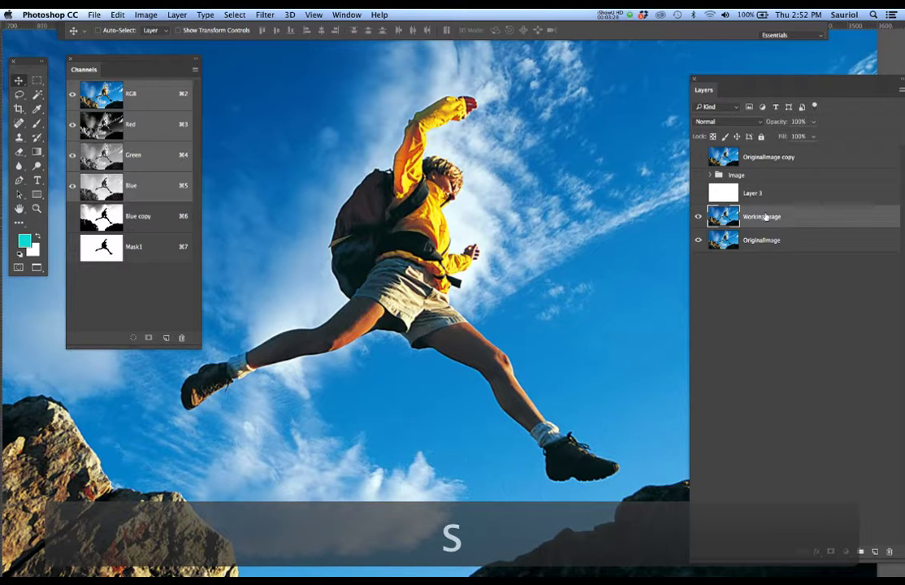
# Step: Compare the Red, Green and Blue channels for the contrast between the hiker and the sky
pyautogui.click(145, 126)
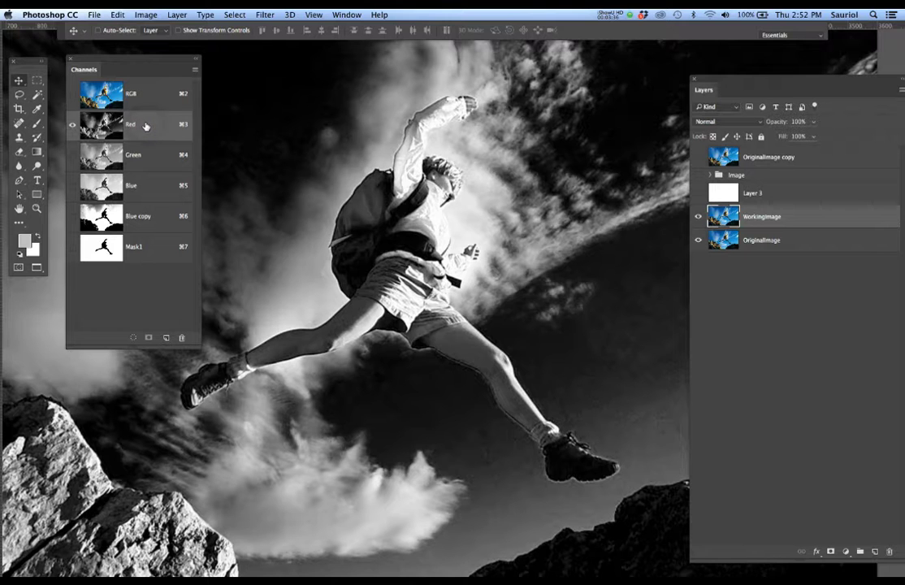
pyautogui.click(153, 185)
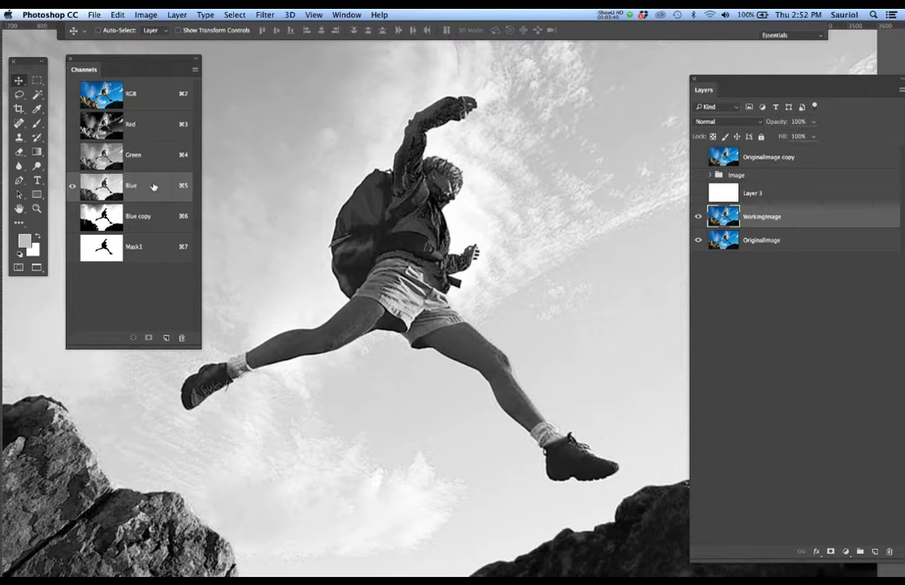
pyautogui.click(158, 159)
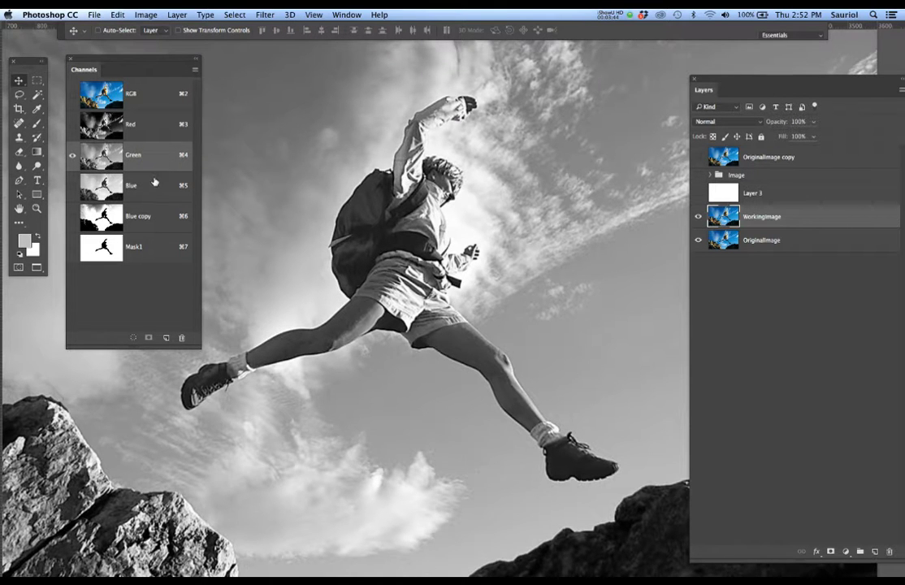
pyautogui.click(154, 186)
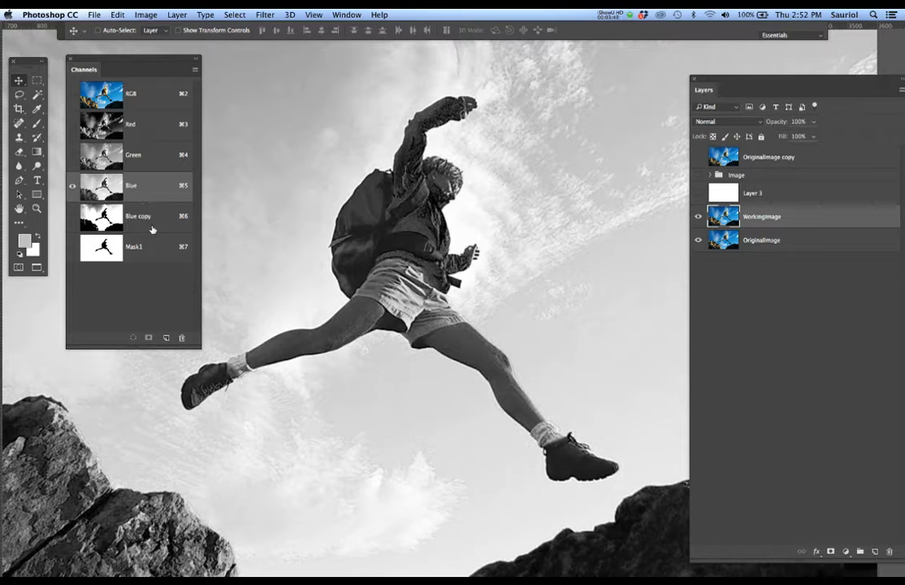
# Step: Duplicate the Blue channel and rename the copy WorkingBlue
pyautogui.moveTo(149, 186); pyautogui.dragTo(166, 338)
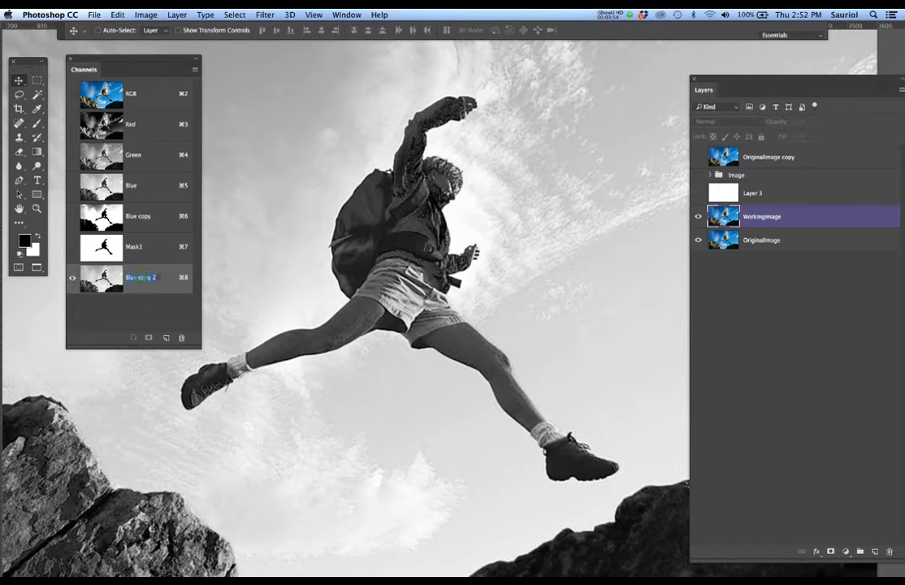
pyautogui.write('Wo')
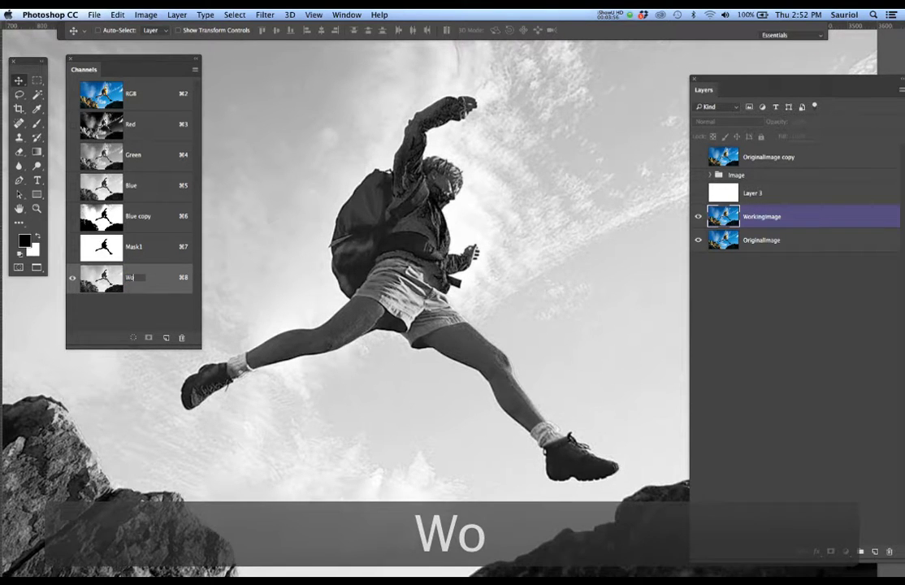
pyautogui.write('rkingB')
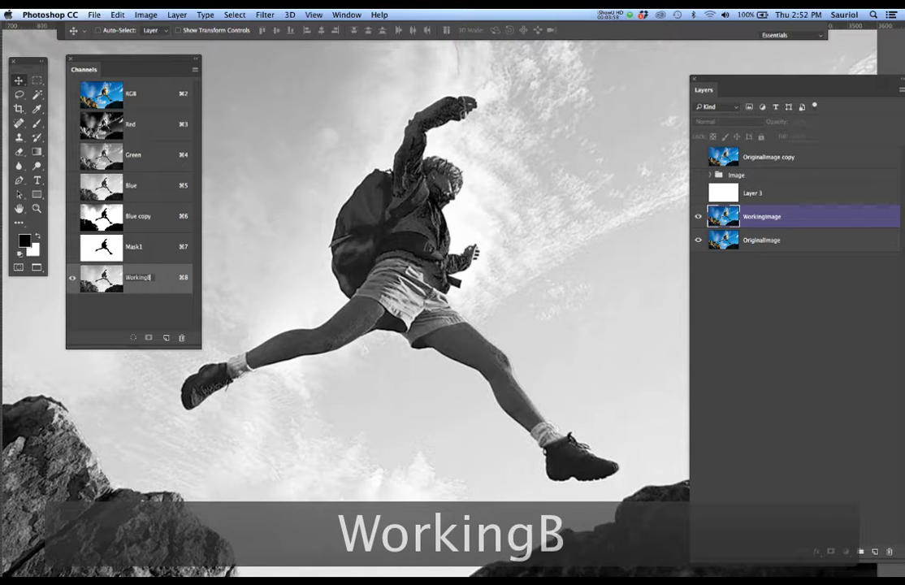
pyautogui.write('lue')
pyautogui.press('Return')
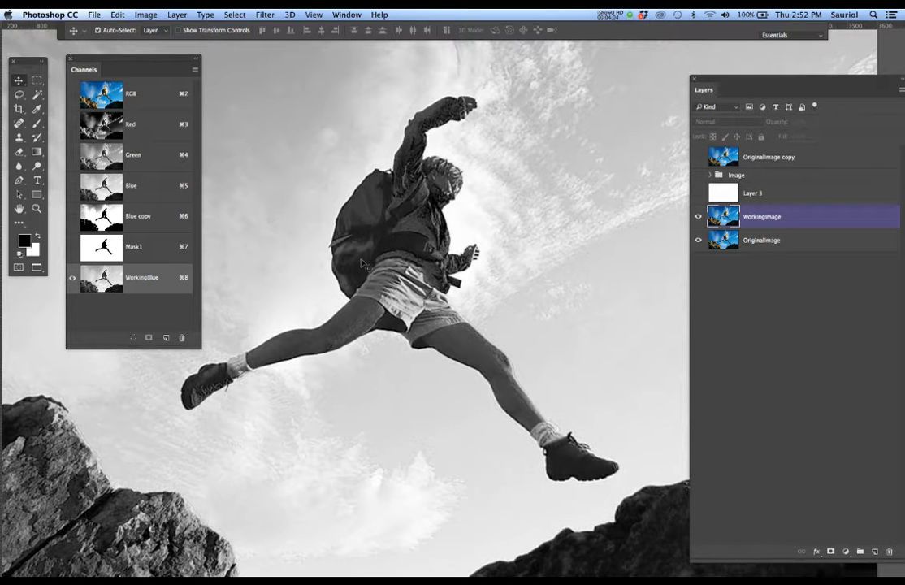
# Step: Increase the WorkingBlue channel's contrast with Levels, setting the black input to about 90 and the white input to 220
pyautogui.press('super+l')
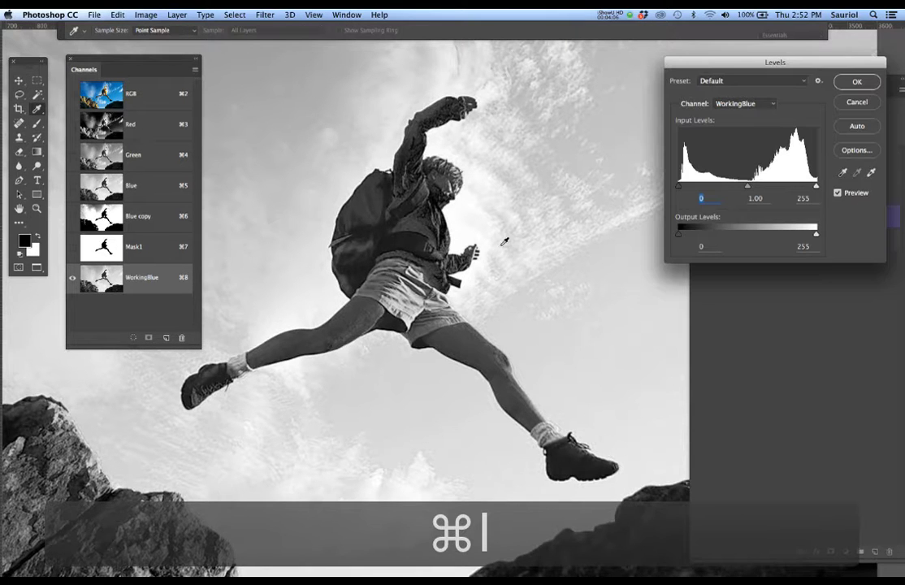
pyautogui.moveTo(708, 68); pyautogui.dragTo(576, 131)
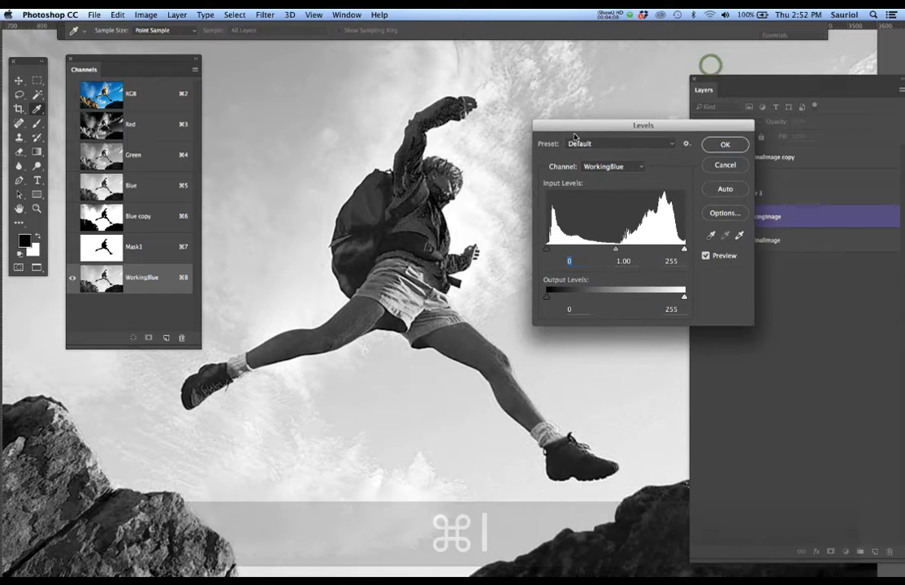
pyautogui.scroll(-4, 436, 214)
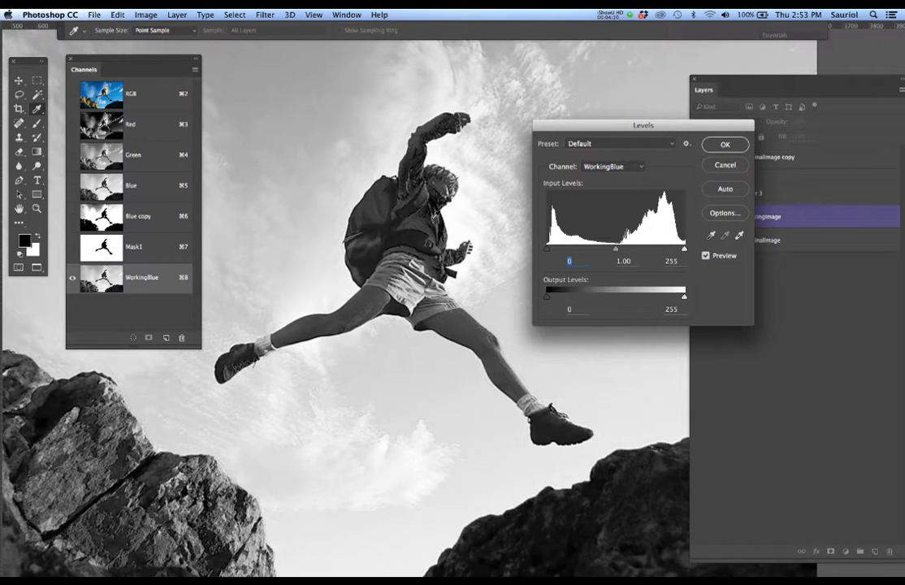
pyautogui.scroll(4, 404, 217)
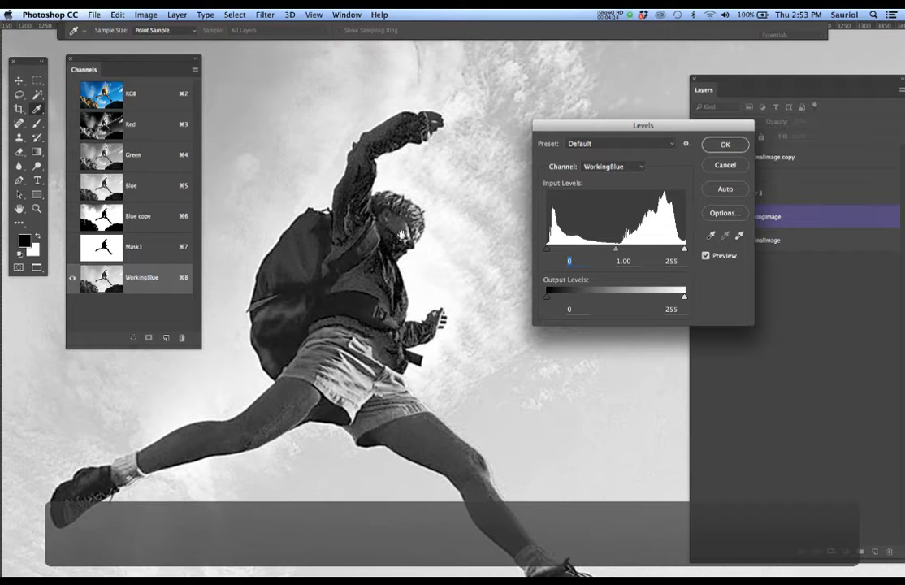
pyautogui.moveTo(404, 230); pyautogui.dragTo(402, 180)
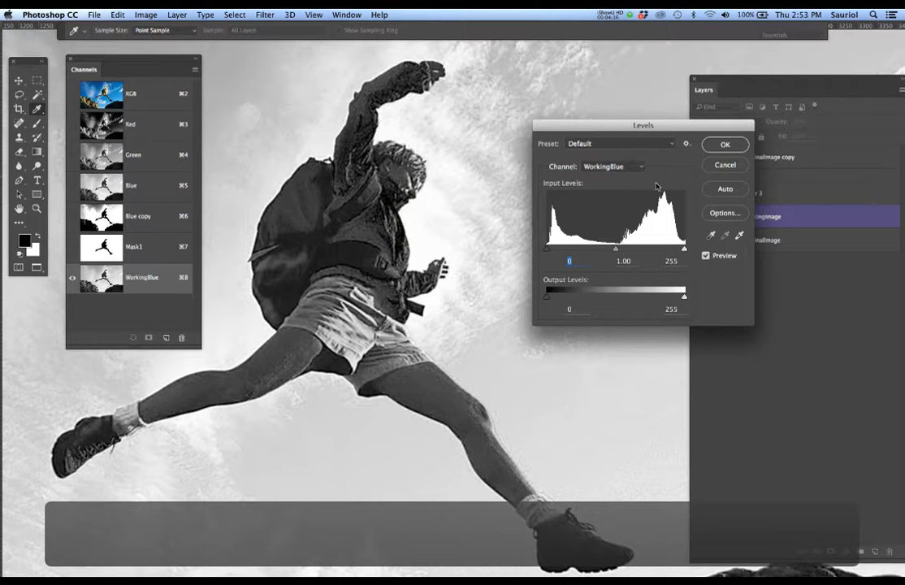
pyautogui.moveTo(549, 250); pyautogui.dragTo(585, 250)
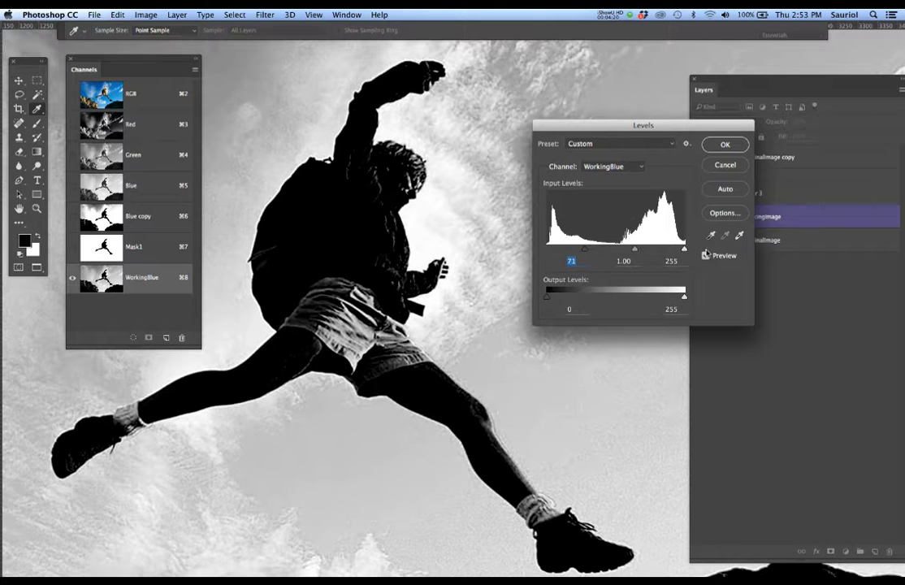
pyautogui.moveTo(684, 252); pyautogui.dragTo(667, 254)
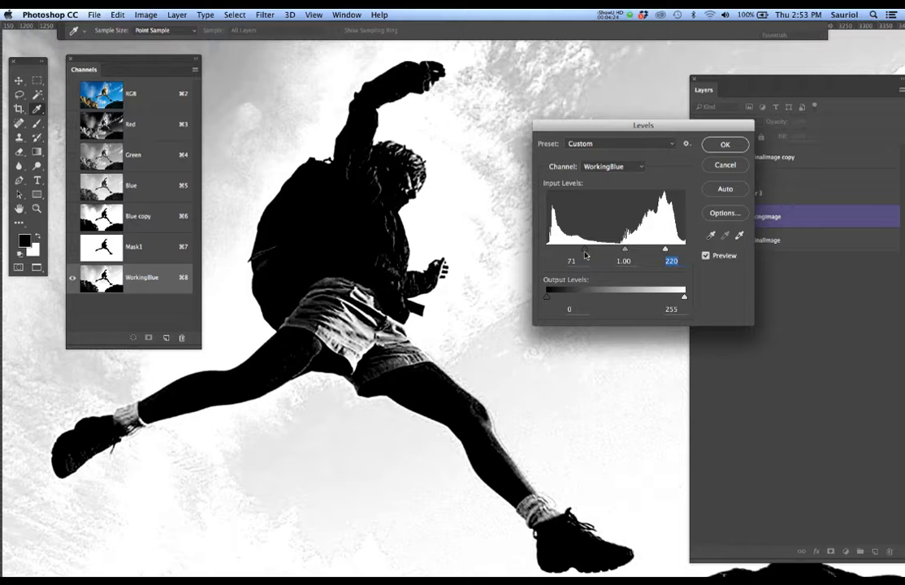
pyautogui.moveTo(585, 249); pyautogui.dragTo(599, 252)
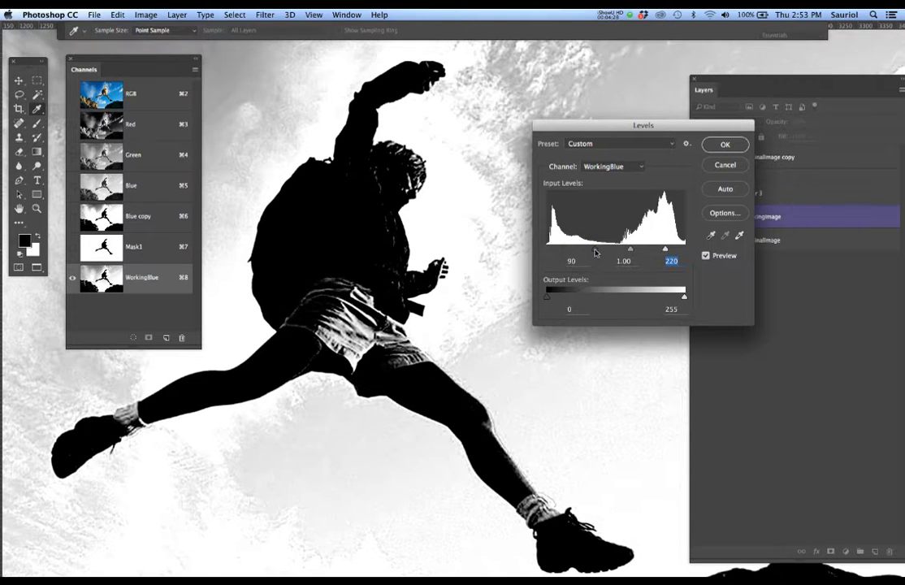
pyautogui.moveTo(597, 252); pyautogui.dragTo(597, 252)
pyautogui.click(721, 146)
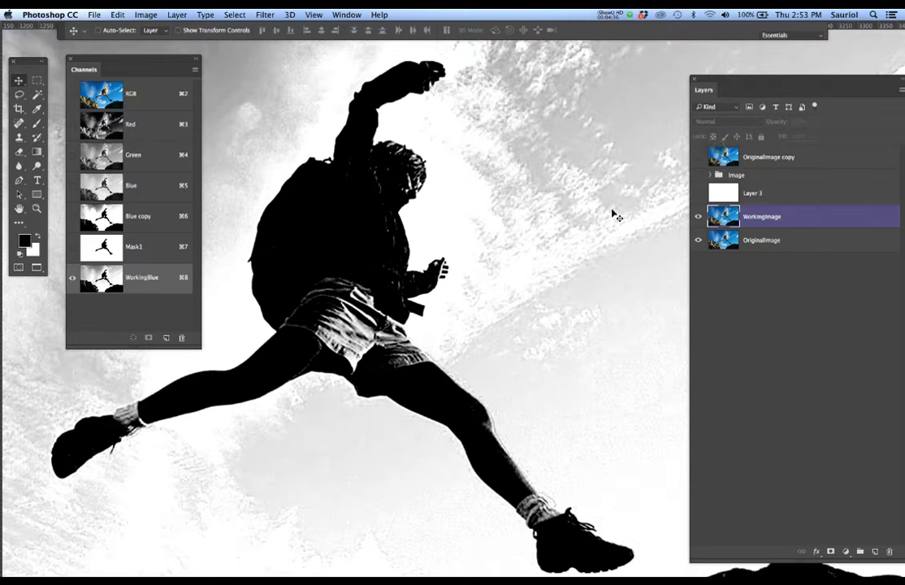
# Step: Choose the Brush tool at 125 px and raise its hardness to the maximum
pyautogui.scroll(-3, 480, 305)
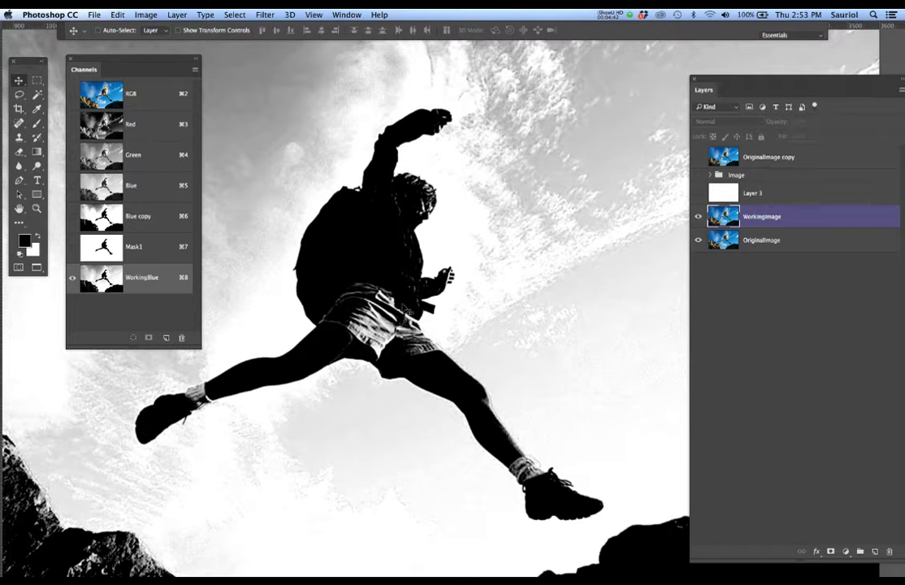
pyautogui.scroll(5, 404, 308)
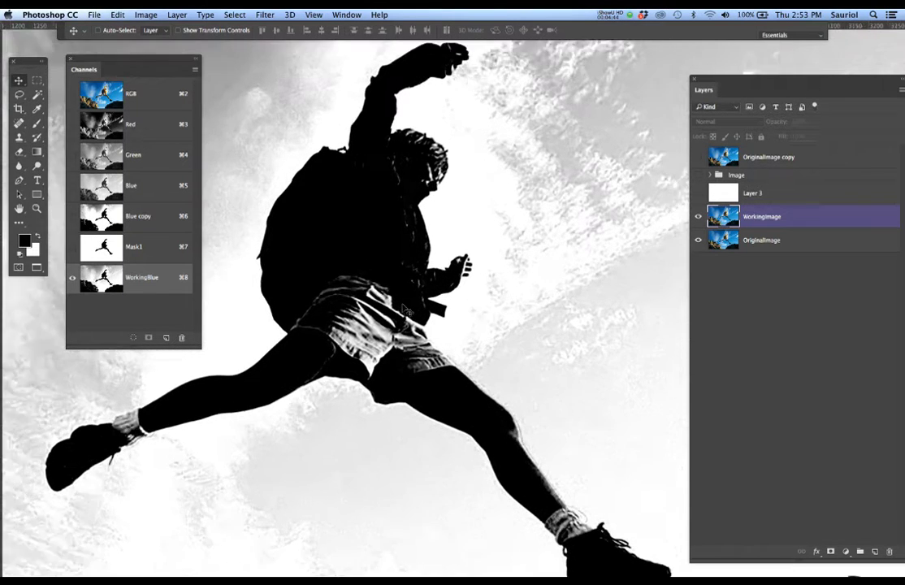
pyautogui.scroll(2, 406, 232)
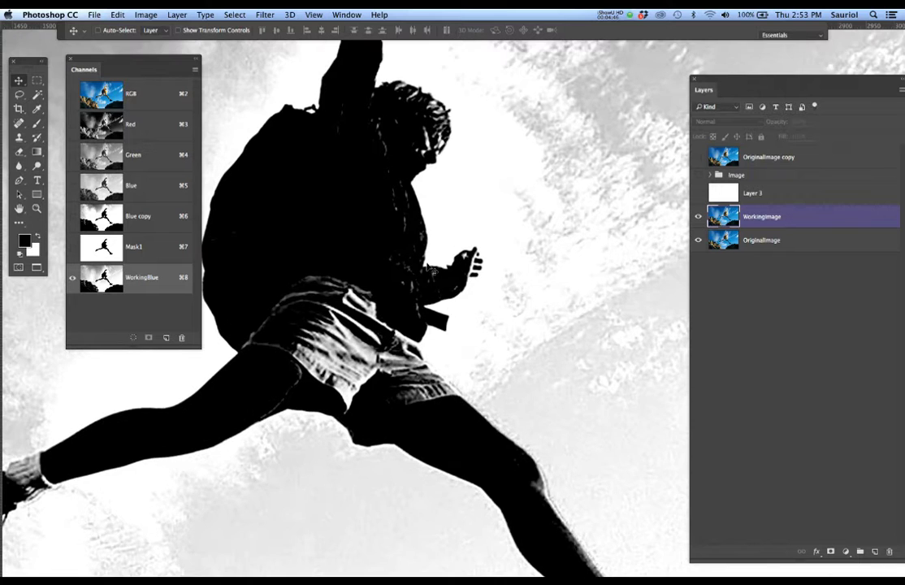
pyautogui.scroll(1, 312, 244)
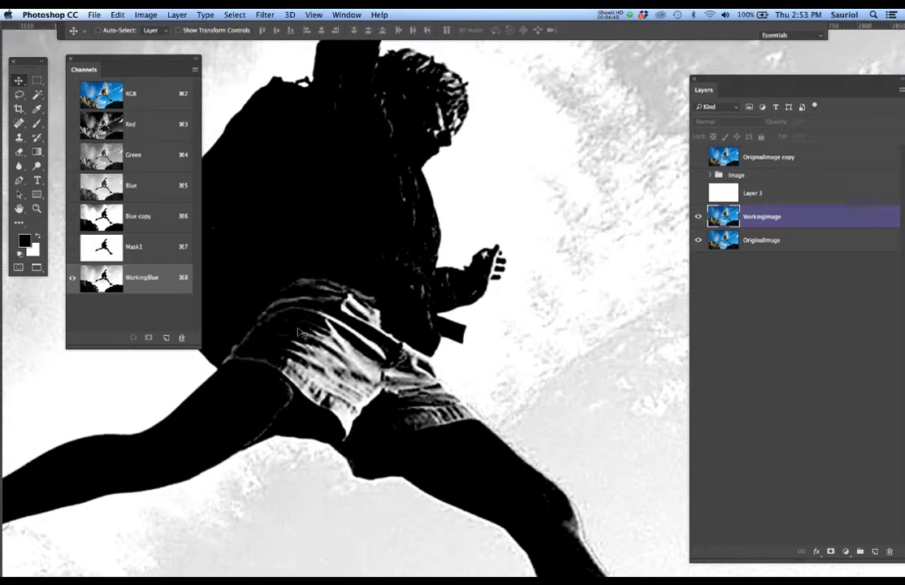
pyautogui.scroll(2, 317, 289)
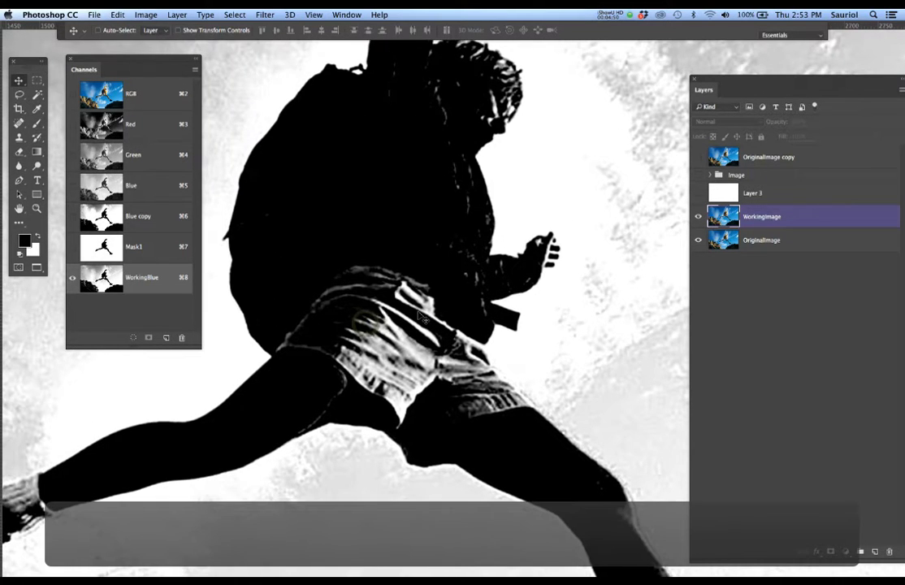
pyautogui.press('b')
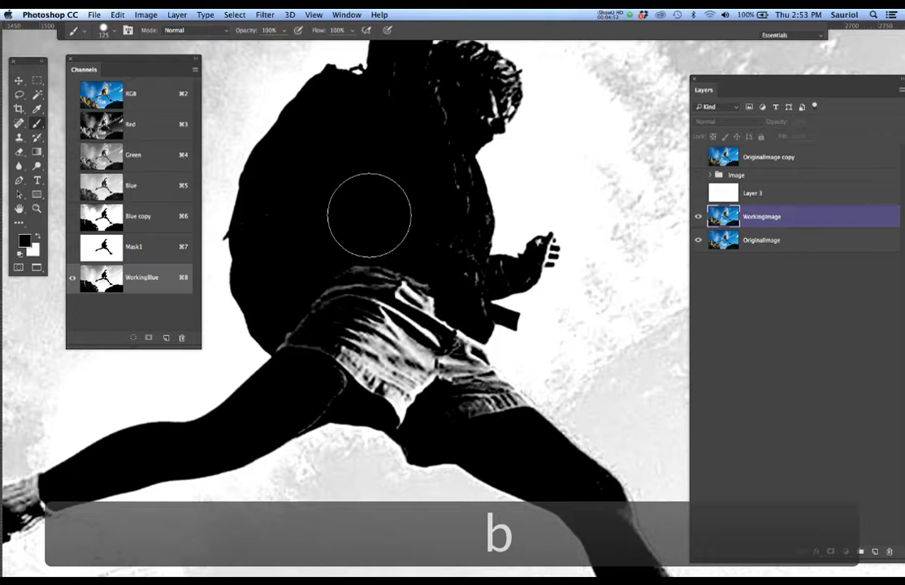
pyautogui.rightClick(368, 195)
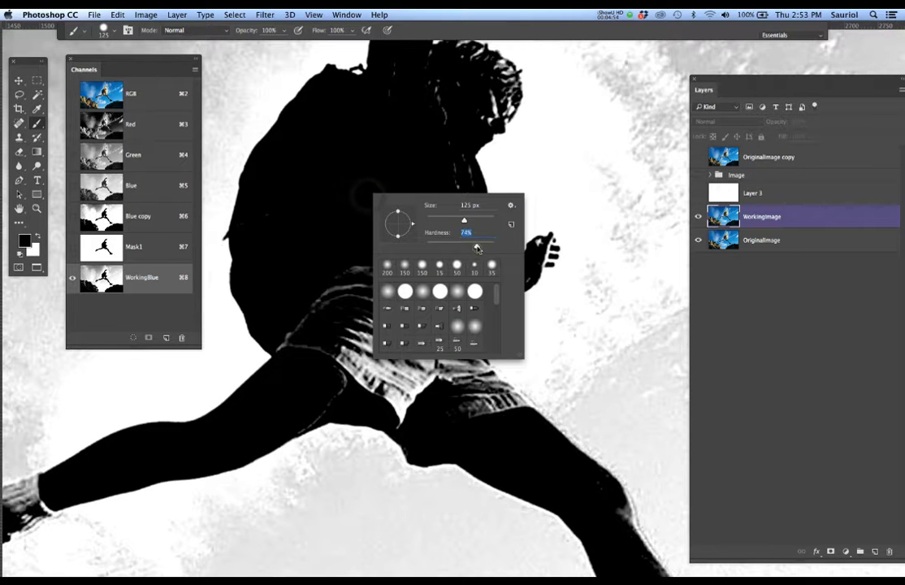
pyautogui.moveTo(477, 248); pyautogui.dragTo(495, 248)
pyautogui.press('Return')
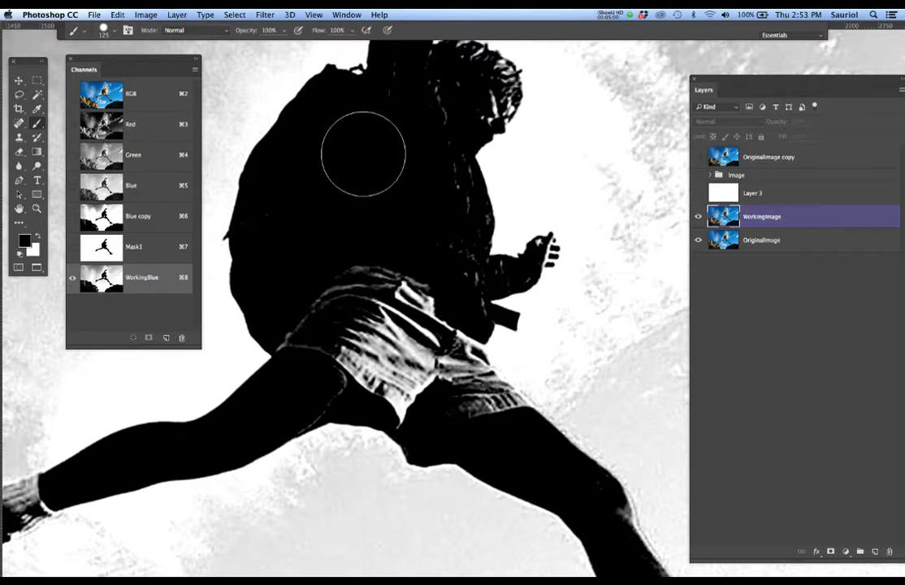
pyautogui.click(340, 30)
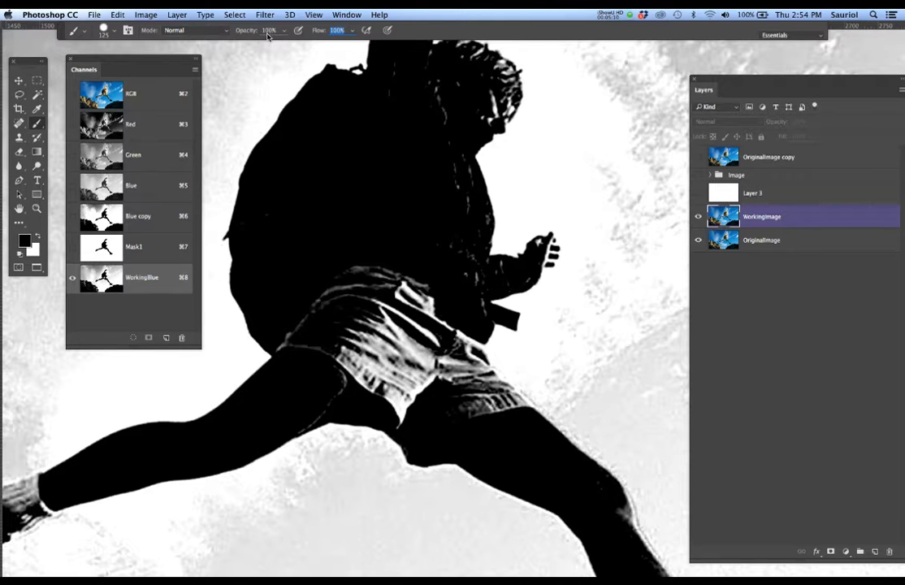
pyautogui.moveTo(28, 65); pyautogui.dragTo(39, 65)
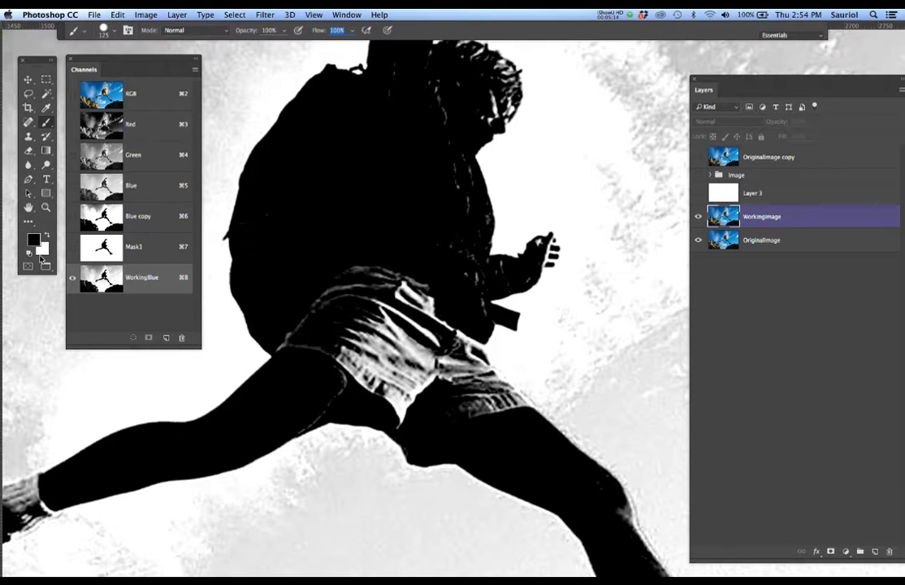
pyautogui.write('xxx')
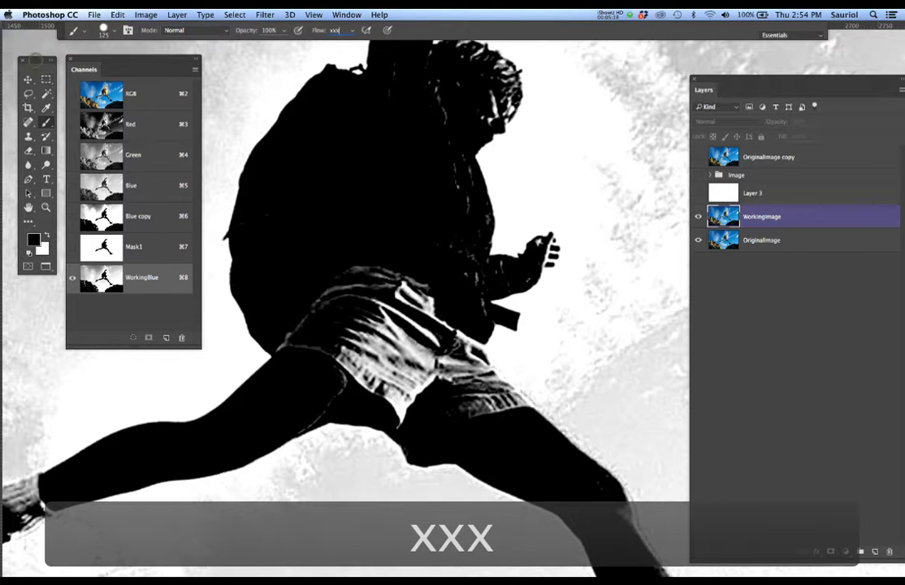
pyautogui.write('x')
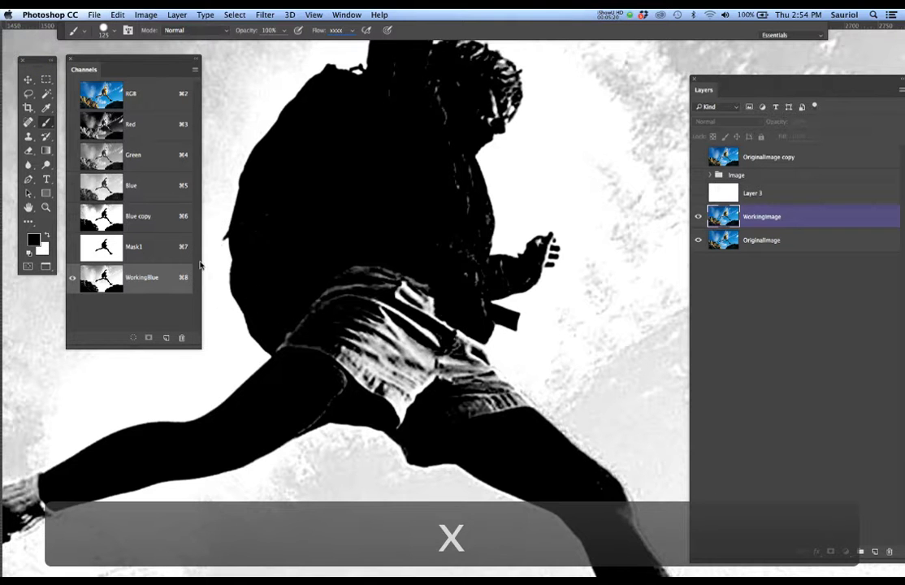
pyautogui.moveTo(46, 60); pyautogui.dragTo(665, 89)
pyautogui.write('x')
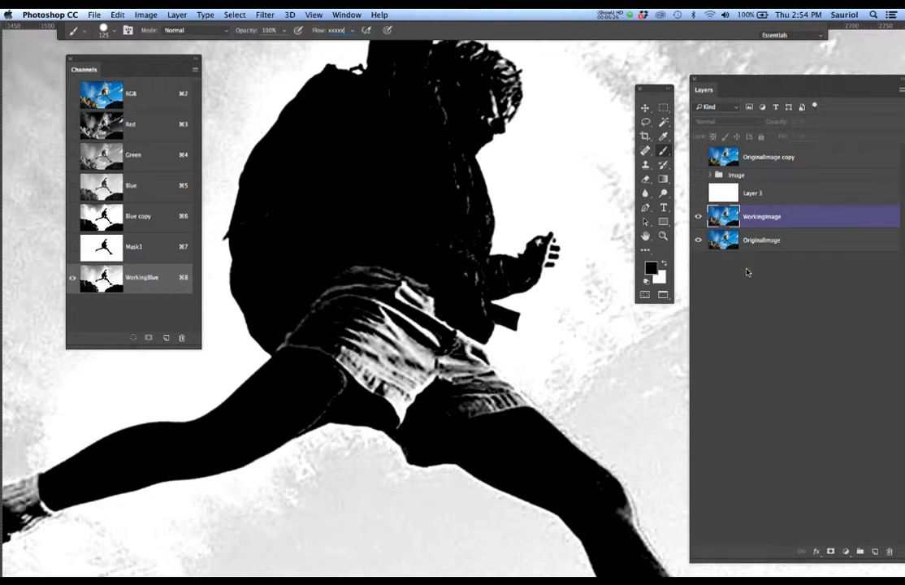
# Step: Display the full-colour RGB composite with the red WorkingBlue overlay hidden
pyautogui.press('super+2')
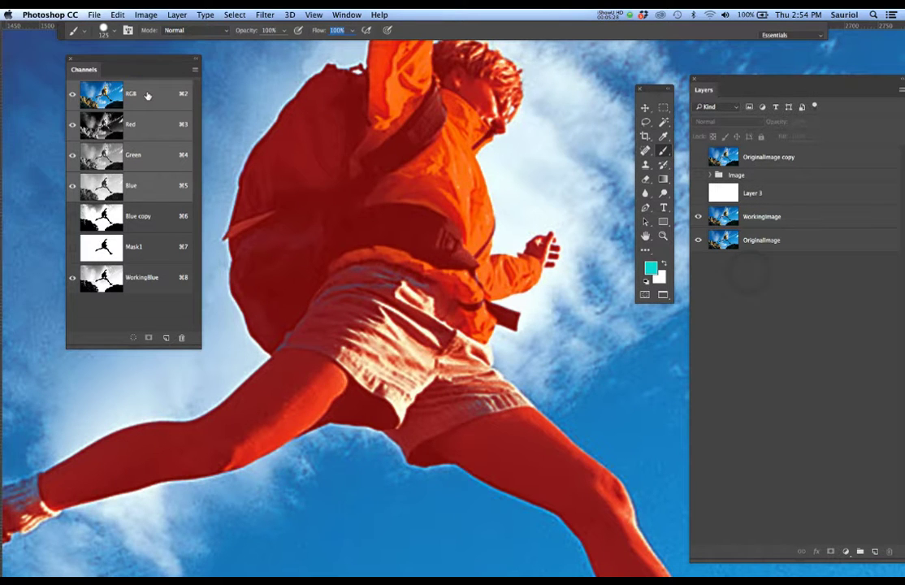
pyautogui.click(151, 278)
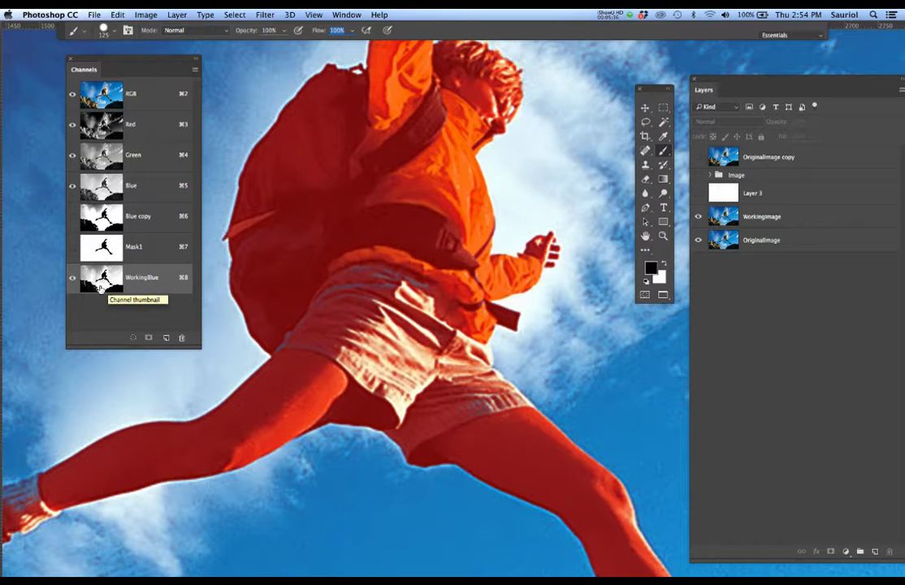
pyautogui.click(72, 277)
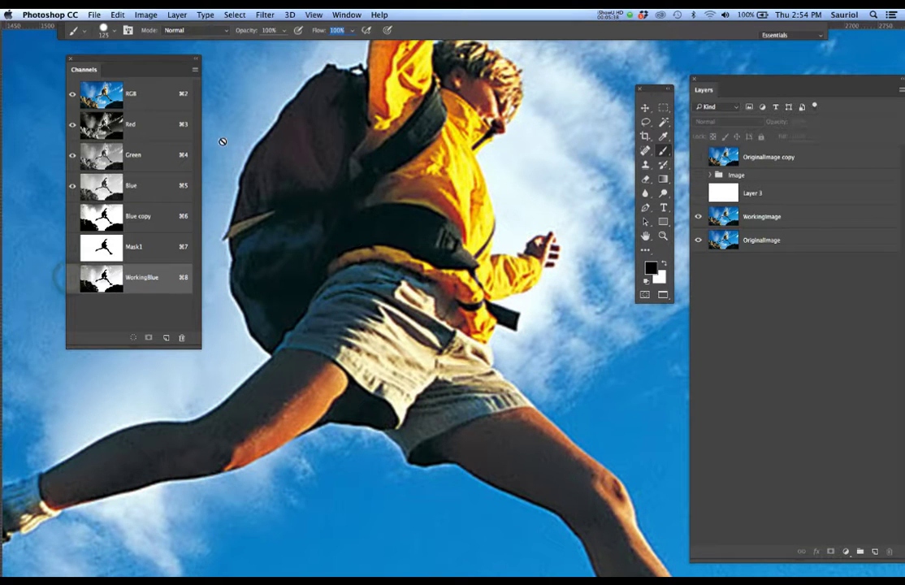
pyautogui.click(152, 101)
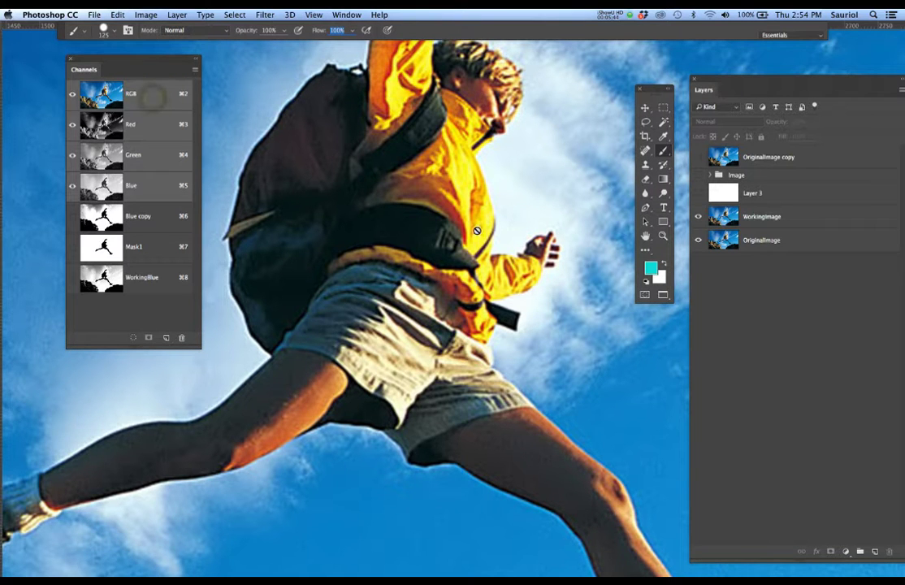
# Step: Try swapping the foreground and background colours back and forth with the RGB channels active
pyautogui.press('x')
pyautogui.write('xx')
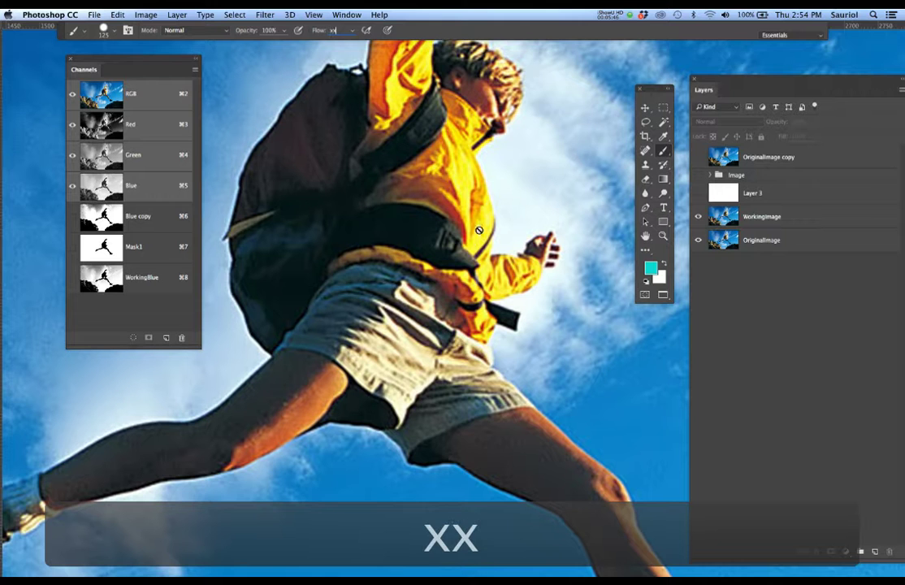
pyautogui.write('xxxxxx')
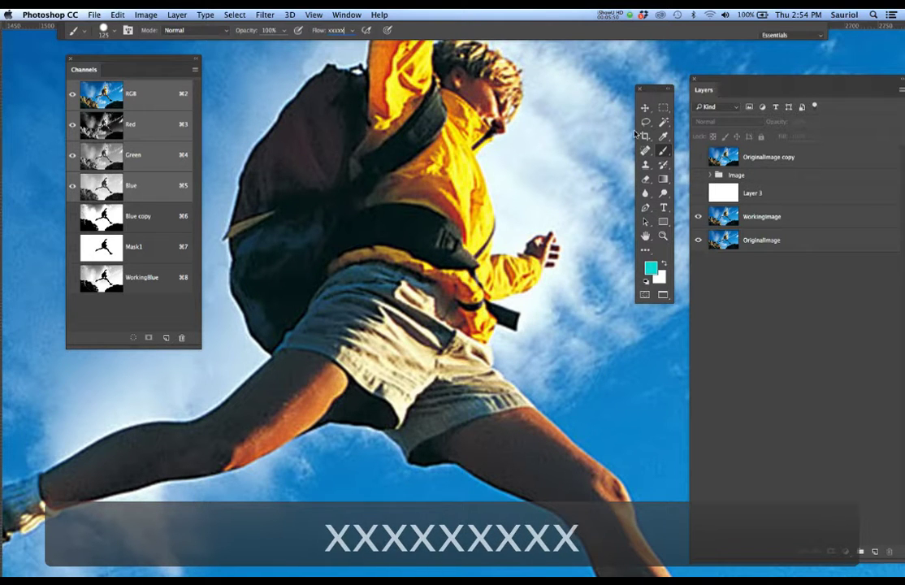
pyautogui.moveTo(653, 93)
pyautogui.mouseDown()
pyautogui.moveTo(631, 101)
pyautogui.moveTo(641, 103)
pyautogui.mouseUp()
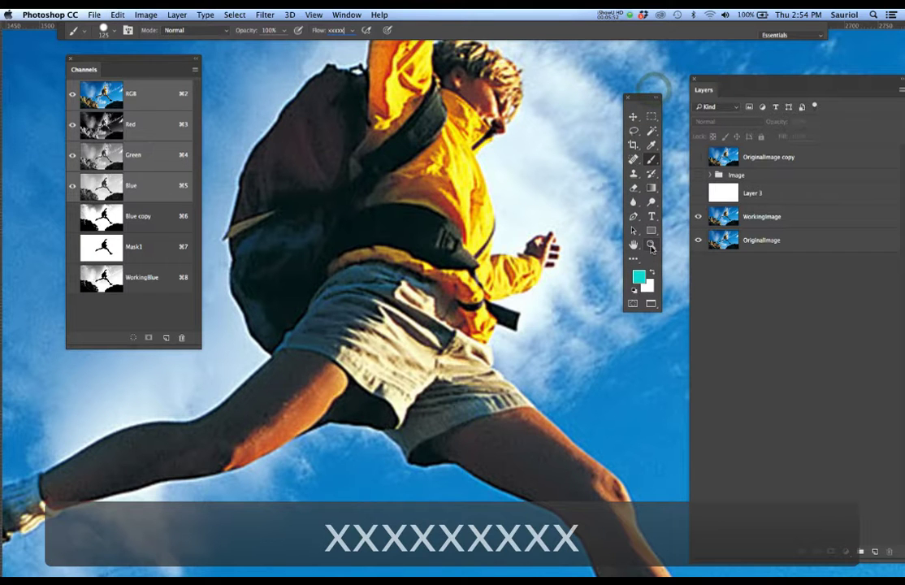
pyautogui.click(651, 273)
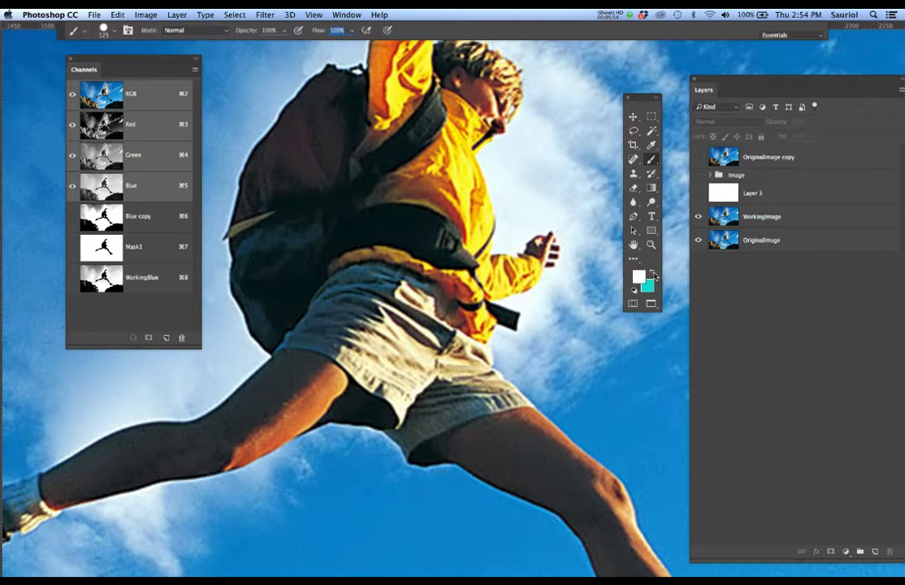
pyautogui.click(652, 275)
pyautogui.moveTo(639, 99); pyautogui.dragTo(628, 119)
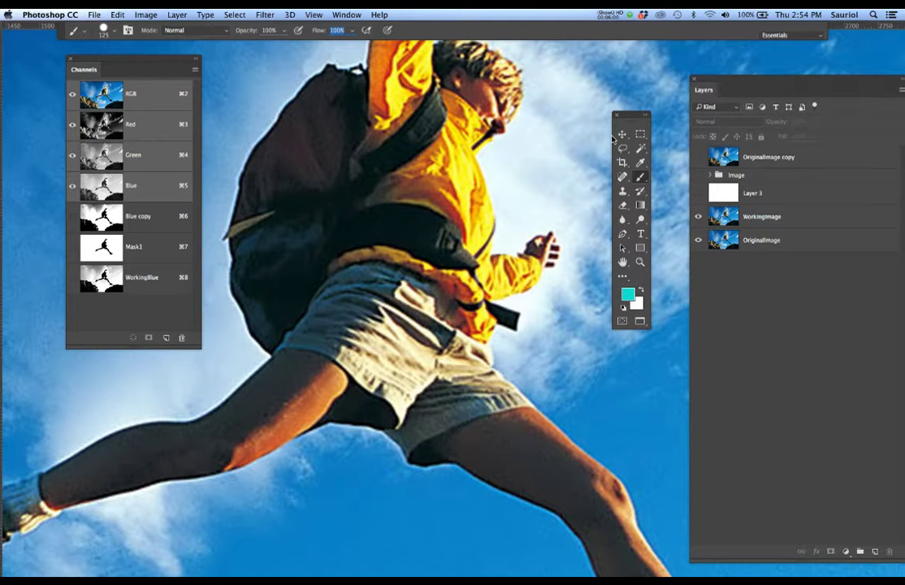
pyautogui.write('xxxxxx')
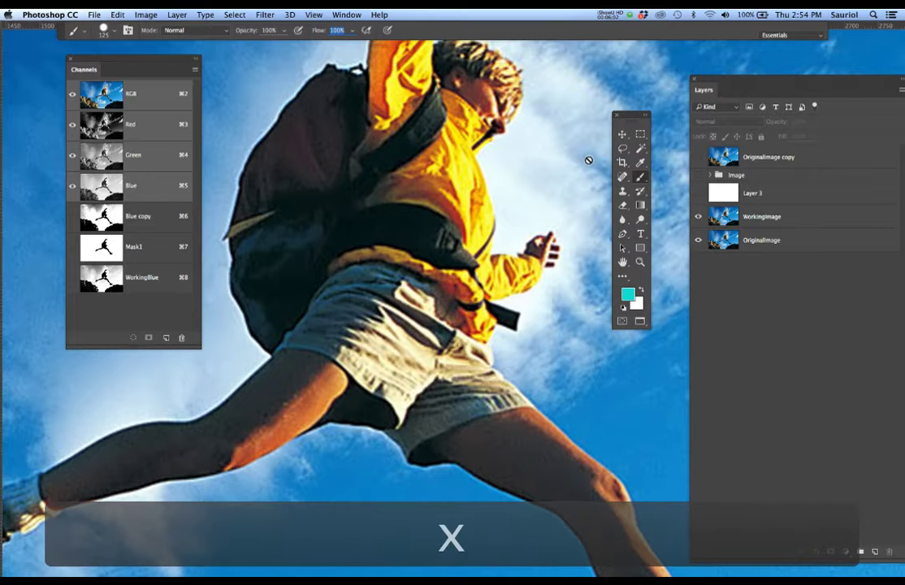
pyautogui.write('xx')
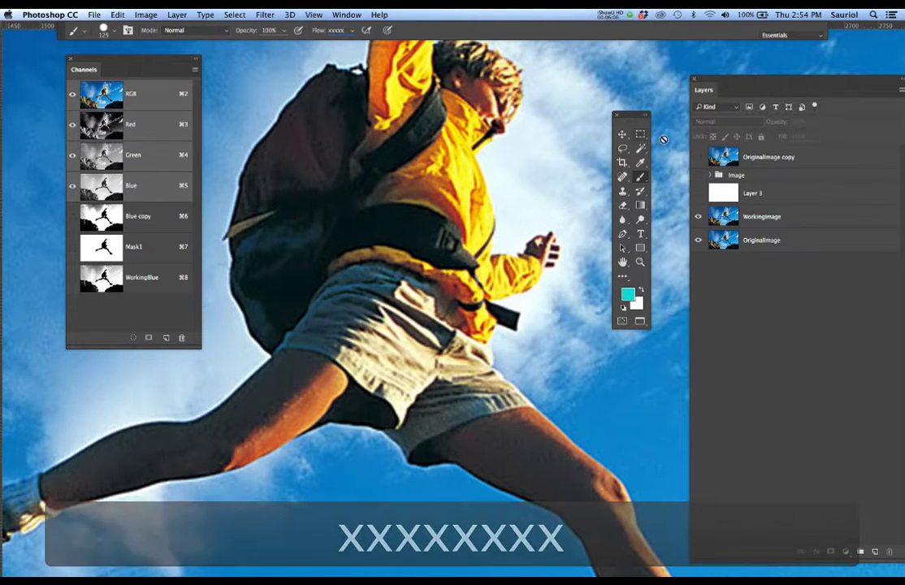
# Step: Make the WorkingImage layer active and move the Layers panel fully onto the screen
pyautogui.click(776, 161)
pyautogui.click(798, 213)
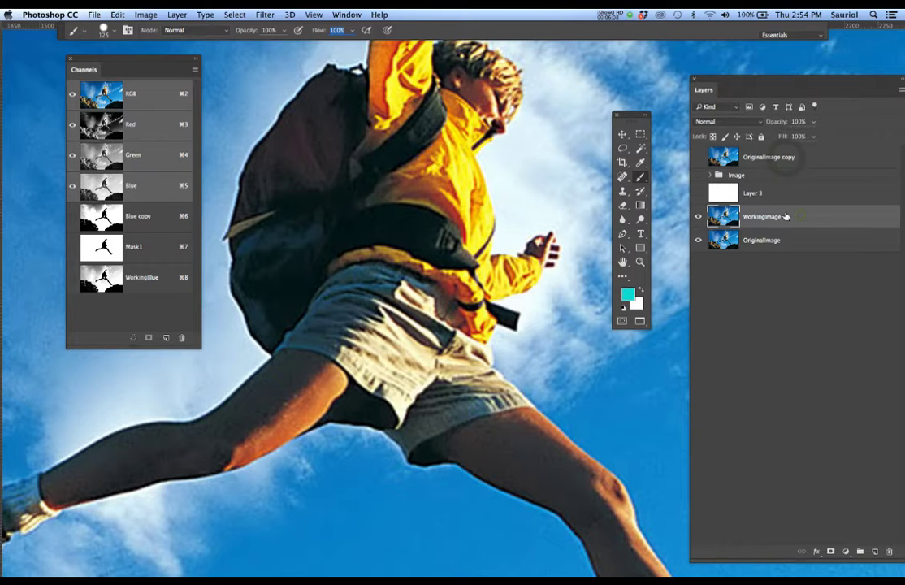
pyautogui.write('xx')
pyautogui.click(794, 241)
pyautogui.click(792, 216)
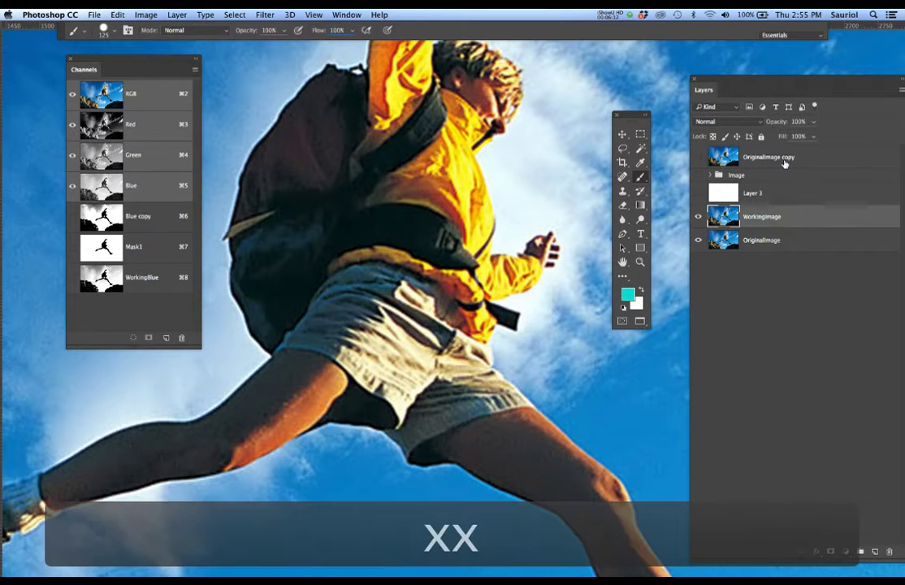
pyautogui.press('f')
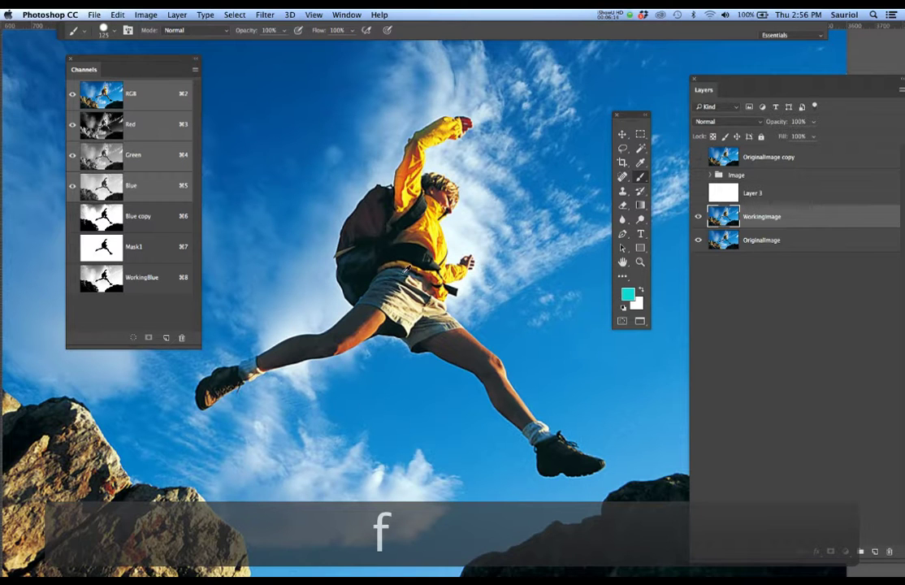
pyautogui.scroll(1, 402, 272)
pyautogui.moveTo(418, 260); pyautogui.dragTo(405, 269)
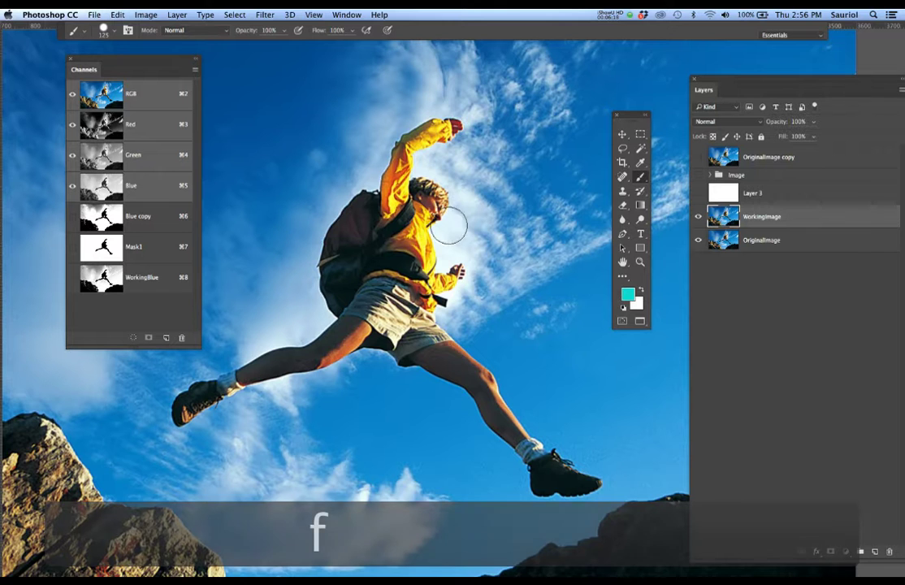
pyautogui.moveTo(735, 86); pyautogui.dragTo(721, 59)
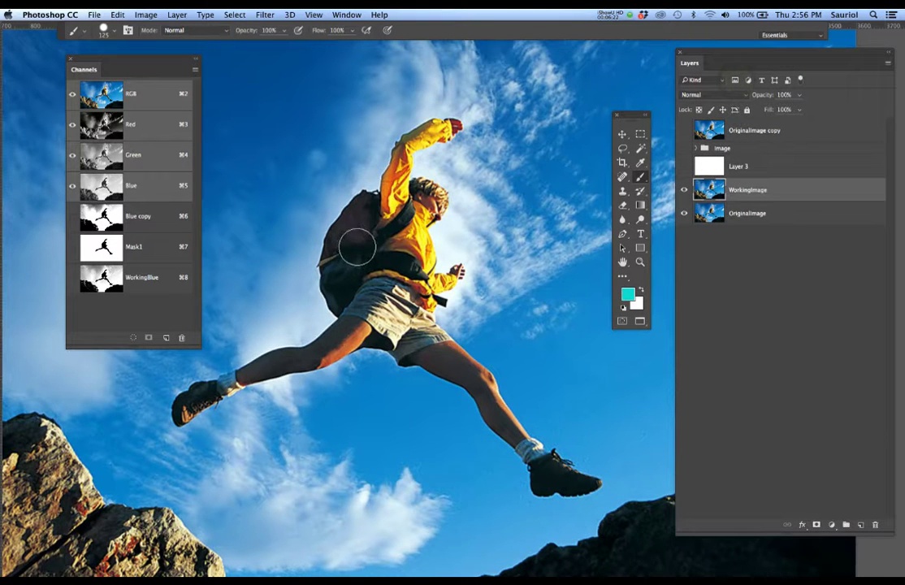
# Step: Swap the foreground and background colours until white is in front, and move the tool palette beside the Channels panel
pyautogui.press('x')
pyautogui.press('x')
pyautogui.press('x')
pyautogui.press('x')
pyautogui.press('x')
pyautogui.press('x')
pyautogui.press('x')
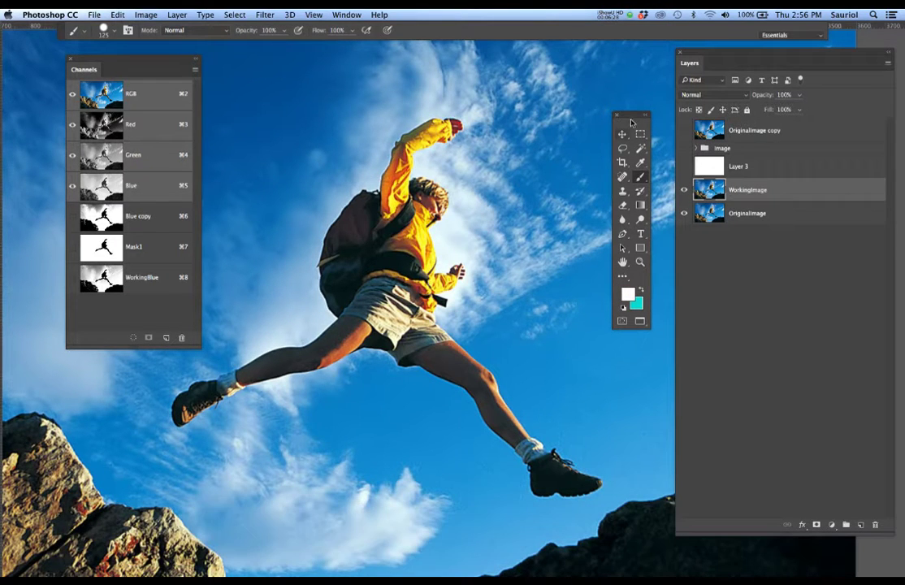
pyautogui.moveTo(630, 126)
pyautogui.mouseDown()
pyautogui.moveTo(95, 51)
pyautogui.moveTo(27, 52)
pyautogui.moveTo(47, 65)
pyautogui.mouseUp()
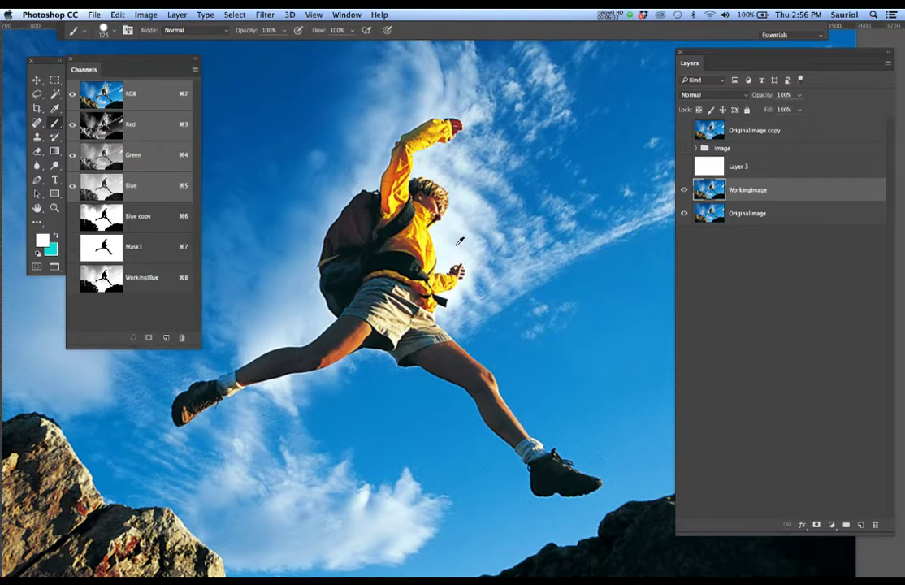
# Step: Activate only the WorkingBlue channel, with black as foreground colour and the brush at 125 px and 84% hardness
pyautogui.scroll(3, 454, 246)
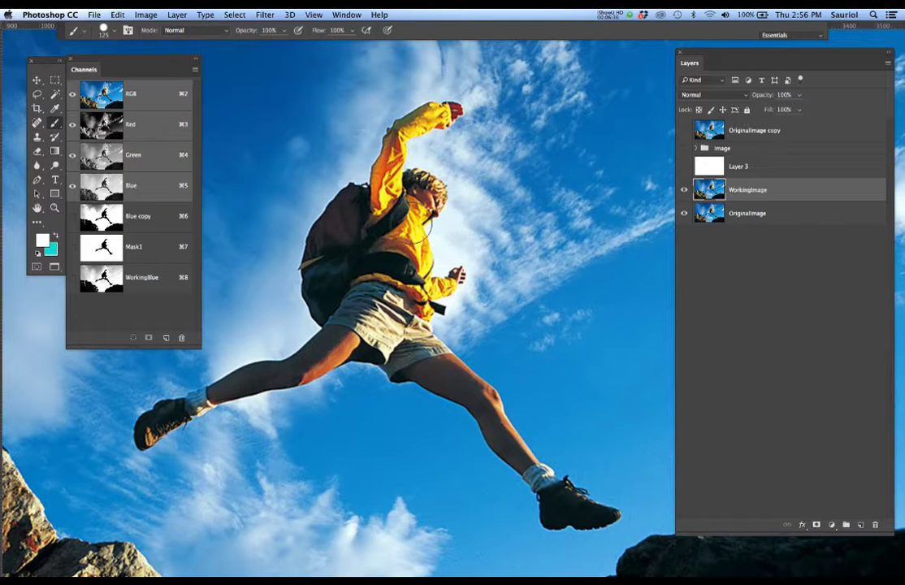
pyautogui.click(150, 288)
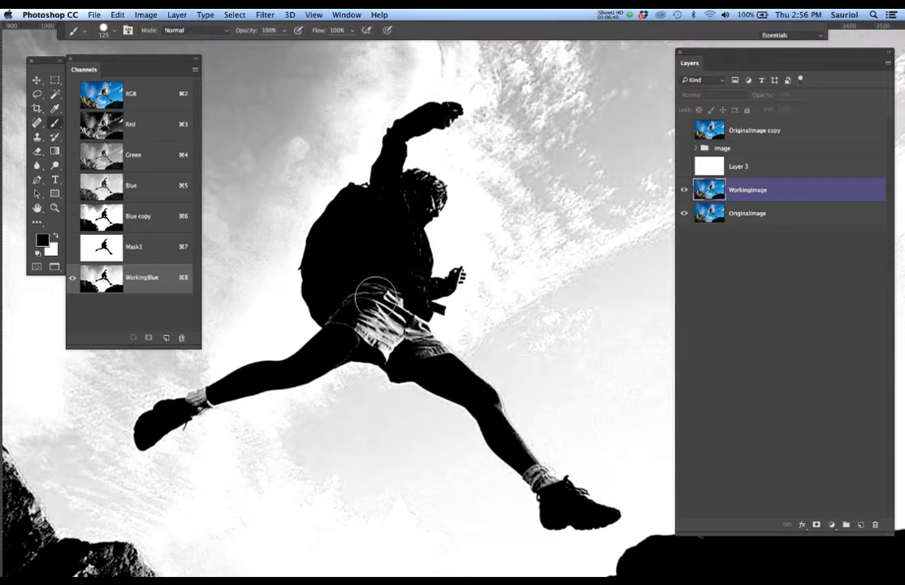
pyautogui.press('x')
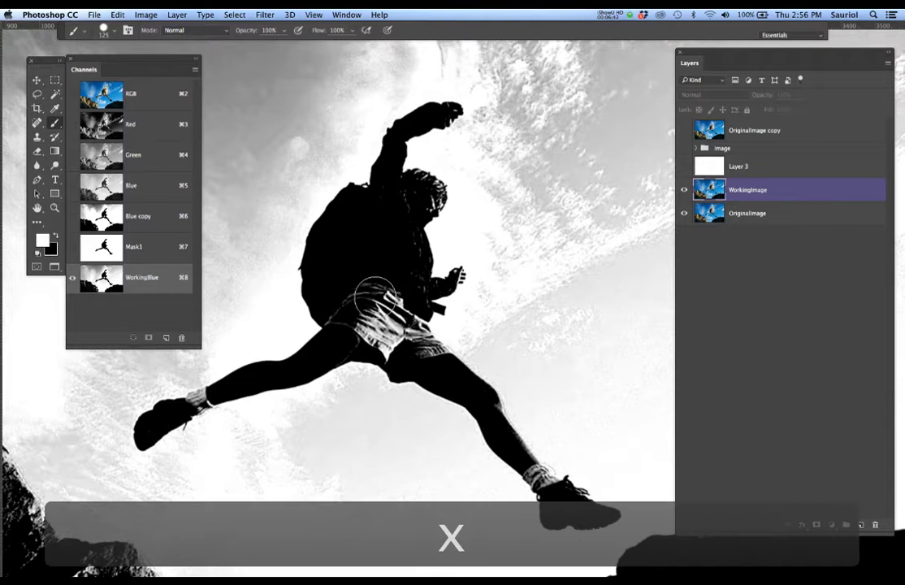
pyautogui.press('x')
pyautogui.rightClick(376, 297)
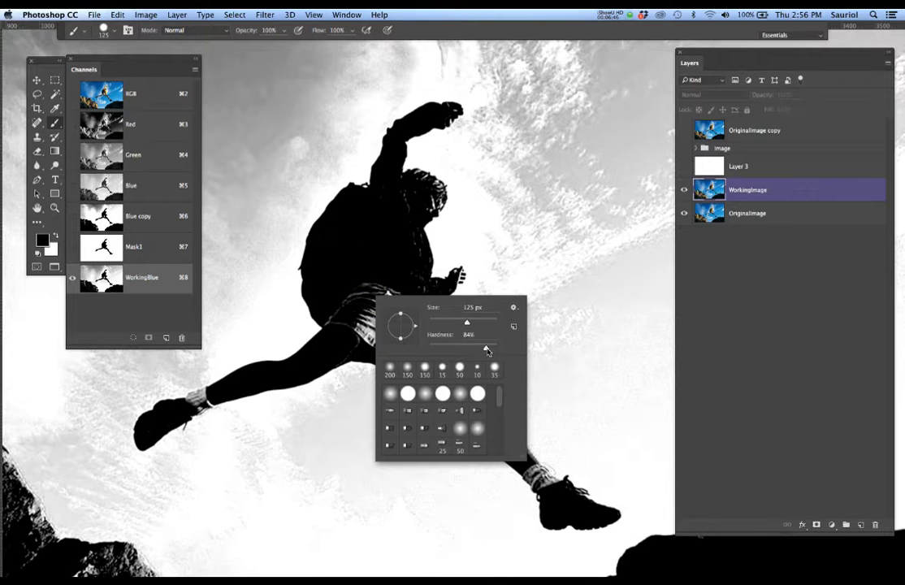
pyautogui.press('Return')
# Step: Paint the light areas of the hiker's shorts black in the WorkingBlue channel, leaving the outer edge of the front leg
pyautogui.scroll(3, 325, 272)
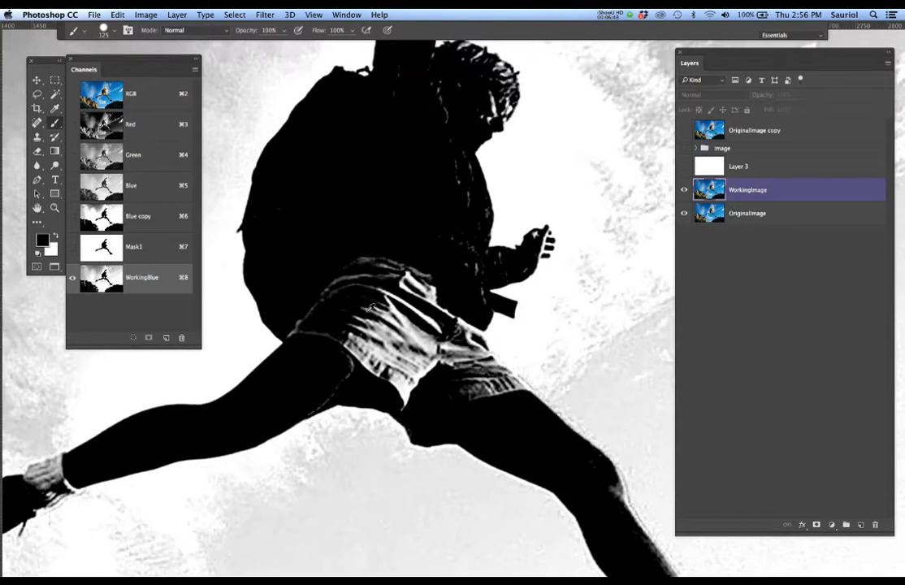
pyautogui.moveTo(380, 298); pyautogui.dragTo(376, 279)
pyautogui.moveTo(344, 301)
pyautogui.mouseDown()
pyautogui.moveTo(321, 320)
pyautogui.moveTo(342, 310)
pyautogui.moveTo(334, 363)
pyautogui.moveTo(322, 364)
pyautogui.moveTo(415, 378)
pyautogui.moveTo(380, 333)
pyautogui.mouseUp()
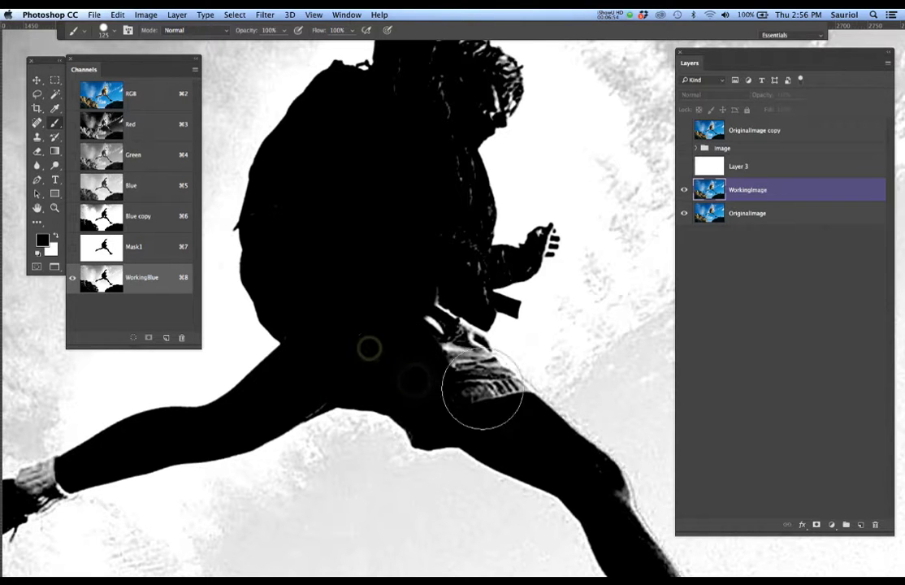
pyautogui.moveTo(475, 398)
pyautogui.mouseDown()
pyautogui.moveTo(444, 369)
pyautogui.moveTo(425, 321)
pyautogui.moveTo(441, 319)
pyautogui.moveTo(340, 358)
pyautogui.mouseUp()
# Step: Reduce the brush to 35 px and paint black over the light specks on the hiker's jacket
pyautogui.press('[')
pyautogui.press('[')
pyautogui.press('[')
pyautogui.press('[')
pyautogui.press('[')
pyautogui.press('[')
pyautogui.press('[')
pyautogui.press('[')
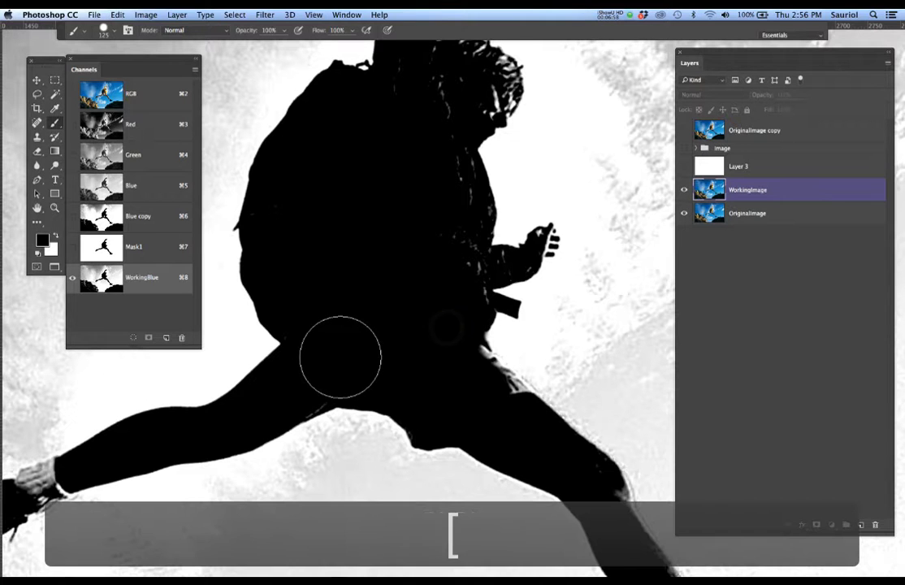
pyautogui.press('[')
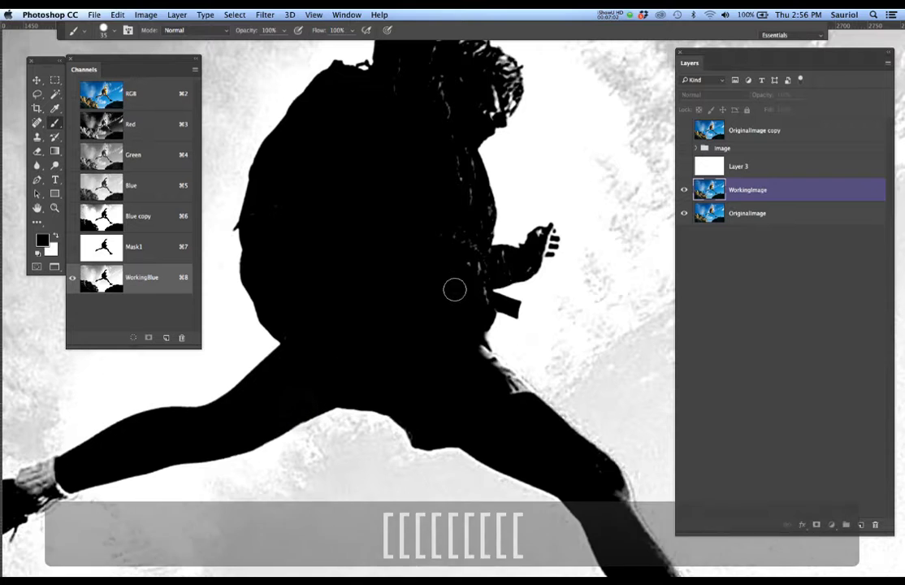
pyautogui.moveTo(480, 290)
pyautogui.mouseDown()
pyautogui.moveTo(461, 237)
pyautogui.moveTo(501, 261)
pyautogui.moveTo(480, 257)
pyautogui.moveTo(522, 266)
pyautogui.moveTo(482, 255)
pyautogui.moveTo(482, 208)
pyautogui.moveTo(462, 174)
pyautogui.moveTo(457, 139)
pyautogui.moveTo(448, 164)
pyautogui.mouseUp()
# Step: Paint black over the light streaks around the hiker's ear and collar in the WorkingBlue channel
pyautogui.scroll(3, 453, 175)
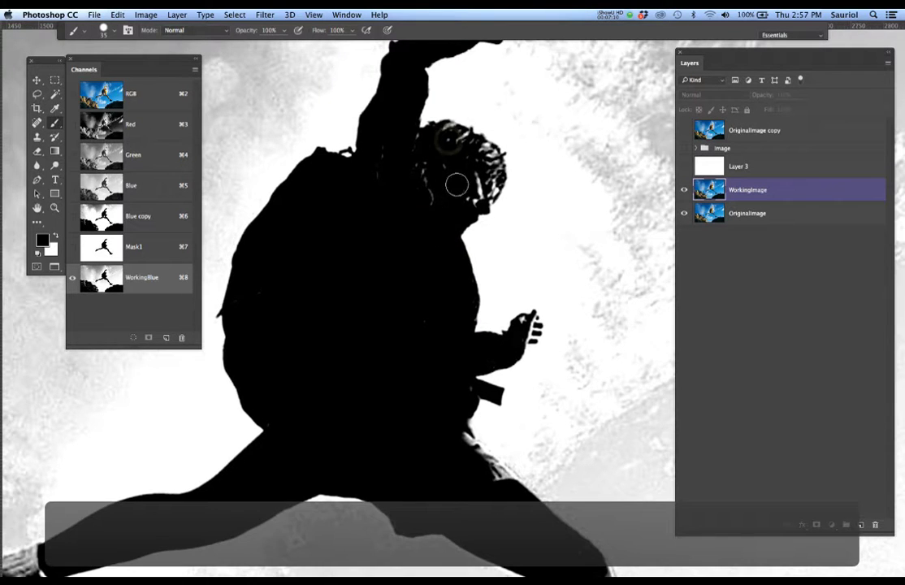
pyautogui.scroll(2, 467, 186)
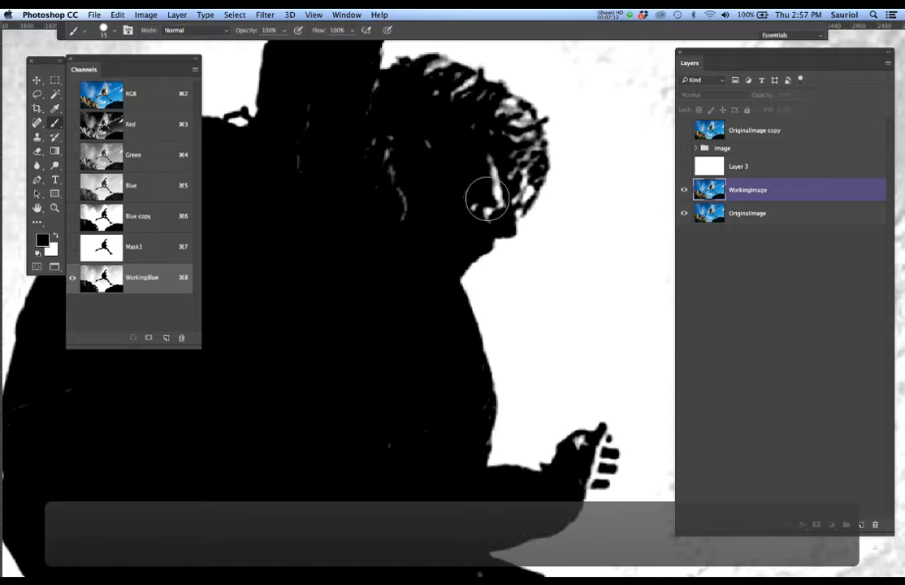
pyautogui.moveTo(500, 193); pyautogui.dragTo(528, 201)
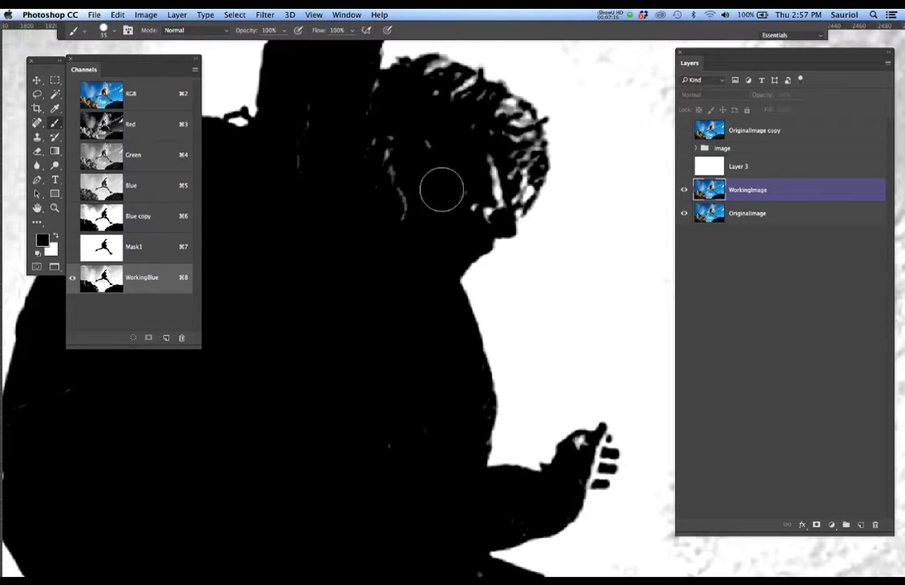
pyautogui.moveTo(382, 133); pyautogui.dragTo(396, 216)
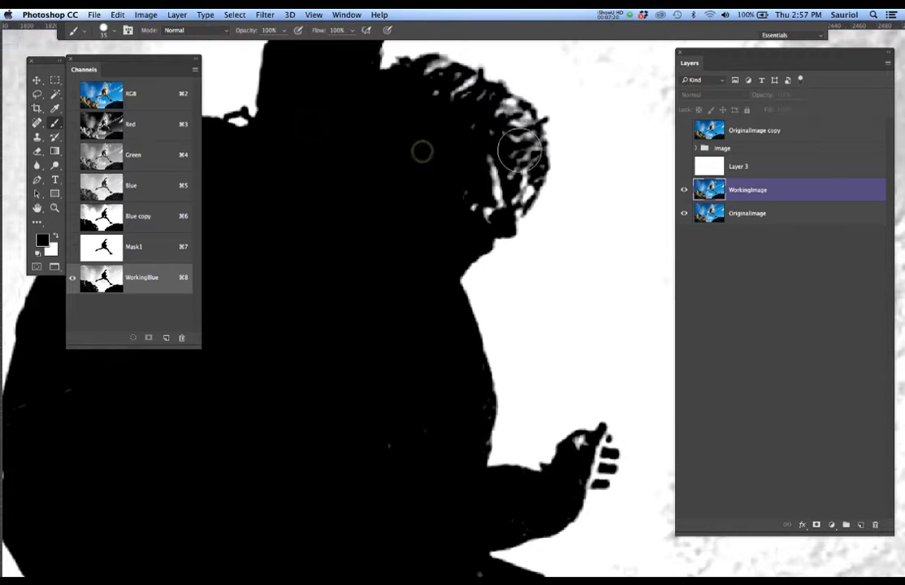
# Step: Display the RGB composite together with the WorkingBlue channel so the mask overlays the hiker's head in red
pyautogui.scroll(2, 455, 156)
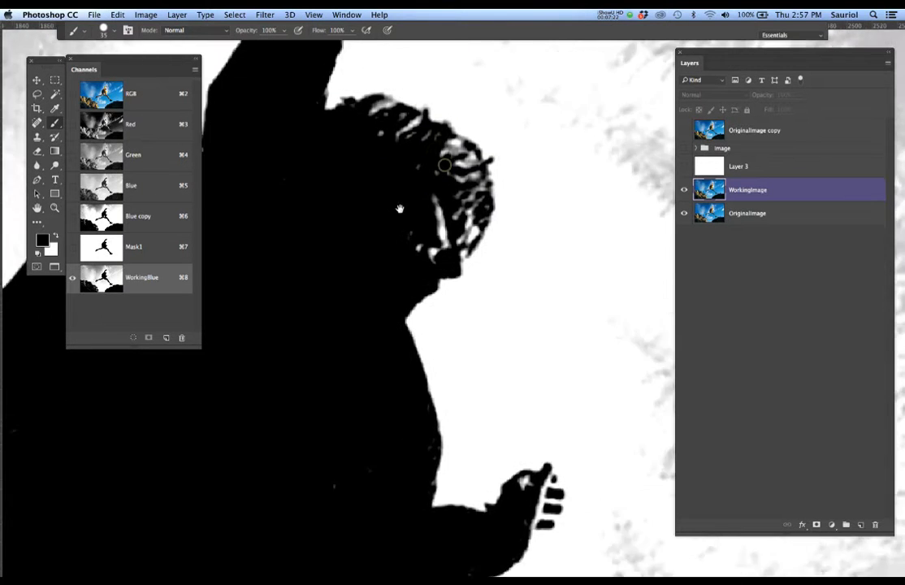
pyautogui.scroll(3, 448, 202)
pyautogui.scroll(2, 451, 196)
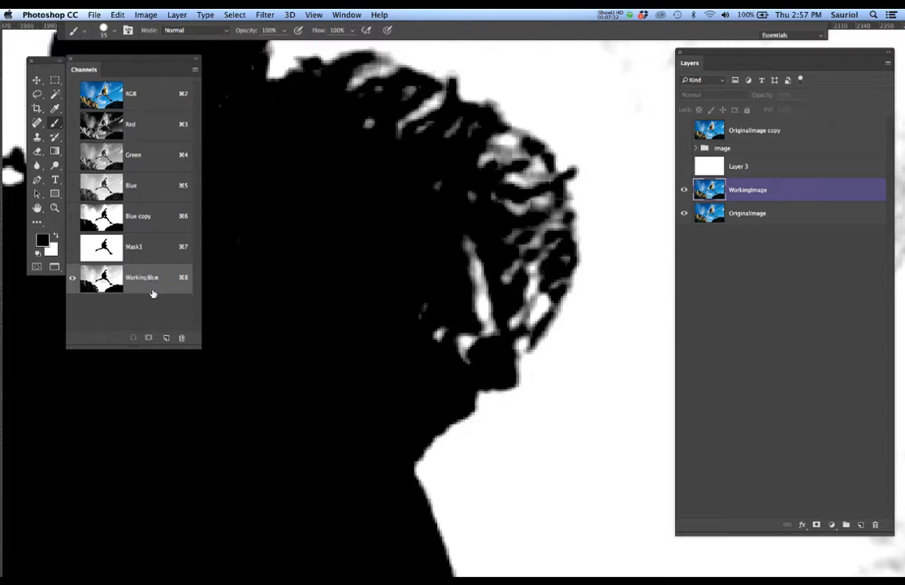
pyautogui.click(73, 94)
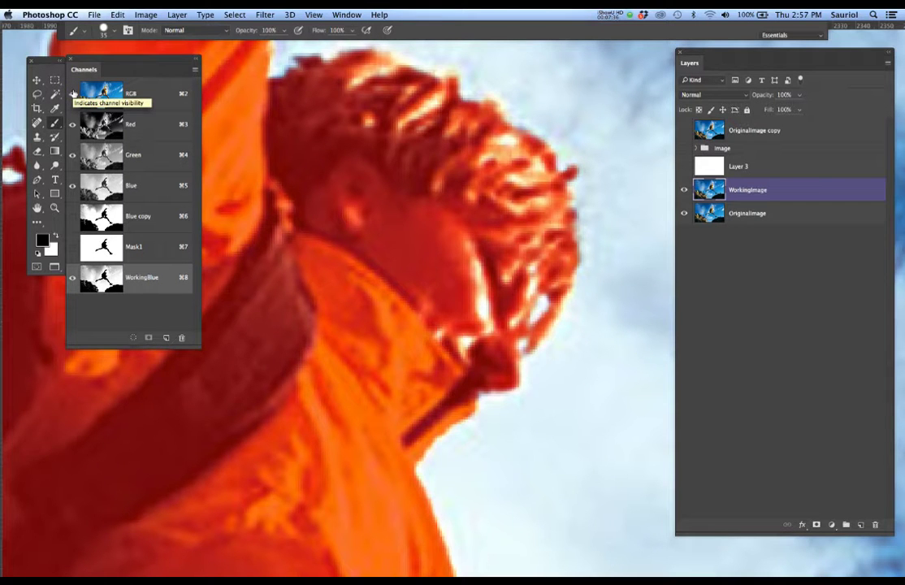
pyautogui.click(73, 94)
pyautogui.click(73, 94)
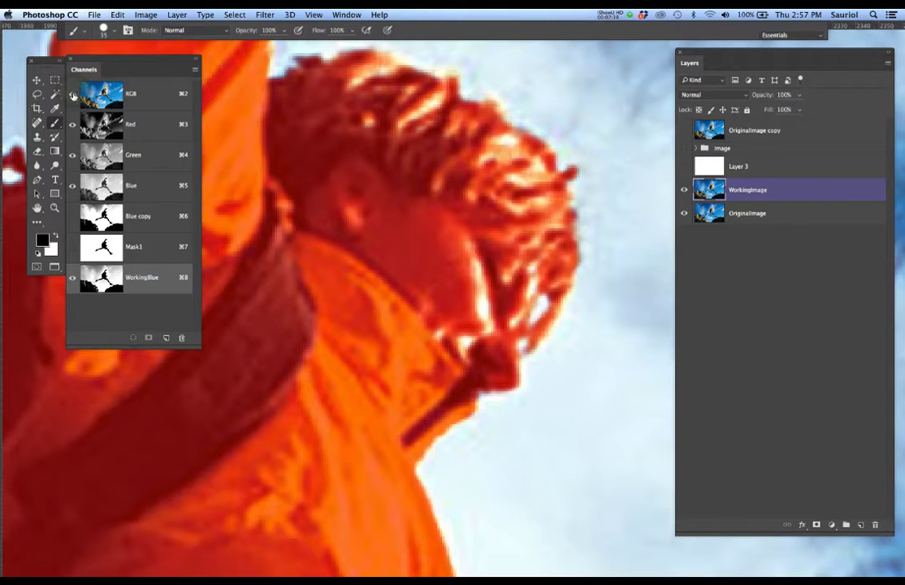
# Step: Set the overlay opacity of the WorkingBlue channel to 100%
pyautogui.doubleClick(168, 276)
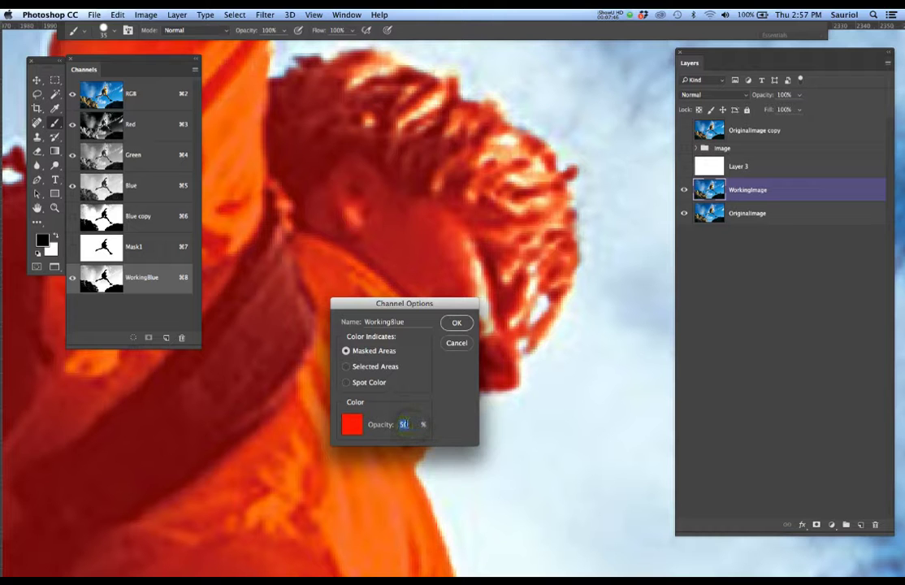
pyautogui.write('100')
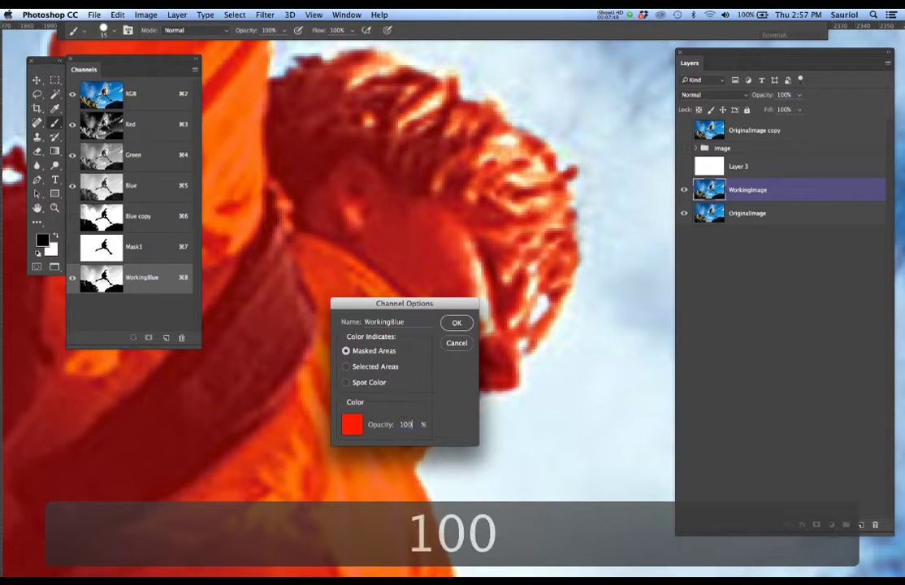
pyautogui.press('Return')
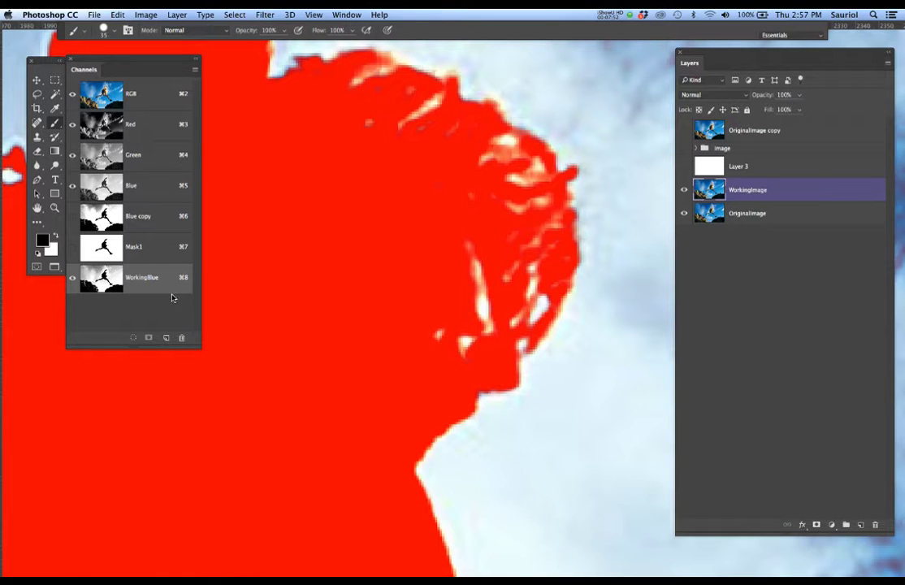
# Step: Set the overlay opacity of the WorkingBlue channel to 50%
pyautogui.doubleClick(163, 287)
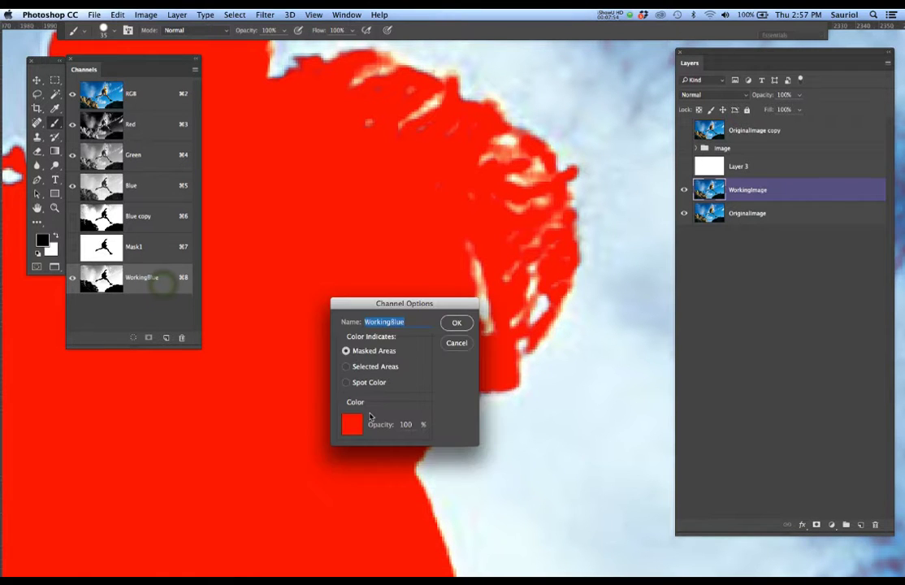
pyautogui.click(408, 424)
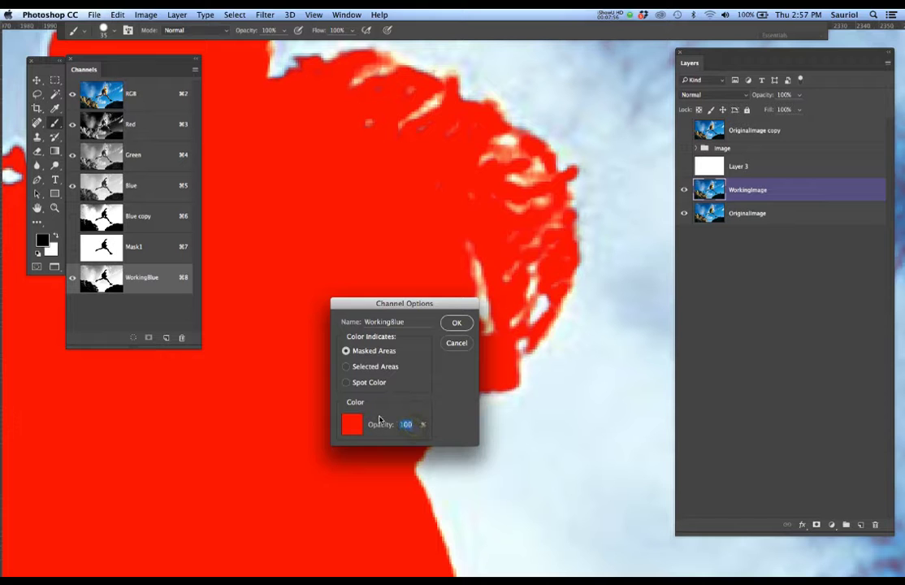
pyautogui.write('50')
pyautogui.press('Return')
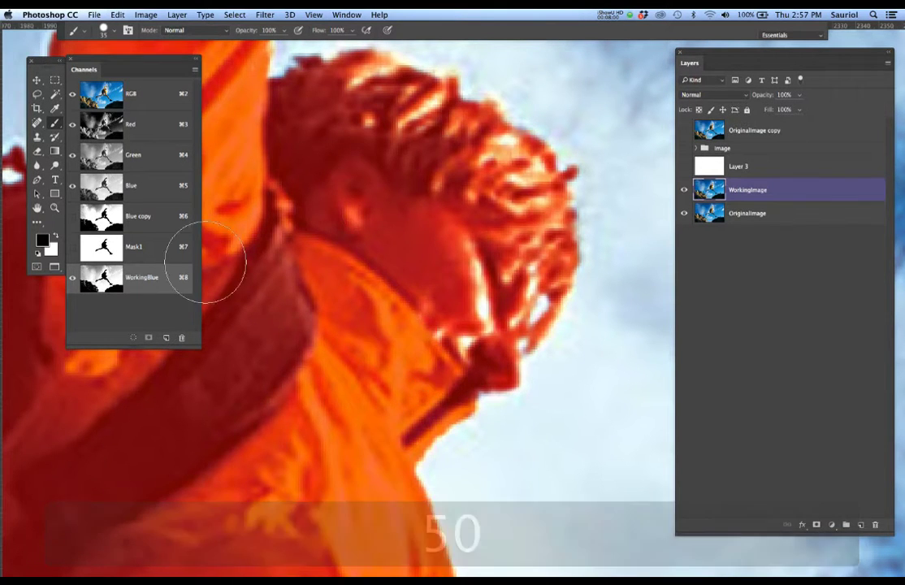
# Step: Compare the hiker's face and hair with the WorkingBlue overlay, without it, and as the mask alone
pyautogui.click(71, 279)
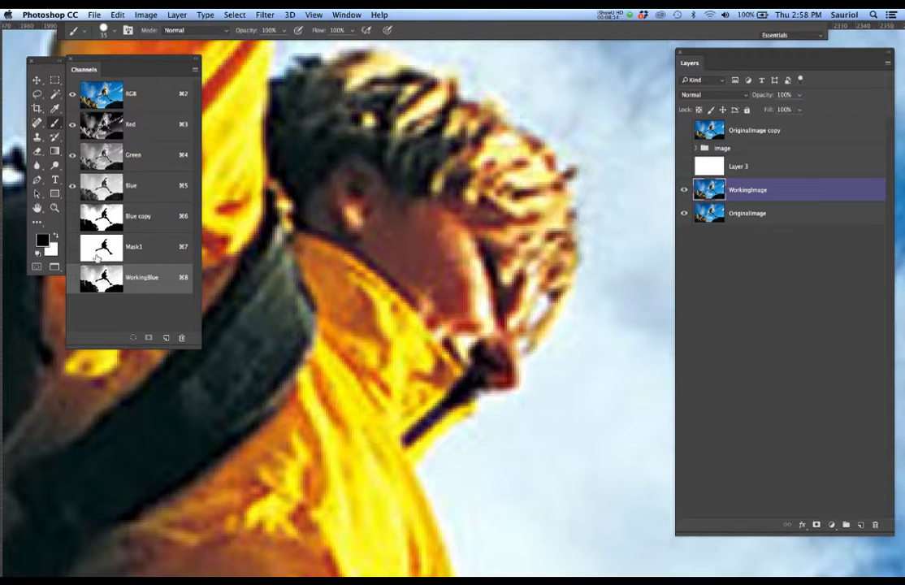
pyautogui.click(73, 278)
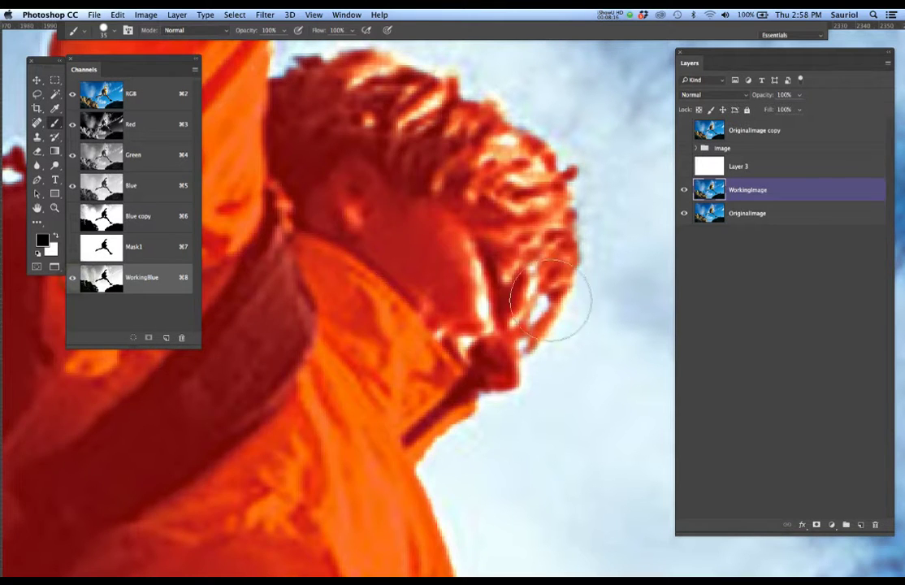
pyautogui.scroll(4, 578, 295)
pyautogui.scroll(1, 575, 294)
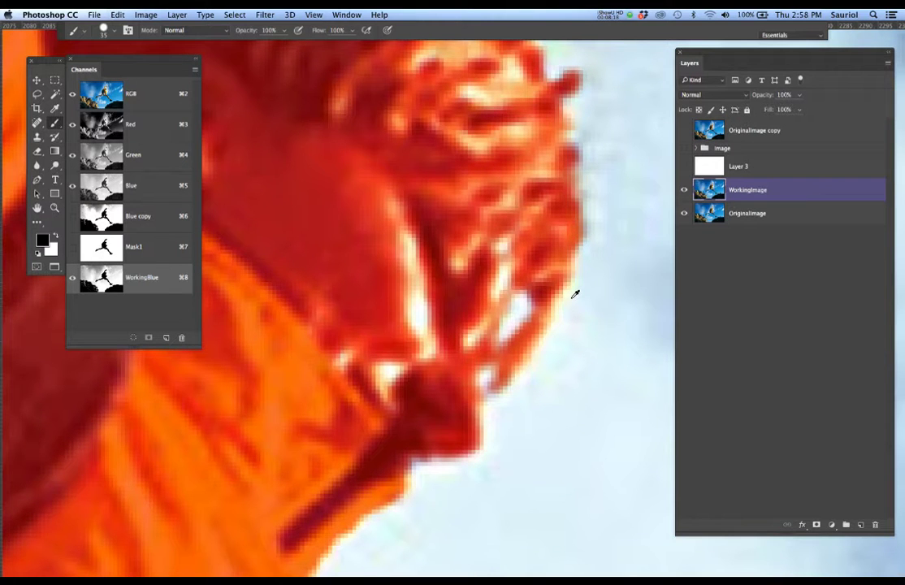
pyautogui.click(72, 95)
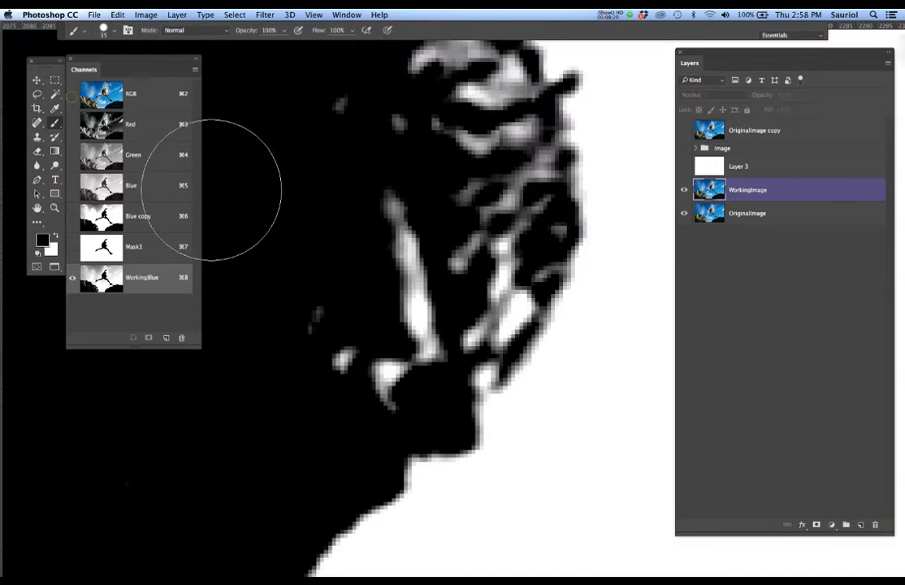
pyautogui.click(73, 94)
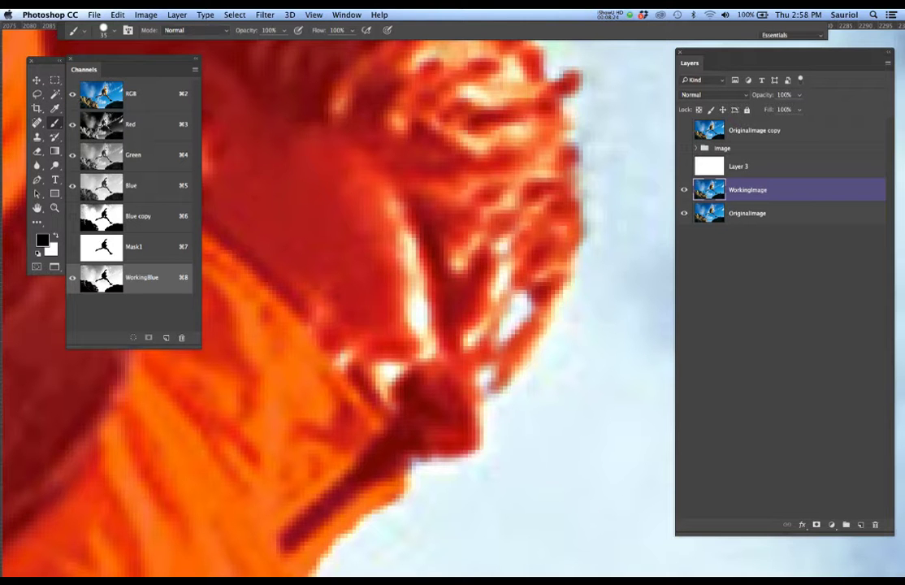
# Step: Paint black over the unmasked highlights on the hiker's face and the inner strands of his front hair
pyautogui.moveTo(333, 212)
pyautogui.mouseDown()
pyautogui.moveTo(406, 237)
pyautogui.moveTo(427, 302)
pyautogui.mouseUp()
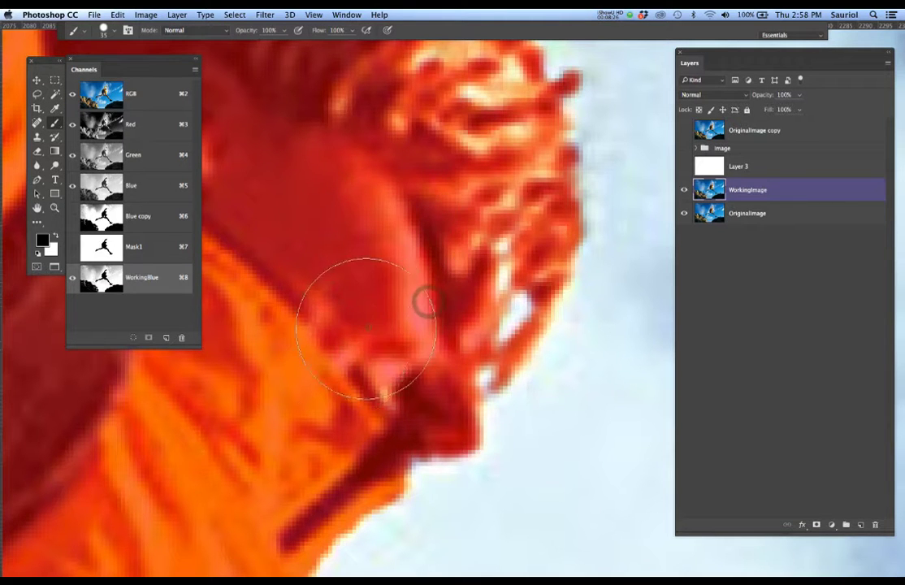
pyautogui.scroll(2, 410, 292)
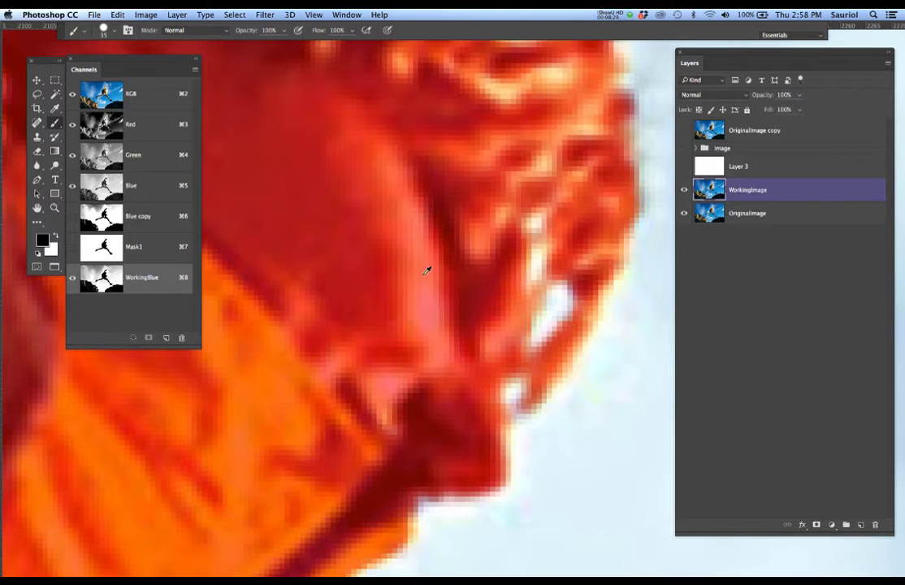
pyautogui.click(474, 225)
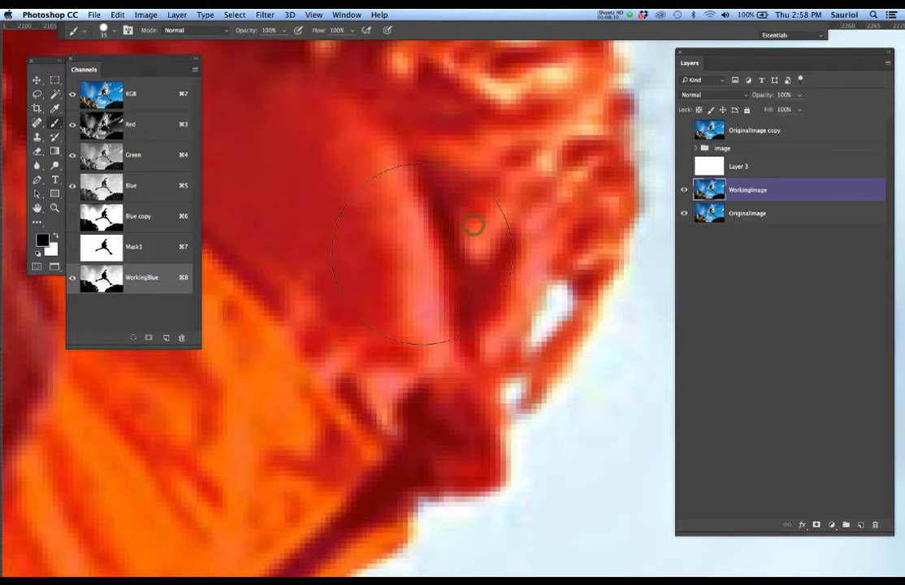
pyautogui.click(374, 304)
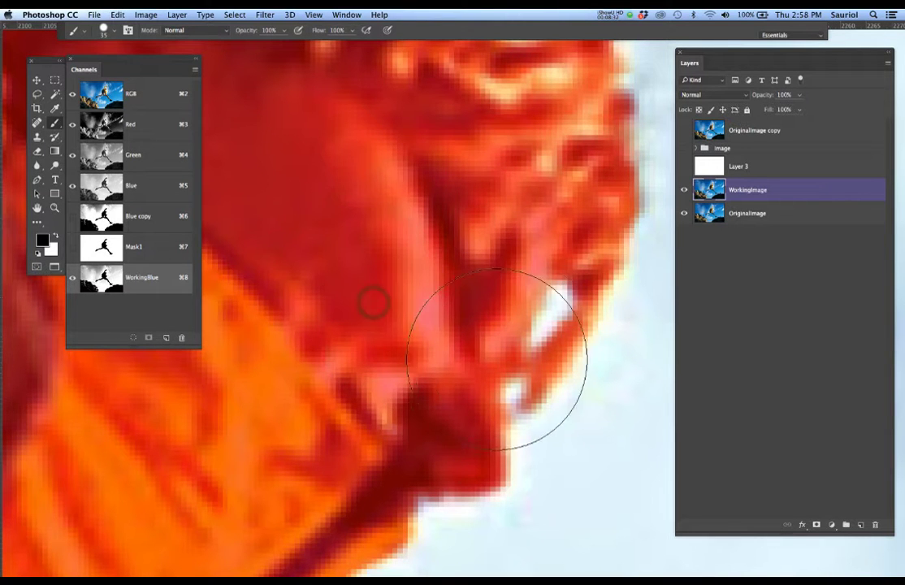
# Step: Paint black over the unmasked highlights in the hair across the crown and front of the hiker's head, staying inside its outline
pyautogui.scroll(-3, 414, 289)
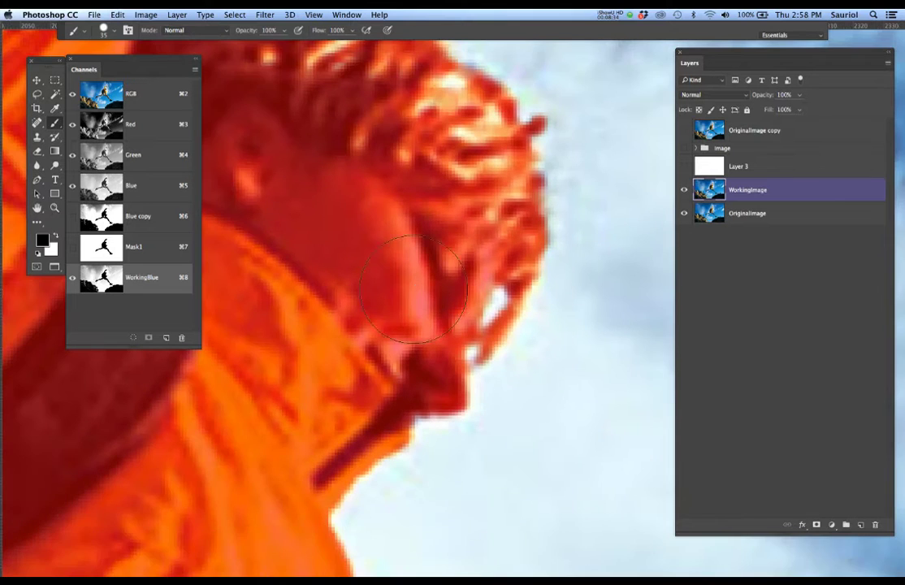
pyautogui.scroll(3, 434, 265)
pyautogui.moveTo(460, 262); pyautogui.dragTo(434, 158)
pyautogui.moveTo(447, 196); pyautogui.dragTo(455, 145)
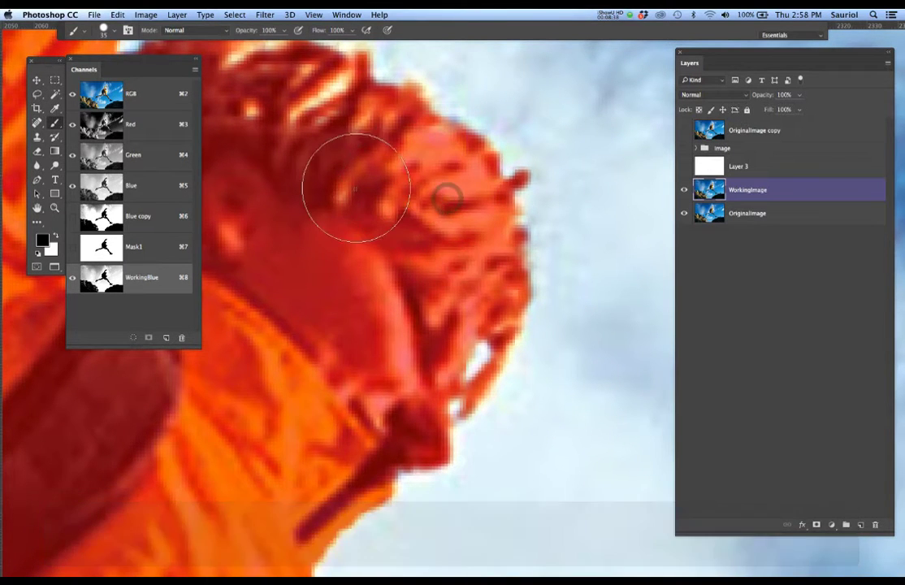
pyautogui.moveTo(358, 216); pyautogui.dragTo(461, 319)
pyautogui.moveTo(426, 207)
pyautogui.mouseDown()
pyautogui.moveTo(385, 234)
pyautogui.moveTo(364, 179)
pyautogui.moveTo(341, 219)
pyautogui.moveTo(329, 354)
pyautogui.moveTo(281, 343)
pyautogui.moveTo(289, 342)
pyautogui.moveTo(309, 230)
pyautogui.moveTo(397, 268)
pyautogui.moveTo(419, 321)
pyautogui.mouseUp()
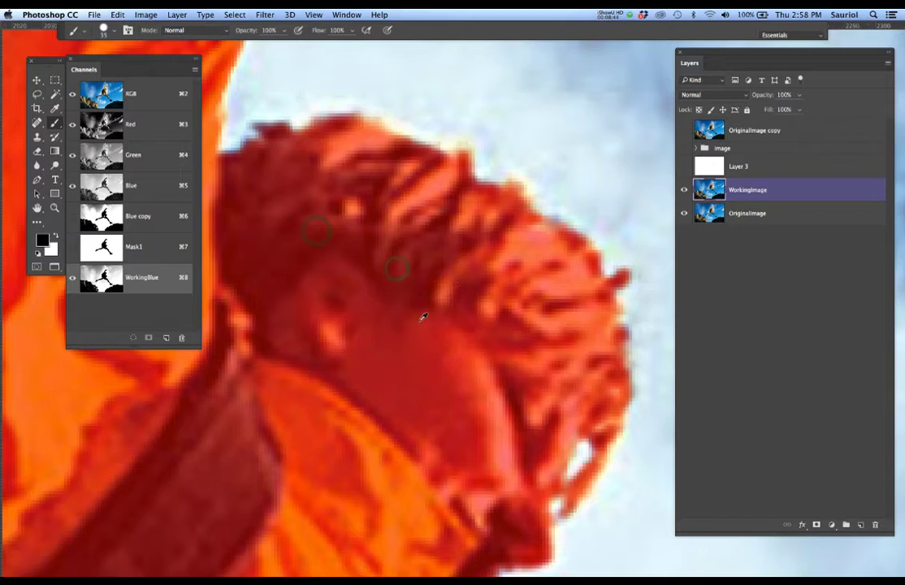
# Step: Compare the hiker's raised hand and cuff with and without the WorkingBlue overlay to examine the unmasked spots
pyautogui.press('super+minus')
pyautogui.press('super+minus')
pyautogui.scroll(6, 480, 151)
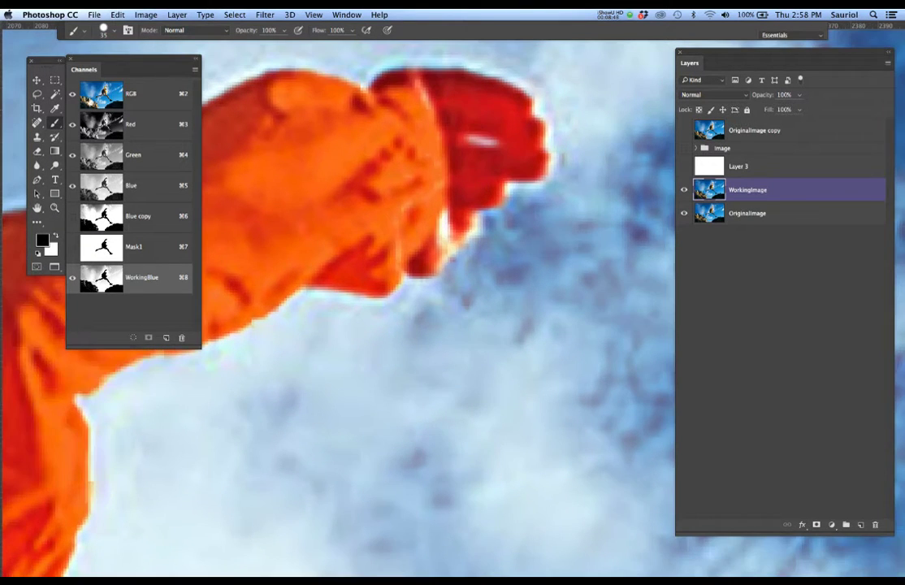
pyautogui.click(73, 94)
pyautogui.click(72, 95)
pyautogui.click(72, 278)
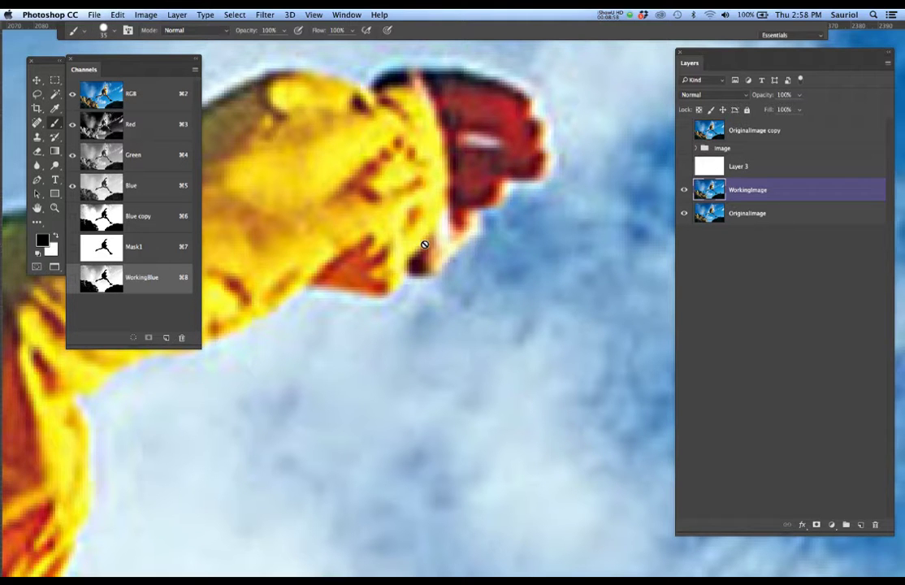
pyautogui.click(72, 278)
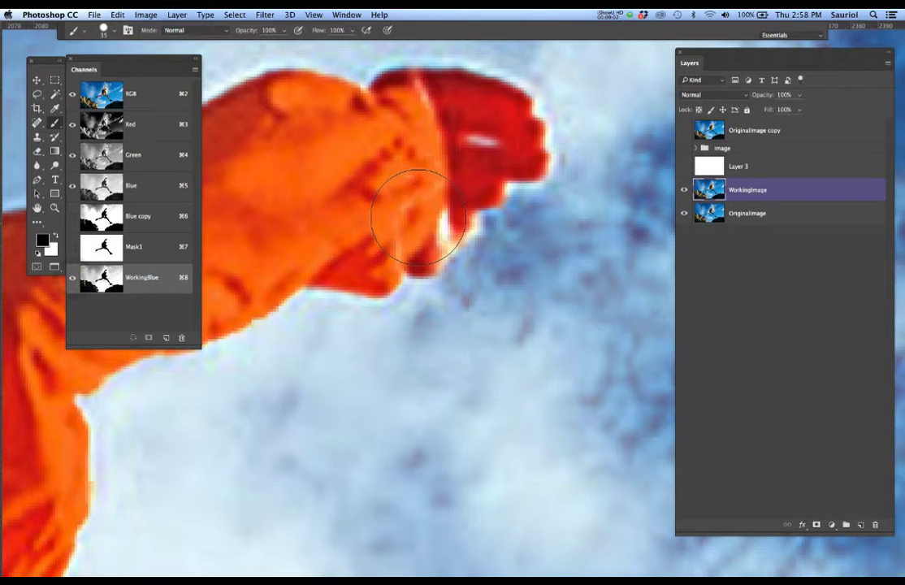
# Step: Reduce the brush to 10 px and paint black over the unmasked gap between the raised hand and the jacket cuff
pyautogui.press('[')
pyautogui.press('[')
pyautogui.press('[')
pyautogui.press('[')
pyautogui.press('[')
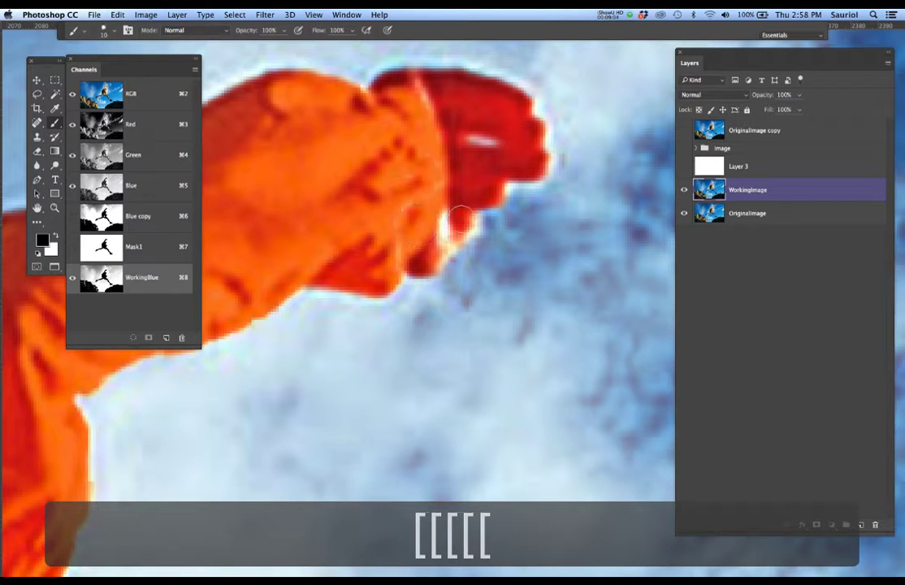
pyautogui.moveTo(460, 221)
pyautogui.mouseDown()
pyautogui.moveTo(436, 254)
pyautogui.moveTo(438, 208)
pyautogui.moveTo(397, 221)
pyautogui.moveTo(399, 247)
pyautogui.moveTo(419, 196)
pyautogui.moveTo(371, 103)
pyautogui.mouseUp()
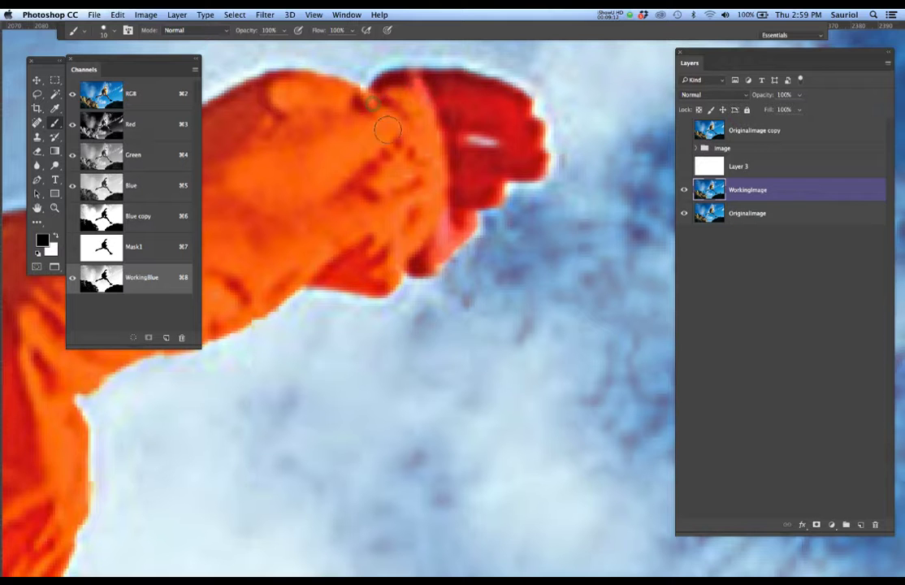
# Step: Examine the mask overlay along the raised arm, backpack and rear leg down to the sock for unmasked areas
pyautogui.press('super+minus')
pyautogui.press('super+minus')
pyautogui.moveTo(288, 199); pyautogui.dragTo(380, 177)
pyautogui.scroll(5, 380, 177)
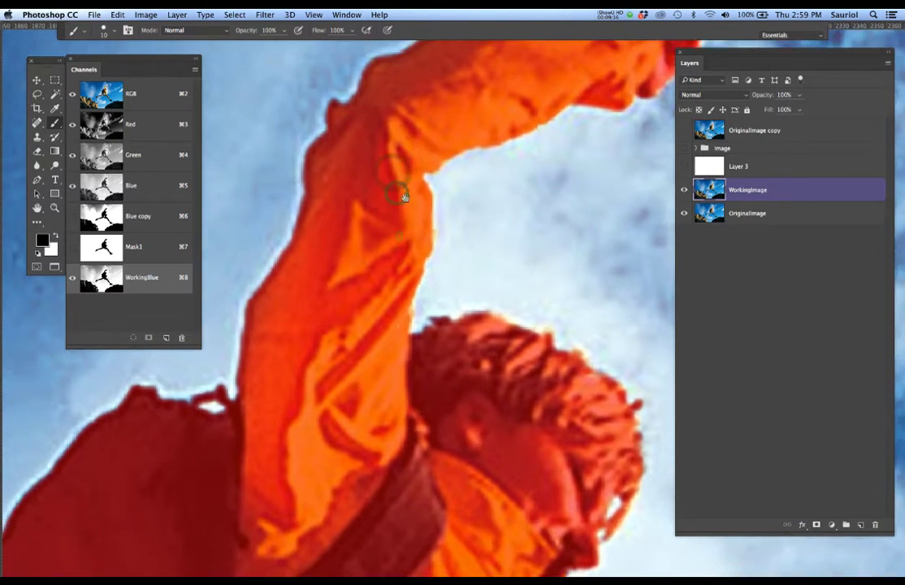
pyautogui.scroll(4, 398, 234)
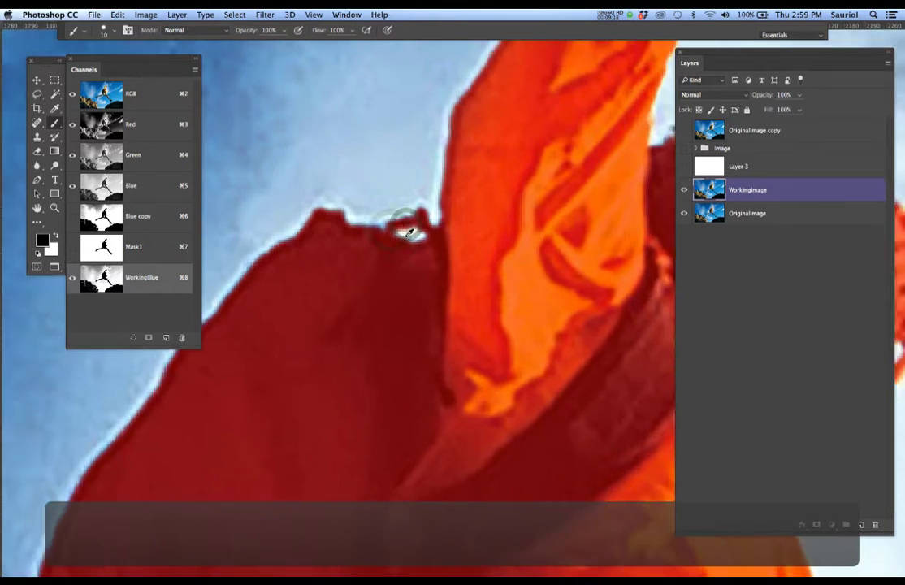
pyautogui.scroll(-3, 439, 243)
pyautogui.scroll(4, 377, 360)
pyautogui.scroll(-10, 368, 358)
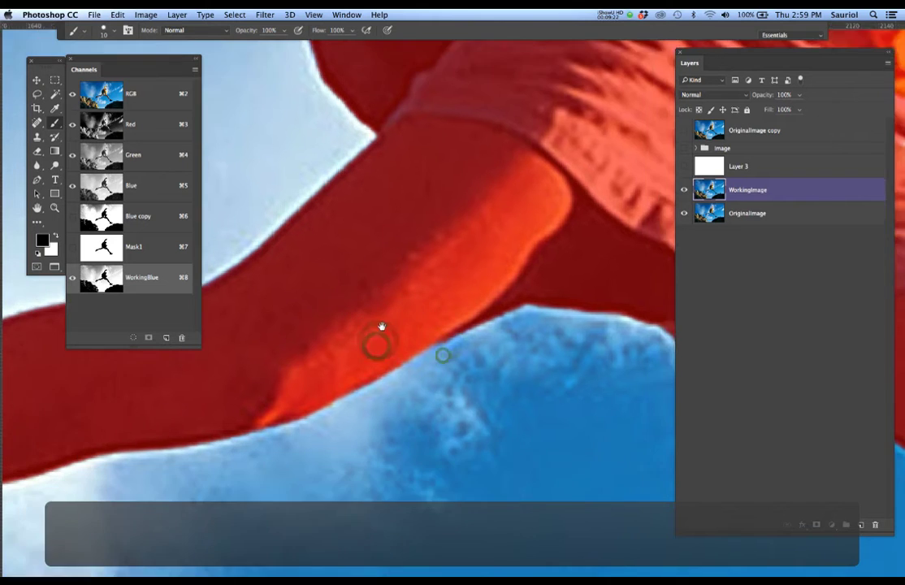
pyautogui.scroll(-8, 356, 311)
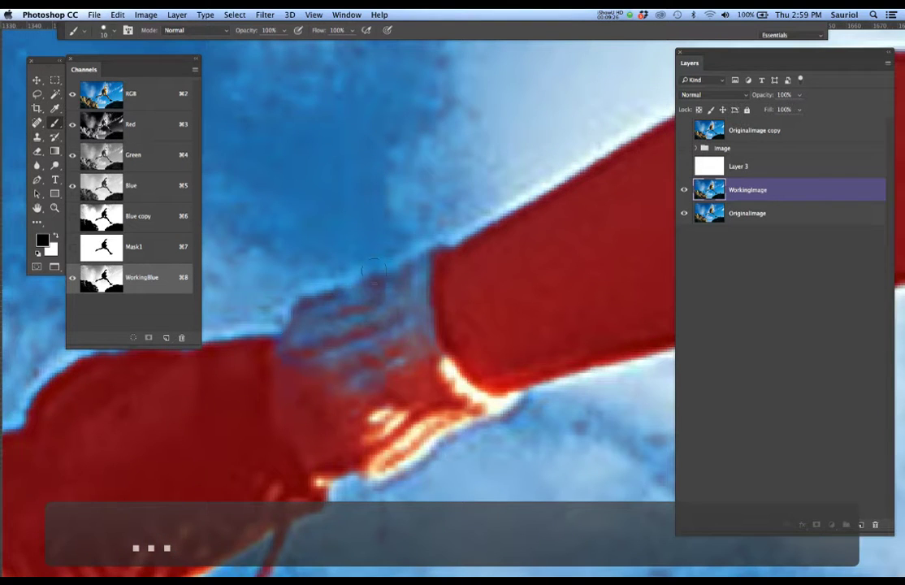
# Step: Adjust the brush hardness and paint black along the upper and lower edges of the rear leg's sock, staying inside its outline
pyautogui.scroll(-2, 440, 320)
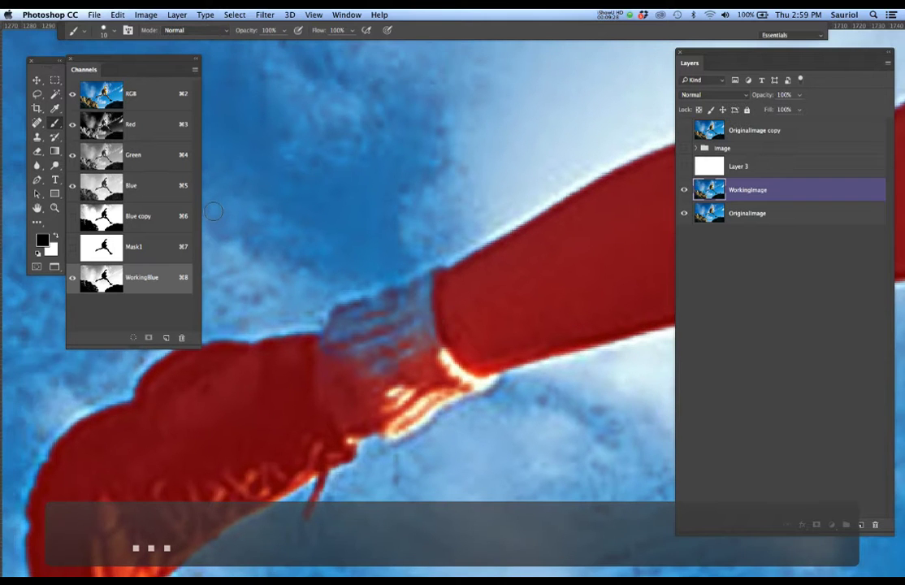
pyautogui.click(73, 277)
pyautogui.click(73, 277)
pyautogui.click(72, 278)
pyautogui.click(72, 278)
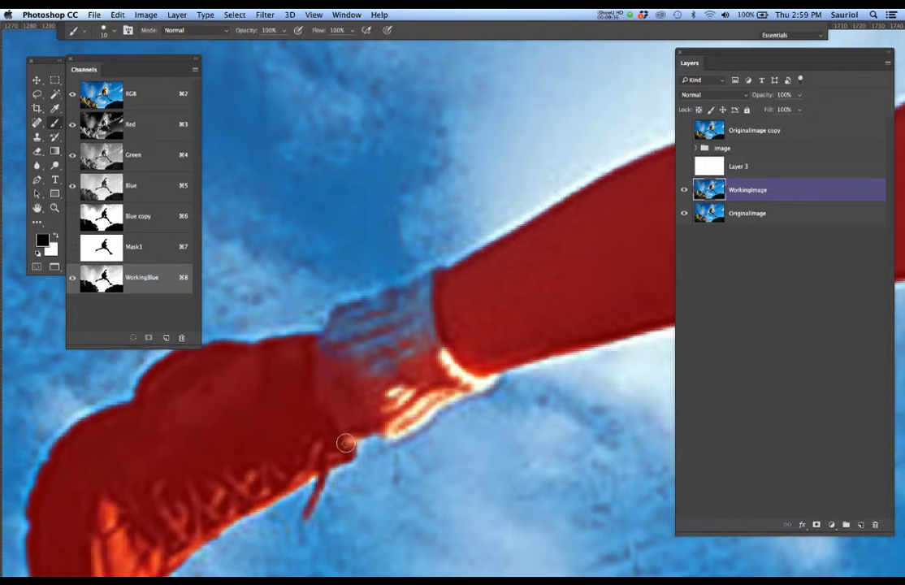
pyautogui.press('super+plus')
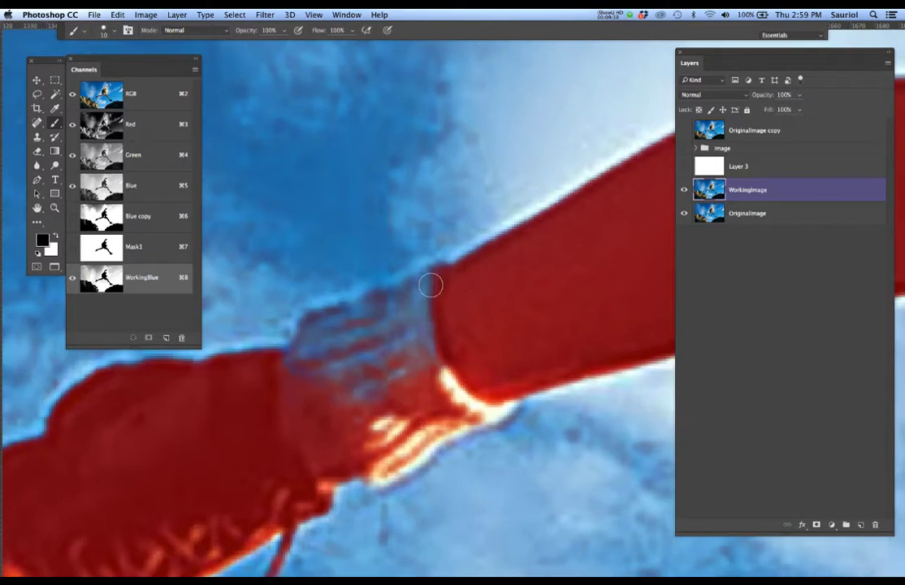
pyautogui.rightClick(438, 302)
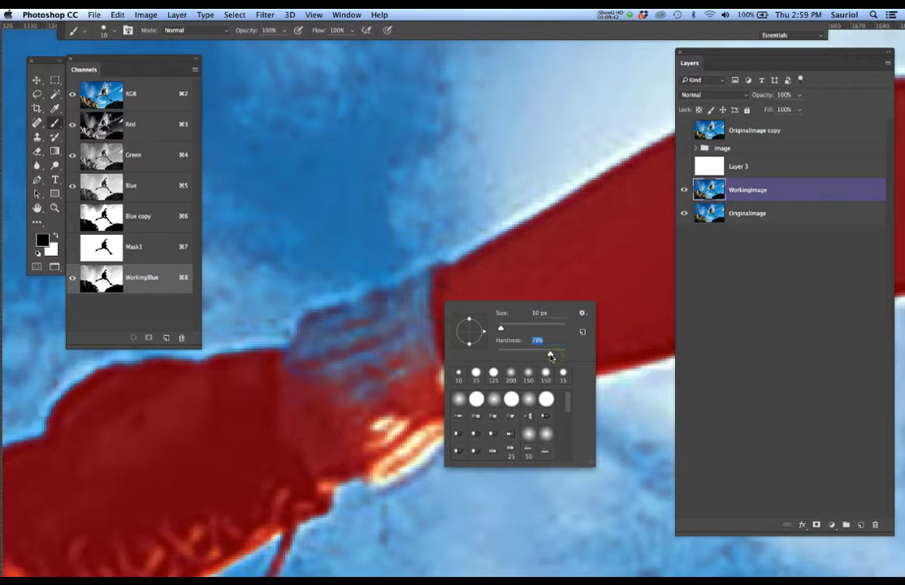
pyautogui.press('Return')
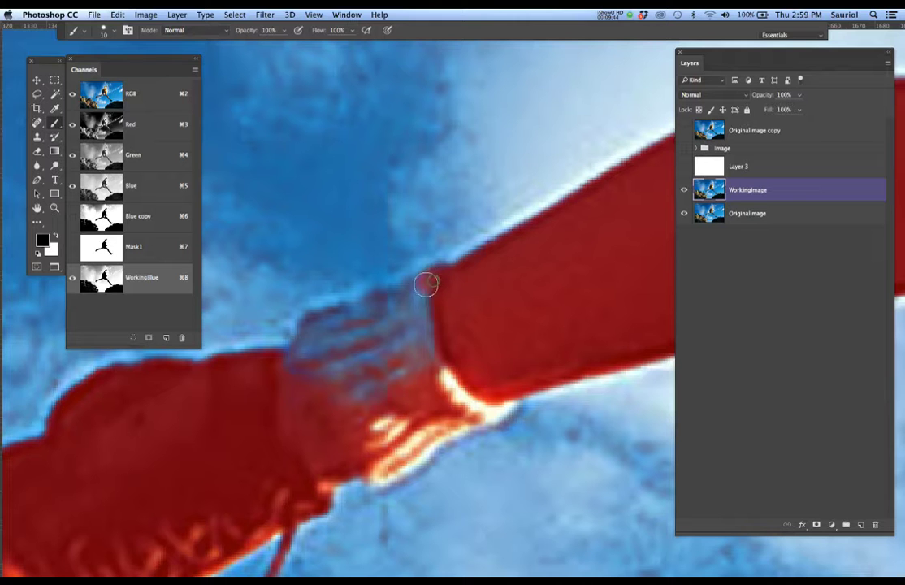
pyautogui.moveTo(419, 286); pyautogui.dragTo(334, 317)
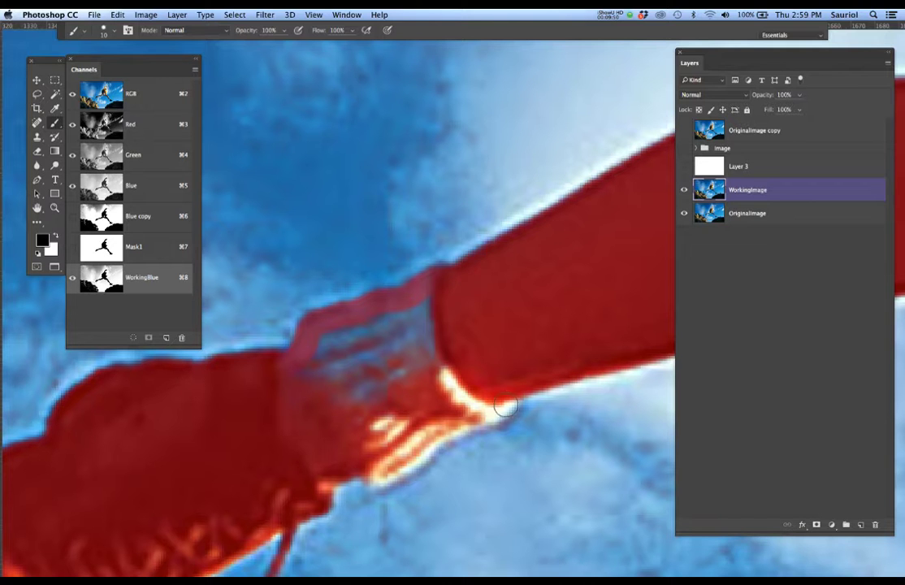
pyautogui.moveTo(493, 411)
pyautogui.mouseDown()
pyautogui.moveTo(432, 435)
pyautogui.moveTo(445, 430)
pyautogui.moveTo(384, 474)
pyautogui.mouseUp()
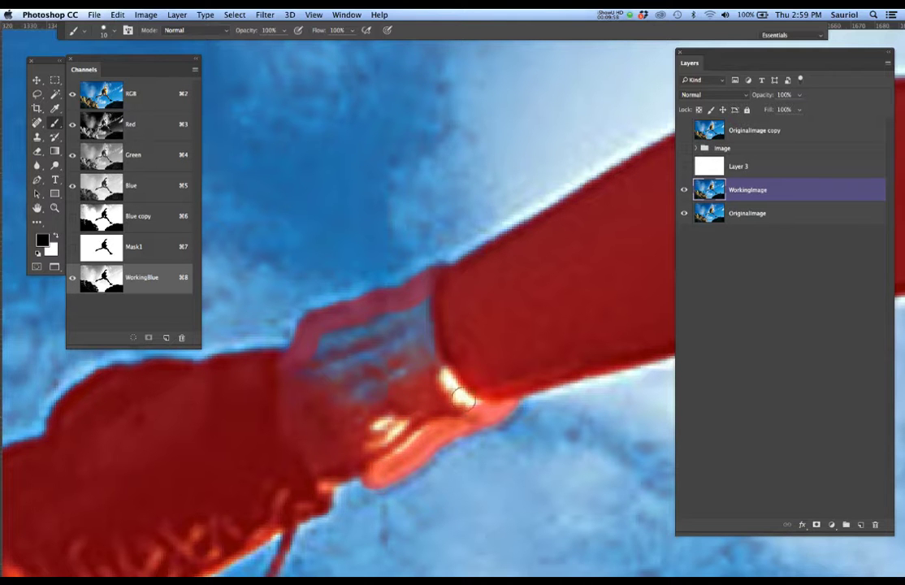
# Step: Enlarge the brush to 50 px and paint black over the remaining unmasked patches and highlights inside the rear sock
pyautogui.press(']')
pyautogui.press(']')
pyautogui.press(']')
pyautogui.press(']')
pyautogui.moveTo(424, 327)
pyautogui.mouseDown()
pyautogui.moveTo(333, 362)
pyautogui.moveTo(343, 392)
pyautogui.moveTo(378, 398)
pyautogui.mouseUp()
pyautogui.click(397, 411)
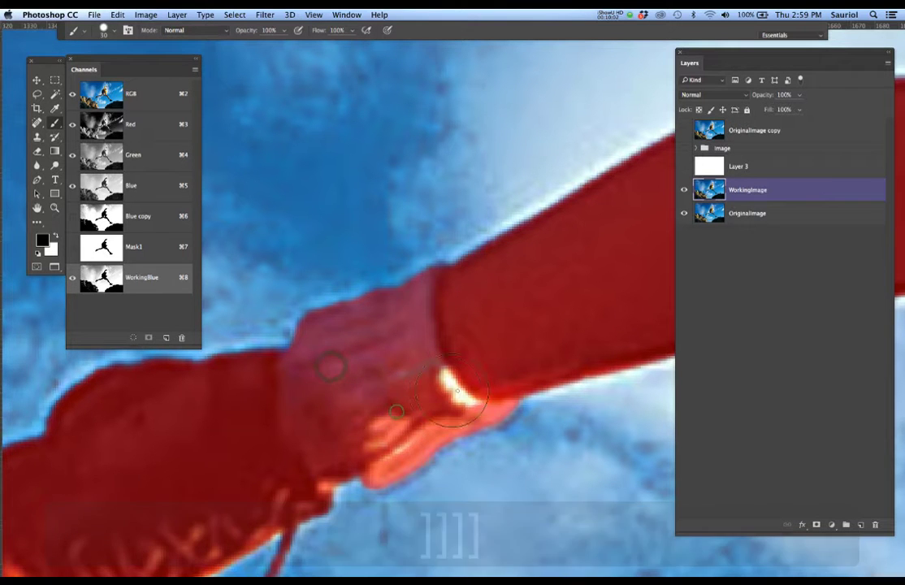
pyautogui.click(457, 391)
pyautogui.click(396, 427)
pyautogui.click(440, 394)
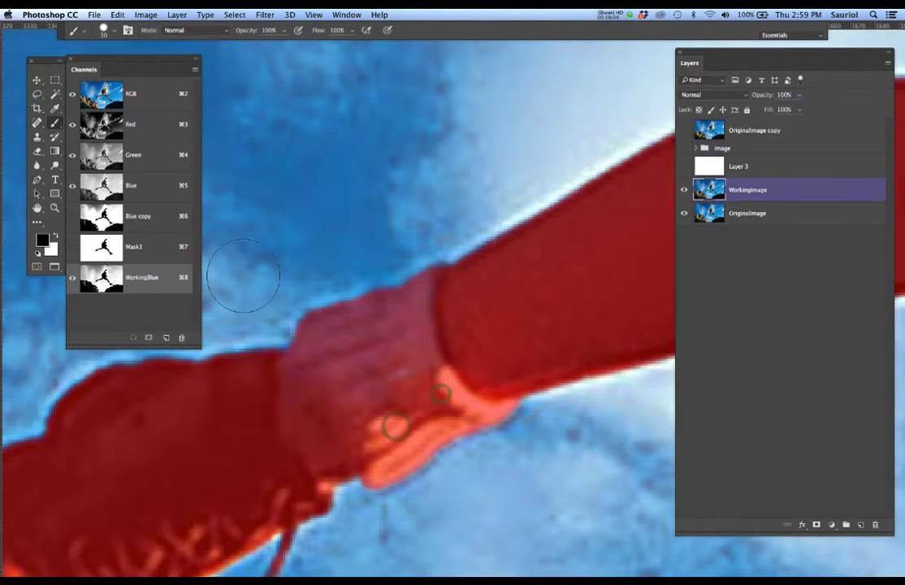
pyautogui.click(397, 379)
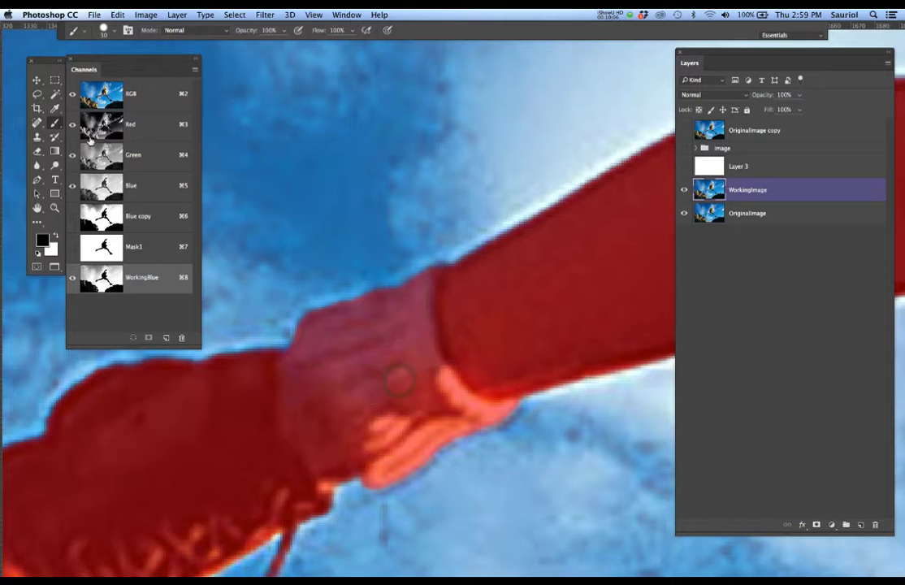
# Step: Show only the WorkingBlue channel and paint black over the leftover grey specks inside the rear boot and sock
pyautogui.click(72, 94)
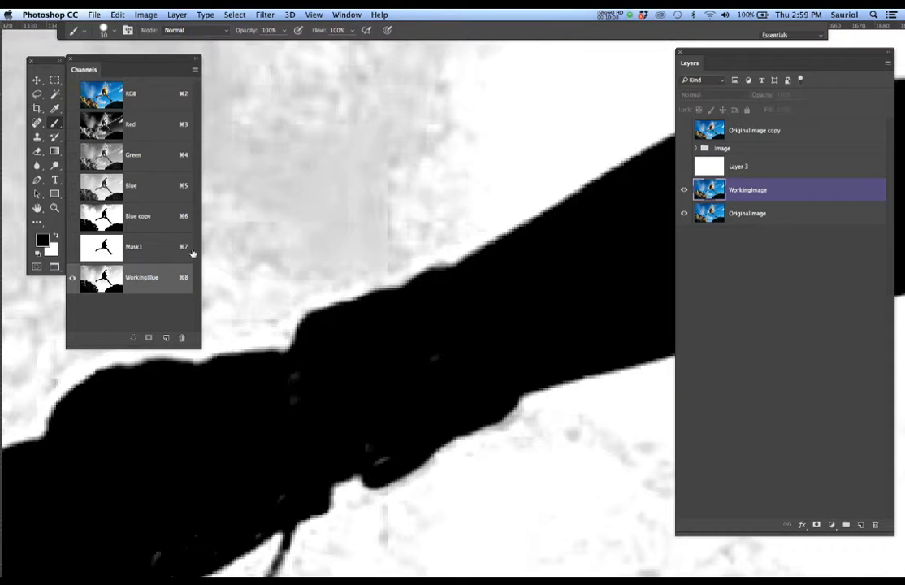
pyautogui.scroll(-2, 397, 326)
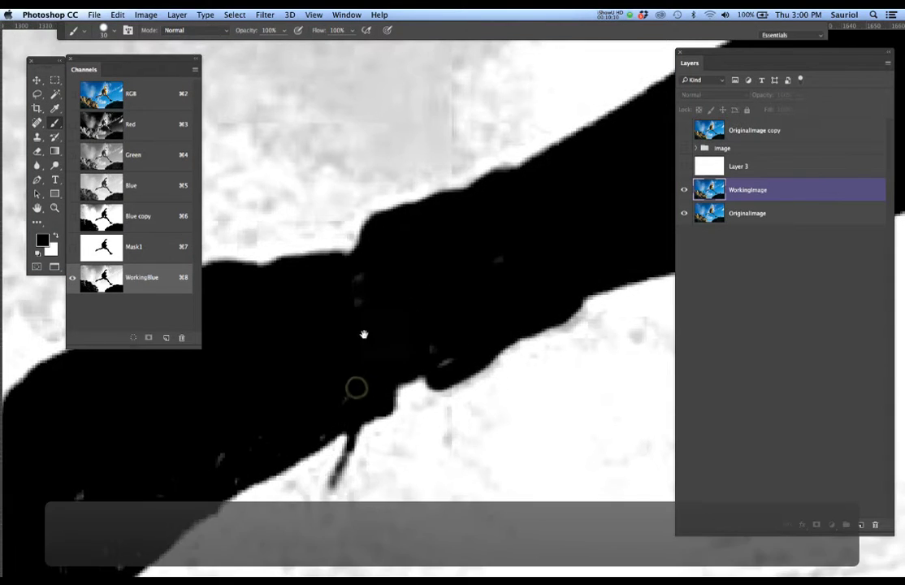
pyautogui.scroll(-3, 334, 347)
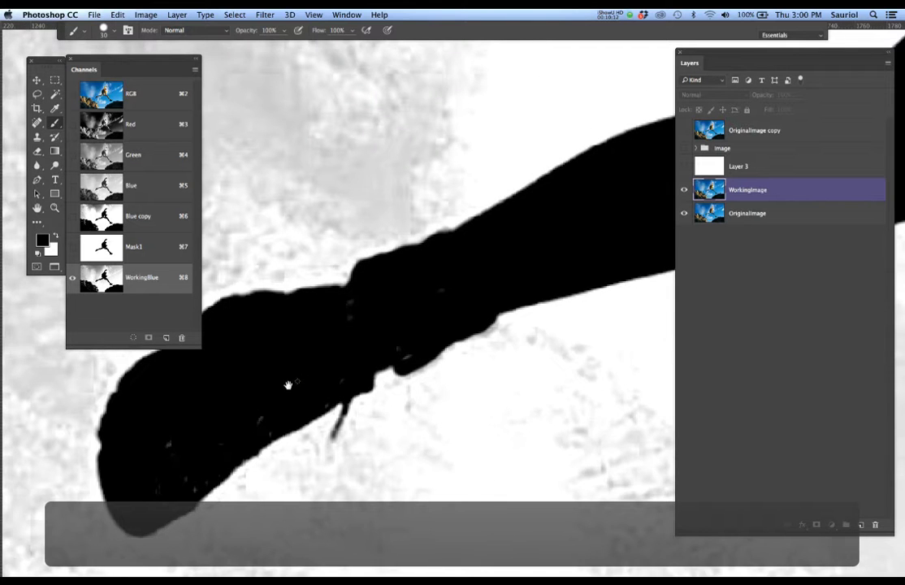
pyautogui.hscroll(-3, 262, 400)
pyautogui.scroll(1, 311, 398)
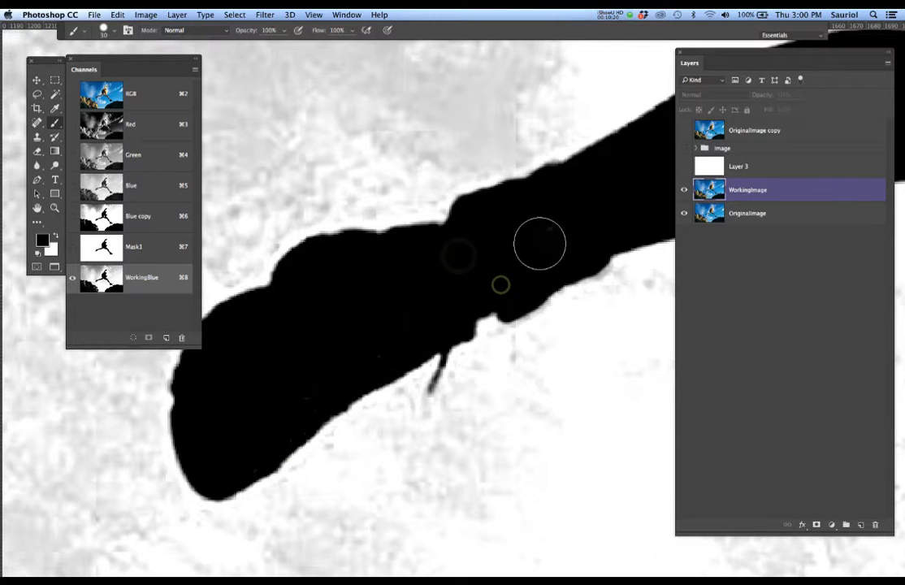
pyautogui.moveTo(443, 279)
pyautogui.mouseDown()
pyautogui.moveTo(335, 342)
pyautogui.moveTo(383, 325)
pyautogui.moveTo(471, 325)
pyautogui.moveTo(517, 344)
pyautogui.moveTo(529, 325)
pyautogui.moveTo(449, 345)
pyautogui.moveTo(517, 313)
pyautogui.moveTo(447, 296)
pyautogui.mouseUp()
# Step: Display the image with the WorkingBlue overlay and paint black over the highlights on the waist fold and the shorts' outer edge down to the hem
pyautogui.press('space')
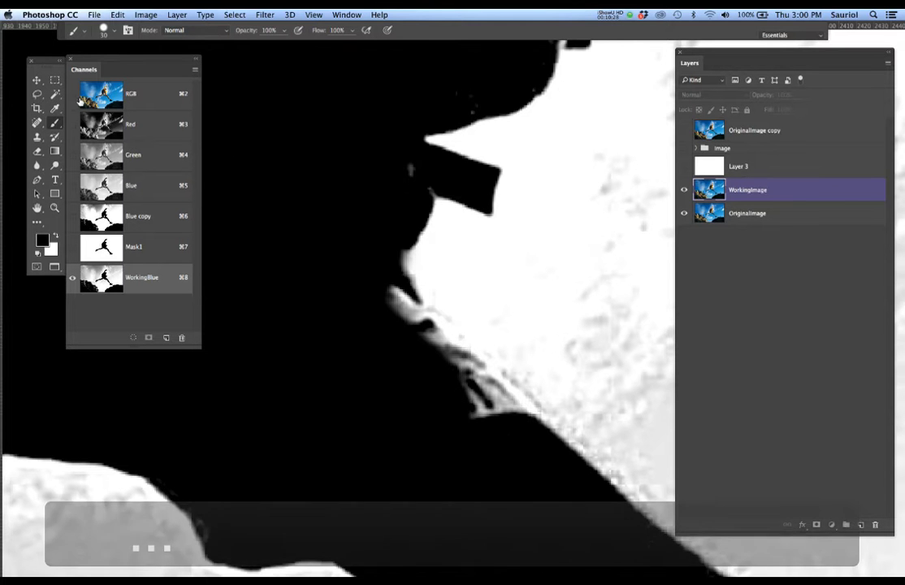
pyautogui.press('super+2')
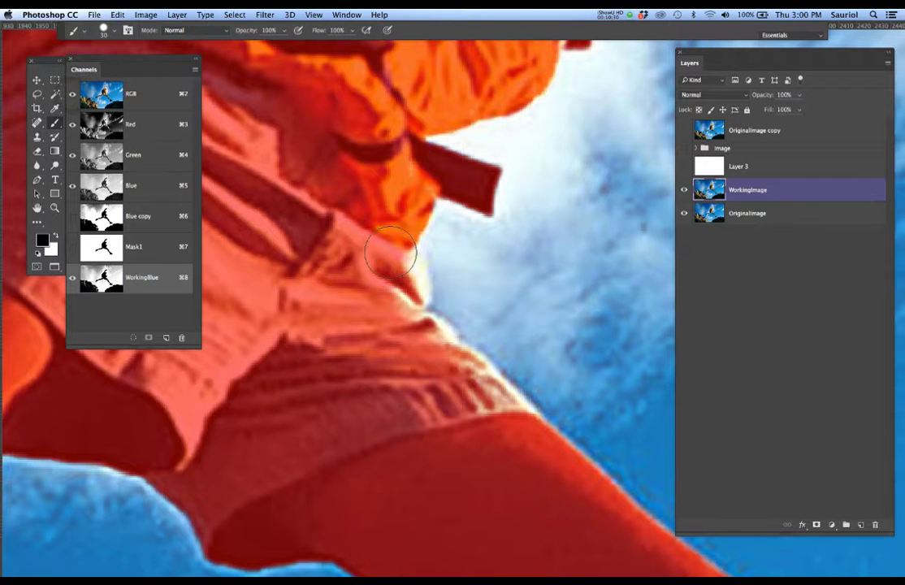
pyautogui.scroll(3, 403, 275)
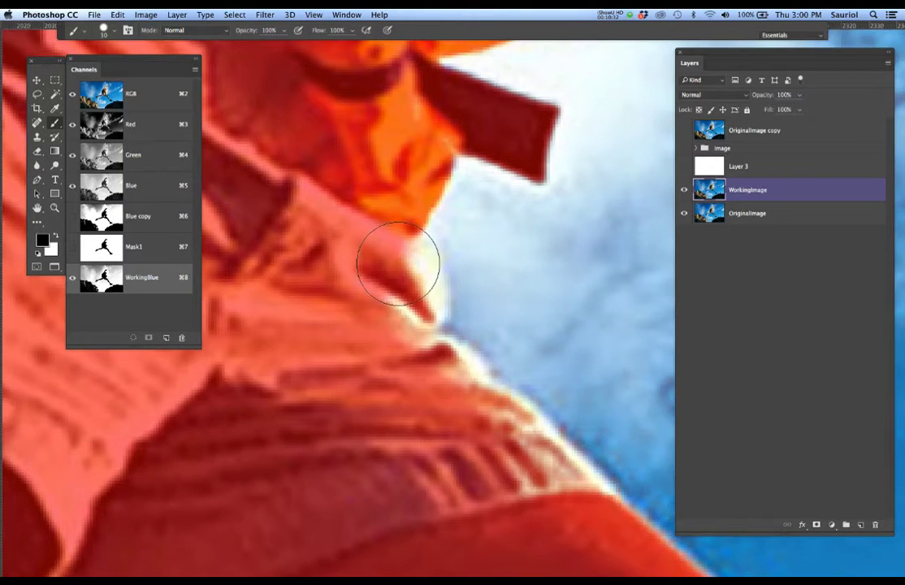
pyautogui.moveTo(403, 279)
pyautogui.mouseDown()
pyautogui.moveTo(394, 267)
pyautogui.moveTo(400, 303)
pyautogui.moveTo(399, 247)
pyautogui.moveTo(388, 258)
pyautogui.moveTo(394, 252)
pyautogui.mouseUp()
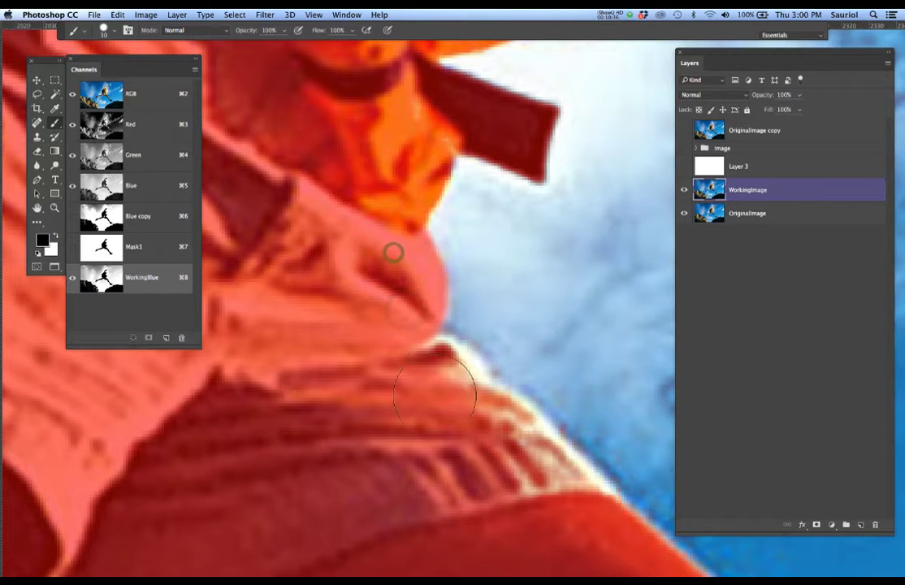
pyautogui.moveTo(437, 376)
pyautogui.mouseDown()
pyautogui.moveTo(419, 406)
pyautogui.moveTo(449, 386)
pyautogui.moveTo(437, 392)
pyautogui.moveTo(443, 371)
pyautogui.moveTo(425, 404)
pyautogui.moveTo(483, 410)
pyautogui.moveTo(503, 425)
pyautogui.moveTo(493, 438)
pyautogui.moveTo(498, 453)
pyautogui.moveTo(537, 453)
pyautogui.moveTo(524, 447)
pyautogui.moveTo(515, 458)
pyautogui.moveTo(539, 464)
pyautogui.moveTo(470, 378)
pyautogui.moveTo(511, 422)
pyautogui.moveTo(492, 432)
pyautogui.moveTo(489, 401)
pyautogui.moveTo(489, 423)
pyautogui.moveTo(515, 427)
pyautogui.moveTo(508, 435)
pyautogui.moveTo(466, 414)
pyautogui.moveTo(455, 392)
pyautogui.mouseUp()
pyautogui.press('space')
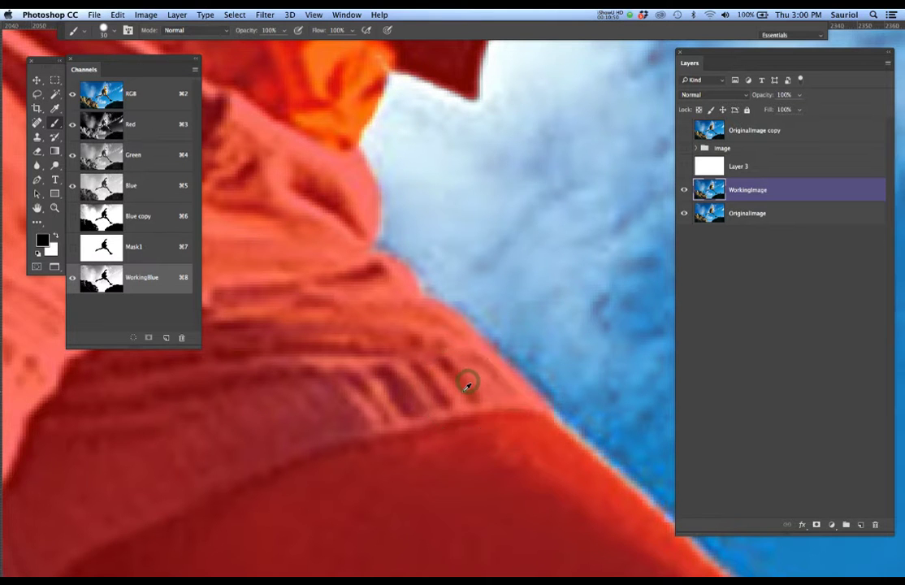
# Step: Paint black over the bright rim along the front leg's knee and upper shin
pyautogui.scroll(-3, 468, 385)
pyautogui.moveTo(592, 479); pyautogui.dragTo(533, 412)
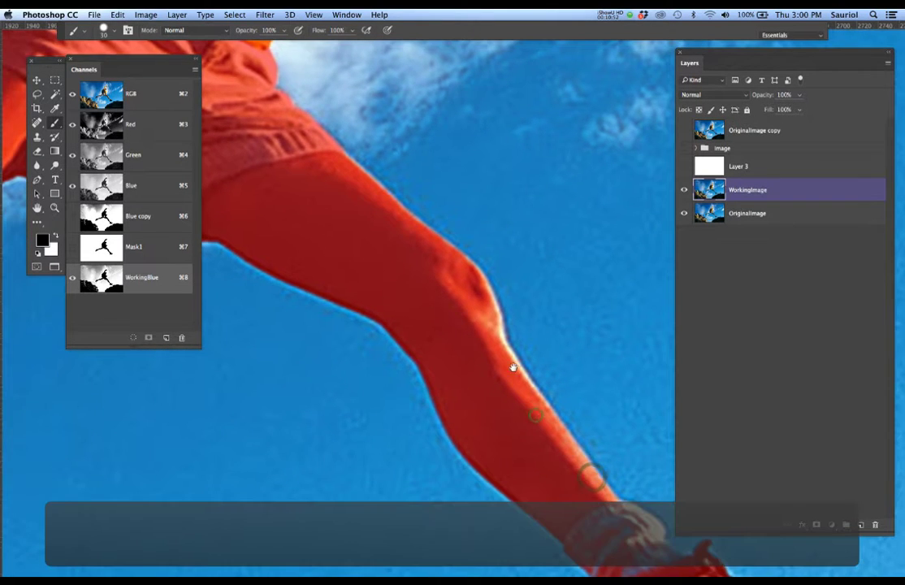
pyautogui.scroll(5, 504, 360)
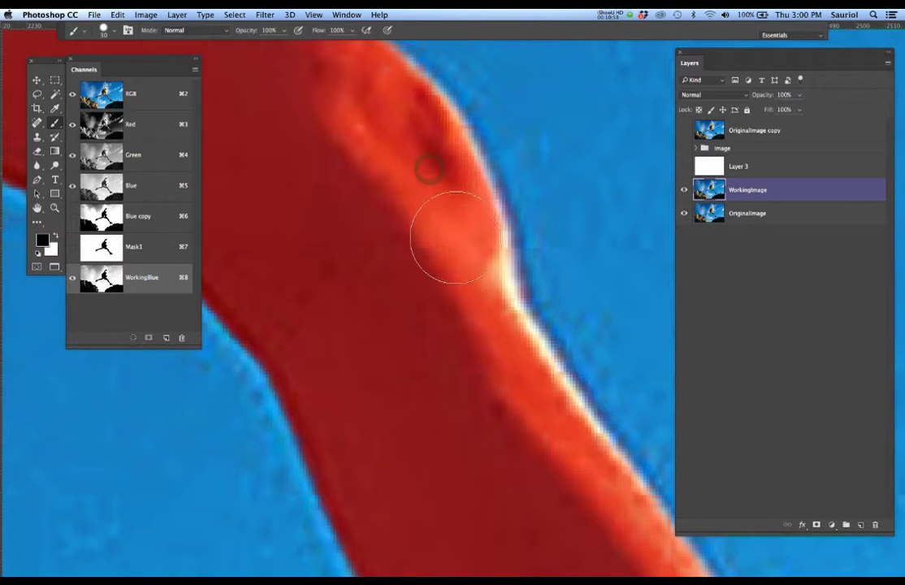
pyautogui.moveTo(465, 284)
pyautogui.mouseDown()
pyautogui.moveTo(521, 360)
pyautogui.moveTo(541, 428)
pyautogui.mouseUp()
pyautogui.moveTo(559, 469); pyautogui.dragTo(569, 461)
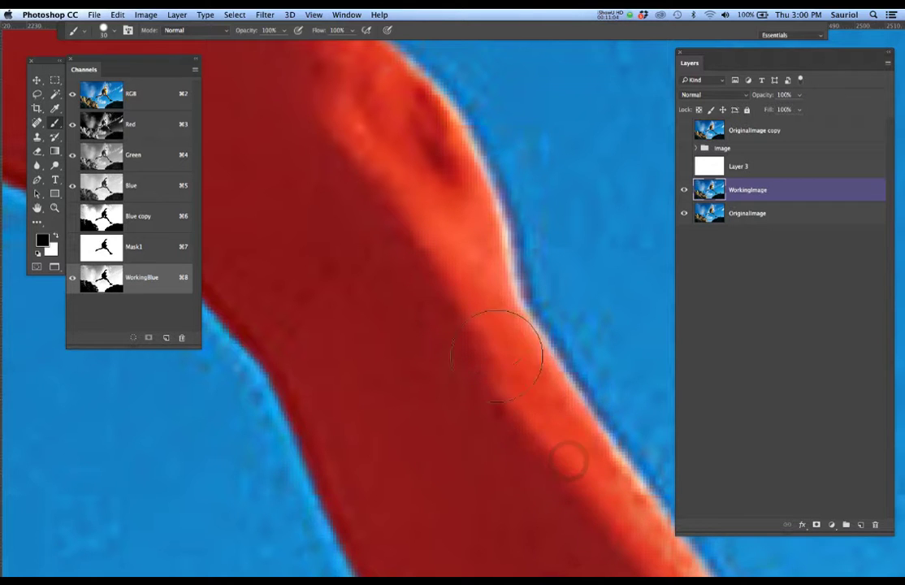
pyautogui.moveTo(457, 225); pyautogui.dragTo(529, 207)
pyautogui.moveTo(440, 177); pyautogui.dragTo(390, 120)
pyautogui.scroll(3, 406, 221)
pyautogui.press(']')
pyautogui.press(']')
pyautogui.press(']')
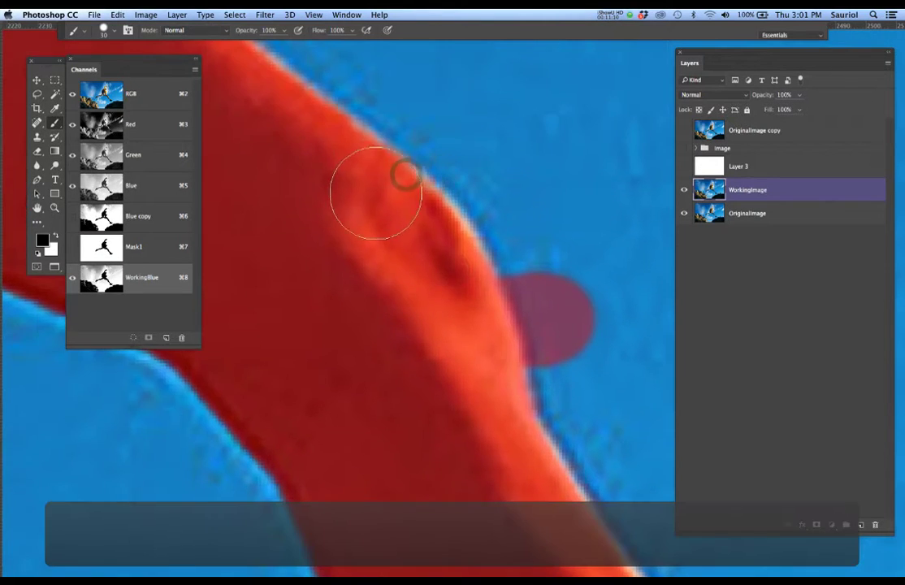
# Step: Paint white over the stray mask spot in the sky beside the front knee, and switch the paint colour back to black
pyautogui.press('x')
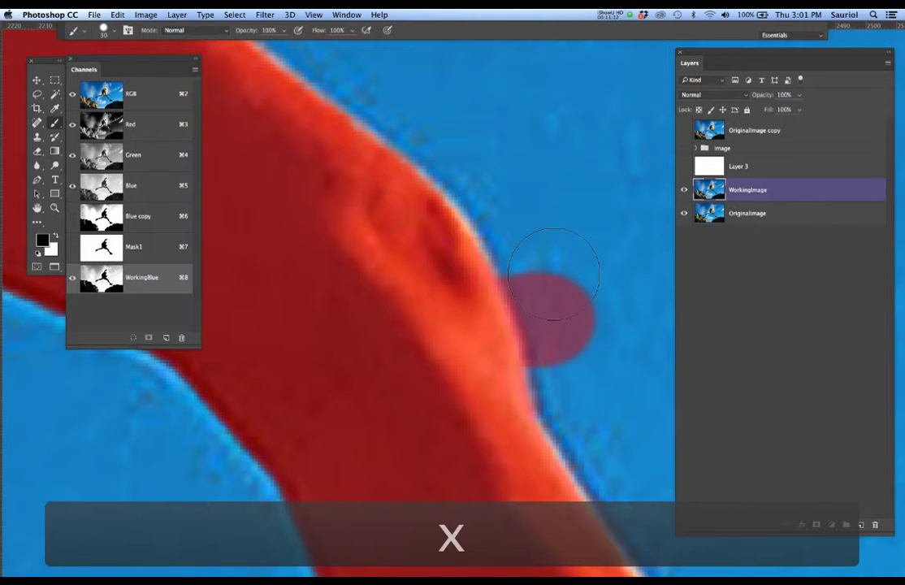
pyautogui.moveTo(536, 252)
pyautogui.mouseDown()
pyautogui.moveTo(546, 299)
pyautogui.moveTo(565, 283)
pyautogui.mouseUp()
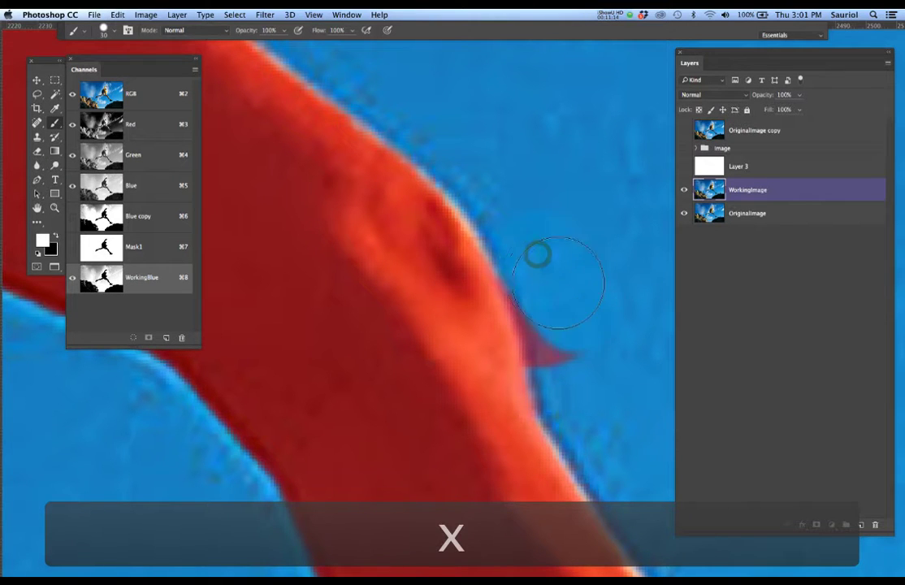
pyautogui.click(560, 302)
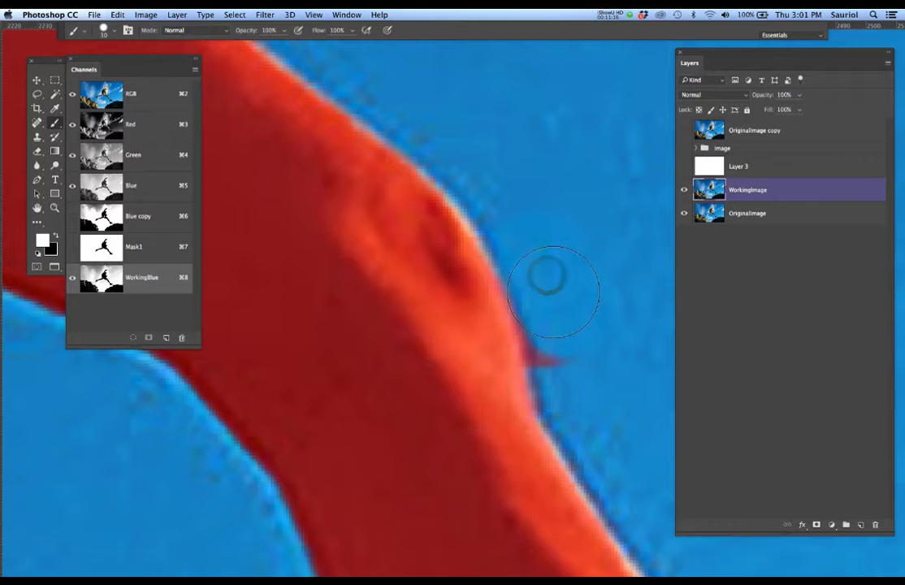
pyautogui.click(570, 355)
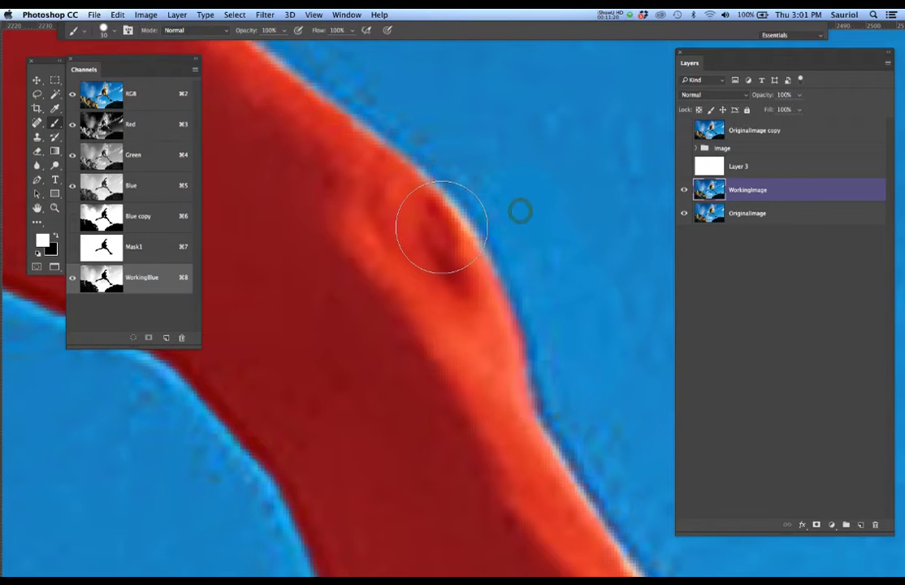
pyautogui.press('x')
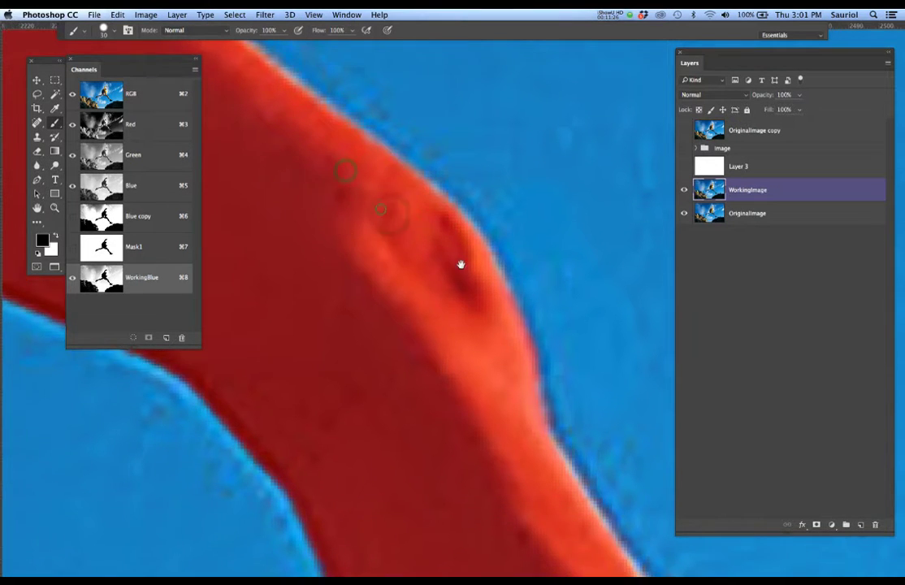
# Step: View WorkingBlue alone, paint black over the grey edge of the front shin down to the sock, and restore the image with its overlay
pyautogui.hscroll(-5, 358, 174)
pyautogui.scroll(3, 357, 174)
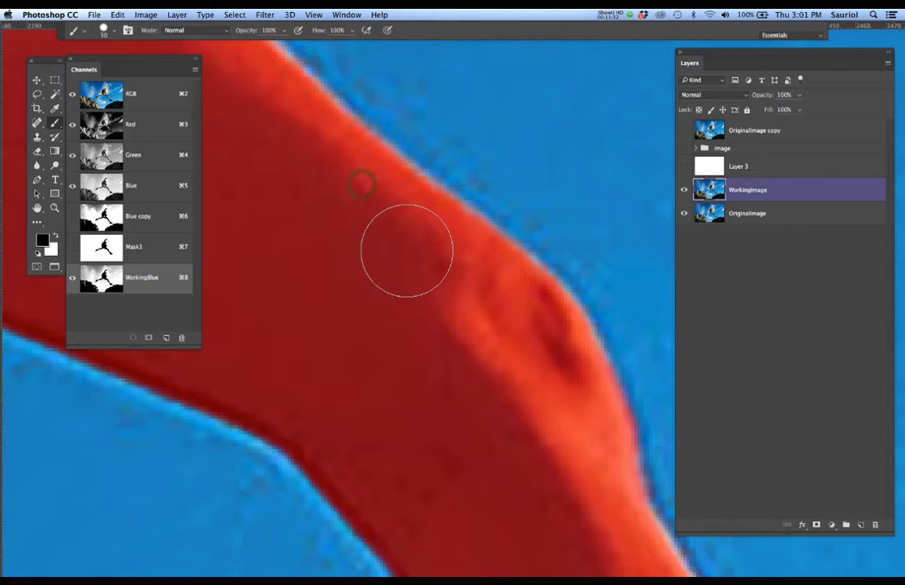
pyautogui.scroll(-5, 406, 250)
pyautogui.scroll(2, 471, 288)
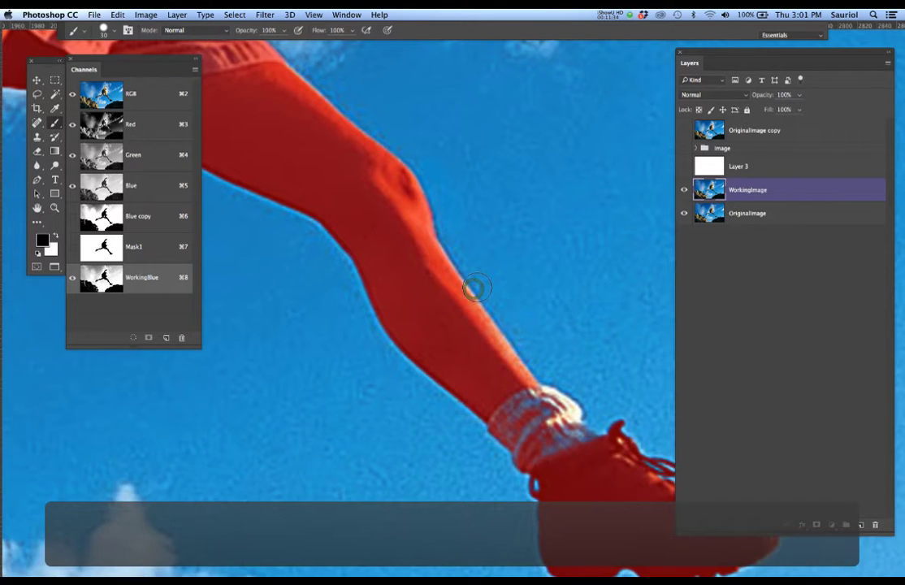
pyautogui.scroll(3, 482, 281)
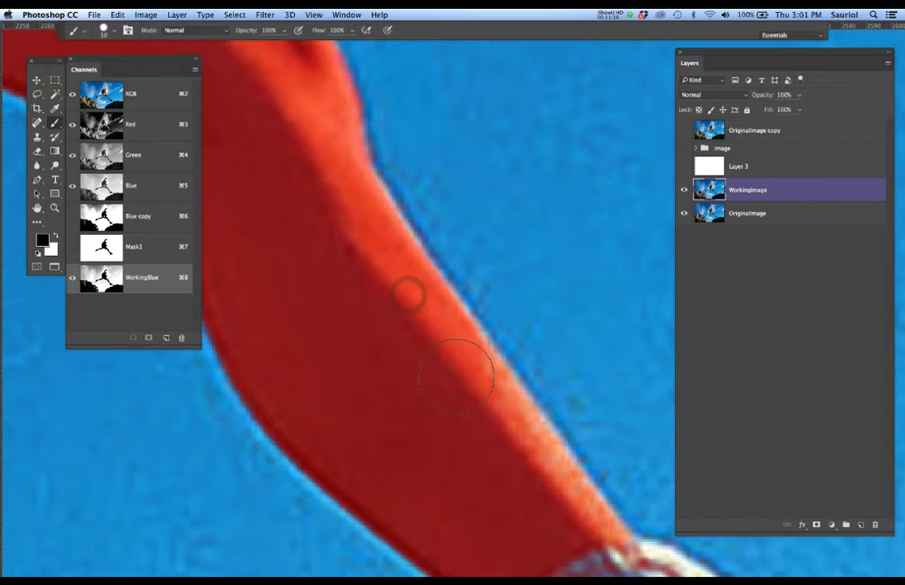
pyautogui.moveTo(502, 394); pyautogui.dragTo(446, 306)
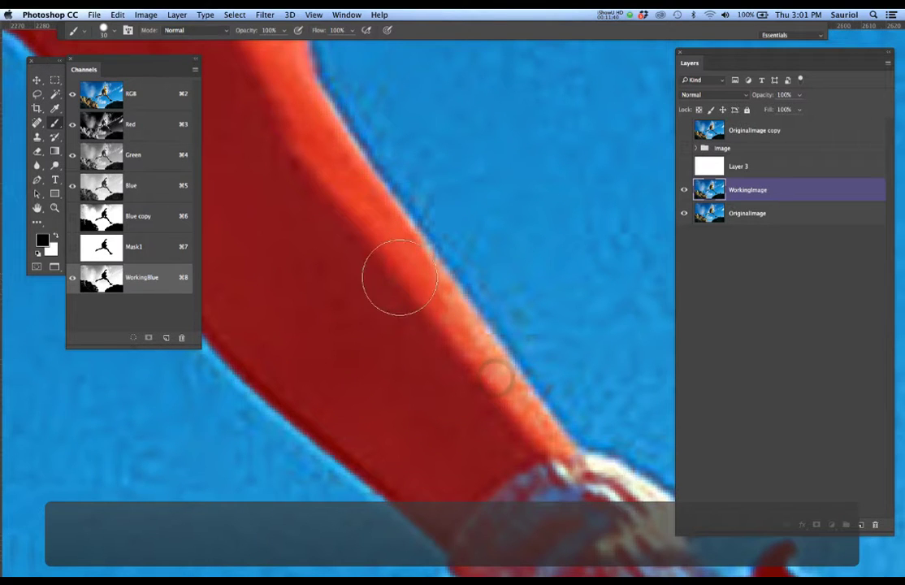
pyautogui.click(72, 95)
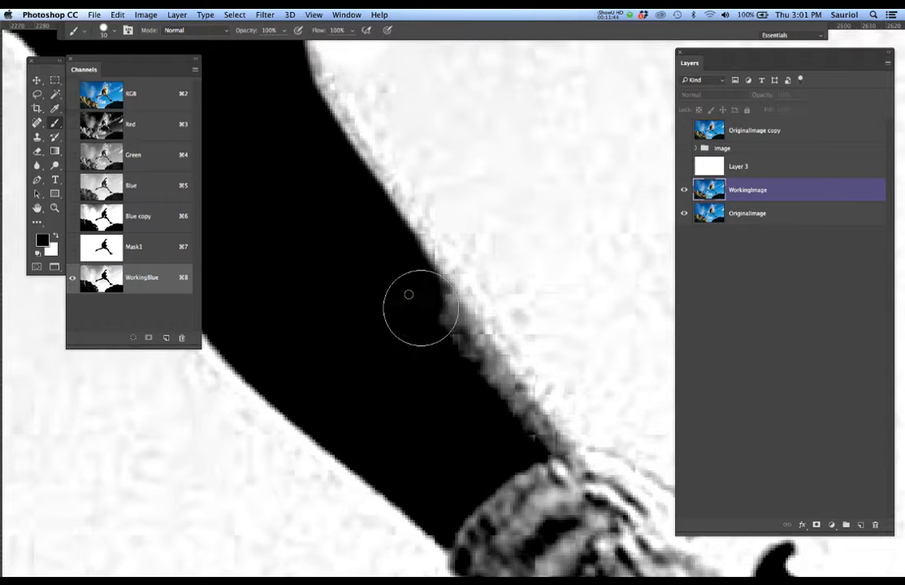
pyautogui.moveTo(410, 295); pyautogui.dragTo(463, 357)
pyautogui.moveTo(406, 289)
pyautogui.mouseDown()
pyautogui.moveTo(526, 408)
pyautogui.moveTo(523, 428)
pyautogui.moveTo(536, 440)
pyautogui.mouseUp()
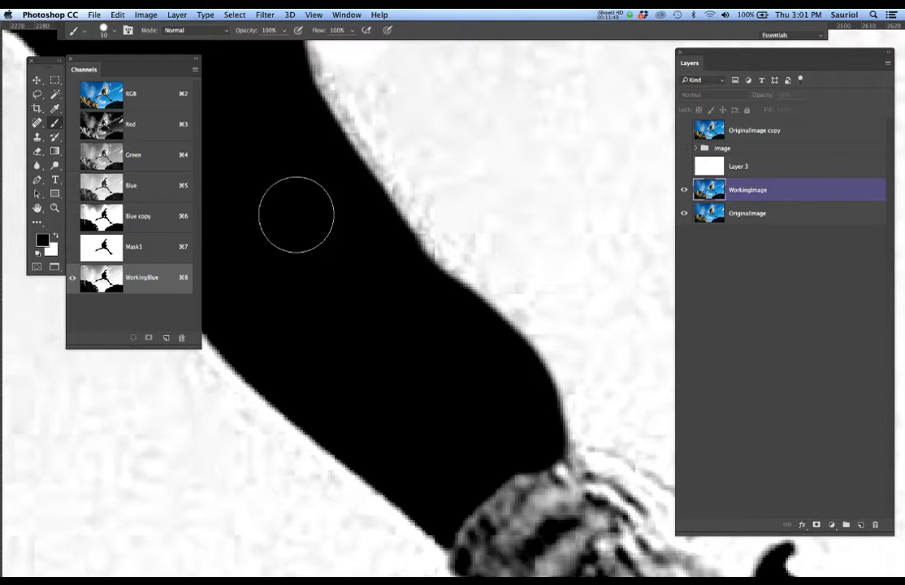
pyautogui.click(71, 95)
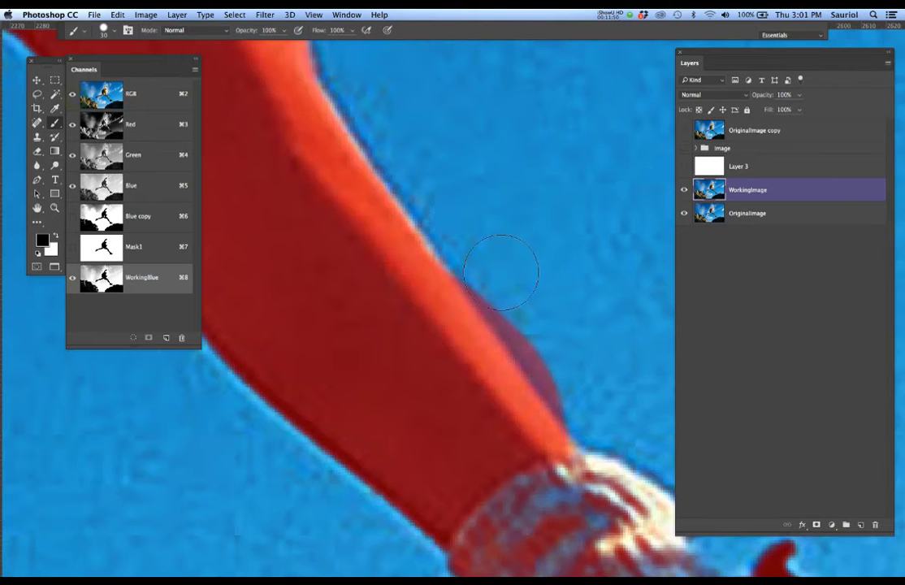
# Step: Paint white over the mask spill beyond the front of the lower shin, and repaint the nicked shin edge in black
pyautogui.press('x')
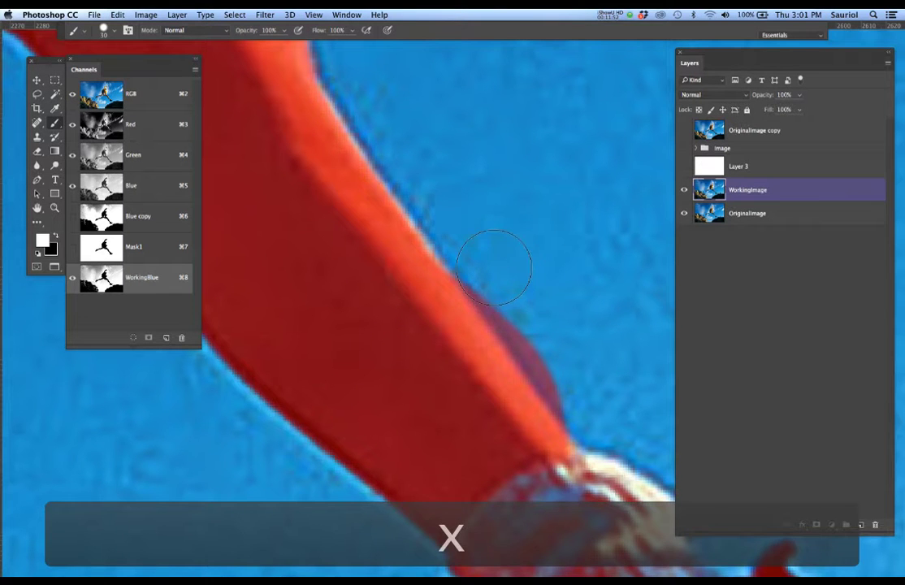
pyautogui.click(72, 95)
pyautogui.click(73, 95)
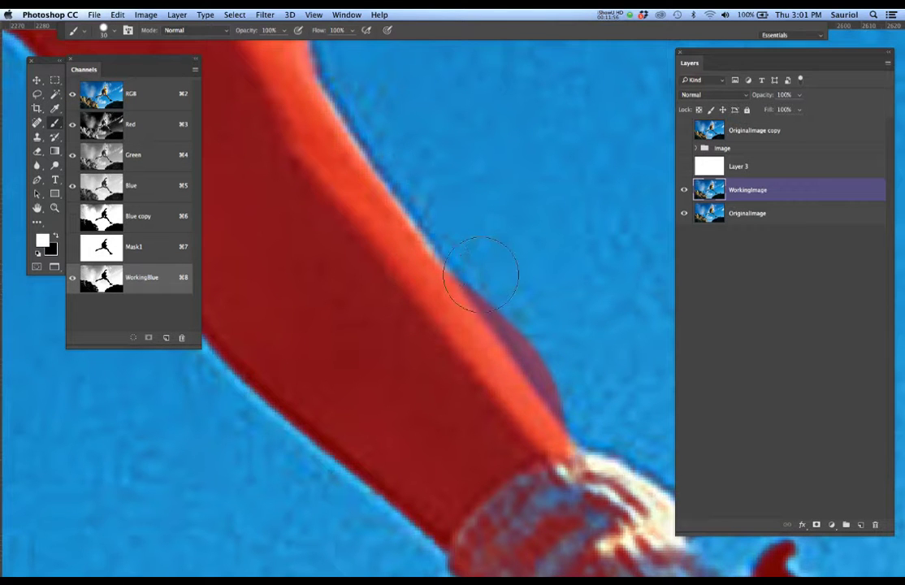
pyautogui.moveTo(490, 261)
pyautogui.mouseDown()
pyautogui.moveTo(531, 307)
pyautogui.moveTo(515, 294)
pyautogui.moveTo(540, 333)
pyautogui.moveTo(596, 388)
pyautogui.moveTo(547, 362)
pyautogui.moveTo(541, 344)
pyautogui.mouseUp()
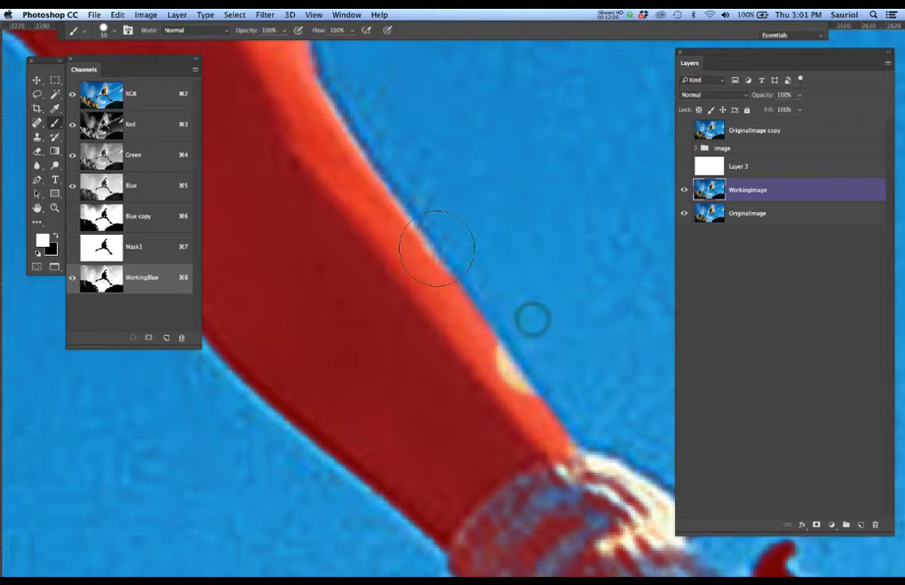
pyautogui.press('x')
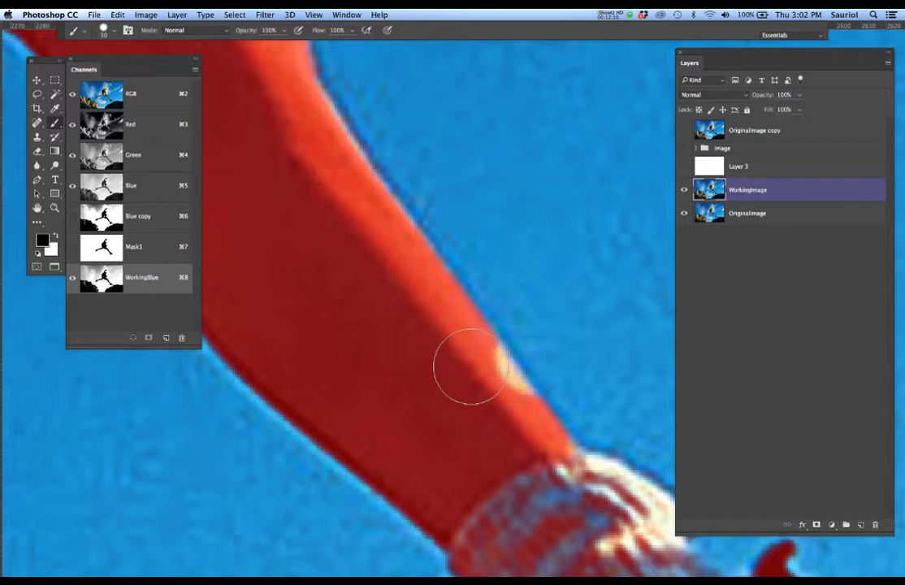
pyautogui.moveTo(480, 378)
pyautogui.mouseDown()
pyautogui.moveTo(507, 421)
pyautogui.moveTo(472, 340)
pyautogui.moveTo(422, 303)
pyautogui.mouseUp()
# Step: Paint black around the inside edge of the front foot's sock with a 10 px brush, covering its bright outer rim
pyautogui.moveTo(472, 352); pyautogui.dragTo(483, 433)
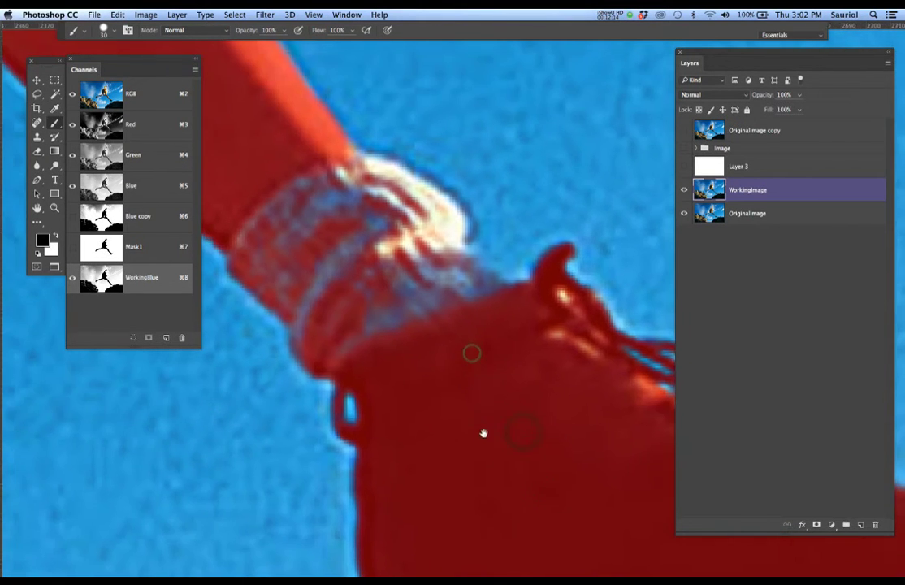
pyautogui.press('[')
pyautogui.press('[')
pyautogui.press('[')
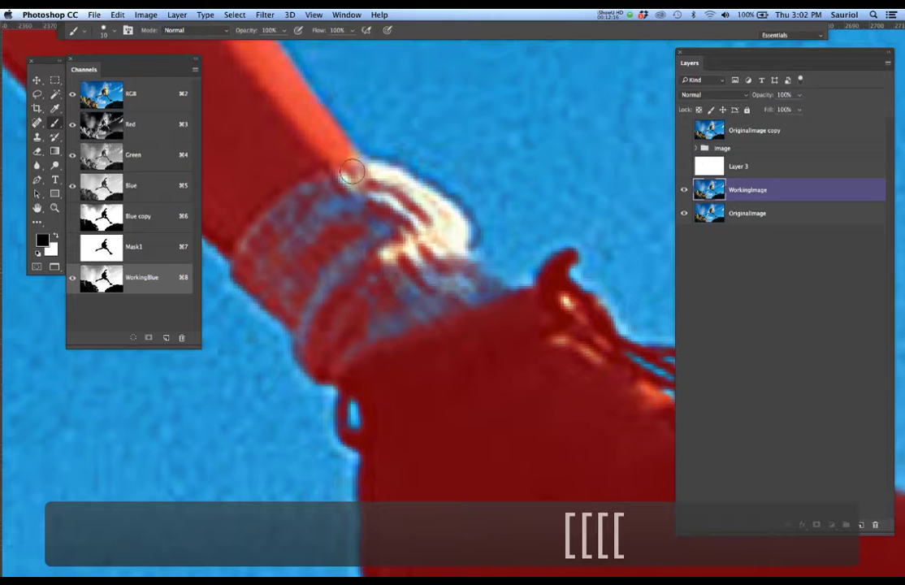
pyautogui.moveTo(365, 169)
pyautogui.mouseDown()
pyautogui.moveTo(347, 161)
pyautogui.moveTo(451, 217)
pyautogui.mouseUp()
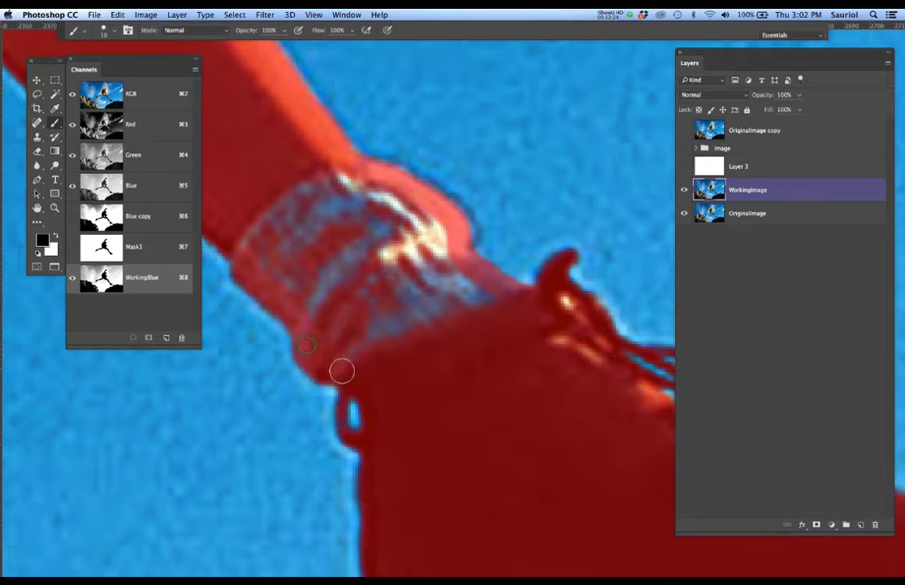
# Step: View WorkingBlue alone and paint black over the grey specks along the front shoe's laces and at its toe
pyautogui.moveTo(559, 309); pyautogui.dragTo(475, 313)
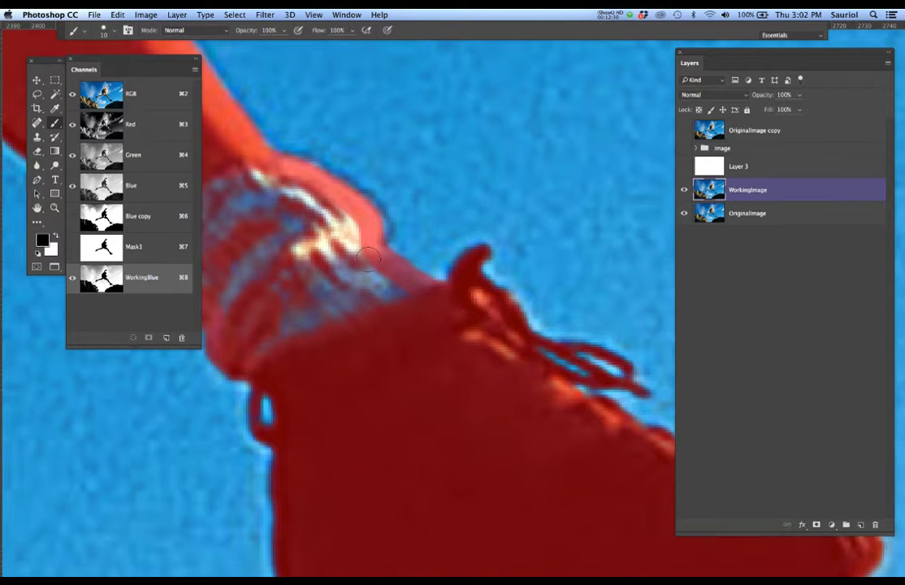
pyautogui.click(72, 95)
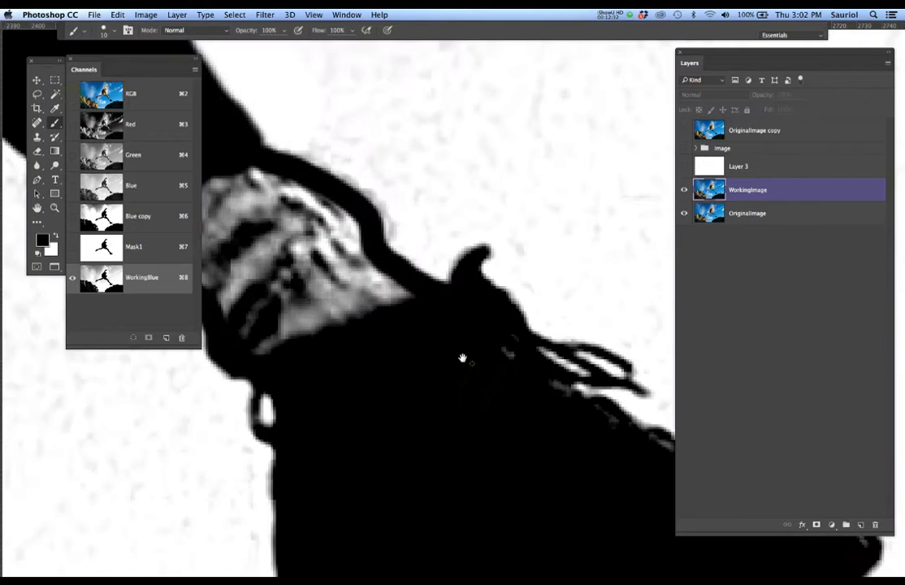
pyautogui.moveTo(470, 364); pyautogui.dragTo(396, 321)
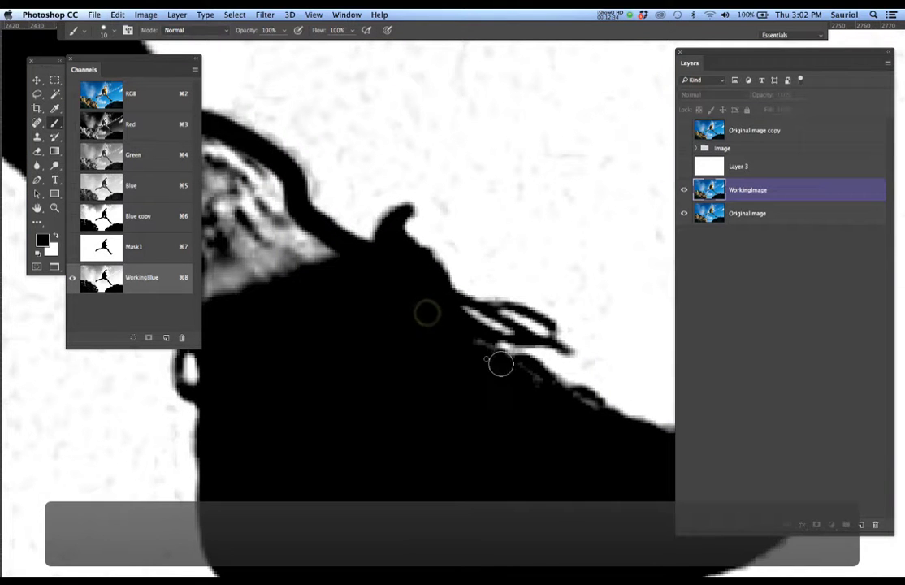
pyautogui.moveTo(489, 385); pyautogui.dragTo(395, 331)
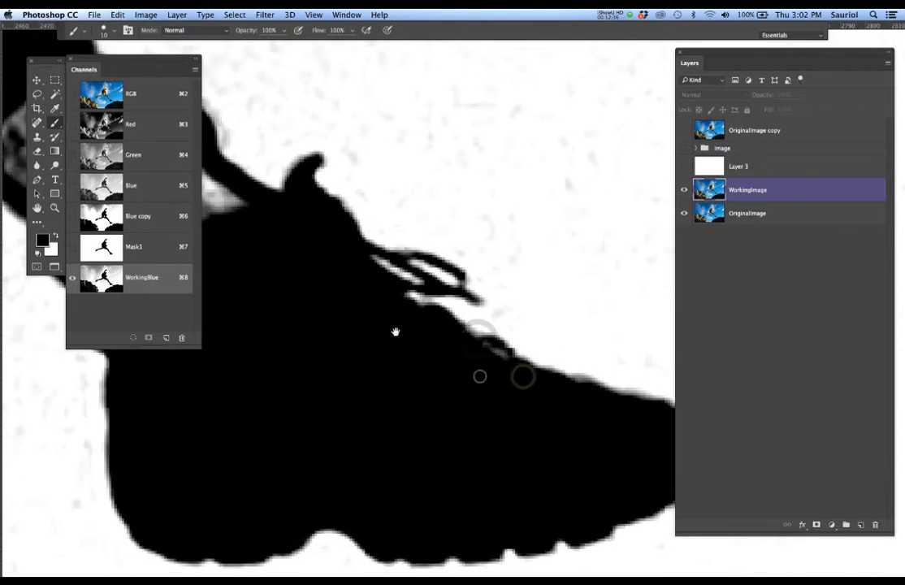
pyautogui.hscroll(5, 488, 353)
pyautogui.scroll(-2, 487, 354)
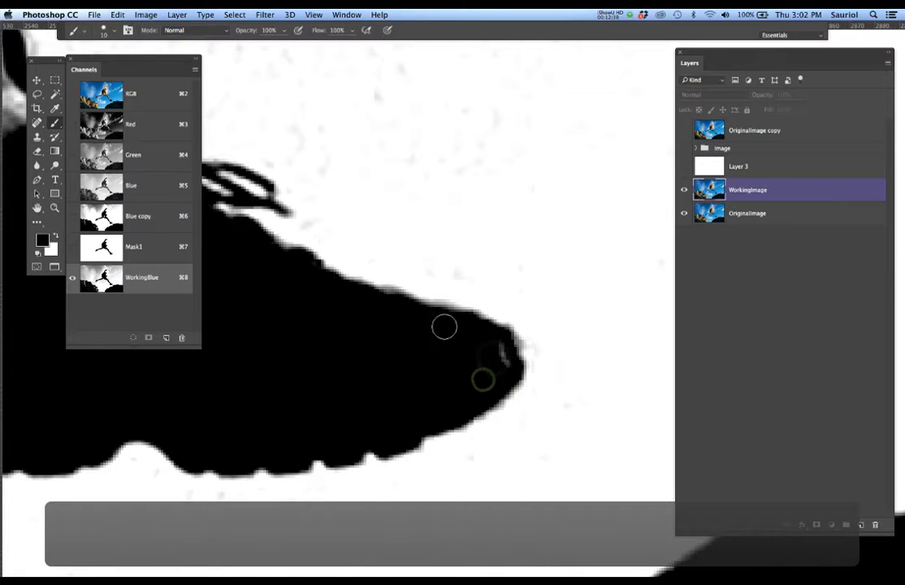
pyautogui.click(500, 353)
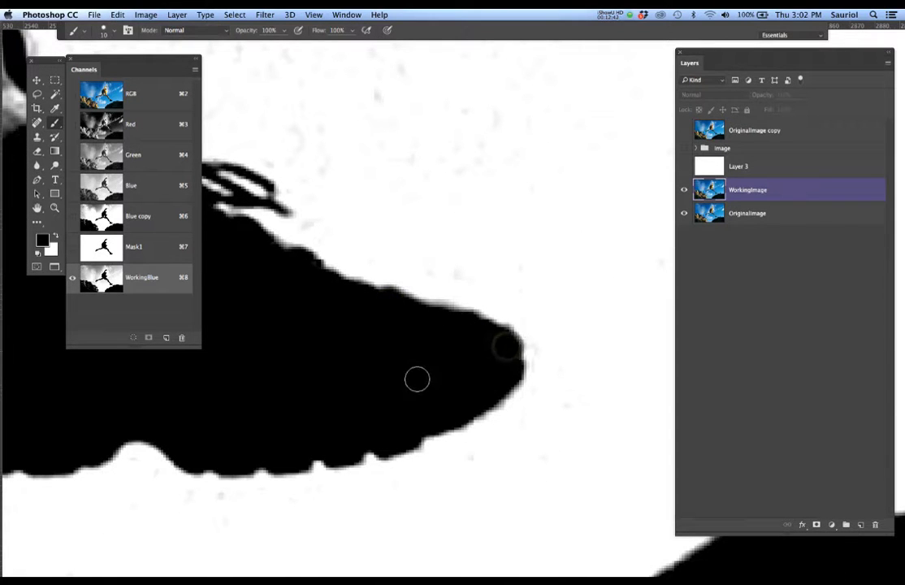
# Step: Fill the grey interior of the front foot's sock with black using a 25 px brush
pyautogui.scroll(-3, 416, 379)
pyautogui.scroll(3, 371, 373)
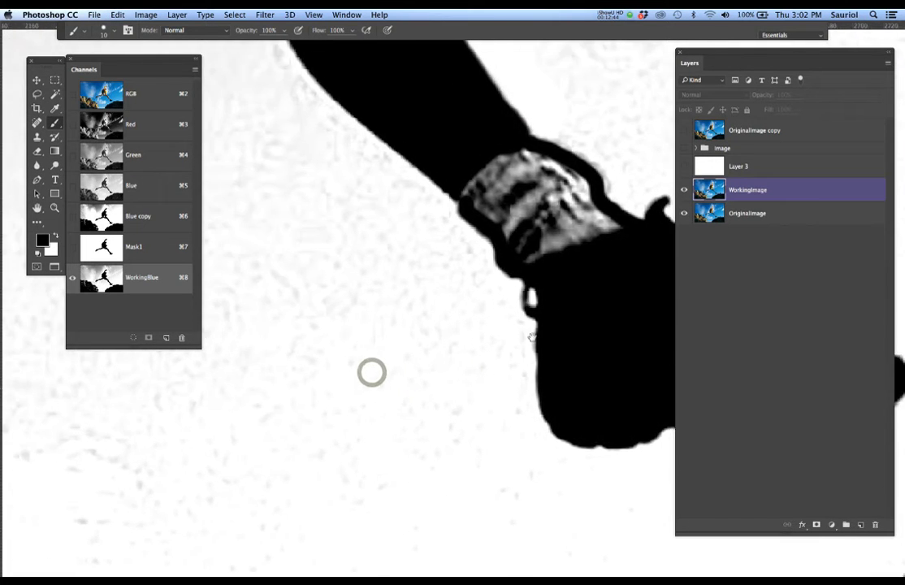
pyautogui.scroll(4, 570, 309)
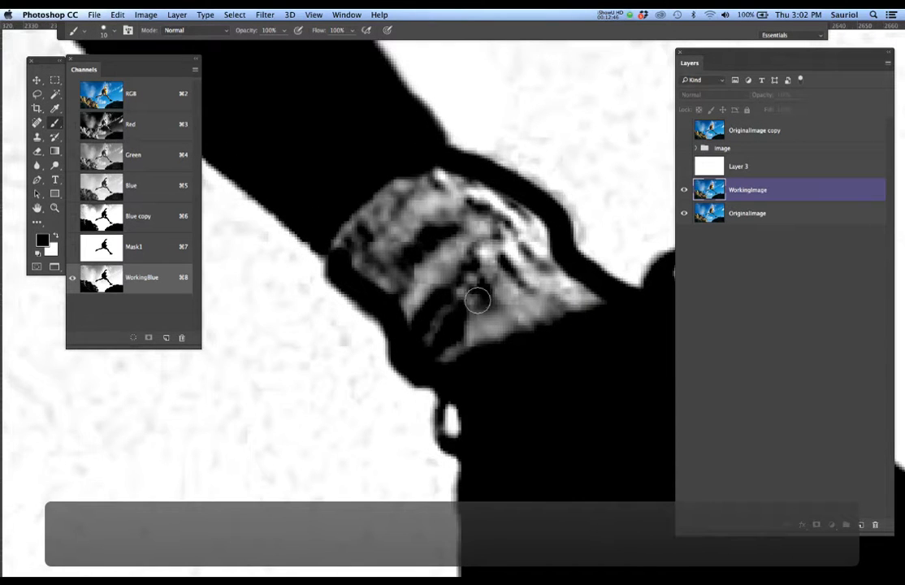
pyautogui.press(']')
pyautogui.press(']')
pyautogui.moveTo(424, 187)
pyautogui.mouseDown()
pyautogui.moveTo(505, 219)
pyautogui.moveTo(534, 258)
pyautogui.mouseUp()
pyautogui.moveTo(549, 321)
pyautogui.mouseDown()
pyautogui.moveTo(483, 281)
pyautogui.moveTo(391, 217)
pyautogui.moveTo(442, 261)
pyautogui.moveTo(480, 330)
pyautogui.moveTo(447, 336)
pyautogui.moveTo(384, 258)
pyautogui.moveTo(355, 239)
pyautogui.moveTo(403, 195)
pyautogui.mouseUp()
# Step: Examine the mask edge around the hiker's face and hair in WorkingBlue alone and against the image, with and without the overlay
pyautogui.scroll(-5, 449, 291)
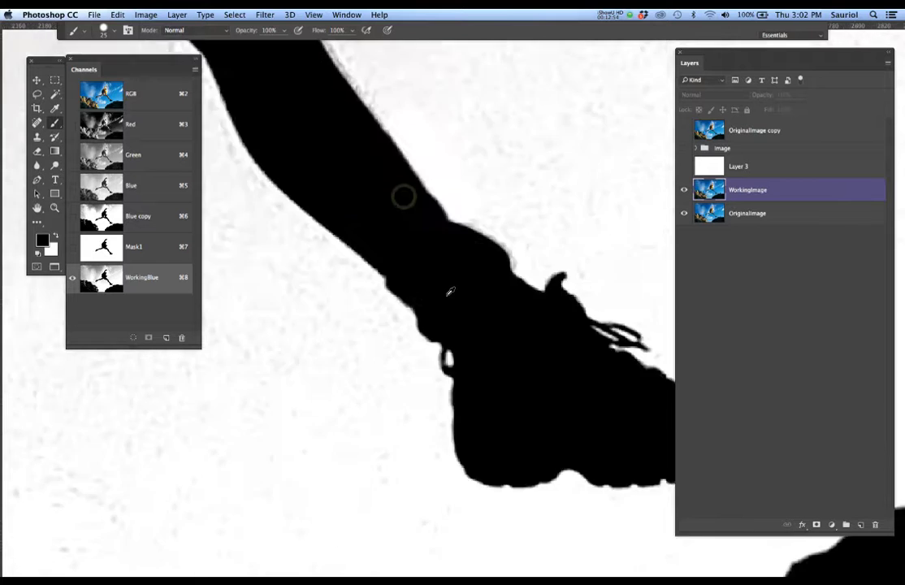
pyautogui.scroll(10, 414, 267)
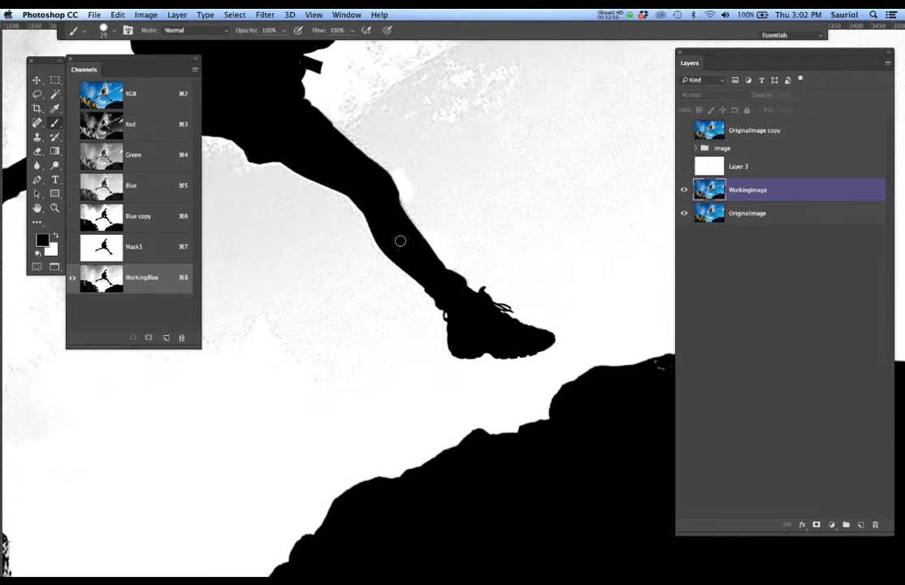
pyautogui.scroll(8, 448, 300)
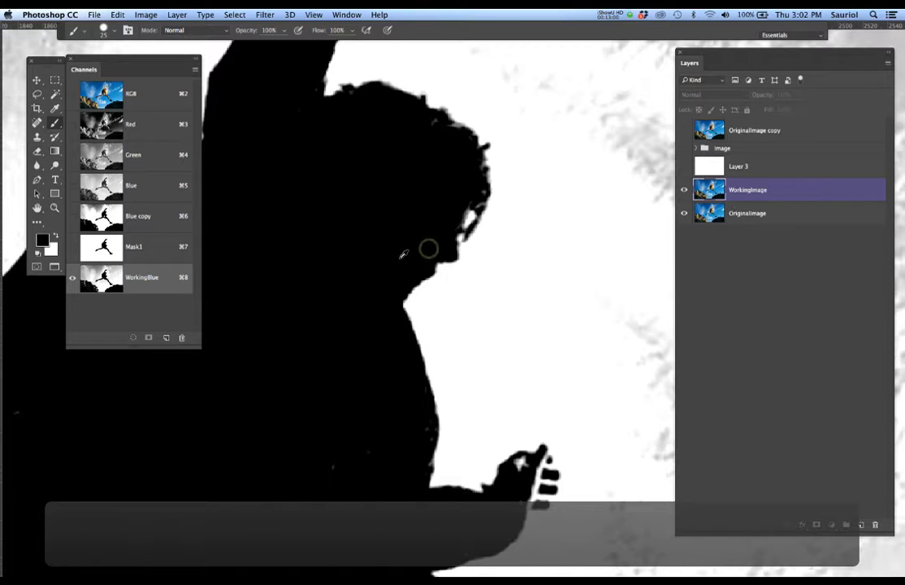
pyautogui.scroll(3, 437, 230)
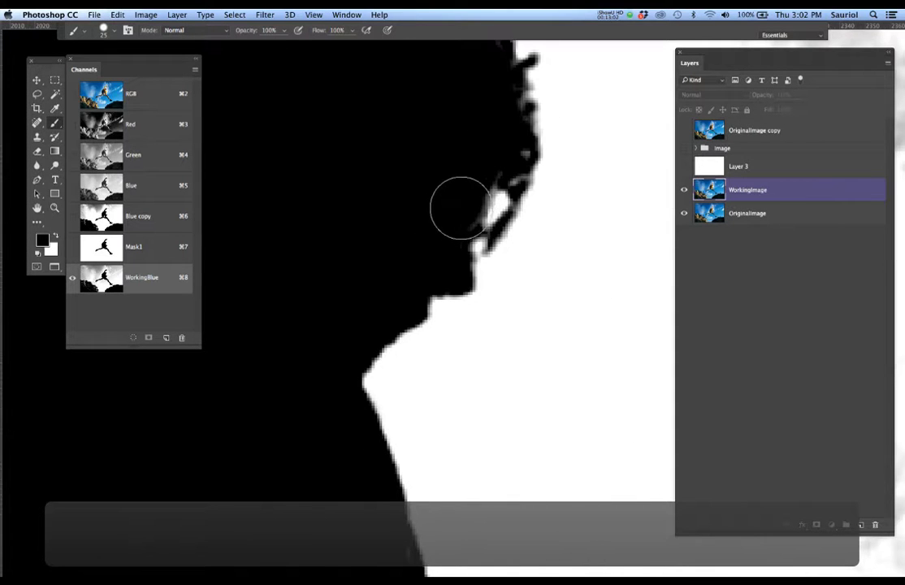
pyautogui.press('[')
pyautogui.press('[')
pyautogui.press('[')
pyautogui.scroll(-2, 468, 177)
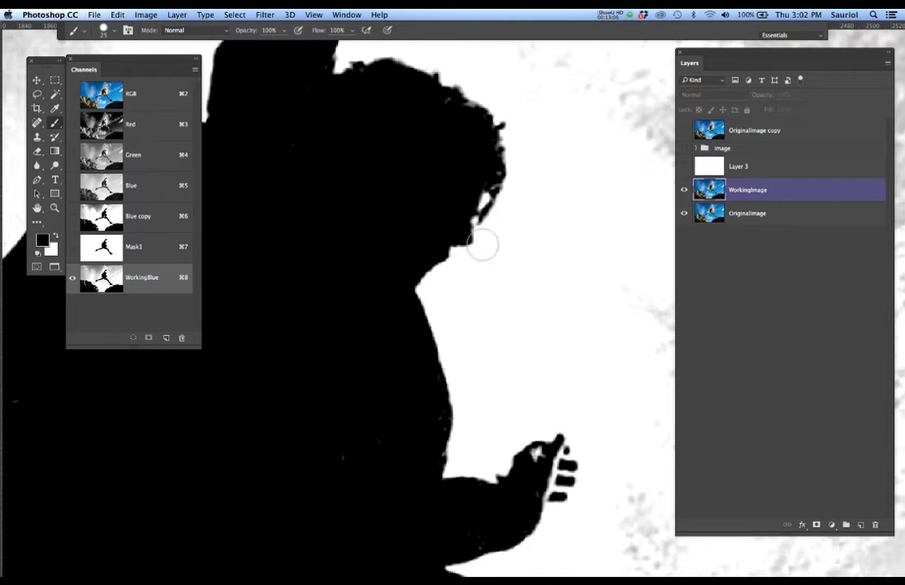
pyautogui.scroll(3, 483, 243)
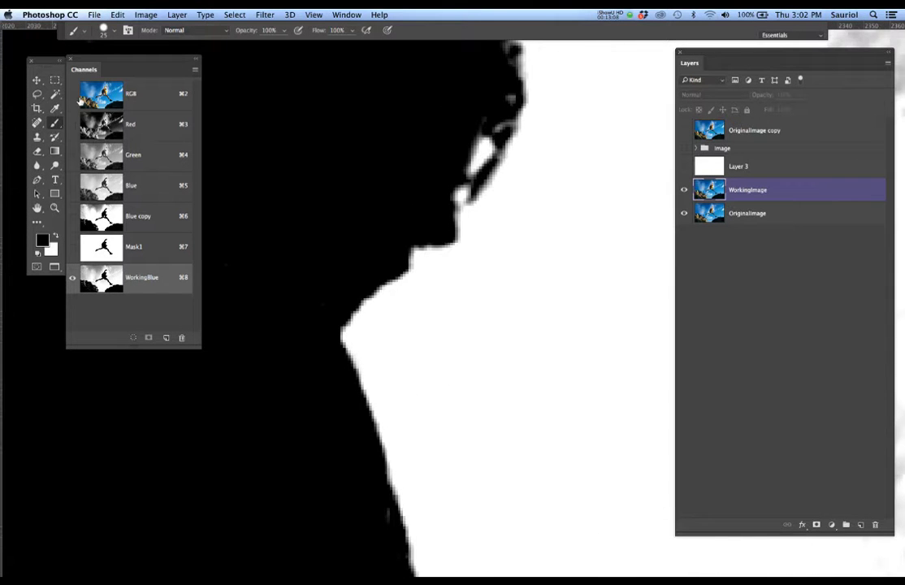
pyautogui.click(72, 93)
pyautogui.click(73, 94)
pyautogui.click(73, 94)
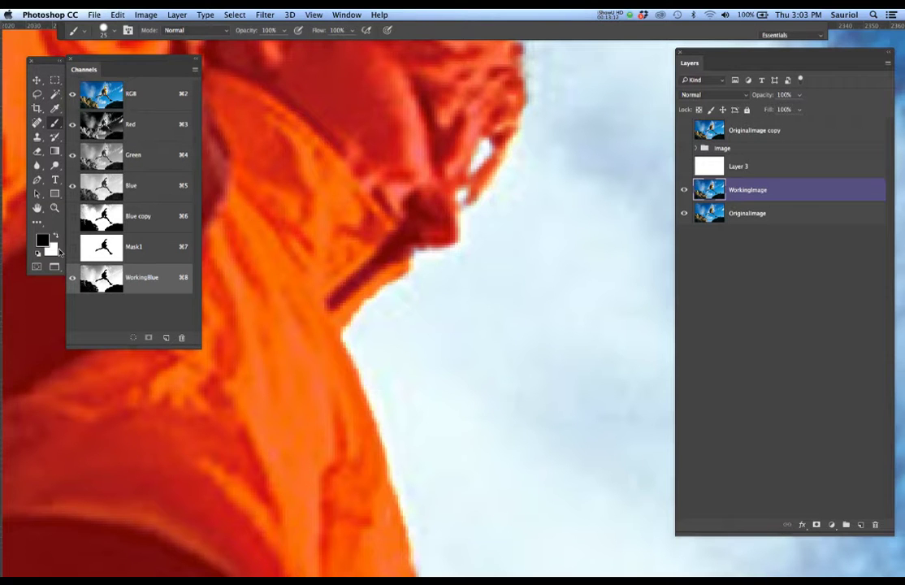
pyautogui.click(72, 277)
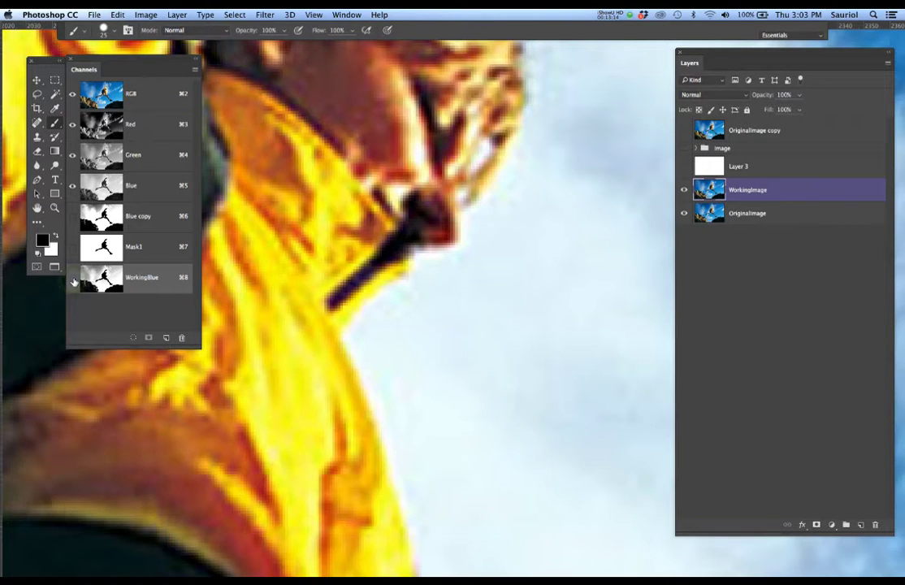
pyautogui.click(72, 278)
# Step: Compare the outstretched hand with and without the overlay, and paint black over the glove's bright patch with a 9 px brush
pyautogui.scroll(-5, 404, 299)
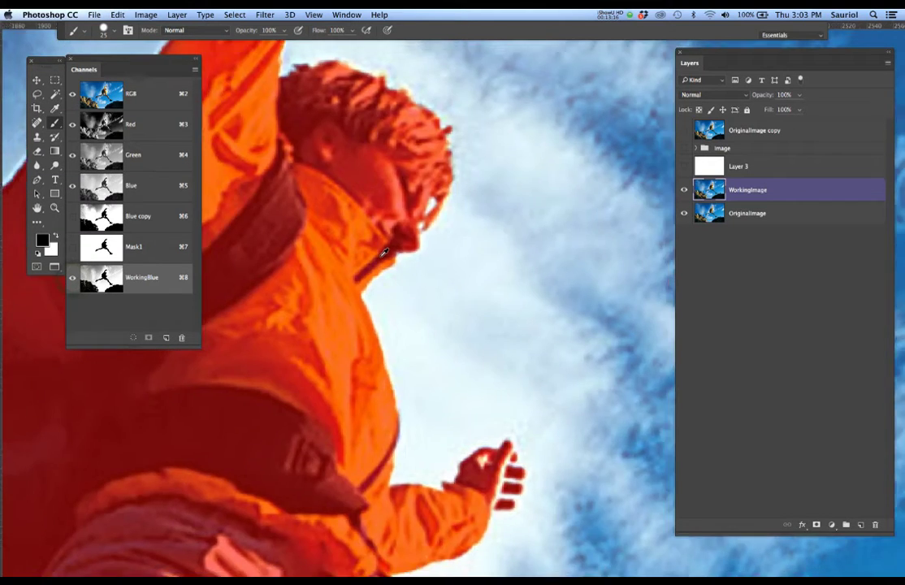
pyautogui.scroll(-2, 385, 252)
pyautogui.scroll(6, 432, 367)
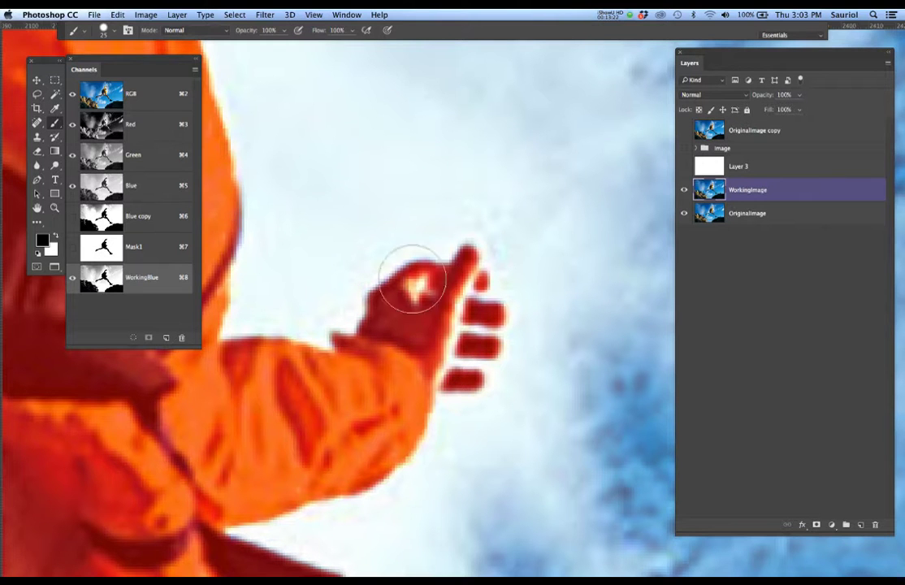
pyautogui.scroll(3, 388, 272)
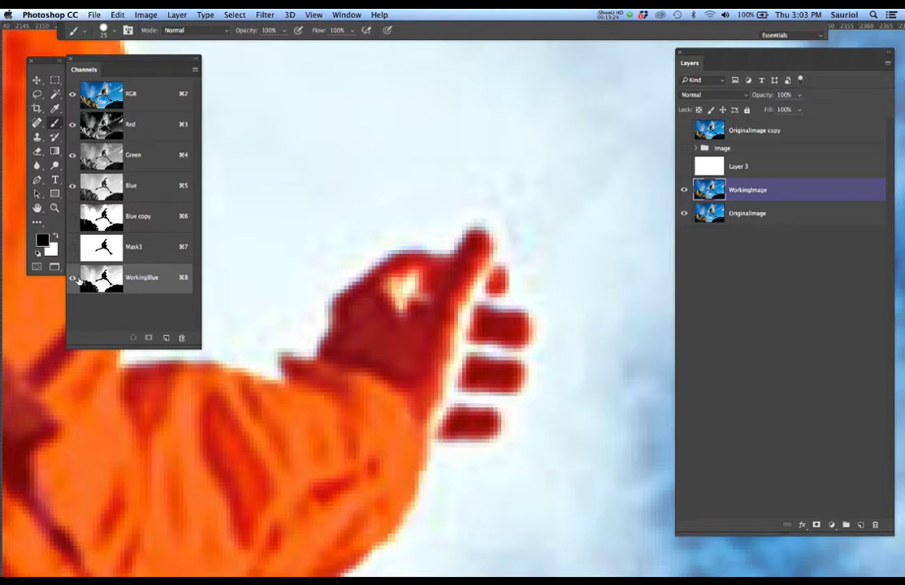
pyautogui.click(73, 279)
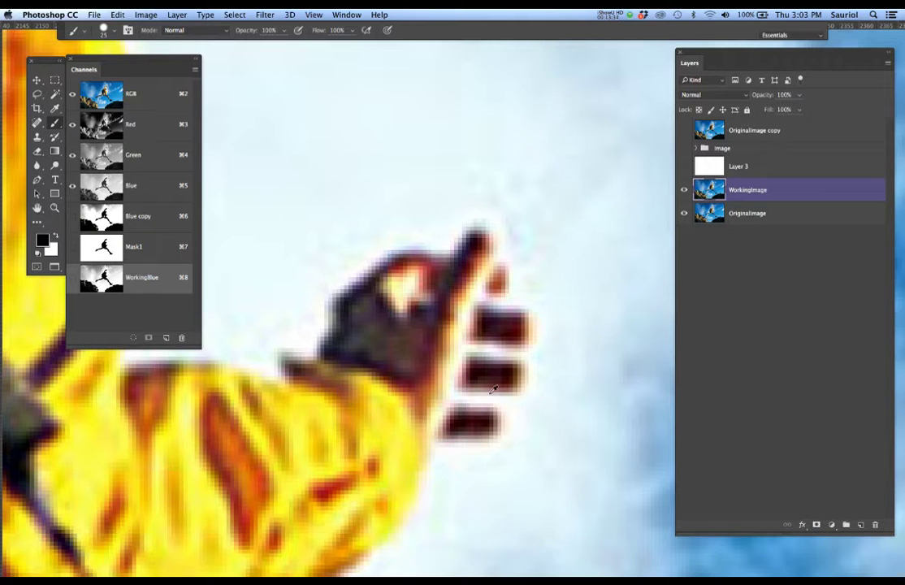
pyautogui.click(72, 278)
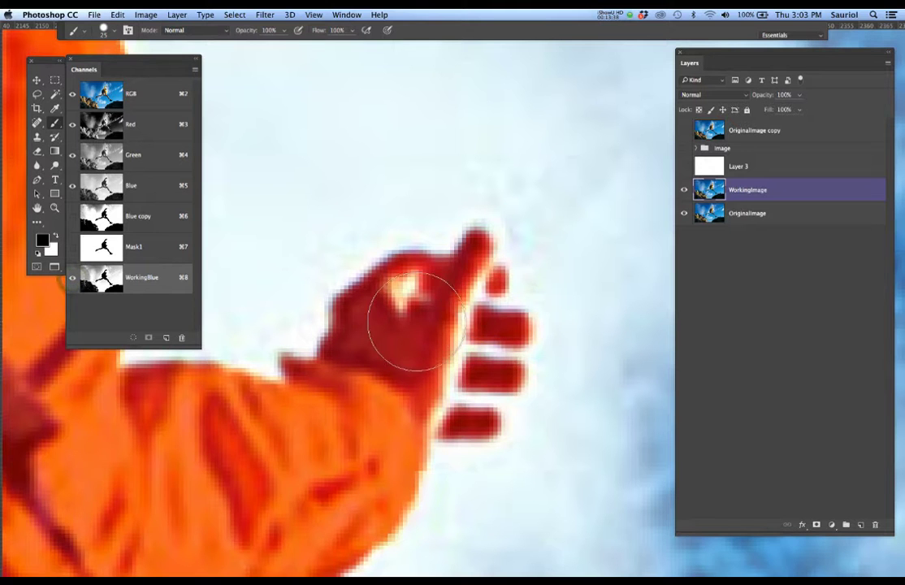
pyautogui.press('[')
pyautogui.press('[')
pyautogui.press('[')
pyautogui.press('[')
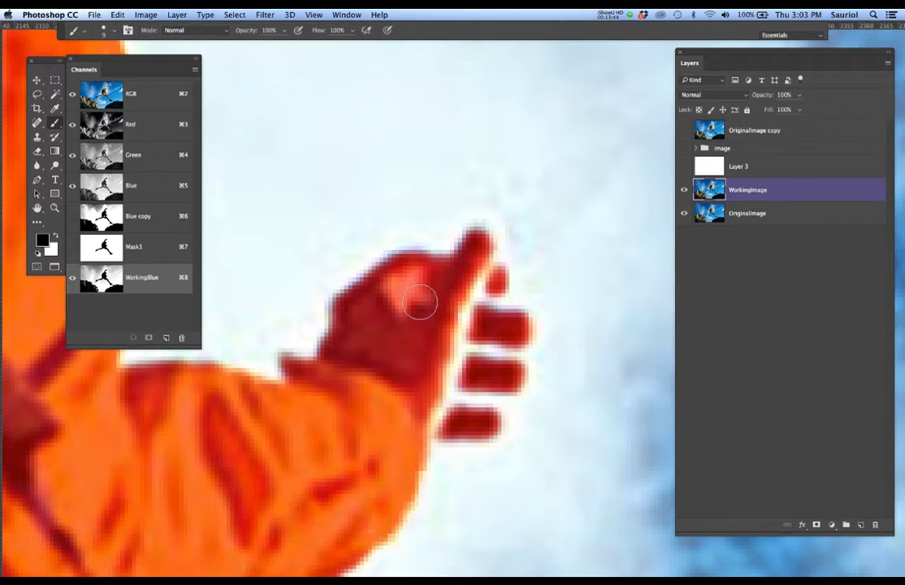
# Step: Compare the outstretched glove's thumb and palm edge with and without the red WorkingBlue overlay, reducing the brush to 2 px
pyautogui.scroll(2, 424, 298)
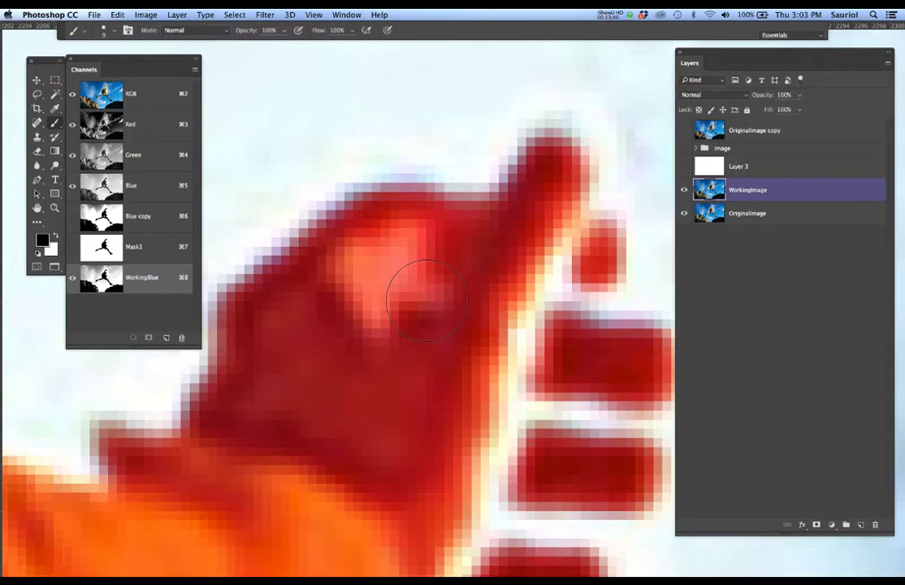
pyautogui.press('[')
pyautogui.press('[')
pyautogui.press('[')
pyautogui.press('[')
pyautogui.press('[')
pyautogui.press('[')
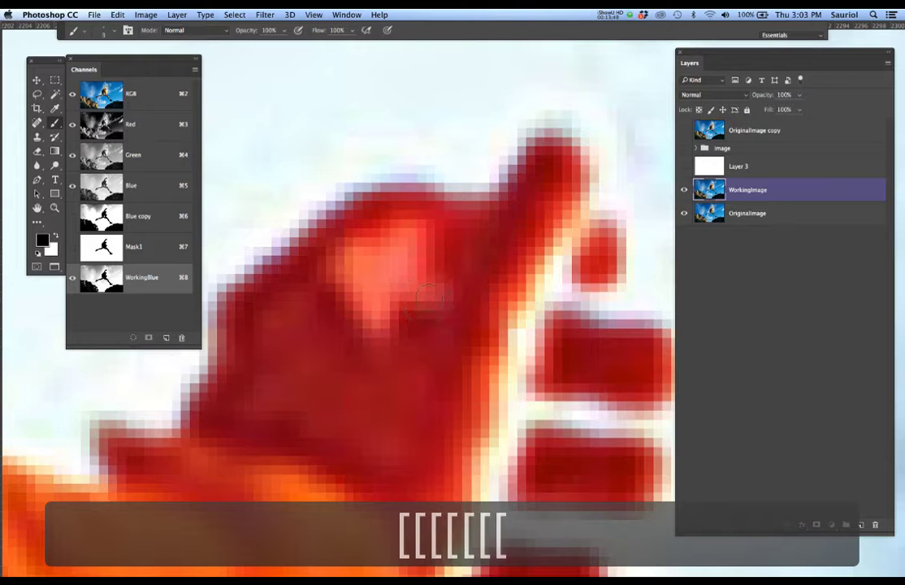
pyautogui.click(72, 278)
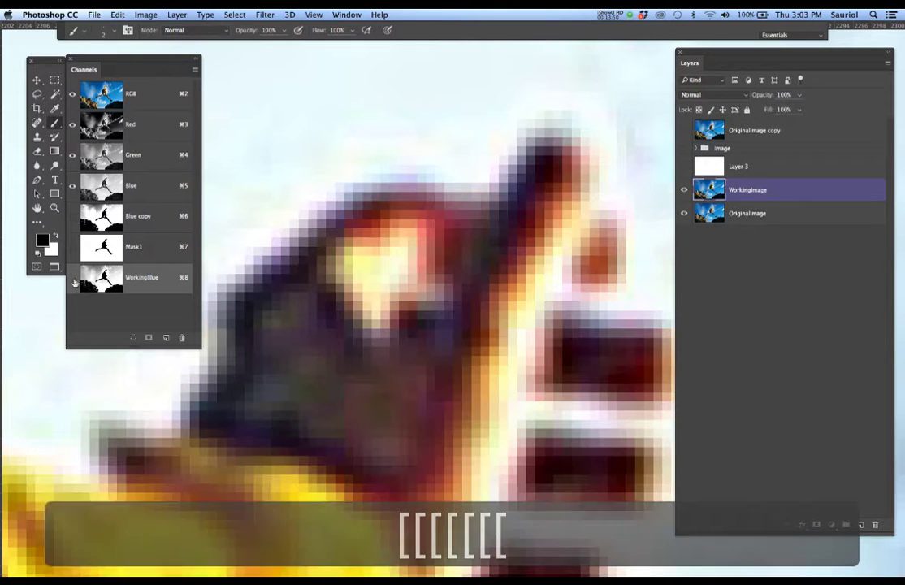
pyautogui.click(72, 278)
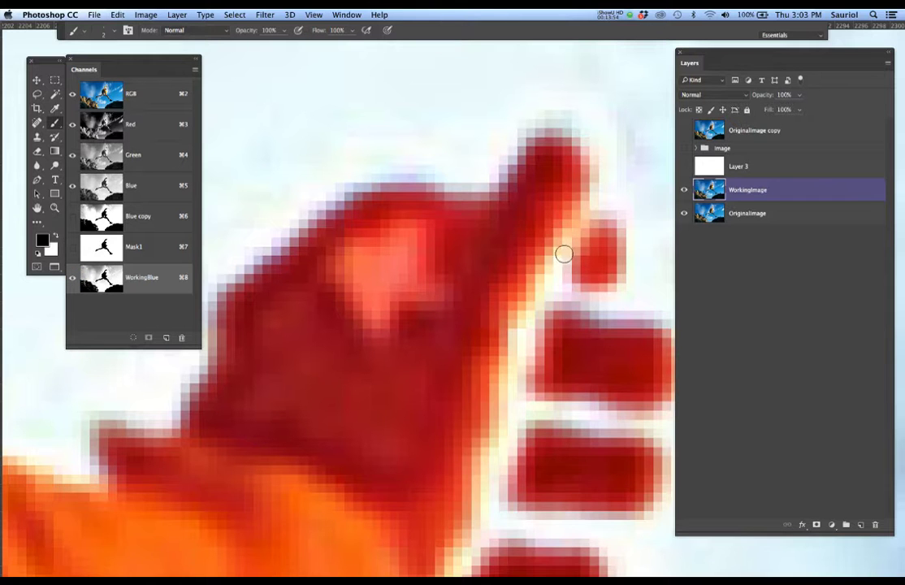
# Step: Mask the bright palm edge from the thumb down to the lowest finger, including the gap beside the uppermost fingertip, with a 5 px black brush
pyautogui.press(']')
pyautogui.press(']')
pyautogui.press(']')
pyautogui.moveTo(560, 262)
pyautogui.mouseDown()
pyautogui.moveTo(557, 235)
pyautogui.moveTo(538, 287)
pyautogui.mouseUp()
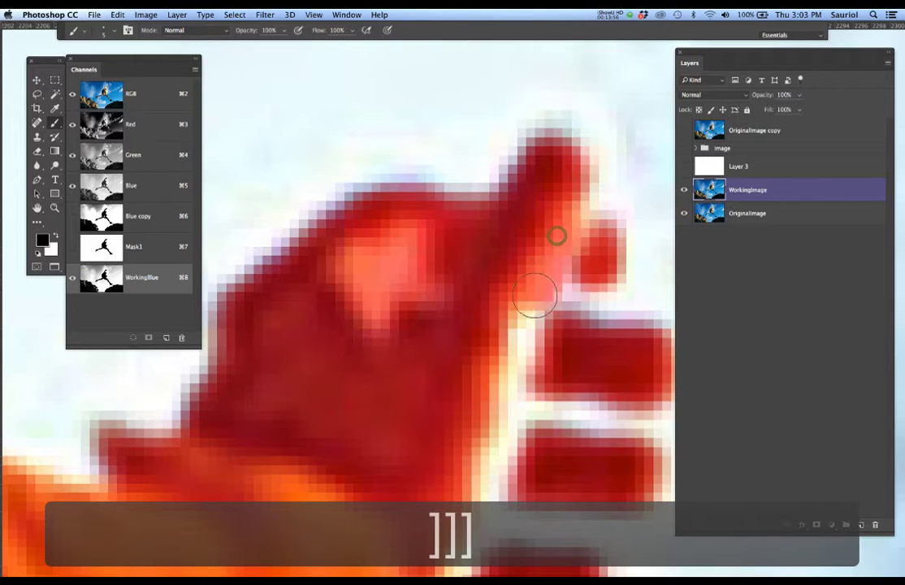
pyautogui.scroll(-2, 525, 317)
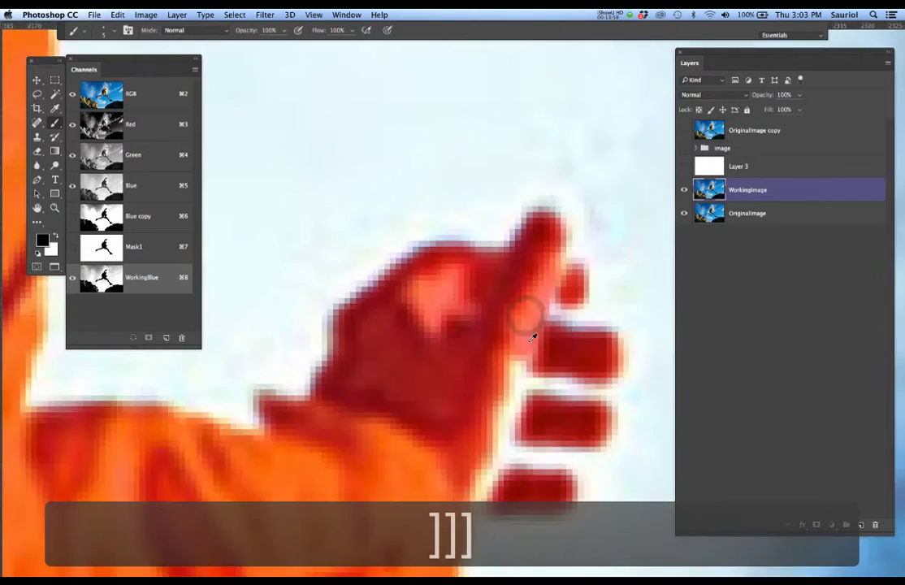
pyautogui.scroll(-2, 525, 317)
pyautogui.moveTo(514, 320)
pyautogui.mouseDown()
pyautogui.moveTo(503, 384)
pyautogui.moveTo(527, 318)
pyautogui.moveTo(515, 307)
pyautogui.moveTo(484, 431)
pyautogui.mouseUp()
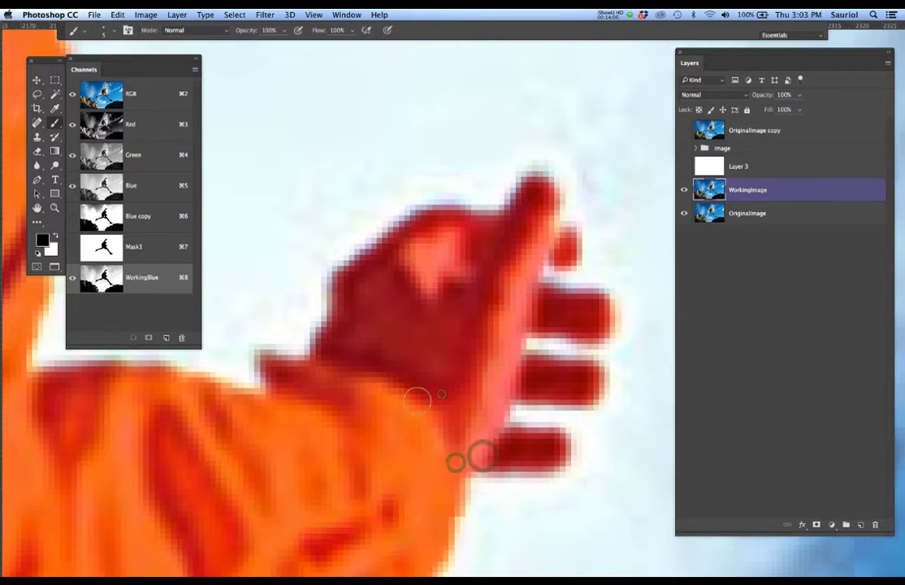
pyautogui.scroll(-2, 427, 340)
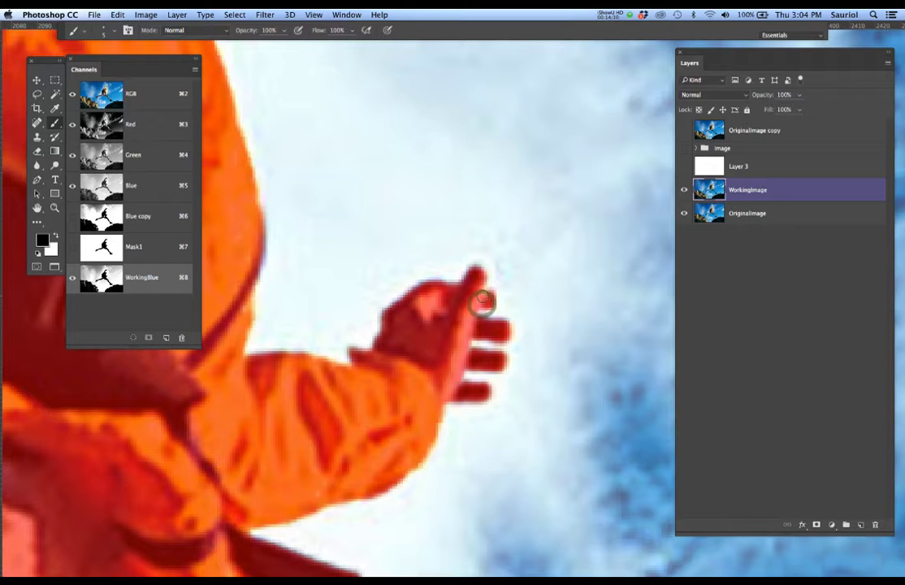
pyautogui.moveTo(482, 301); pyautogui.dragTo(483, 299)
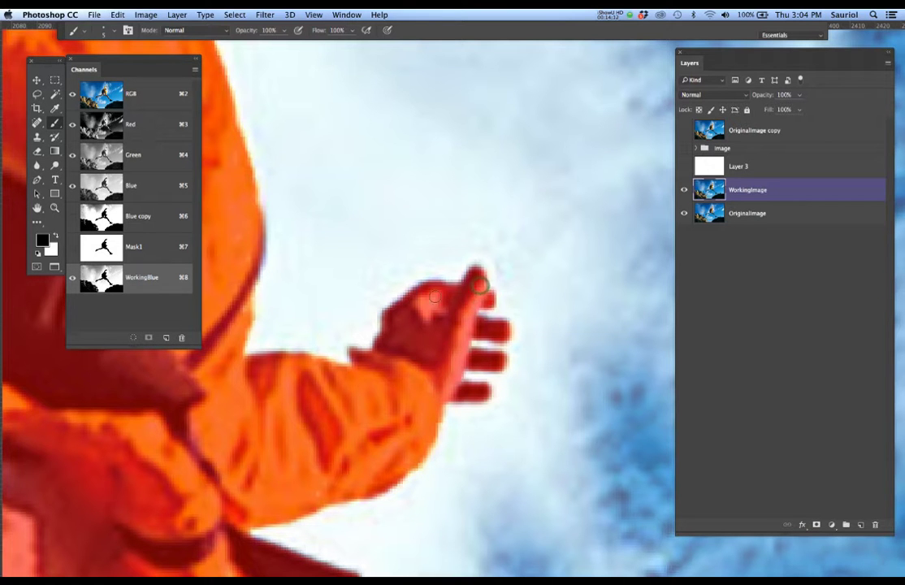
pyautogui.scroll(2, 485, 279)
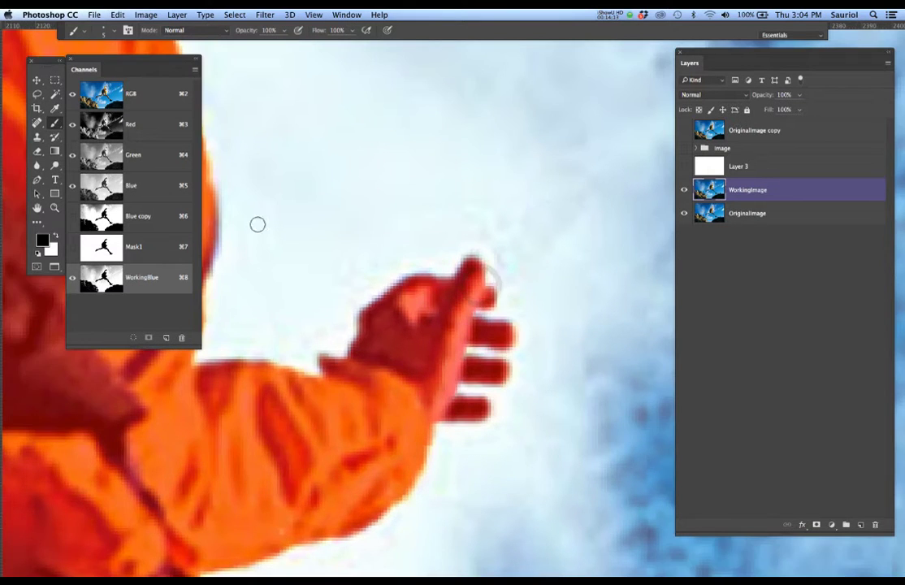
# Step: View WorkingBlue alone and paint black over the grey streaks along the palm with an 8 px brush
pyautogui.click(72, 95)
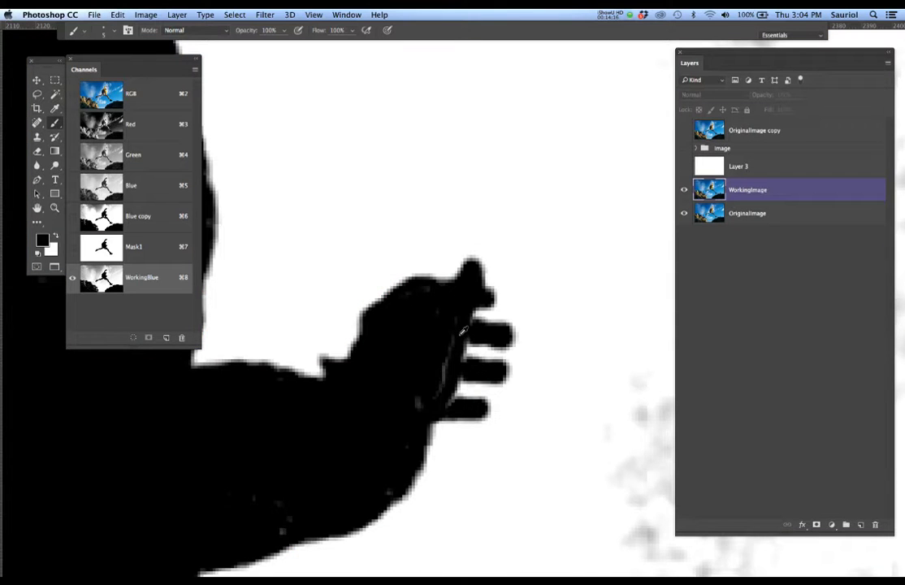
pyautogui.scroll(1, 462, 331)
pyautogui.press(']')
pyautogui.press(']')
pyautogui.press(']')
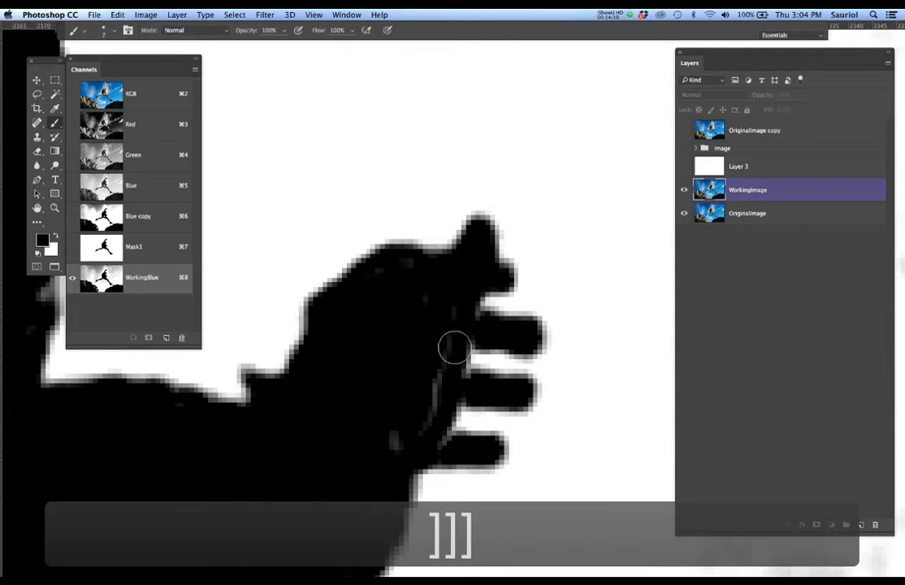
pyautogui.moveTo(440, 337)
pyautogui.mouseDown()
pyautogui.moveTo(389, 449)
pyautogui.moveTo(432, 438)
pyautogui.mouseUp()
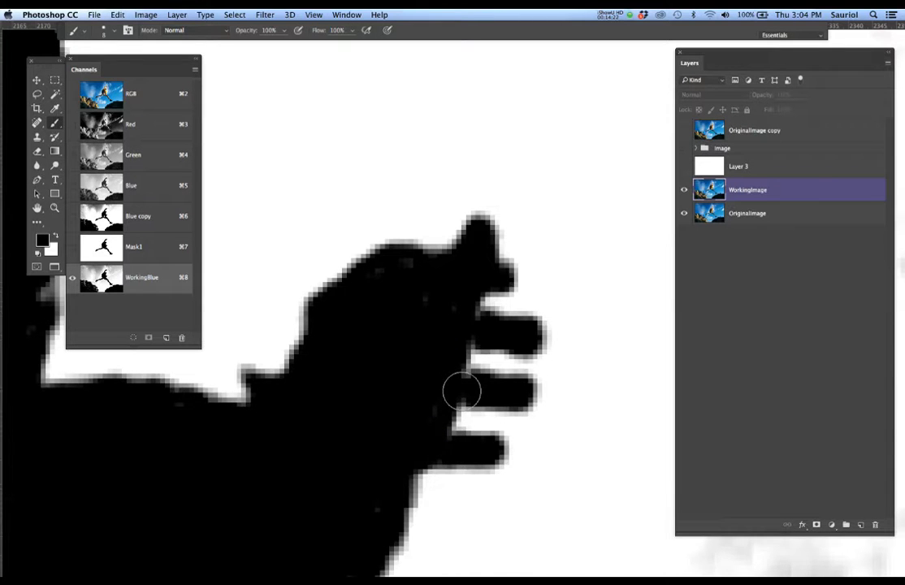
# Step: Paint black over the remaining grey specks in the outstretched hand and along the sleeve with a 5 px brush
pyautogui.press('[')
pyautogui.press('[')
pyautogui.press('[')
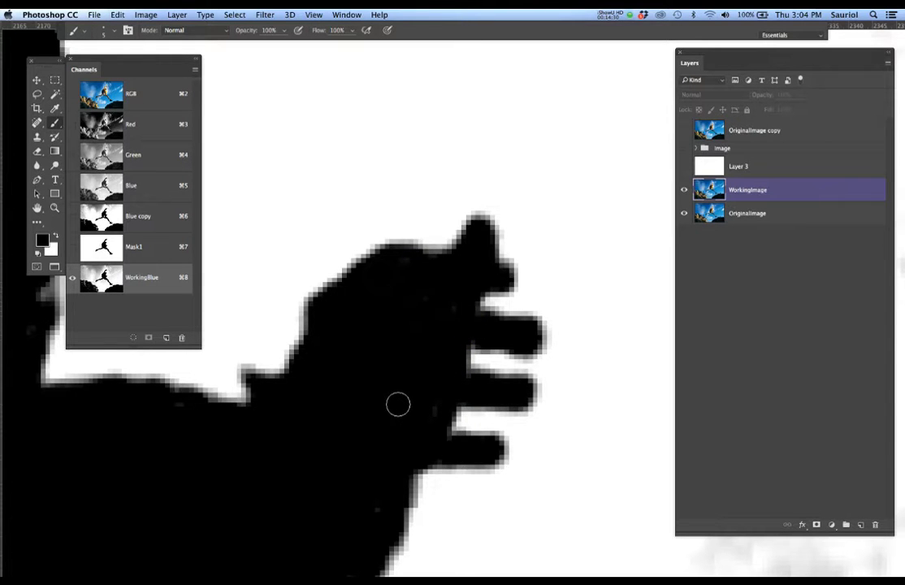
pyautogui.scroll(-5, 400, 403)
pyautogui.moveTo(398, 409); pyautogui.dragTo(410, 394)
pyautogui.scroll(2, 426, 442)
pyautogui.scroll(2, 424, 441)
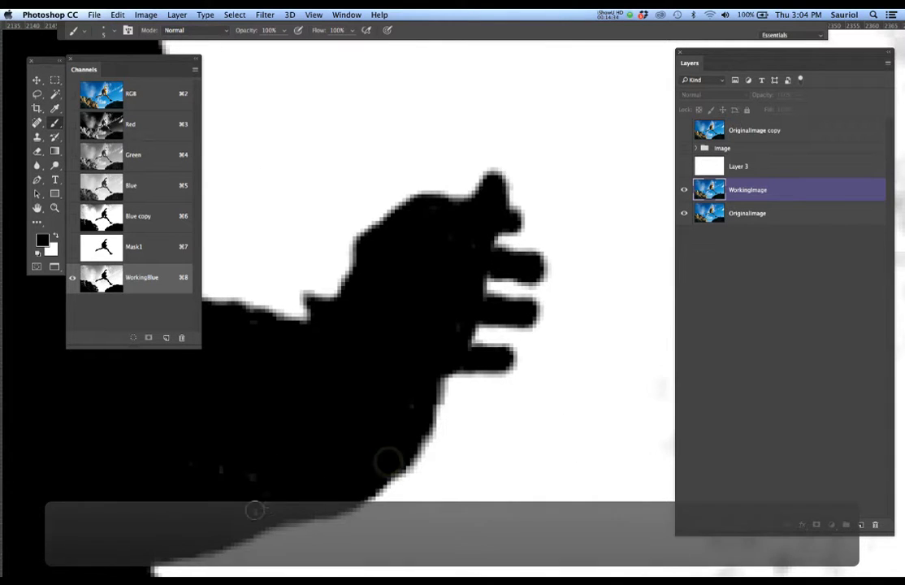
pyautogui.moveTo(278, 449); pyautogui.dragTo(412, 355)
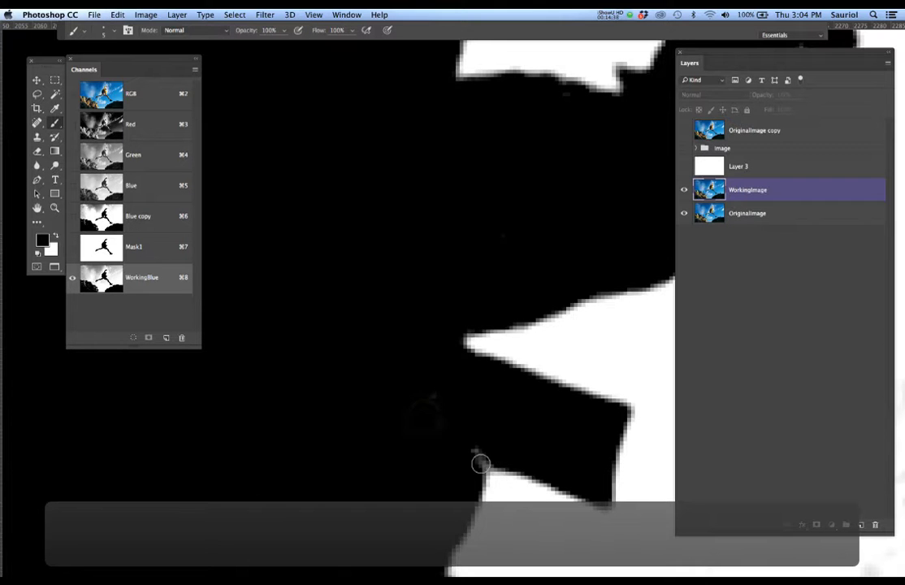
# Step: Examine the hiker's silhouette in WorkingBlue for leftover grey specks around the torso, outstretched arm, head and raised arm
pyautogui.scroll(-1, 425, 416)
pyautogui.scroll(-2, 425, 416)
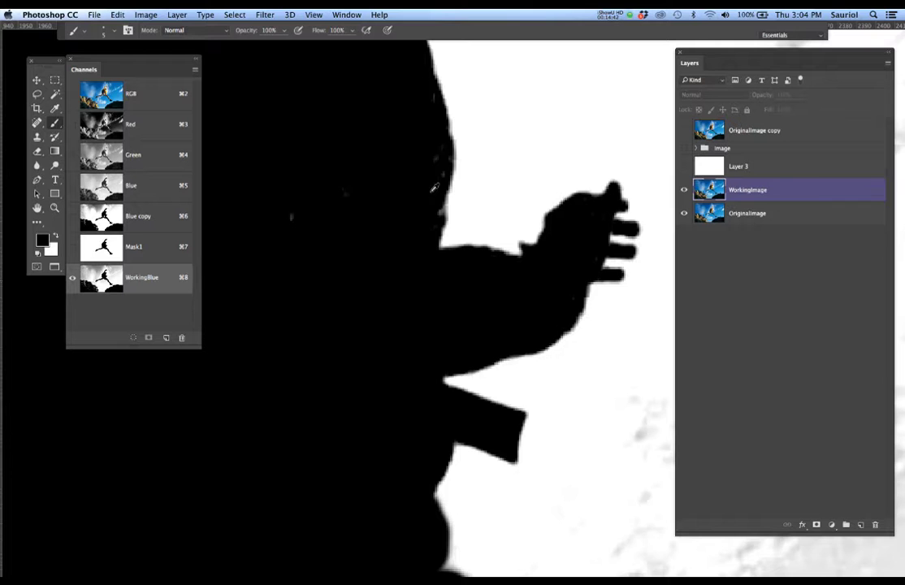
pyautogui.scroll(3, 400, 272)
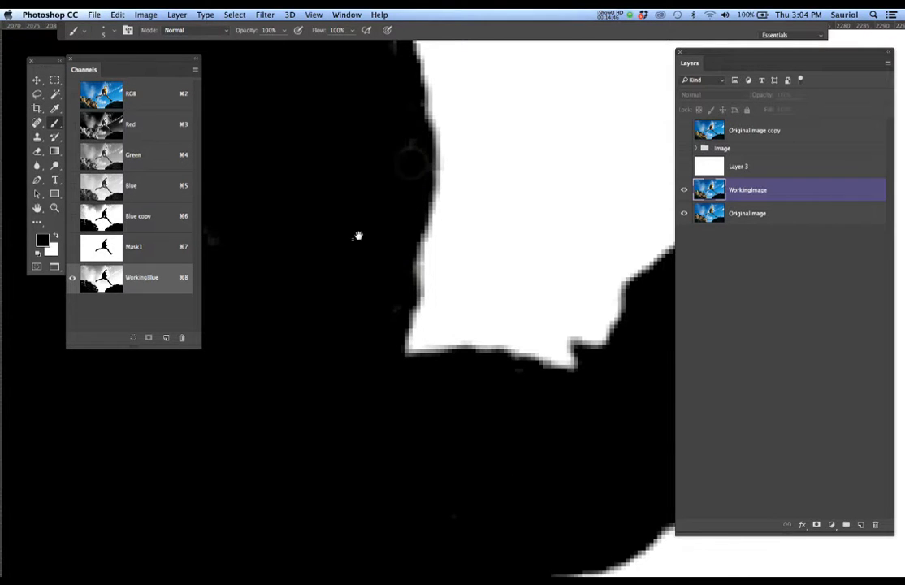
pyautogui.hscroll(-5, 372, 223)
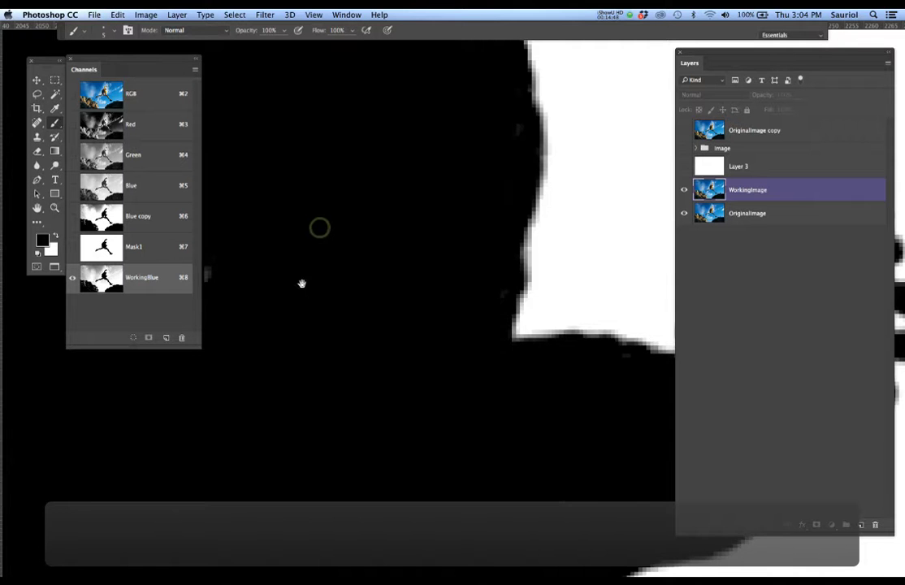
pyautogui.hscroll(-3, 302, 283)
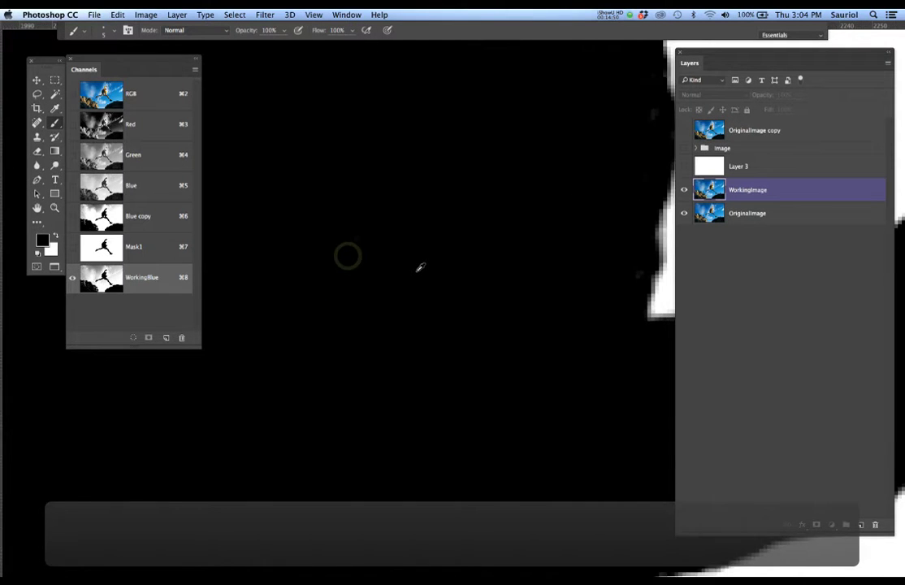
pyautogui.scroll(-5, 420, 268)
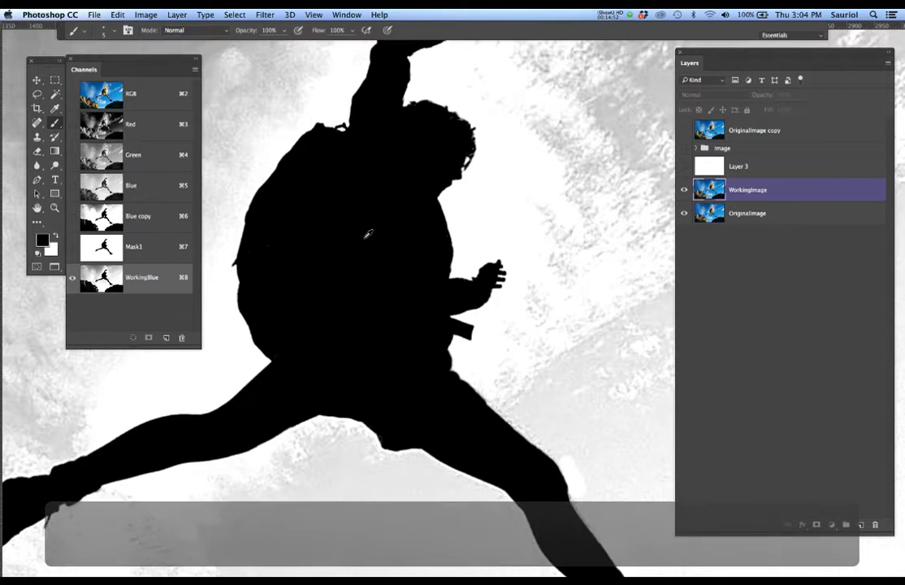
pyautogui.scroll(2, 368, 237)
pyautogui.scroll(-2, 367, 238)
pyautogui.scroll(-3, 367, 238)
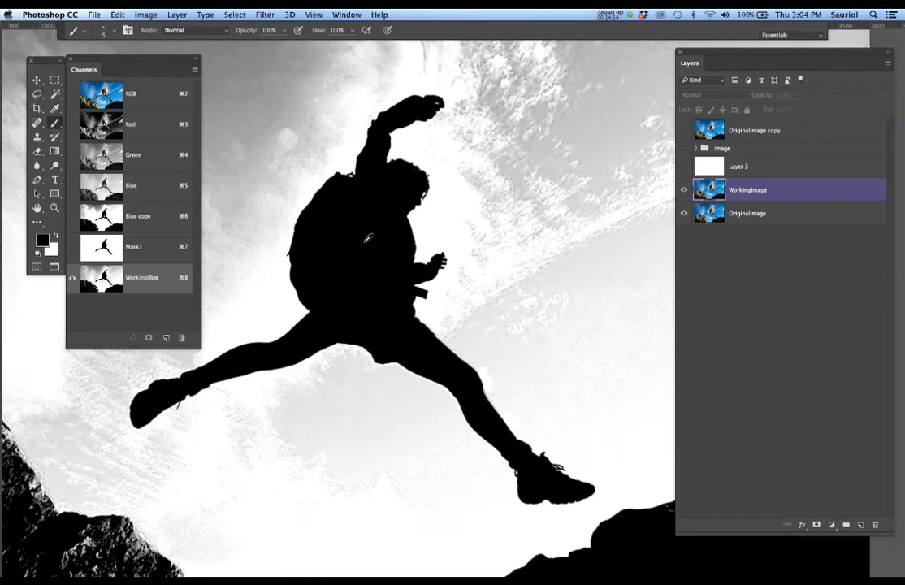
pyautogui.scroll(5, 381, 150)
pyautogui.scroll(2, 389, 141)
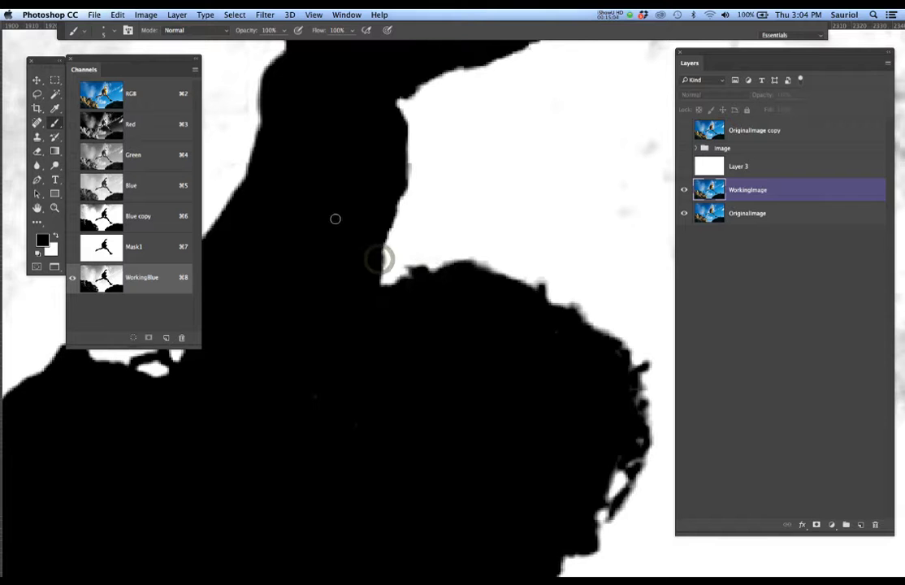
# Step: Save the document with the cleaned WorkingBlue channel and review the full hiker silhouette
pyautogui.scroll(-5, 336, 217)
pyautogui.scroll(-3, 337, 219)
pyautogui.press('super+s')
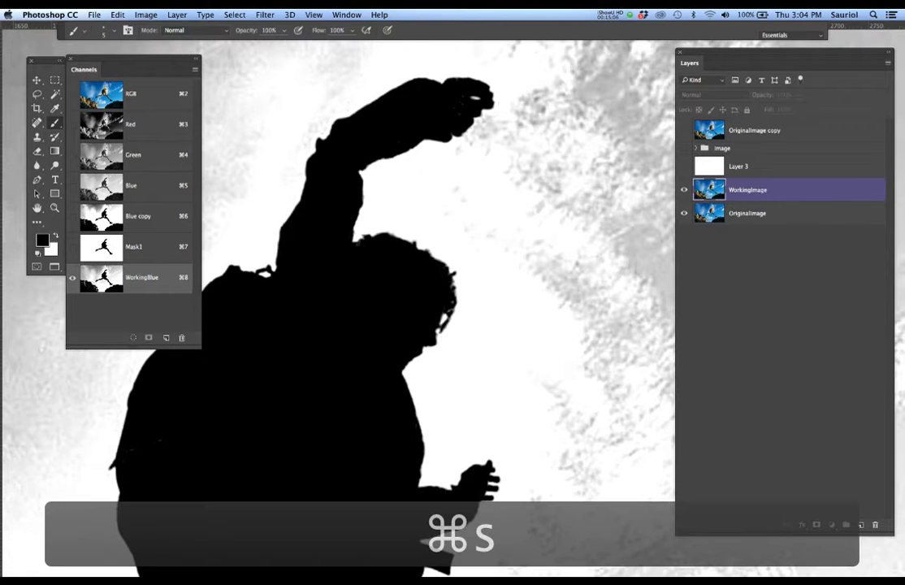
pyautogui.scroll(-4, 363, 246)
pyautogui.scroll(1, 422, 244)
pyautogui.scroll(-2, 510, 230)
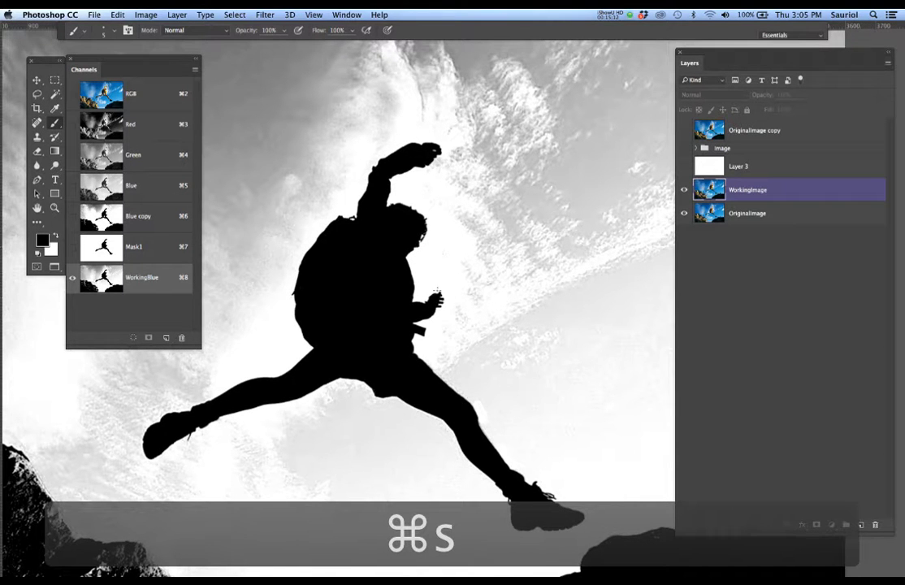
pyautogui.scroll(2, 414, 281)
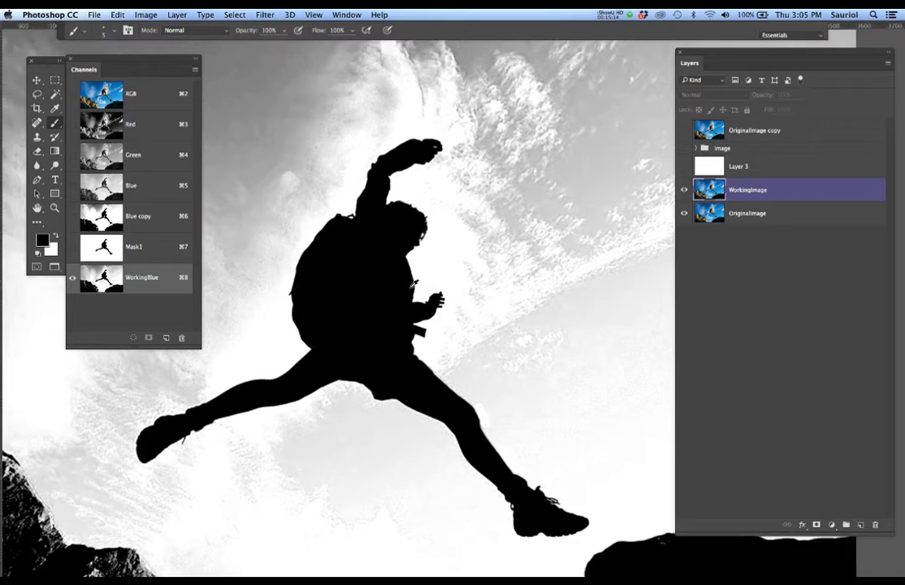
pyautogui.scroll(-1, 398, 274)
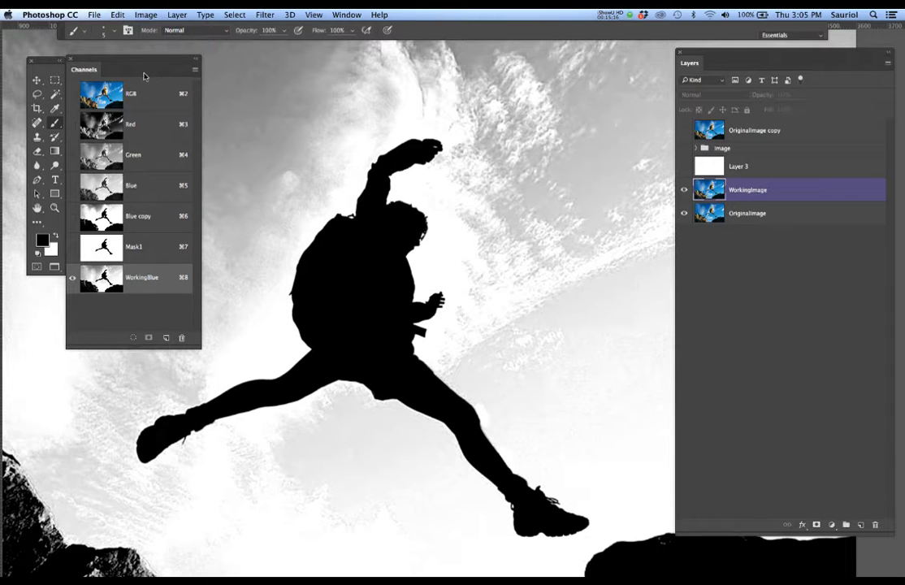
# Step: Select the black areas of WorkingBlue from the hiker's torso using the Magic Wand with tolerance 3, anti-aliasing on and Contiguous off
pyautogui.moveTo(144, 63)
pyautogui.mouseDown()
pyautogui.moveTo(126, 112)
pyautogui.moveTo(153, 73)
pyautogui.moveTo(150, 60)
pyautogui.mouseUp()
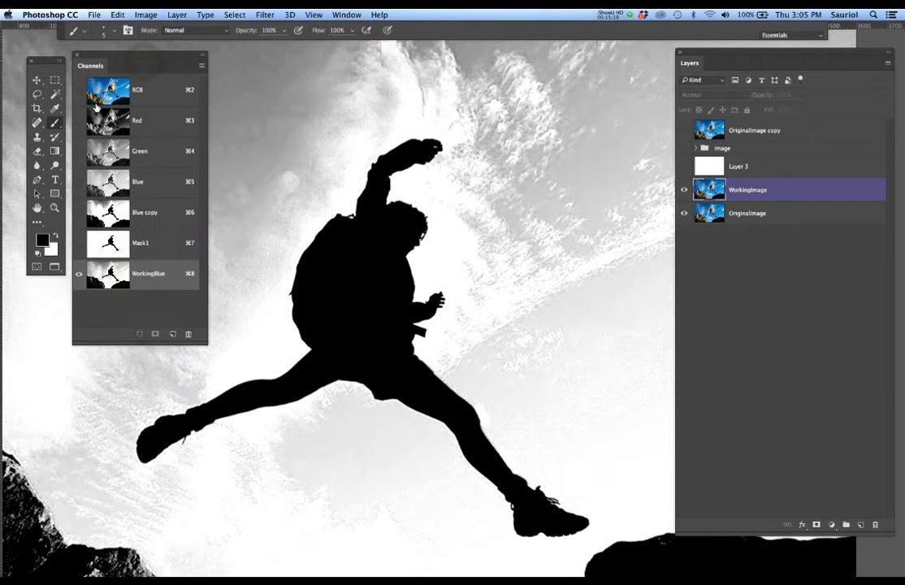
pyautogui.click(53, 95)
pyautogui.click(54, 95)
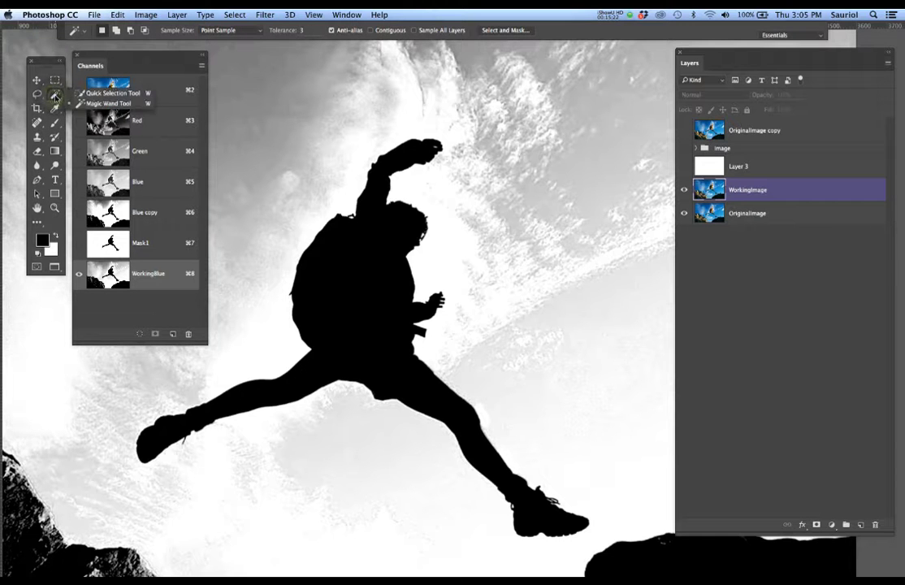
pyautogui.click(82, 104)
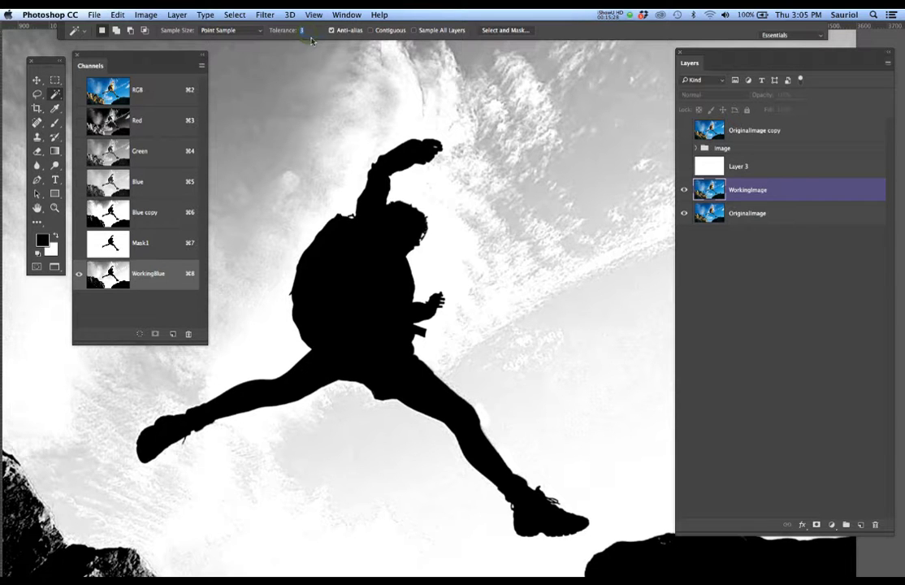
pyautogui.click(375, 290)
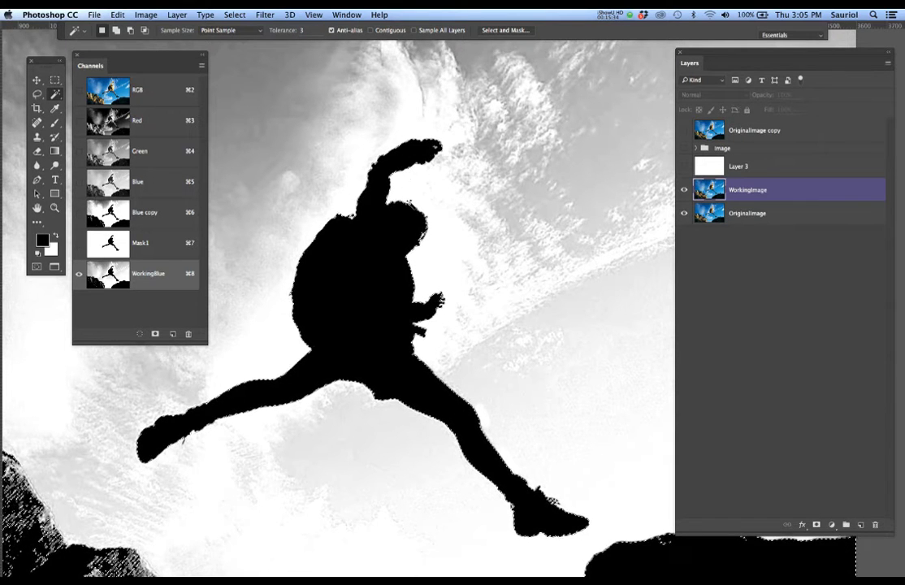
# Step: Expand the selection around the black silhouette areas by 20 pixels
pyautogui.scroll(3, 409, 205)
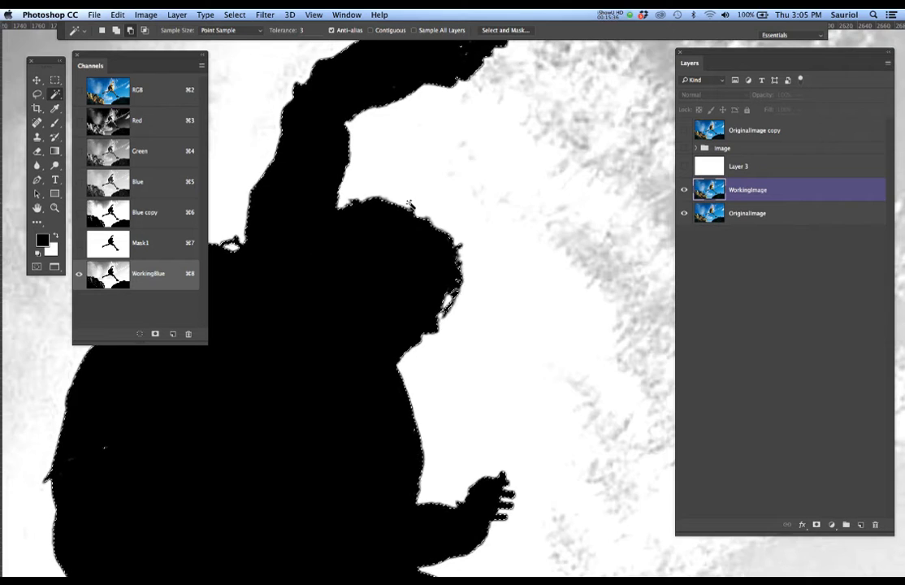
pyautogui.scroll(-3, 408, 203)
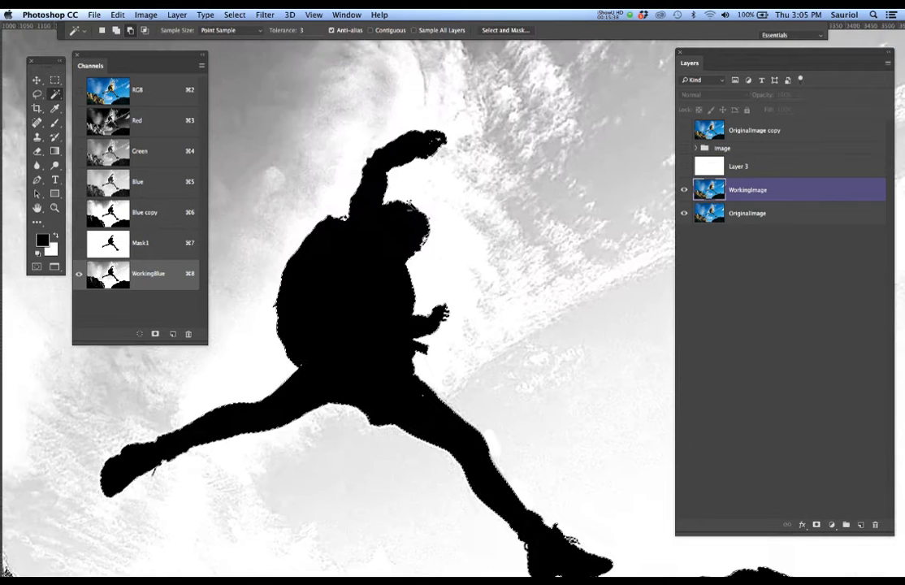
pyautogui.click(235, 15)
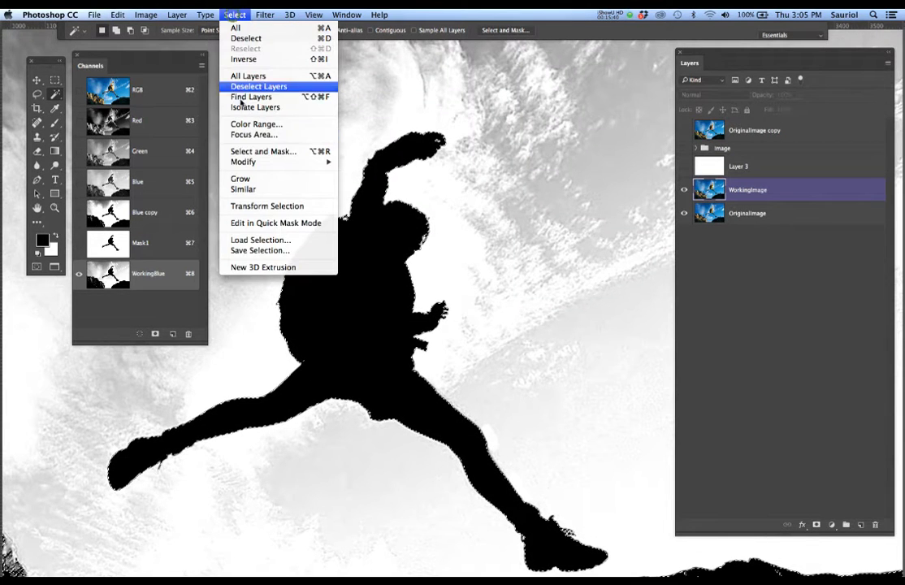
pyautogui.click(380, 186)
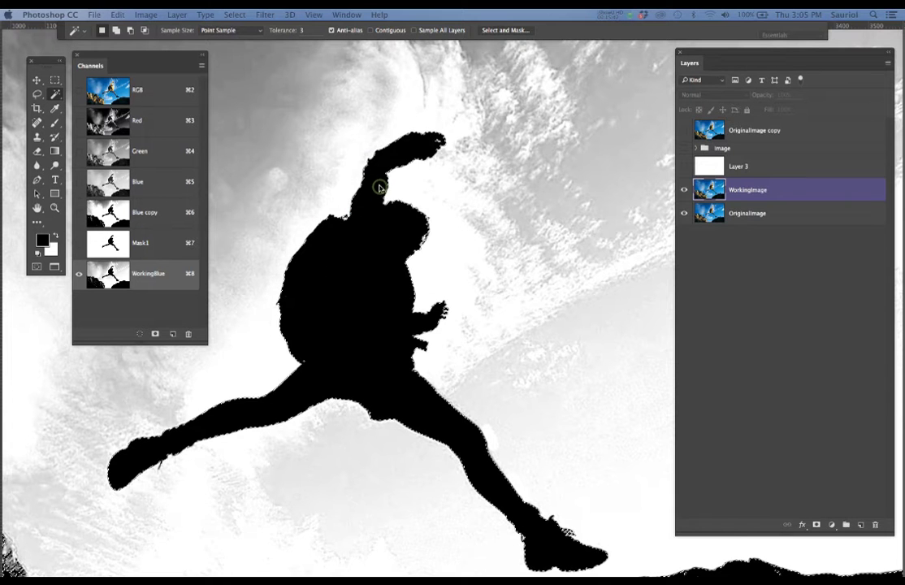
pyautogui.write('20')
pyautogui.press('Return')
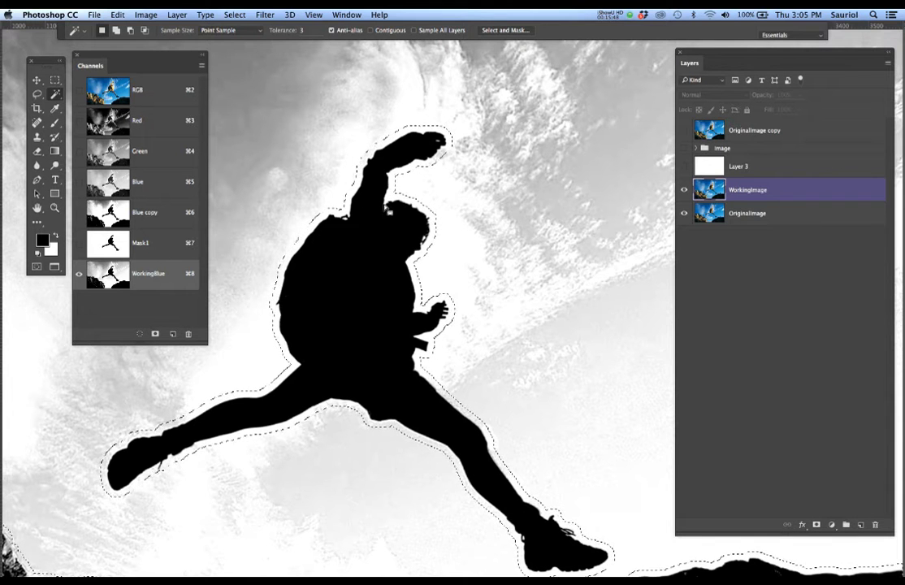
# Step: Invert the expanded selection, fill the surrounding sky in WorkingBlue with white, and deselect
pyautogui.press('super+shift+i')
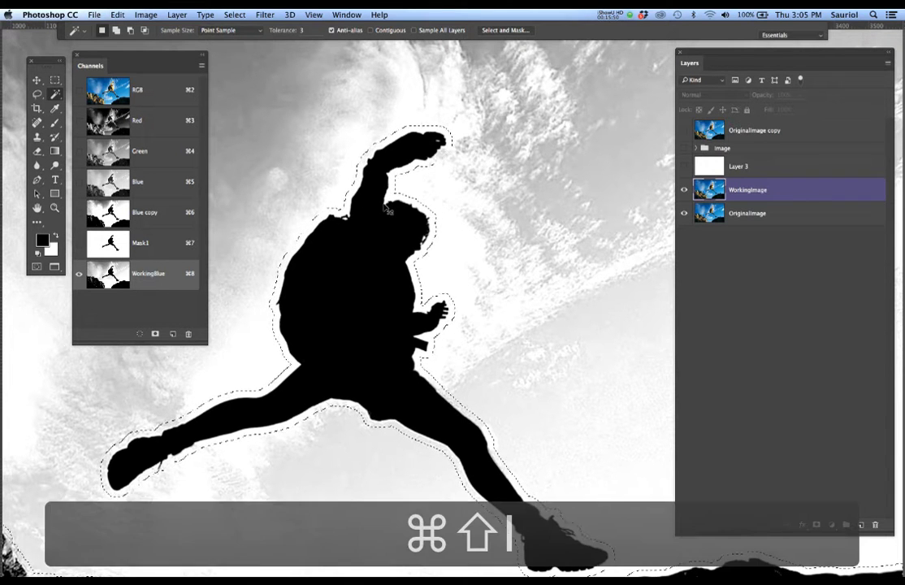
pyautogui.scroll(-2, 387, 210)
pyautogui.scroll(-2, 390, 209)
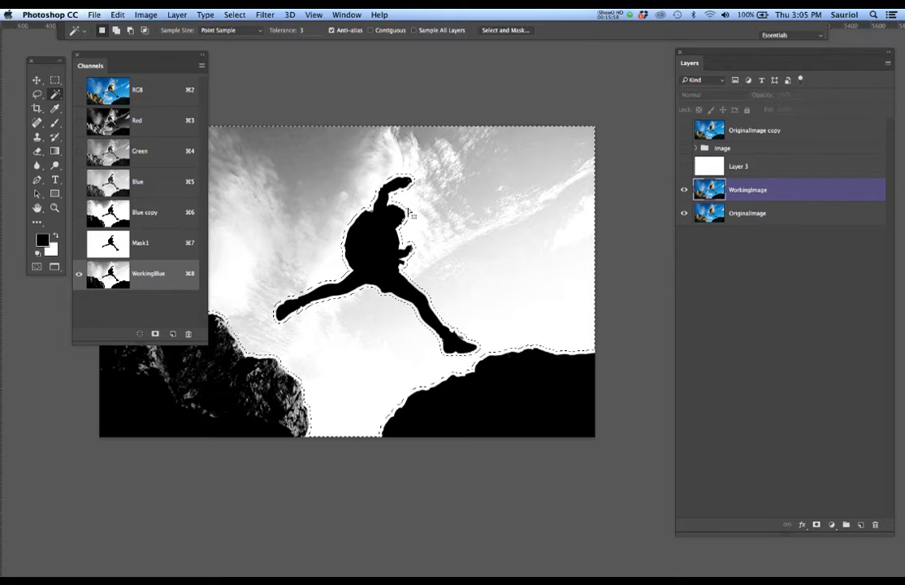
pyautogui.press('super+BackSpace')
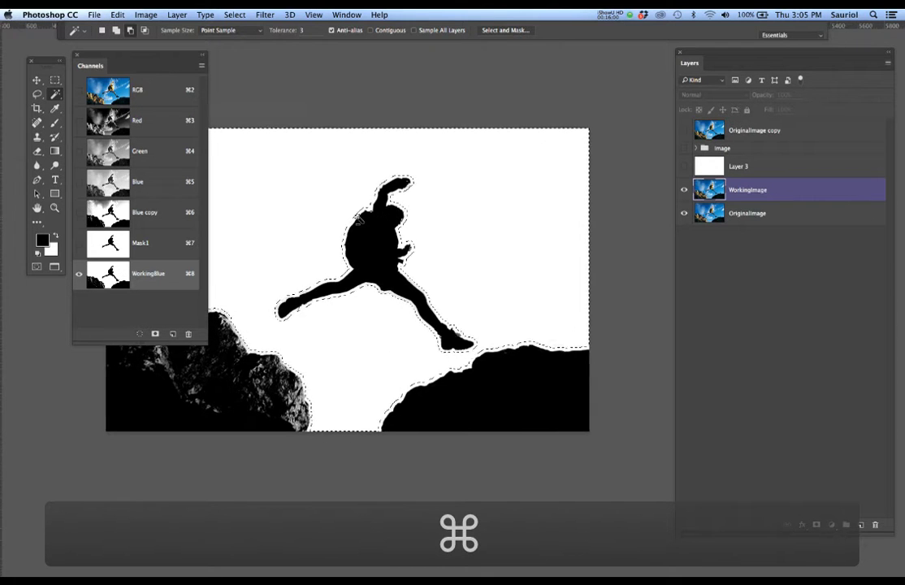
pyautogui.press('super+minus')
pyautogui.hscroll(-3, 366, 232)
pyautogui.press('super+d')
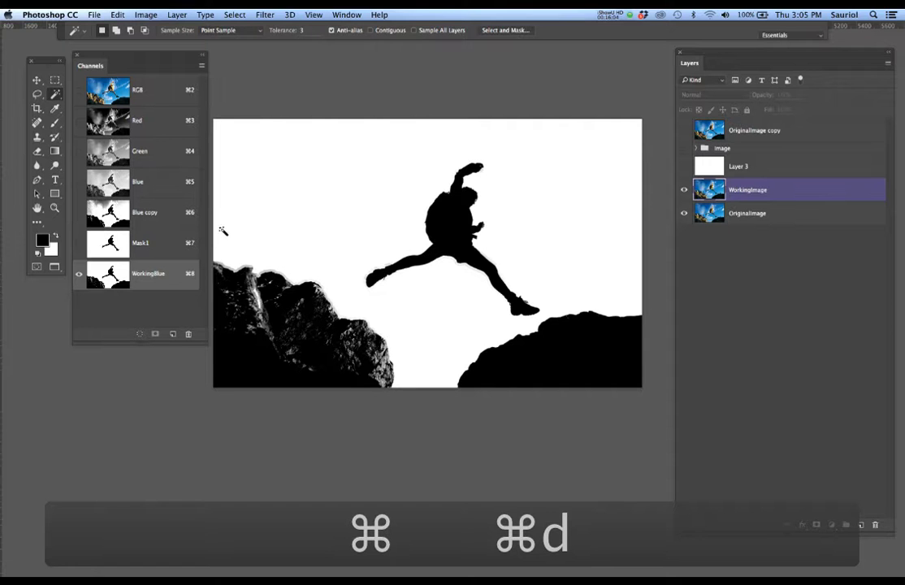
# Step: Lasso the textured rocks on the left side of the image and fill them with white in WorkingBlue
pyautogui.press('l')
pyautogui.moveTo(286, 268)
pyautogui.mouseDown()
pyautogui.moveTo(321, 242)
pyautogui.moveTo(425, 311)
pyautogui.moveTo(451, 347)
pyautogui.moveTo(444, 402)
pyautogui.moveTo(305, 416)
pyautogui.moveTo(224, 383)
pyautogui.mouseUp()
pyautogui.moveTo(235, 223); pyautogui.dragTo(243, 222)
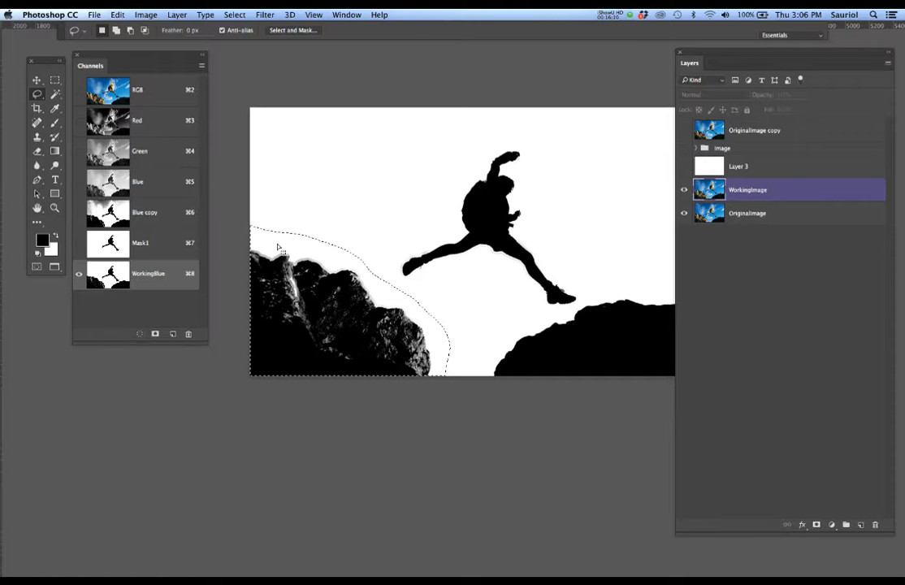
pyautogui.press('super+BackSpace')
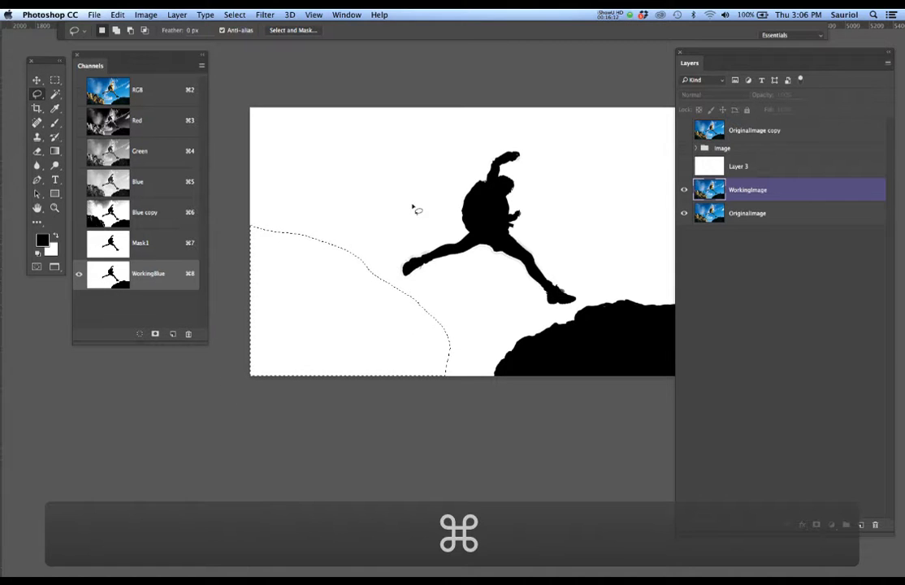
# Step: Lasso the black rock ledge beneath the hiker's front foot, fill it with white, and save the document
pyautogui.moveTo(486, 299); pyautogui.dragTo(383, 293)
pyautogui.moveTo(371, 387)
pyautogui.mouseDown()
pyautogui.moveTo(383, 348)
pyautogui.moveTo(436, 315)
pyautogui.moveTo(520, 281)
pyautogui.moveTo(595, 286)
pyautogui.mouseUp()
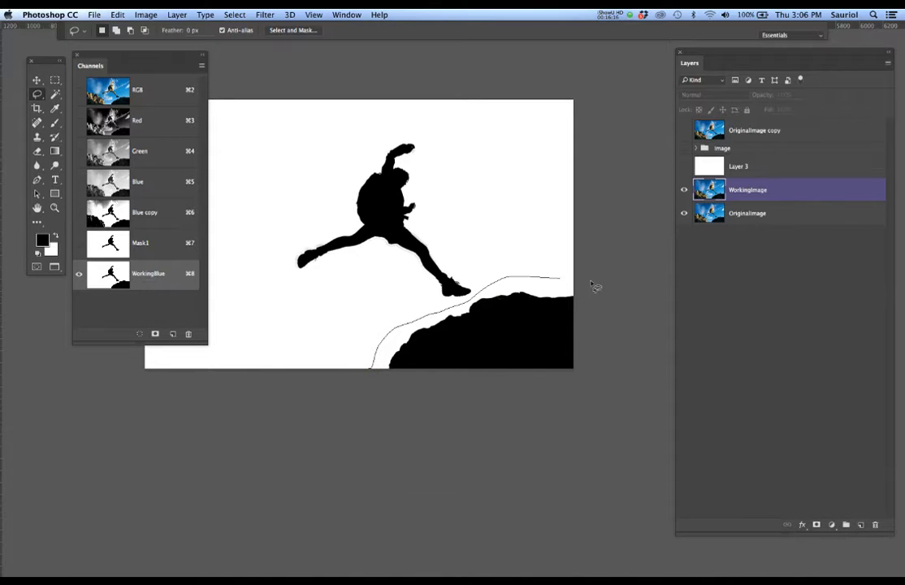
pyautogui.moveTo(321, 391); pyautogui.dragTo(340, 394)
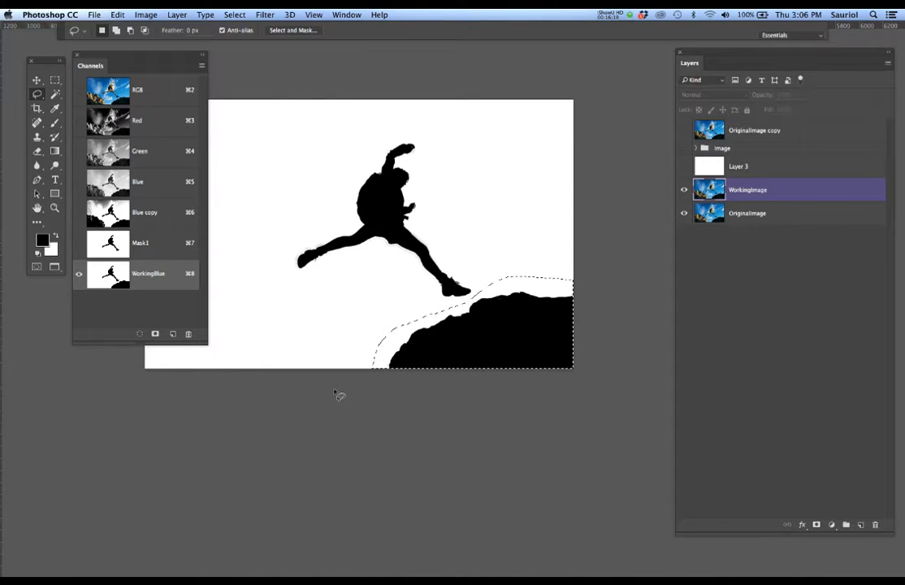
pyautogui.press('super+BackSpace')
pyautogui.press('super+s')
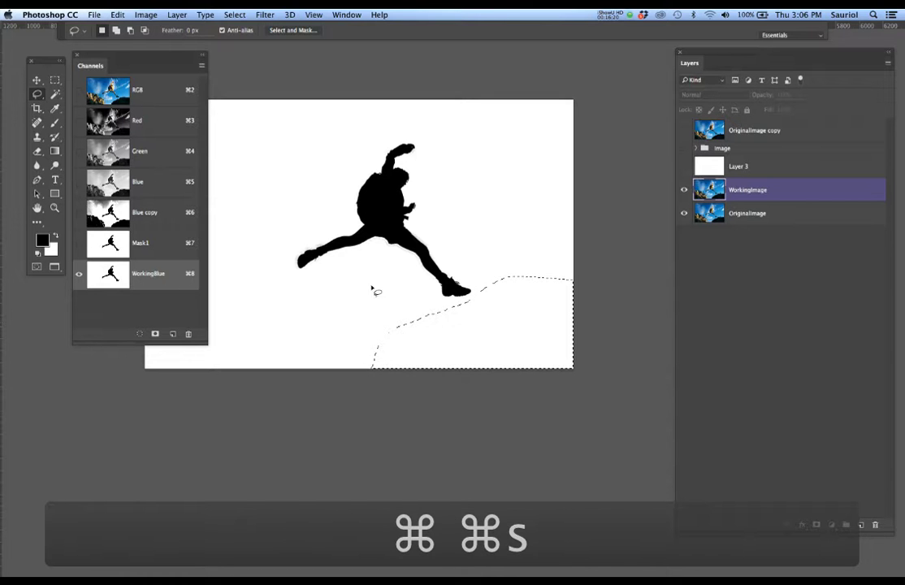
# Step: Clear the selection and duplicate the WorkingBlue channel
pyautogui.press('super+d')
pyautogui.scroll(5, 381, 244)
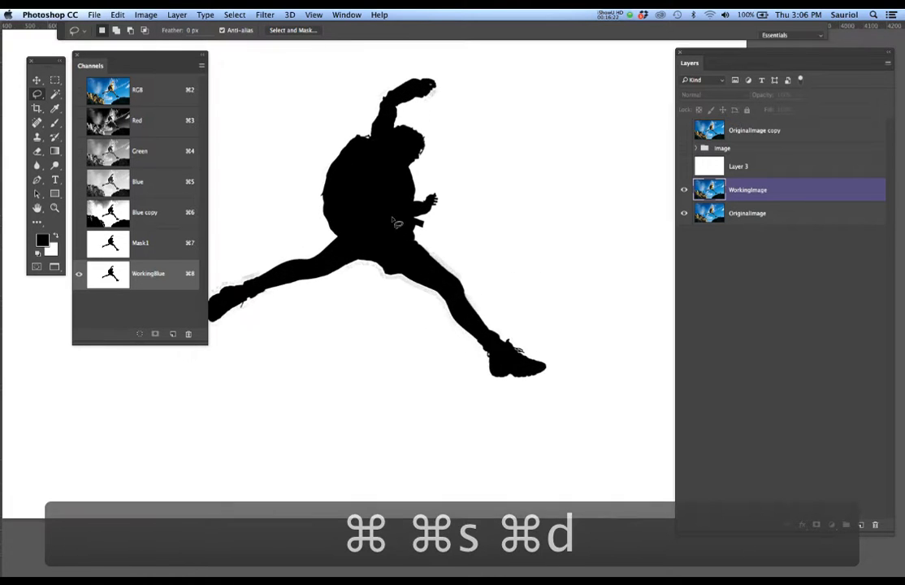
pyautogui.scroll(6, 404, 254)
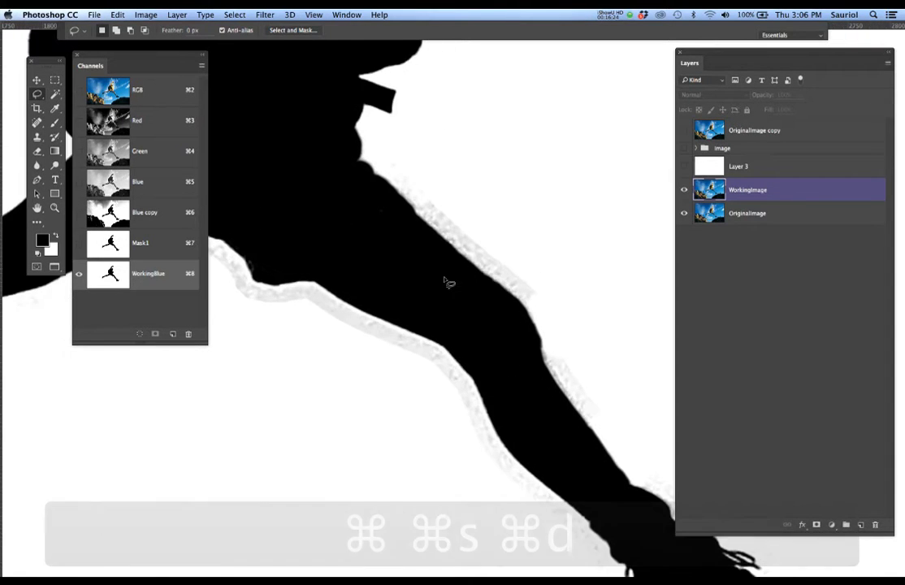
pyautogui.moveTo(158, 272); pyautogui.dragTo(173, 335)
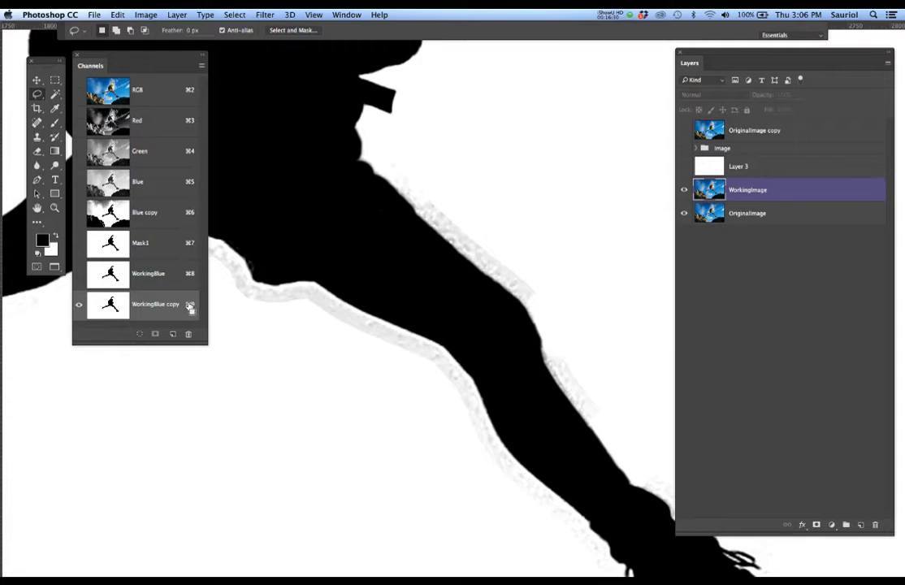
# Step: Apply Levels to the WorkingBlue copy channel with the white input level at 200 to clear the gray fringe around the legs
pyautogui.press('super+l')
pyautogui.moveTo(588, 131); pyautogui.dragTo(607, 80)
pyautogui.moveTo(703, 199); pyautogui.dragTo(683, 207)
pyautogui.click(673, 201)
pyautogui.scroll(-5, 546, 236)
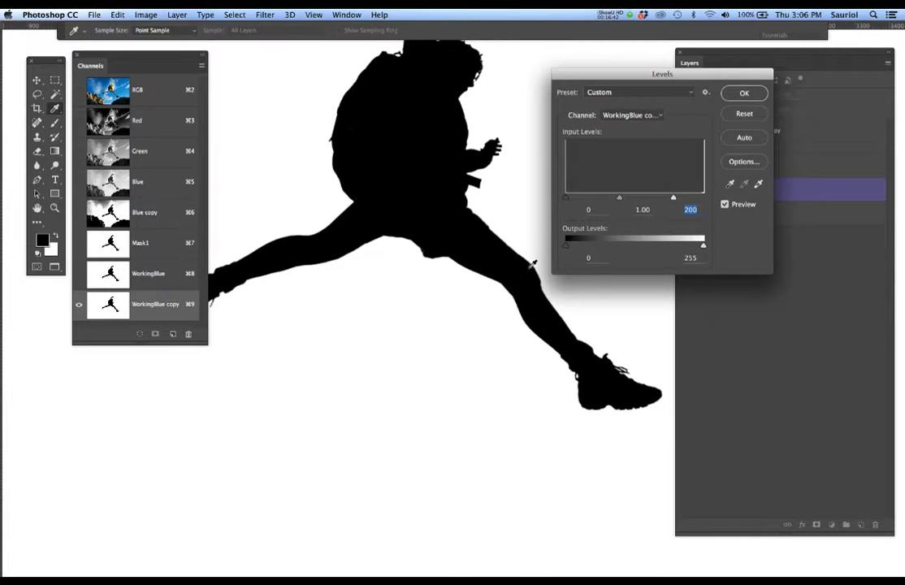
pyautogui.scroll(5, 437, 252)
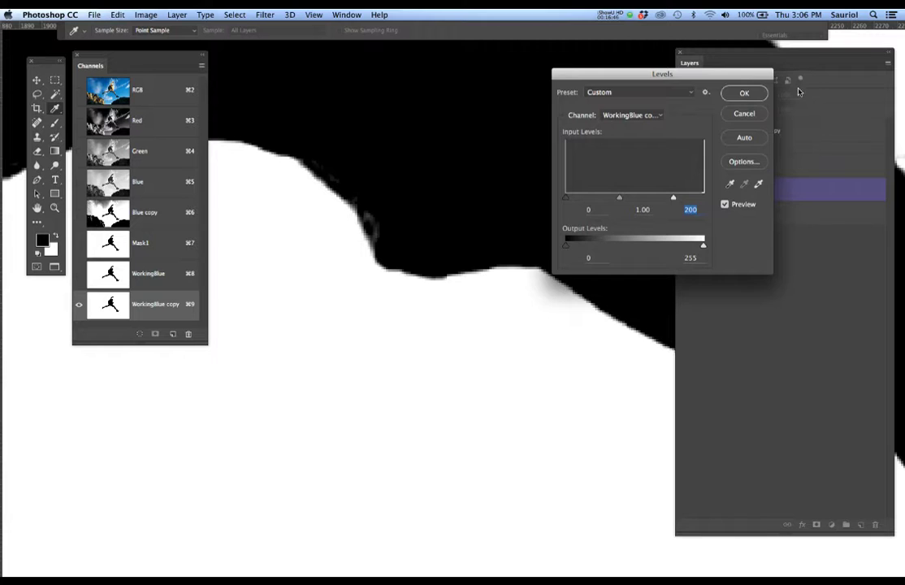
pyautogui.press('Return')
# Step: Brush black over the gray specks inside the silhouette's edge at the shorts in the WorkingBlue copy channel, and save the document
pyautogui.press('b')
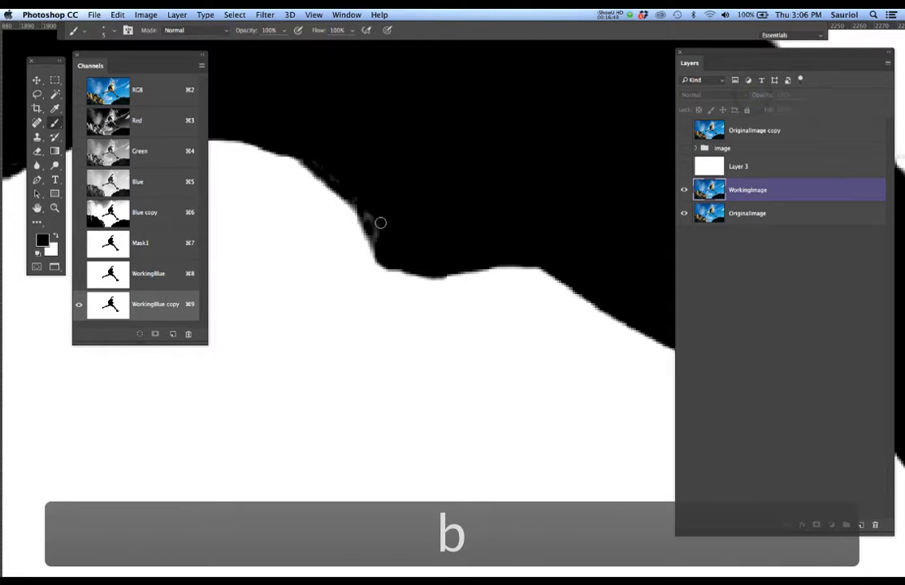
pyautogui.moveTo(366, 210); pyautogui.dragTo(358, 197)
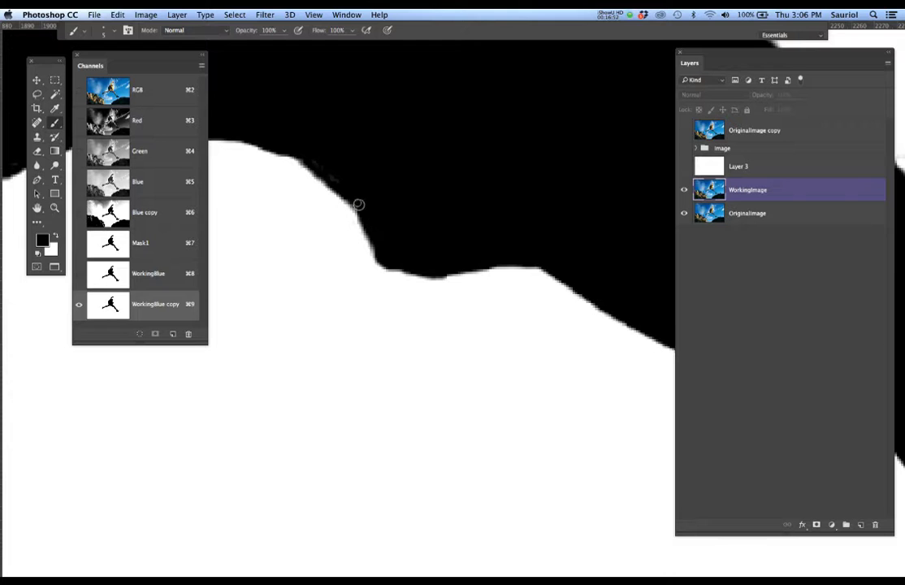
pyautogui.scroll(-2, 454, 227)
pyautogui.scroll(-10, 453, 230)
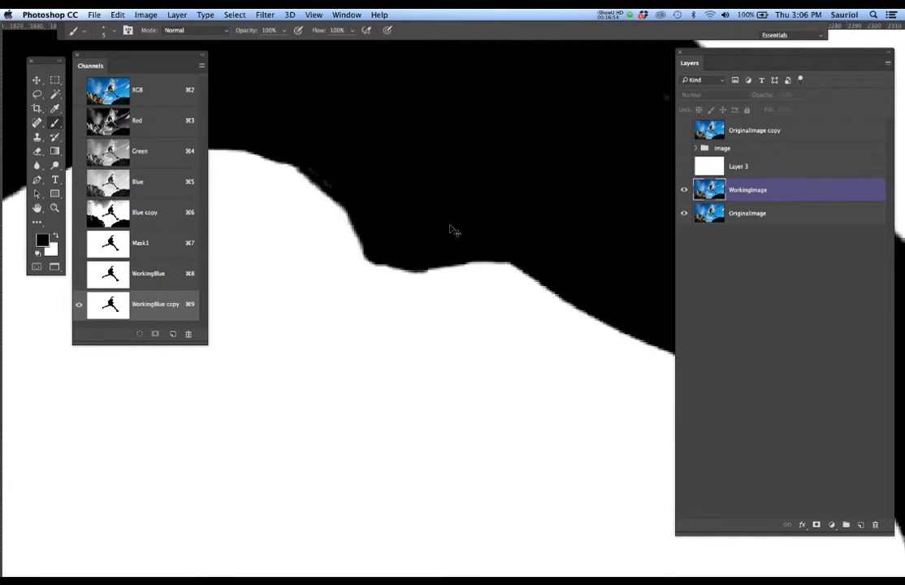
pyautogui.moveTo(449, 220); pyautogui.dragTo(444, 272)
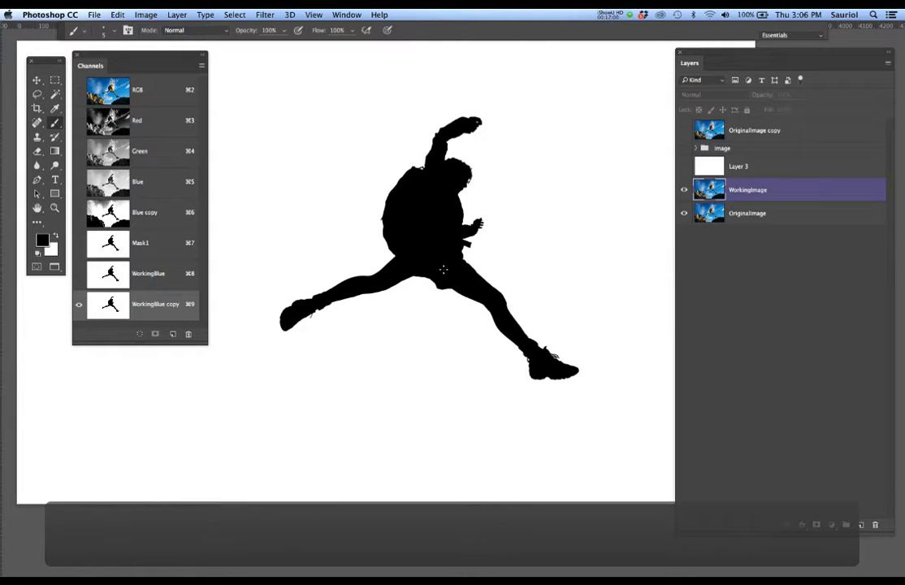
pyautogui.press('super+s')
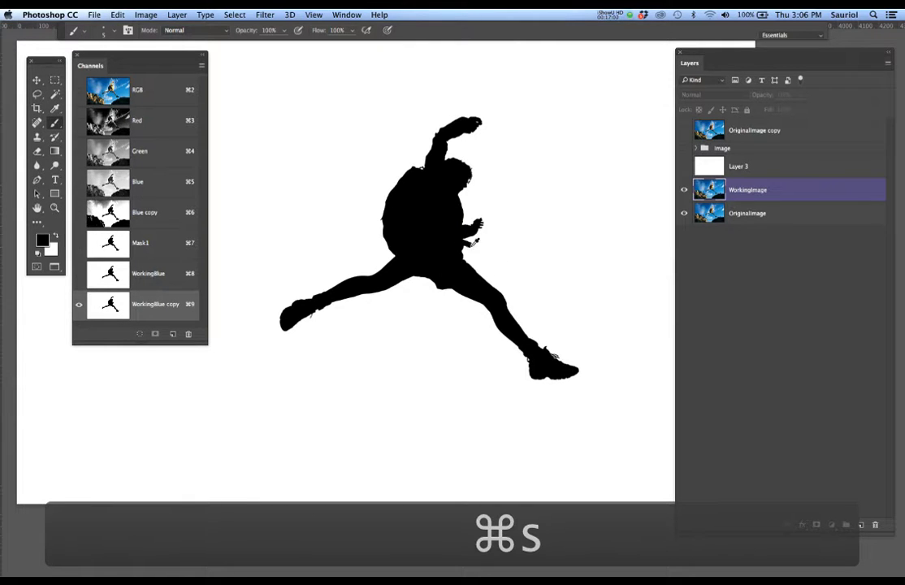
# Step: Try inverting the WorkingBlue copy channel, and undo the inversion
pyautogui.scroll(3, 473, 241)
pyautogui.scroll(5, 473, 242)
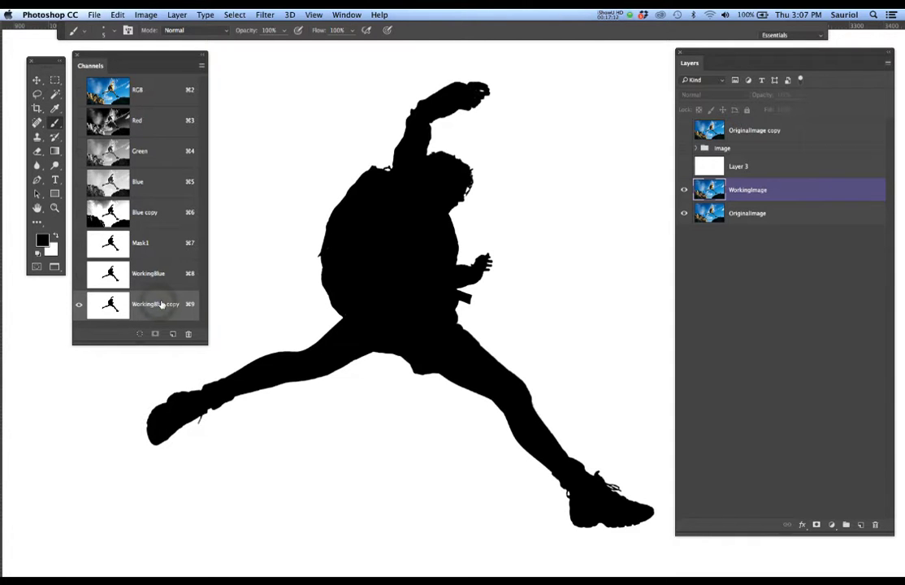
pyautogui.press('super+i')
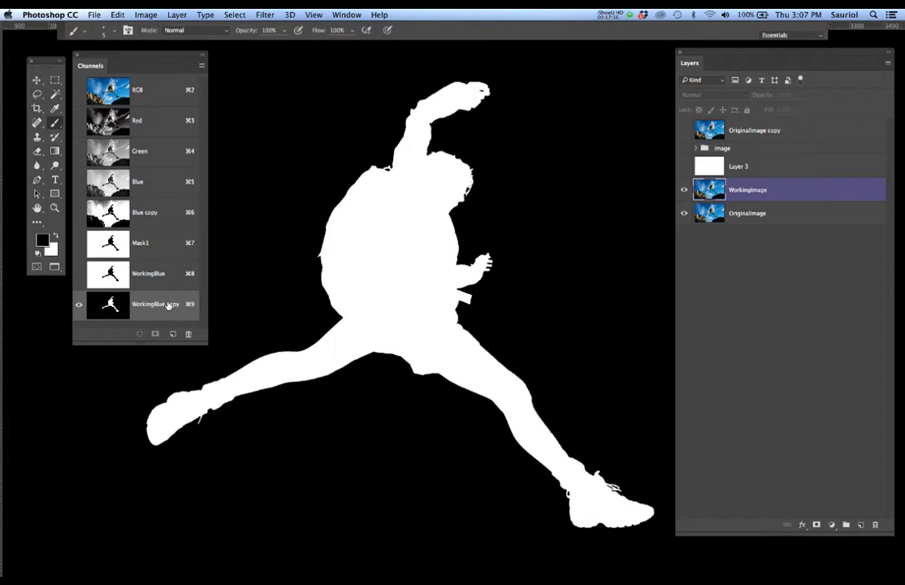
pyautogui.press('super+z')
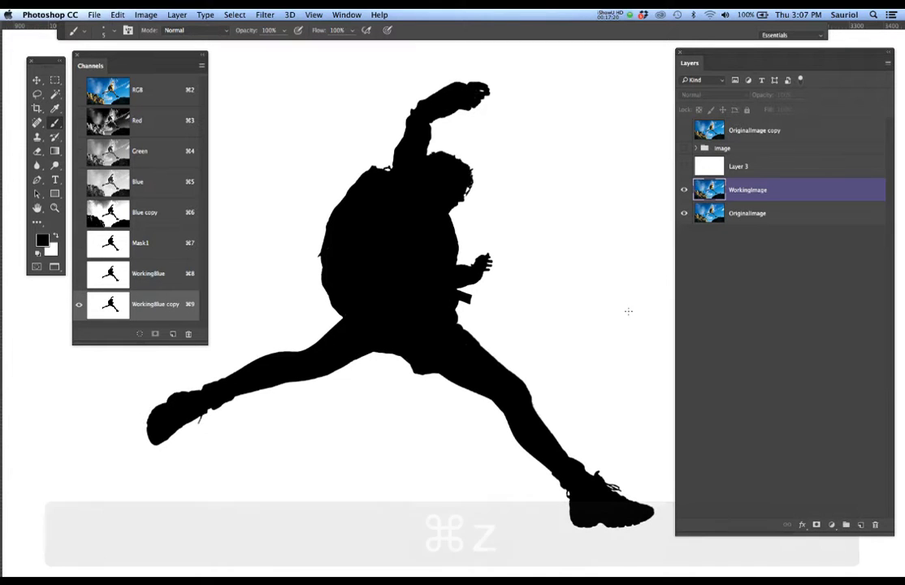
# Step: Return to the composite RGB view, move the white Layer 3 directly below WorkingImage, and select WorkingImage
pyautogui.click(683, 192)
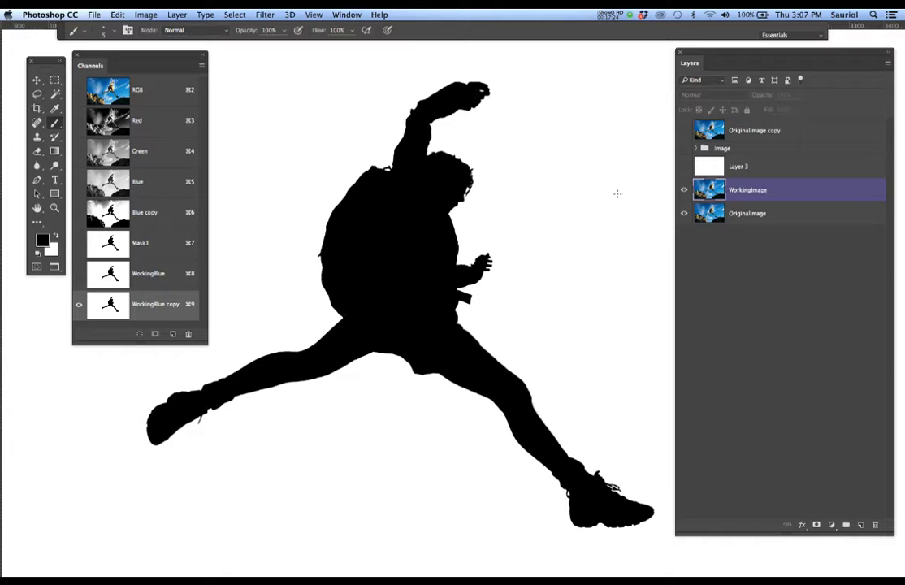
pyautogui.scroll(-2, 618, 194)
pyautogui.press('super+2')
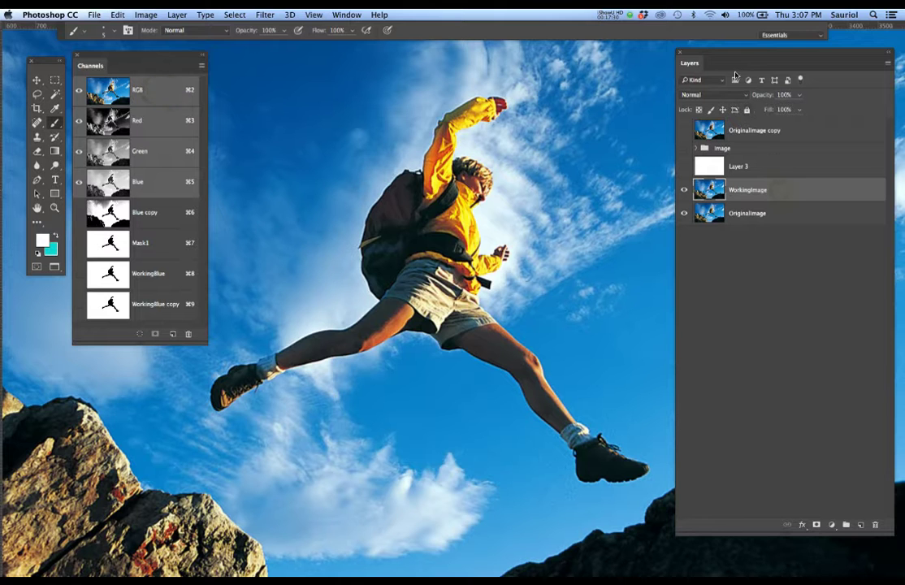
pyautogui.moveTo(735, 60); pyautogui.dragTo(728, 54)
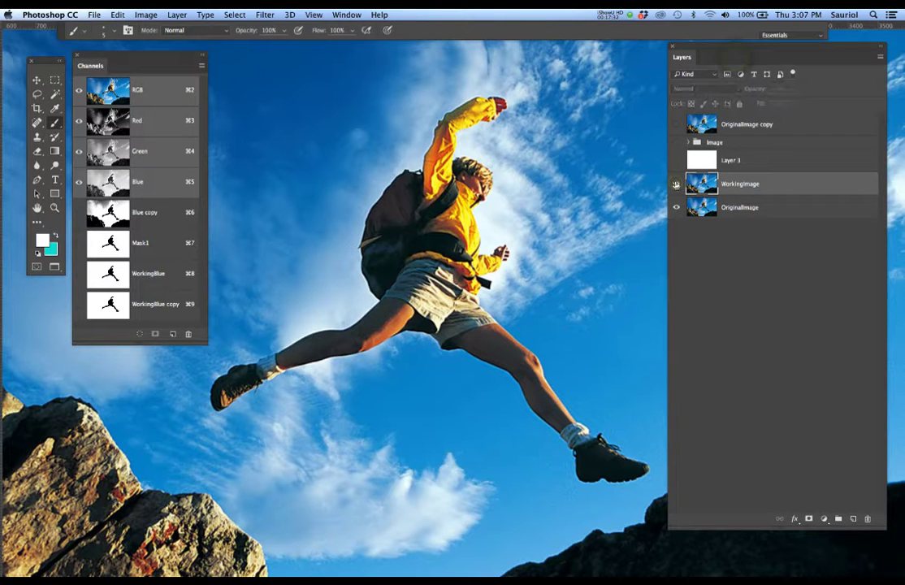
pyautogui.moveTo(744, 159); pyautogui.dragTo(745, 195)
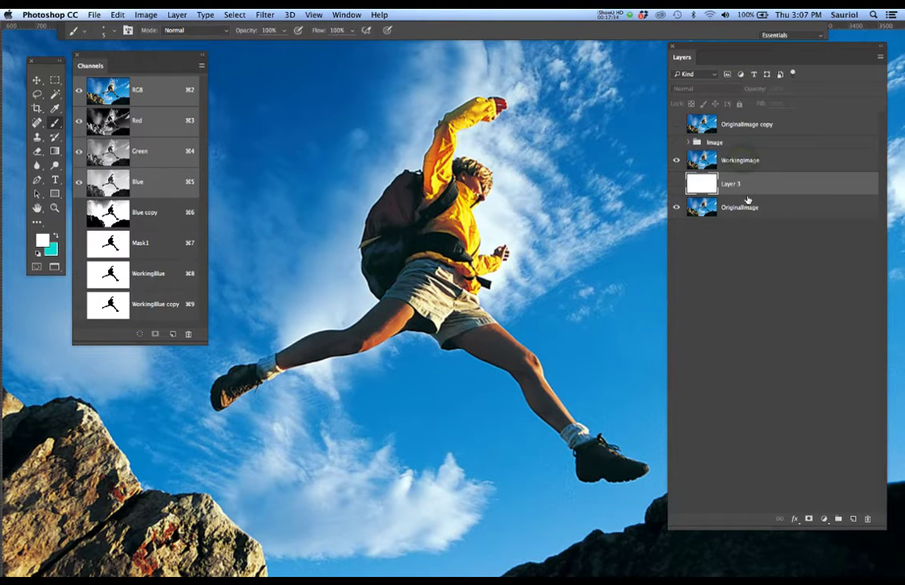
pyautogui.click(746, 163)
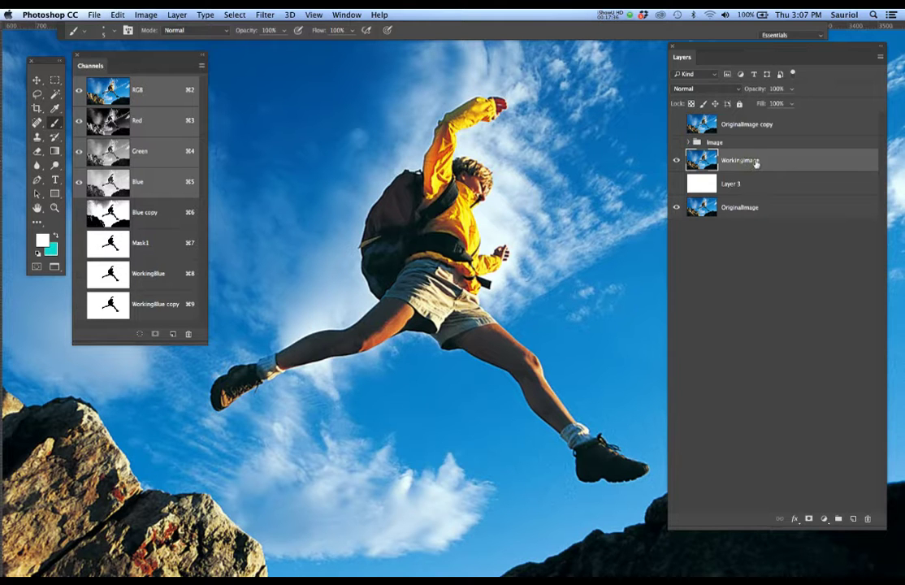
# Step: Load the WorkingBlue copy channel as a selection and make Layer 3 visible beneath WorkingImage
pyautogui.keyDown('super'); pyautogui.click(111, 308); pyautogui.keyUp('super')
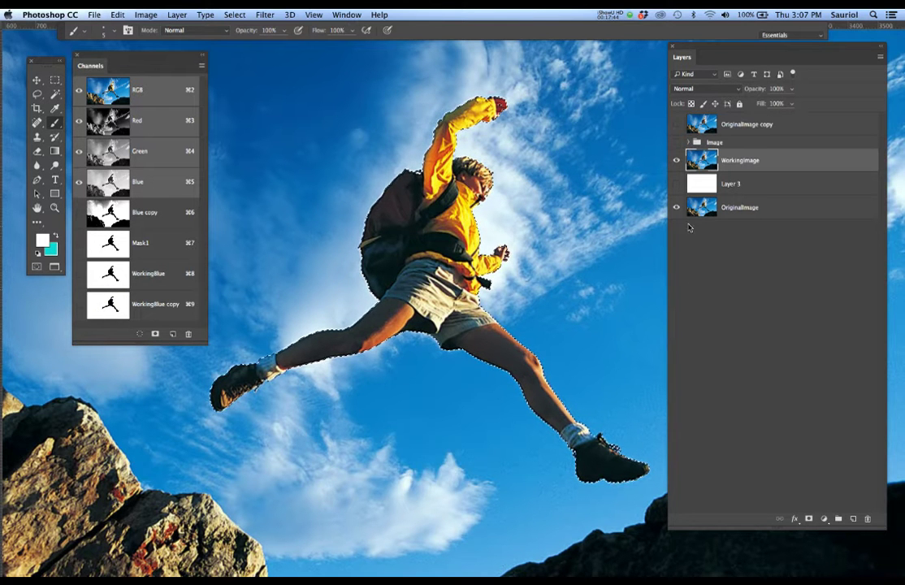
pyautogui.click(675, 161)
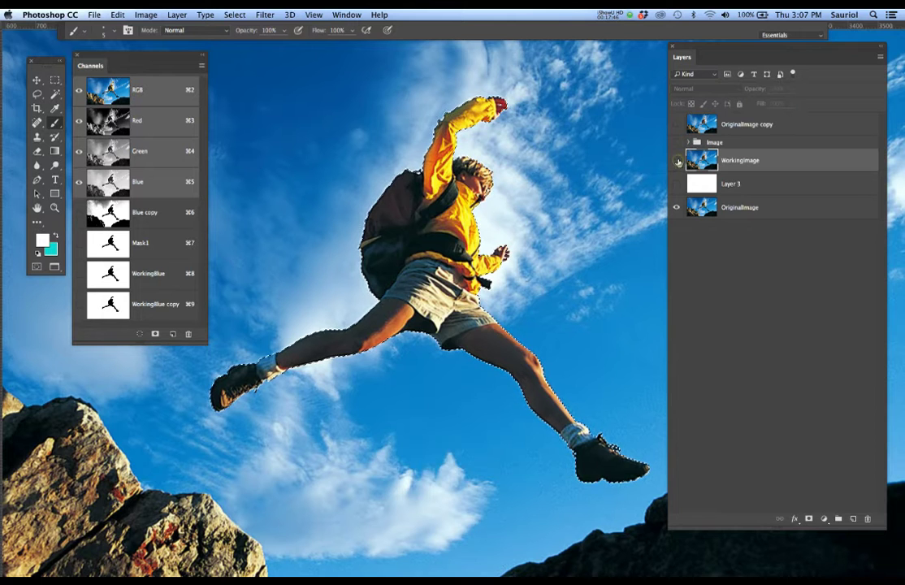
pyautogui.click(675, 161)
pyautogui.click(676, 184)
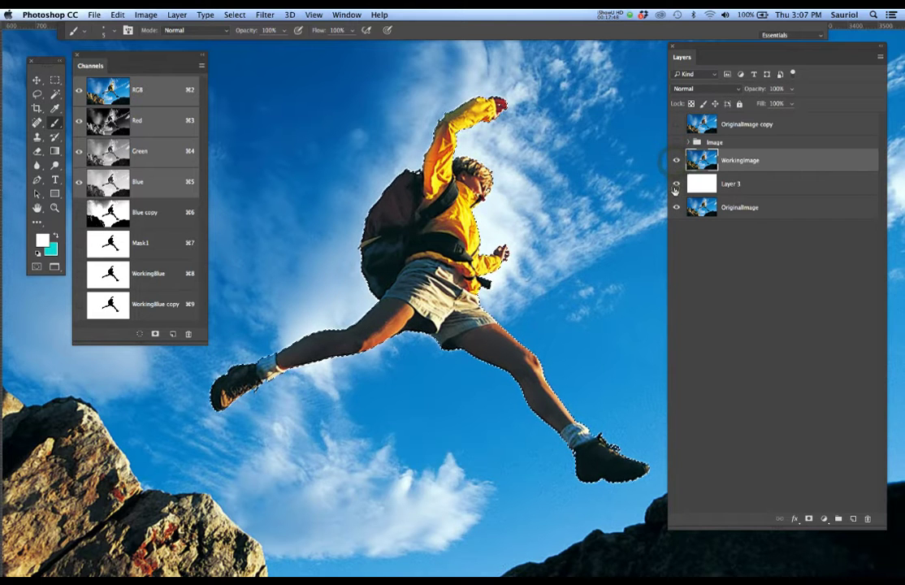
pyautogui.click(676, 162)
pyautogui.click(676, 162)
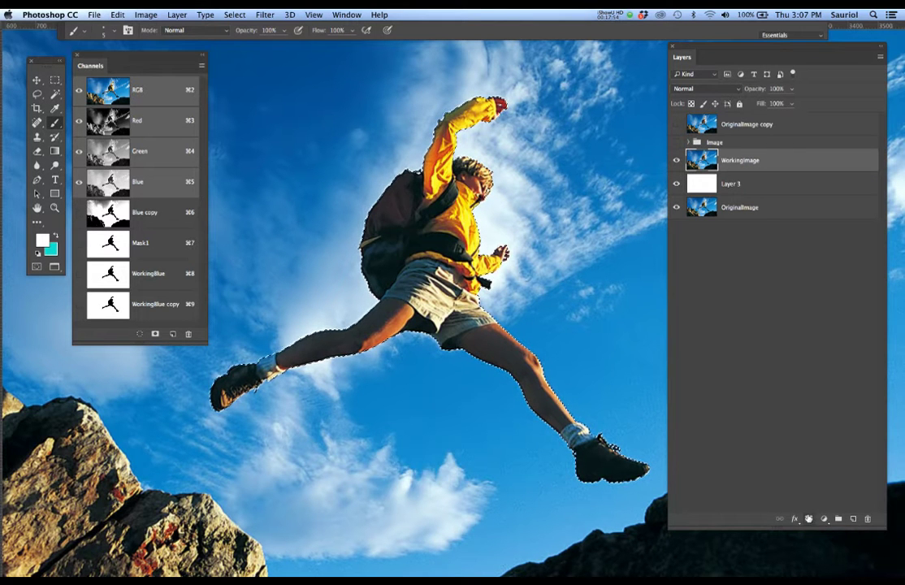
# Step: Try masking WorkingImage with the loaded selection and inverting the mask, and undo both the inversion and the mask
pyautogui.moveTo(884, 530); pyautogui.dragTo(841, 335)
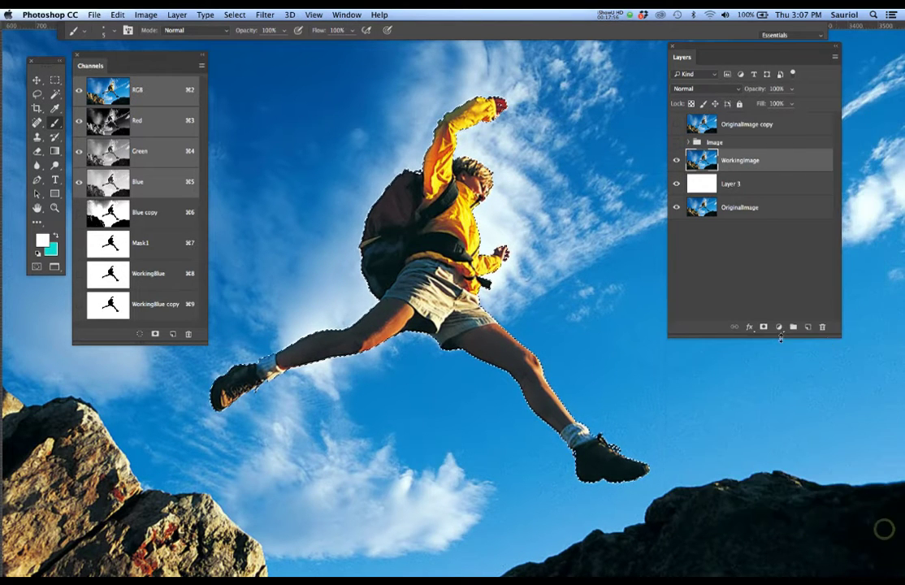
pyautogui.click(763, 327)
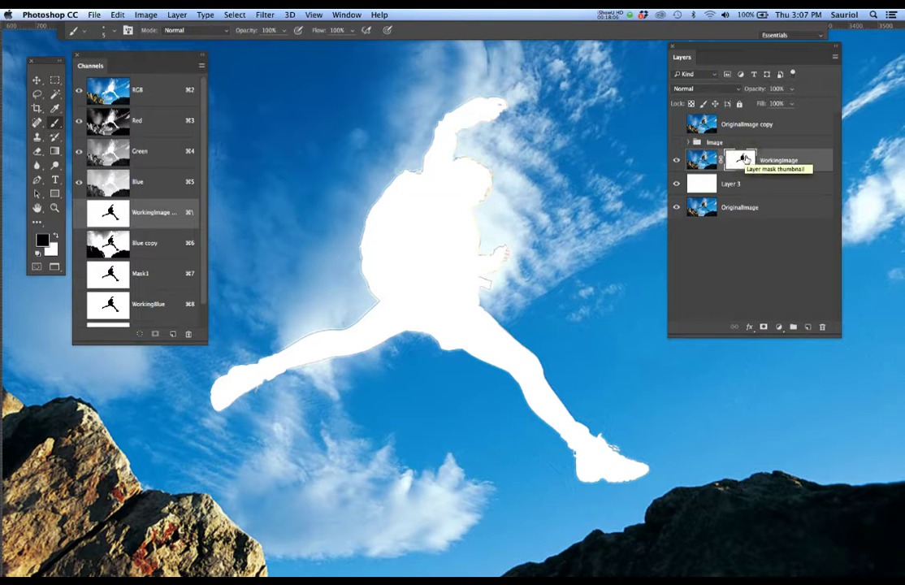
pyautogui.press('super+i')
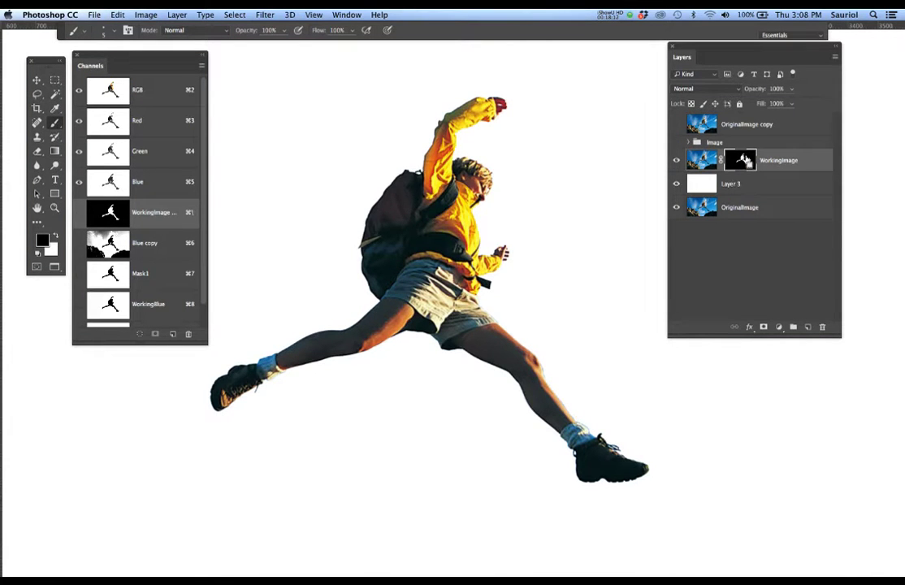
pyautogui.press('super+z')
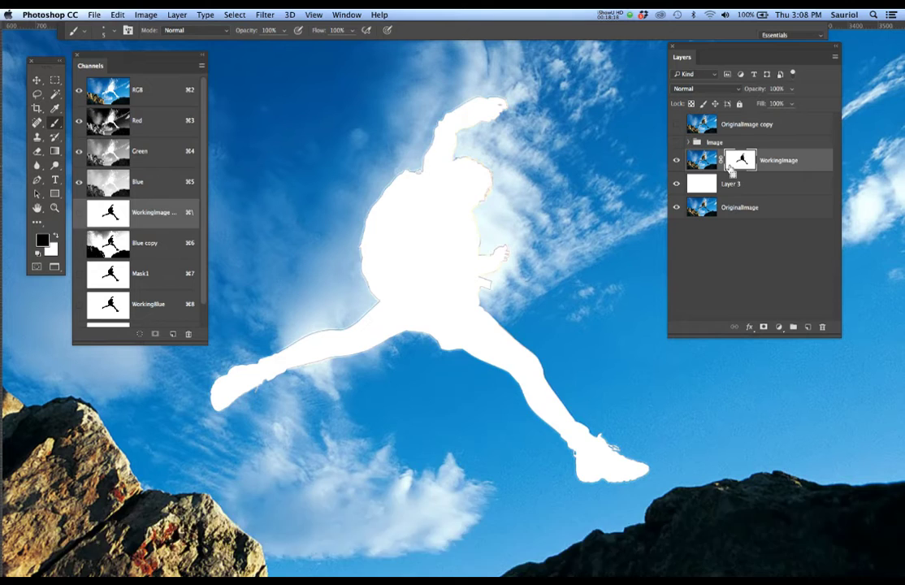
pyautogui.press('super+z')
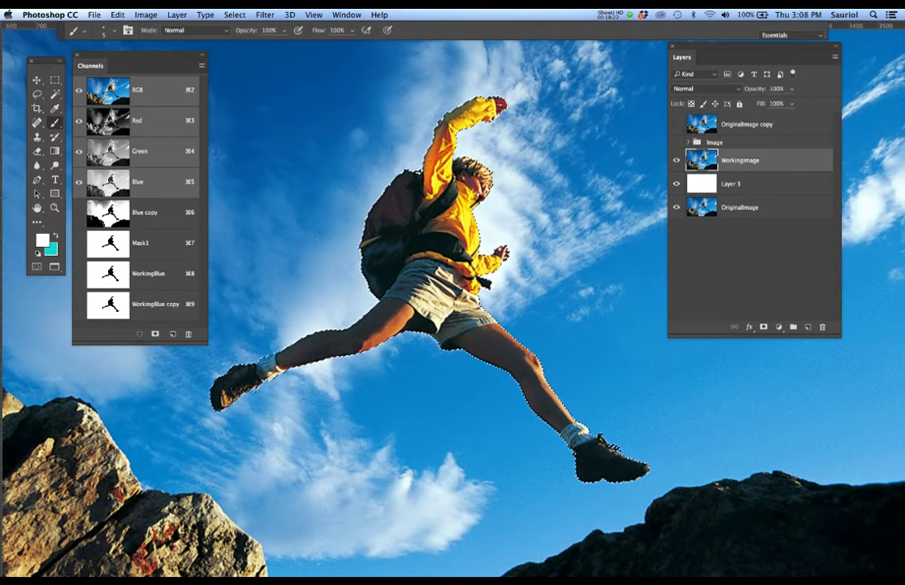
# Step: Add a layer mask to WorkingImage that hides the selected background and keeps only the jumping hiker
pyautogui.click(763, 328)
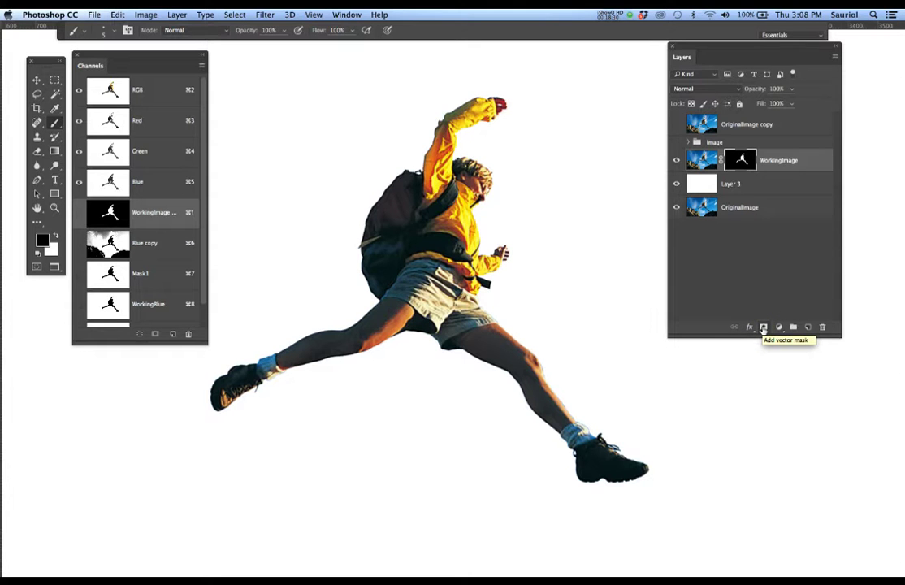
# Step: Try inverting the WorkingBlue channel, undo the inversion, and return to the composite RGB view
pyautogui.click(171, 301)
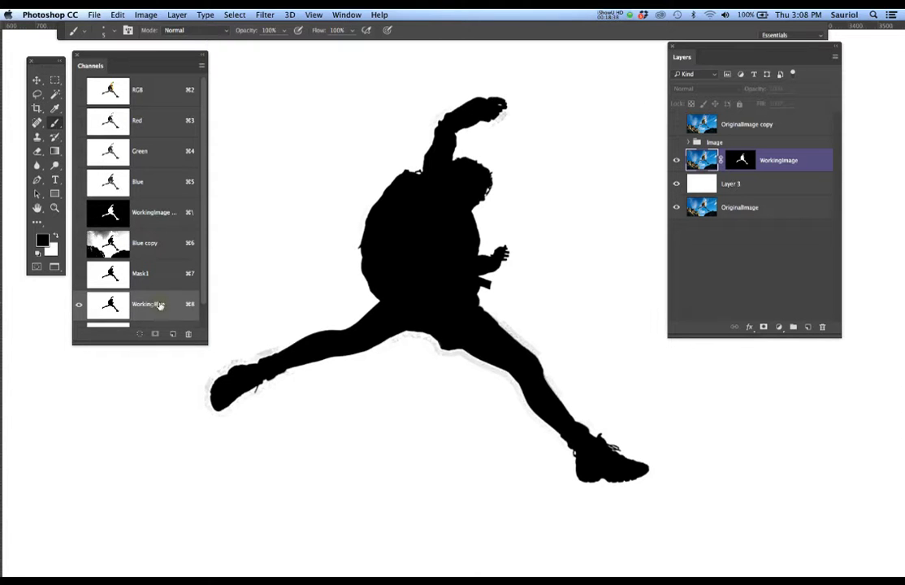
pyautogui.press('super+i')
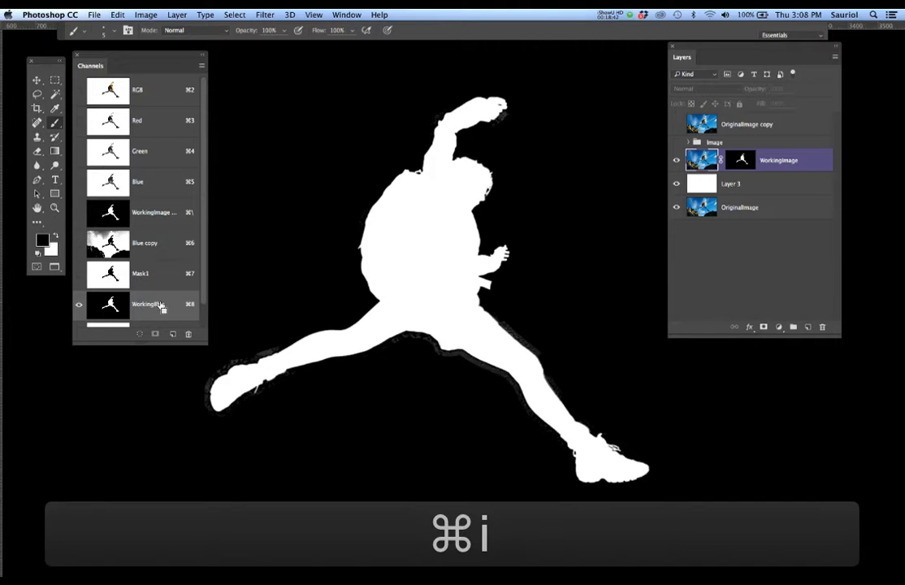
pyautogui.press('super+z')
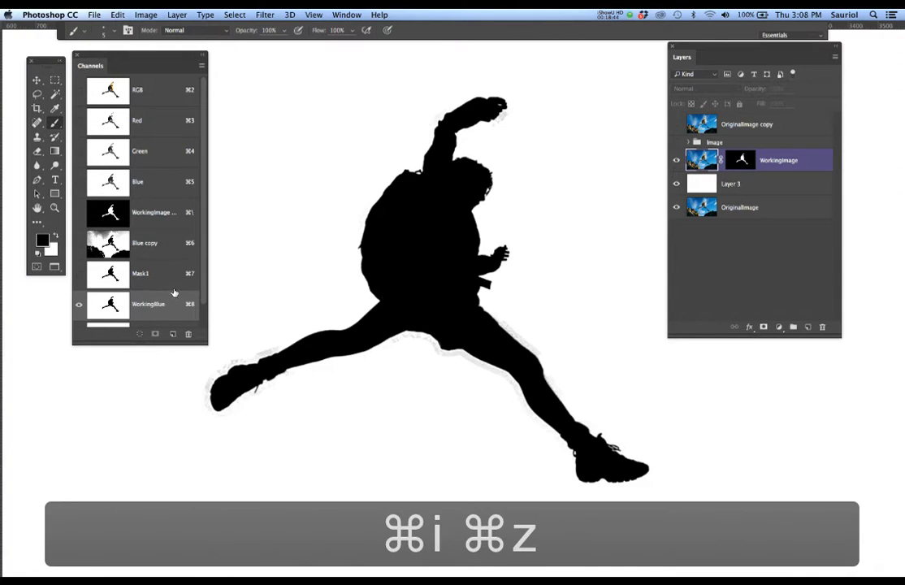
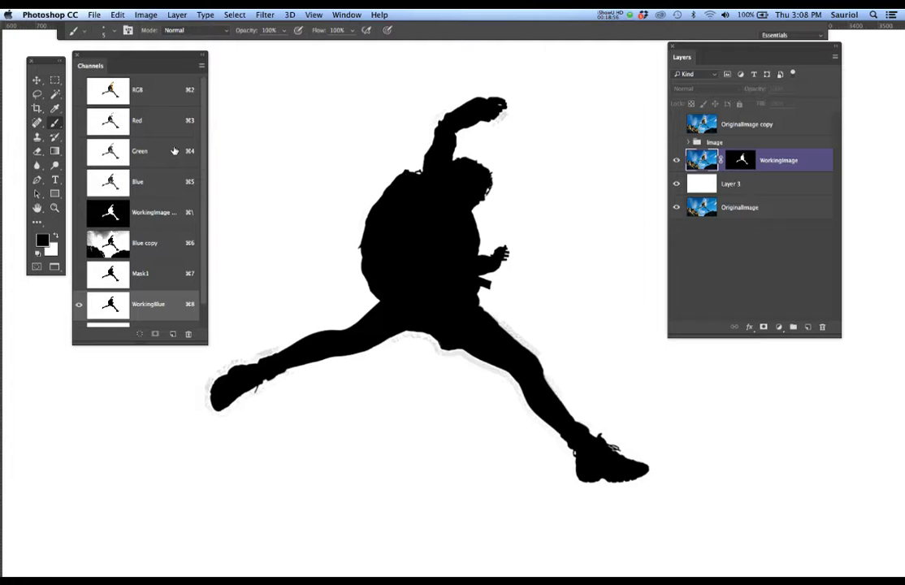
pyautogui.click(159, 97)
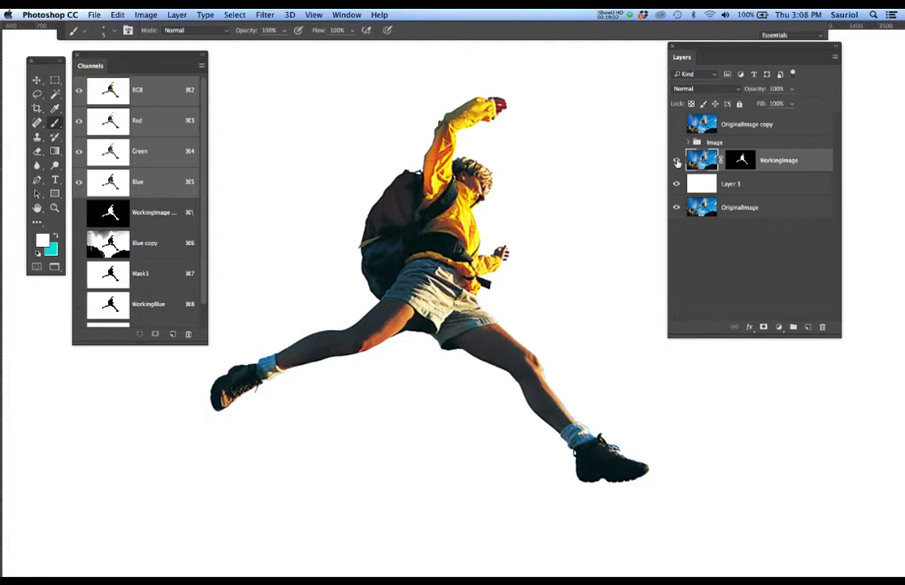
# Step: Toggle WorkingImage's visibility off and on to check the masked hiker against the white layer
pyautogui.click(677, 161)
pyautogui.click(676, 161)
pyautogui.click(676, 161)
pyautogui.click(677, 161)
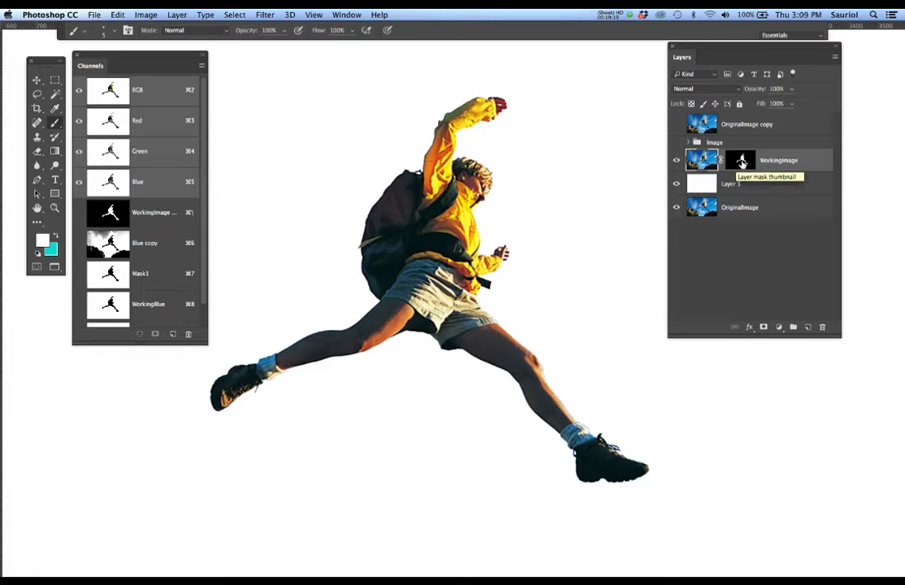
# Step: Duplicate the WorkingImage layer together with its layer mask
pyautogui.moveTo(741, 163); pyautogui.dragTo(808, 327)
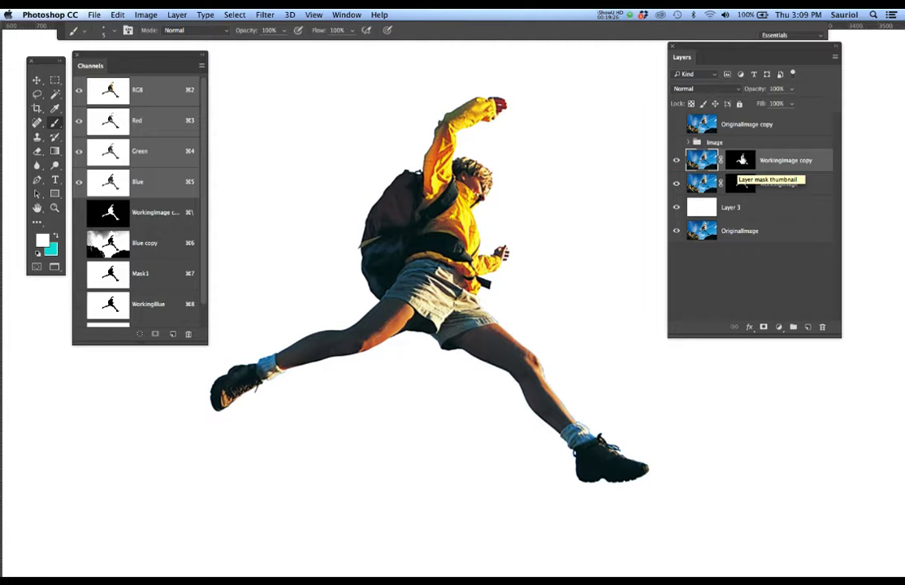
# Step: Delete the layer mask from WorkingImage copy and hide the masked WorkingImage layer
pyautogui.rightClick(741, 162)
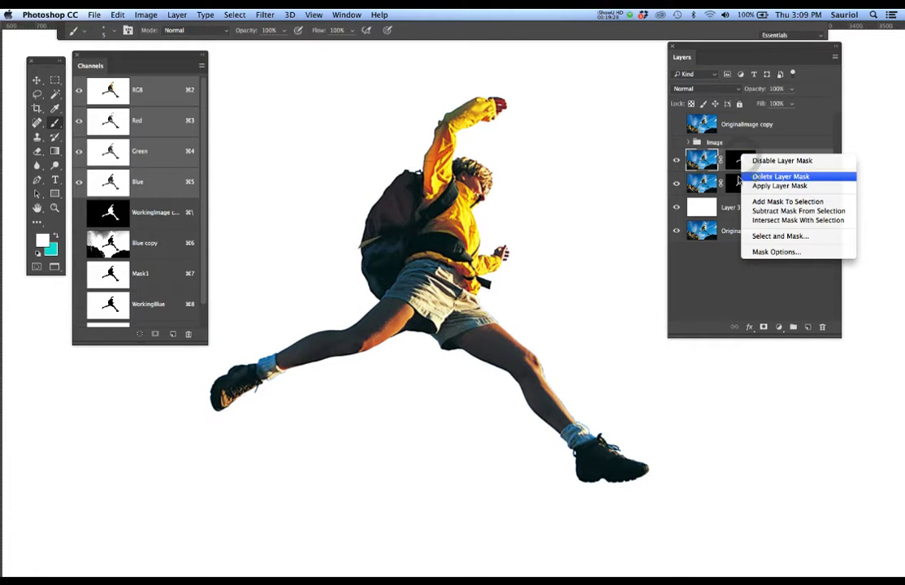
pyautogui.click(755, 175)
pyautogui.click(676, 183)
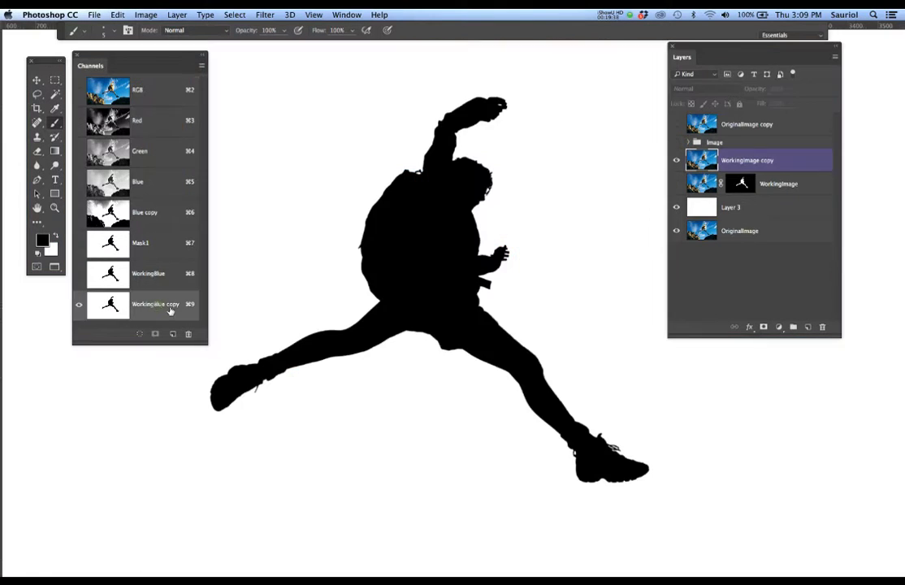
# Step: Invert the WorkingBlue copy channel and return to the composite RGB view
pyautogui.click(136, 307)
pyautogui.press('super+i')
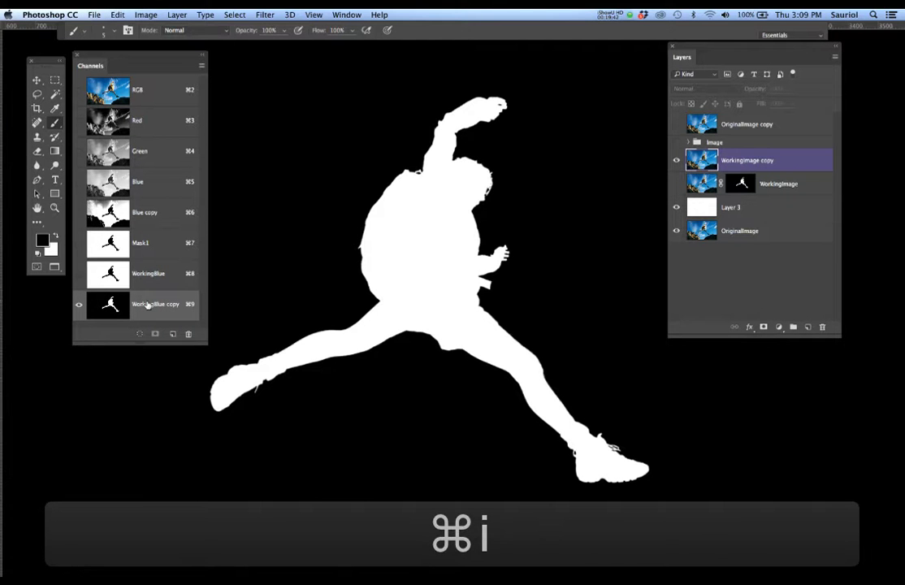
pyautogui.click(168, 93)
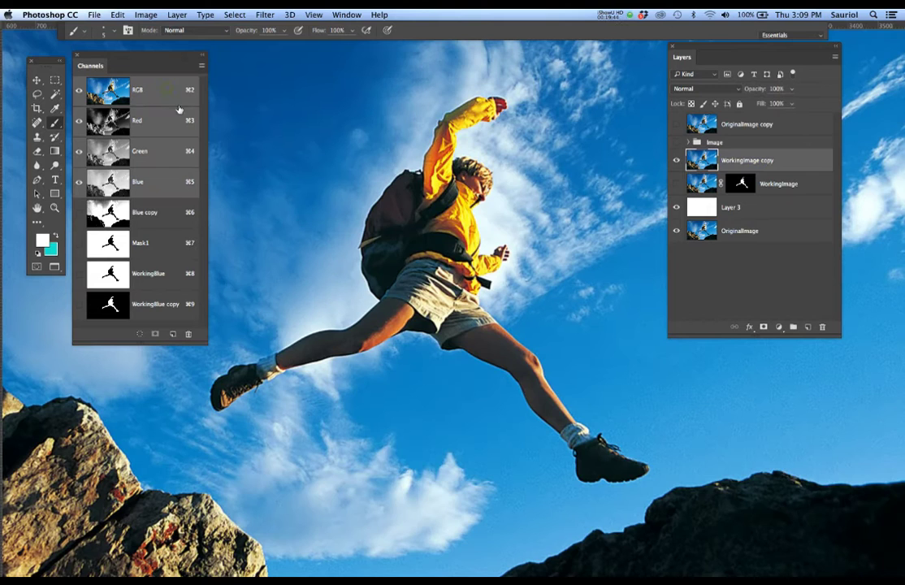
# Step: Load the WorkingBlue copy channel as a selection and copy the hiker from WorkingImage copy onto a new layer
pyautogui.keyDown('super'); pyautogui.click(110, 305); pyautogui.keyUp('super')
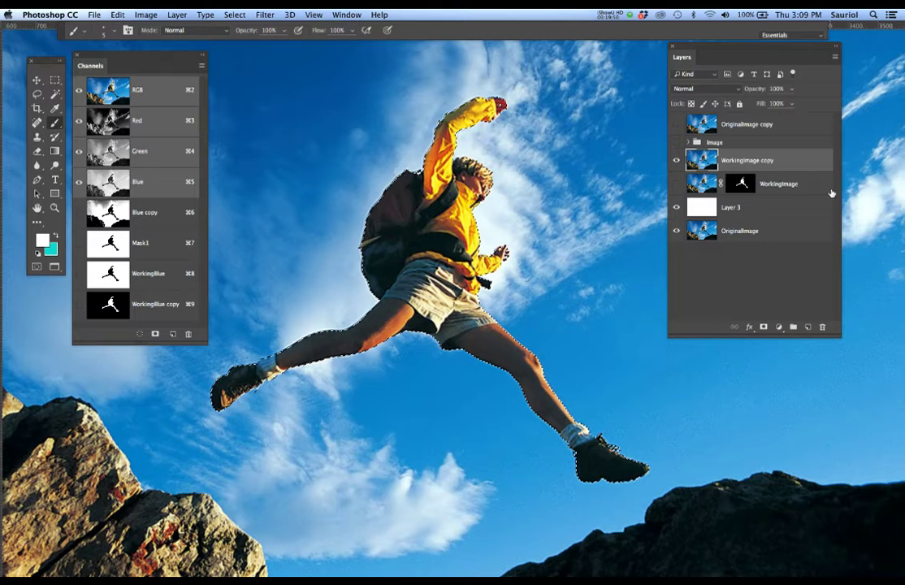
pyautogui.click(760, 160)
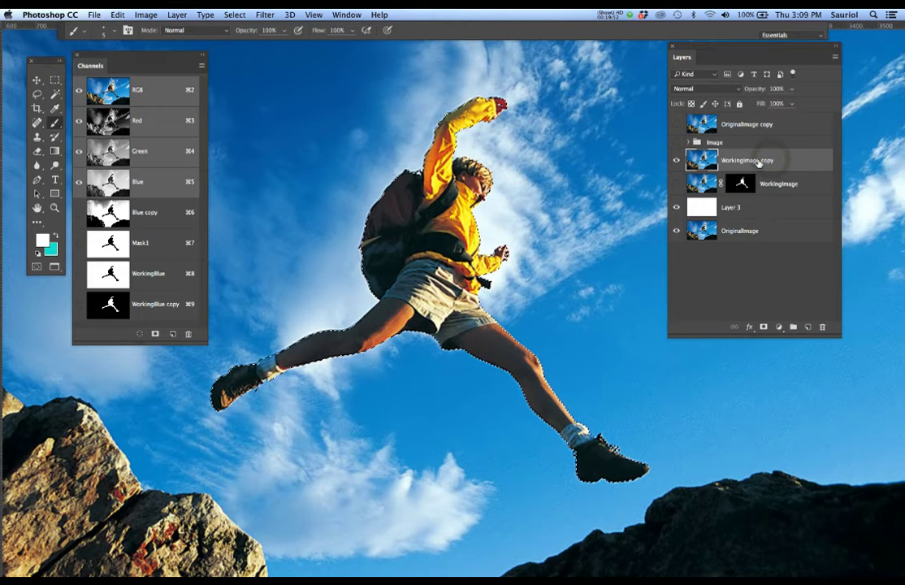
pyautogui.press('super+j')
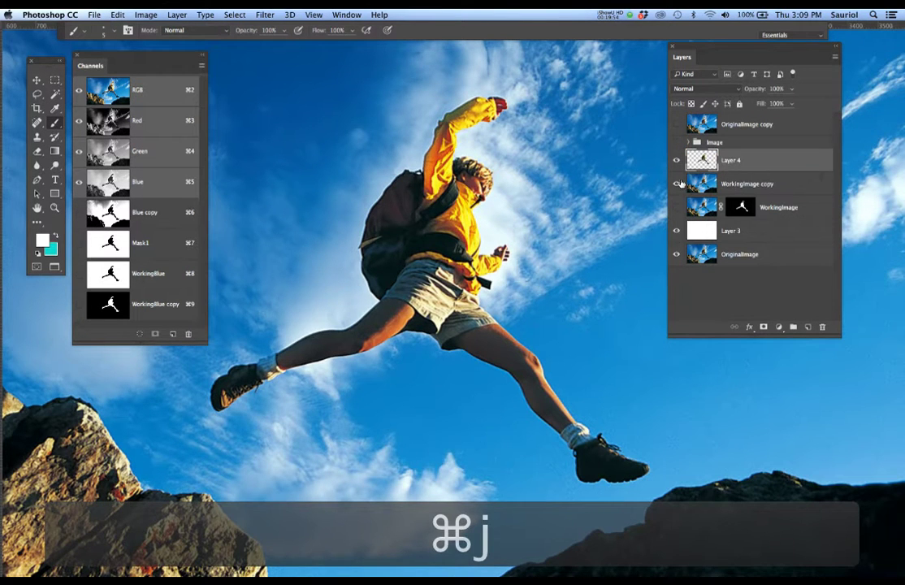
# Step: Hide WorkingImage copy, Layer 3 and OriginalImage so only the hiker cutout on Layer 4 is displayed
pyautogui.click(678, 184)
pyautogui.click(677, 231)
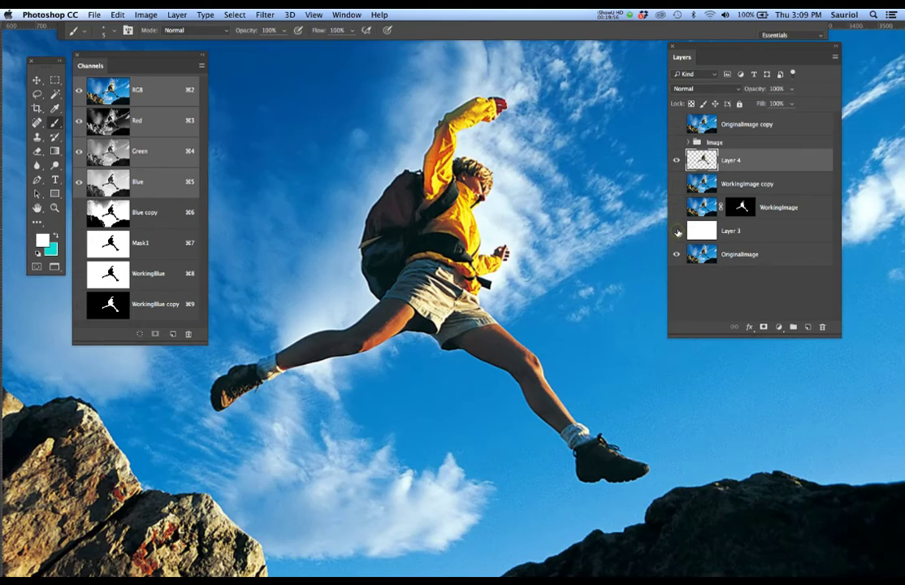
pyautogui.click(676, 254)
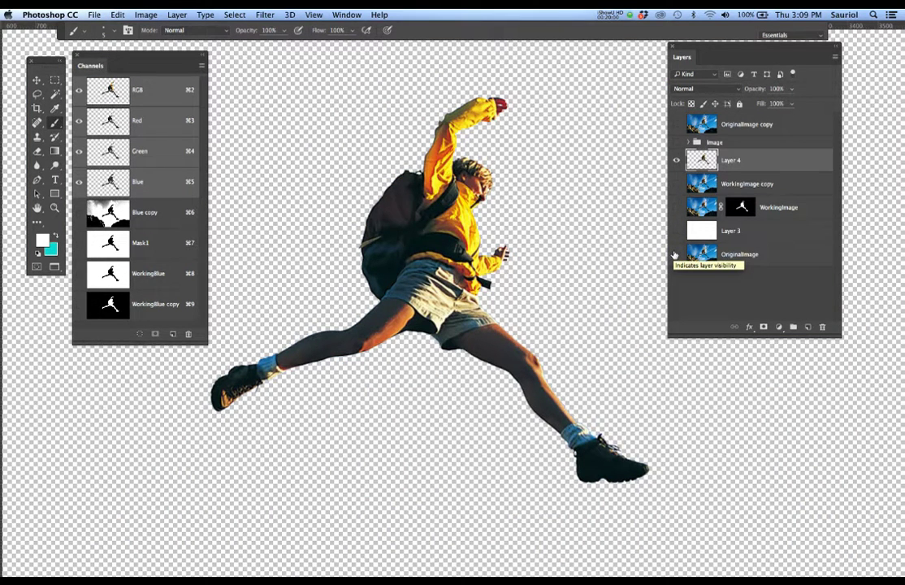
# Step: Display only WorkingImage over the white Layer 3 and permanently apply WorkingImage's layer mask
pyautogui.click(676, 160)
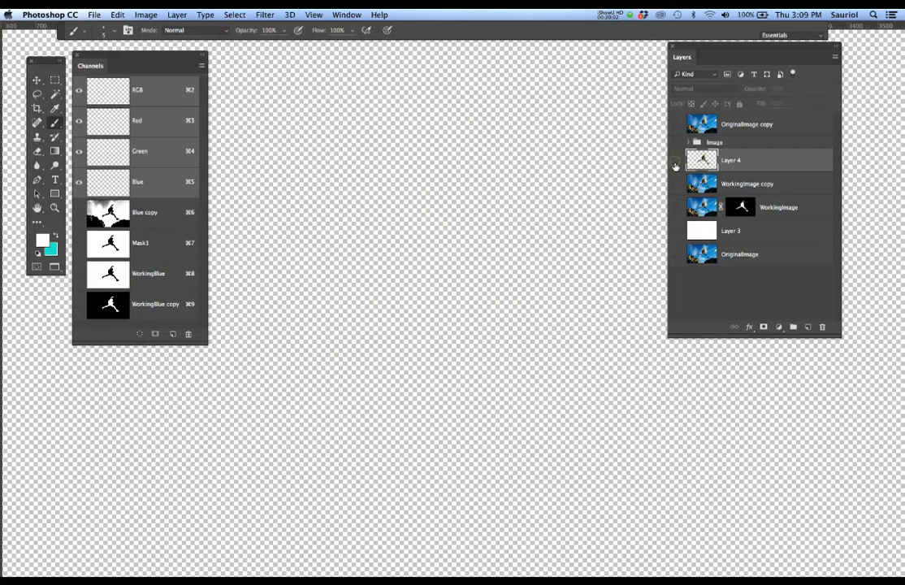
pyautogui.click(676, 231)
pyautogui.click(675, 207)
pyautogui.click(702, 207)
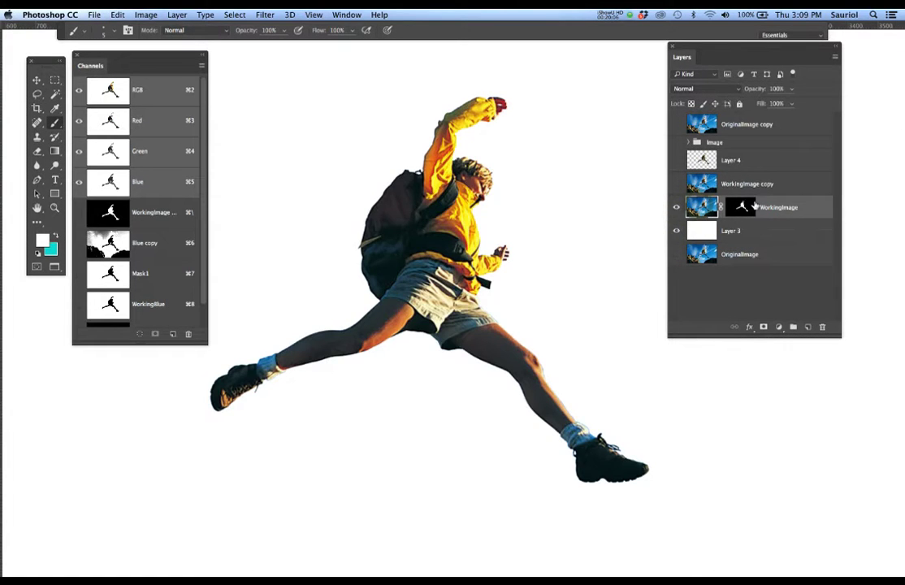
pyautogui.rightClick(745, 204)
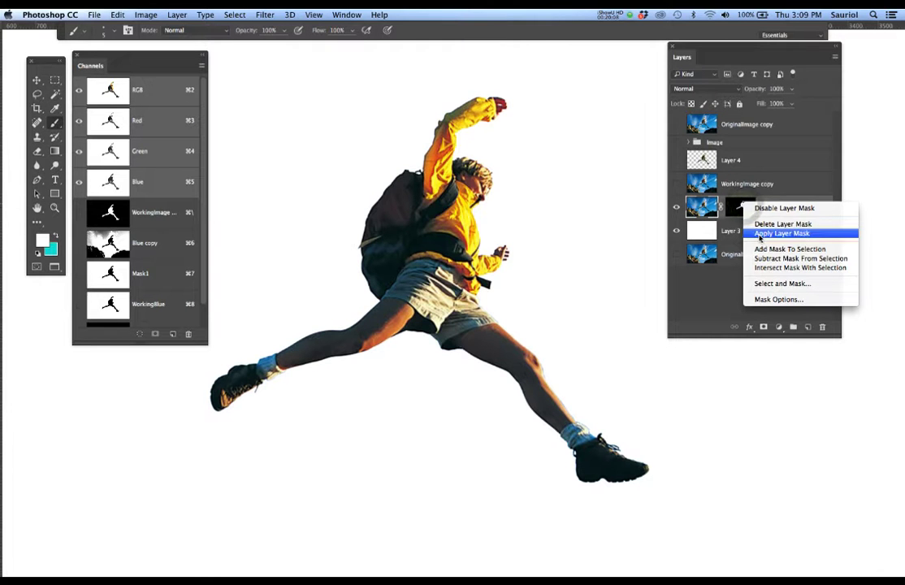
pyautogui.click(759, 234)
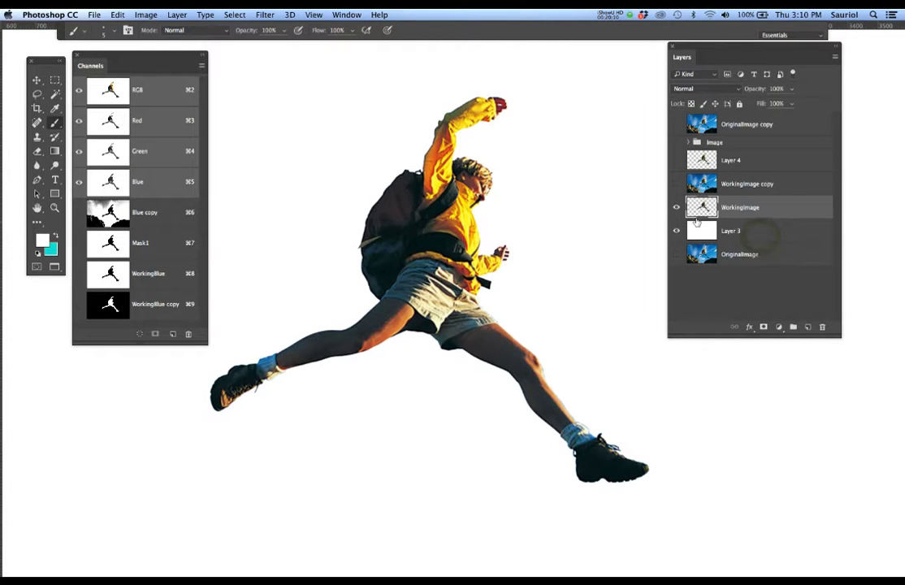
# Step: Move WorkingImage directly below Layer 4, compare the two hiker cutouts, and hide both layers
pyautogui.moveTo(740, 210); pyautogui.dragTo(683, 171)
pyautogui.click(676, 161)
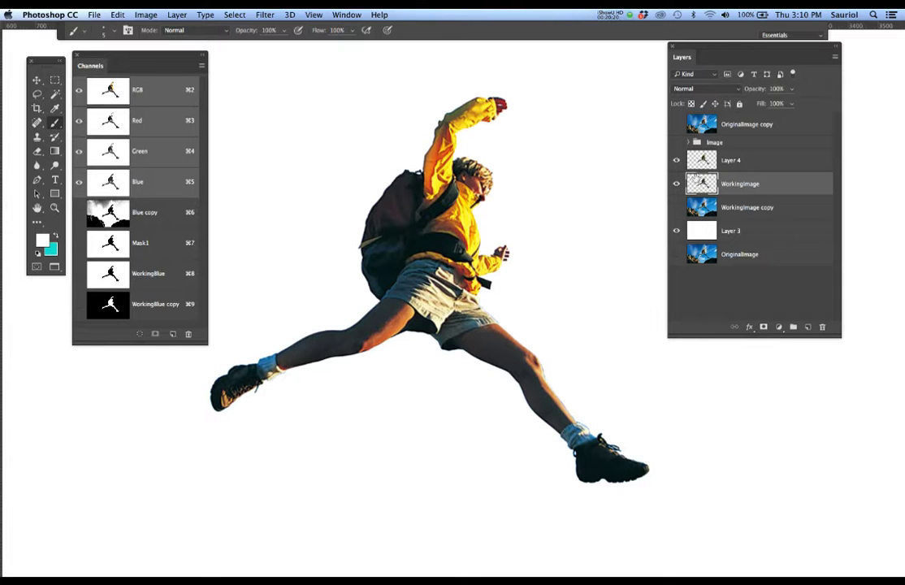
pyautogui.click(677, 161)
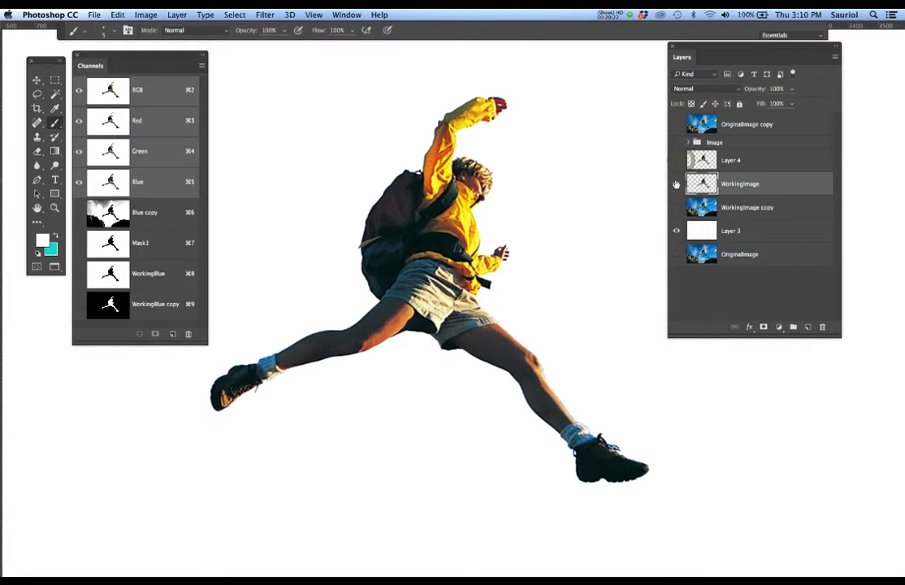
pyautogui.click(676, 183)
pyautogui.click(676, 184)
pyautogui.click(676, 184)
# Step: Show and select WorkingImage copy, and load the WorkingBlue copy channel as a selection around the hiker
pyautogui.click(676, 207)
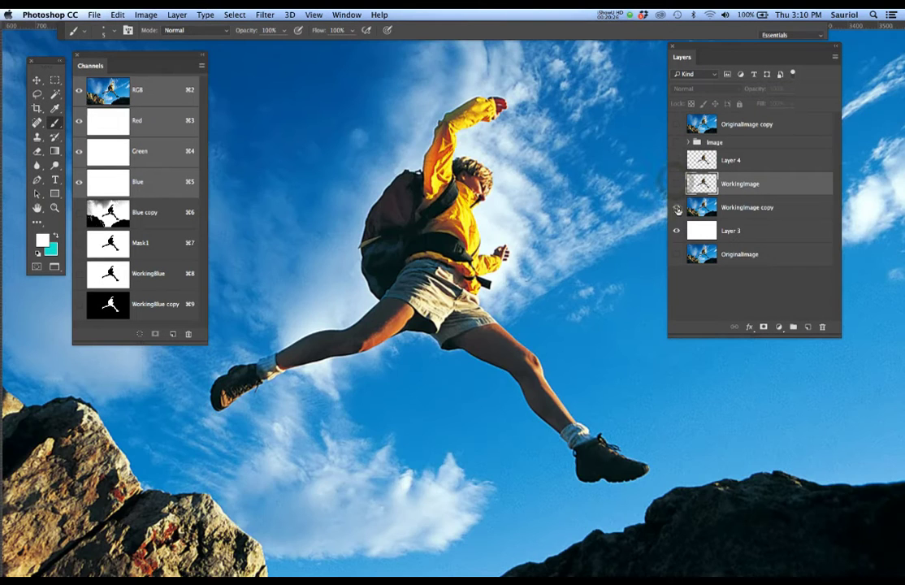
pyautogui.click(745, 209)
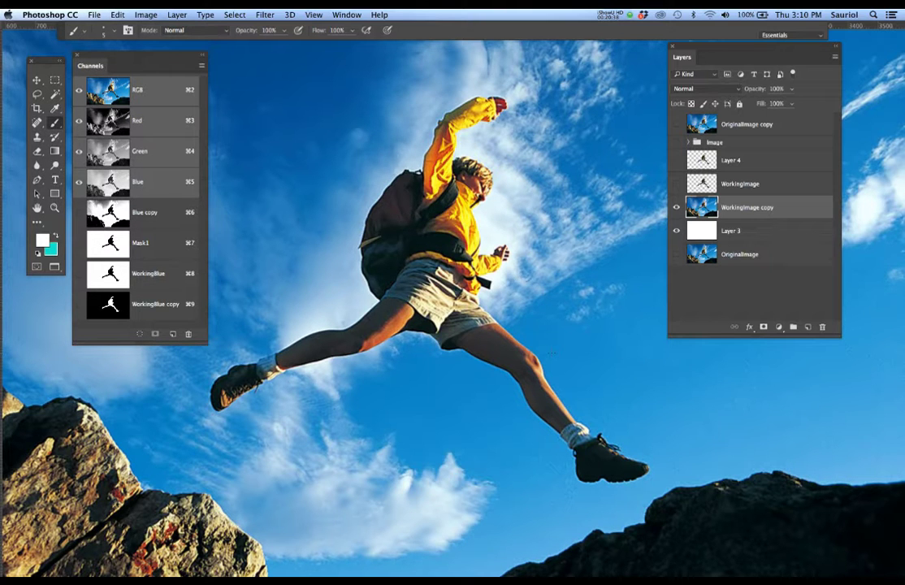
pyautogui.scroll(3, 506, 307)
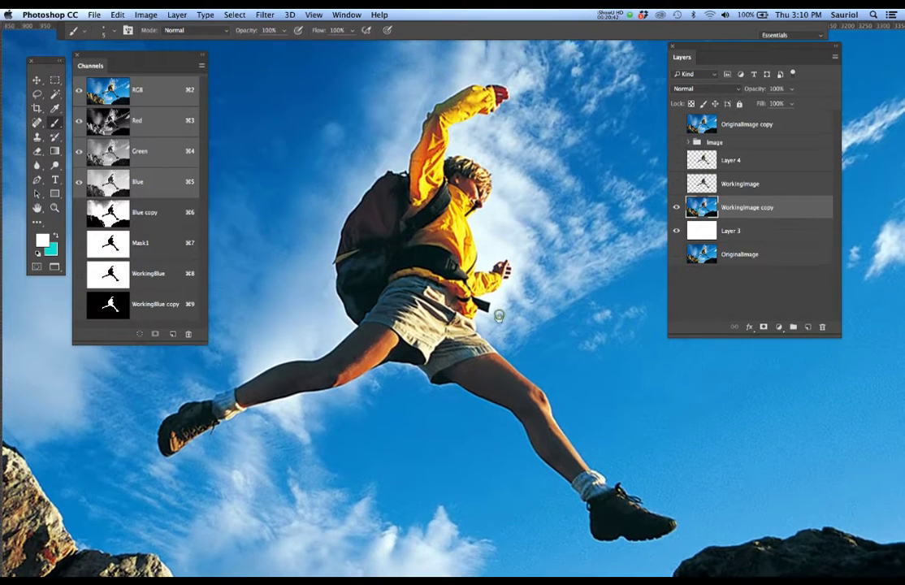
pyautogui.moveTo(499, 315); pyautogui.dragTo(499, 317)
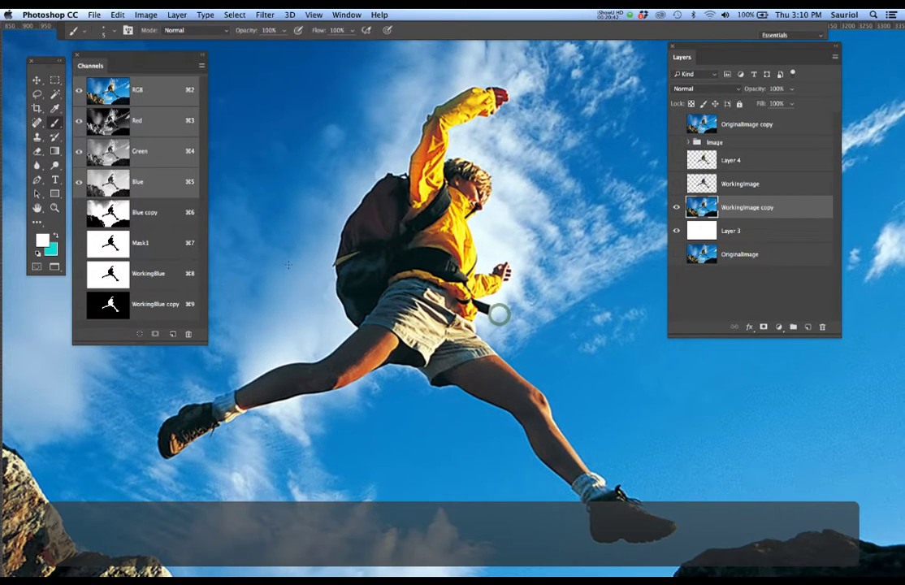
pyautogui.keyDown('super'); pyautogui.click(112, 305); pyautogui.keyUp('super')
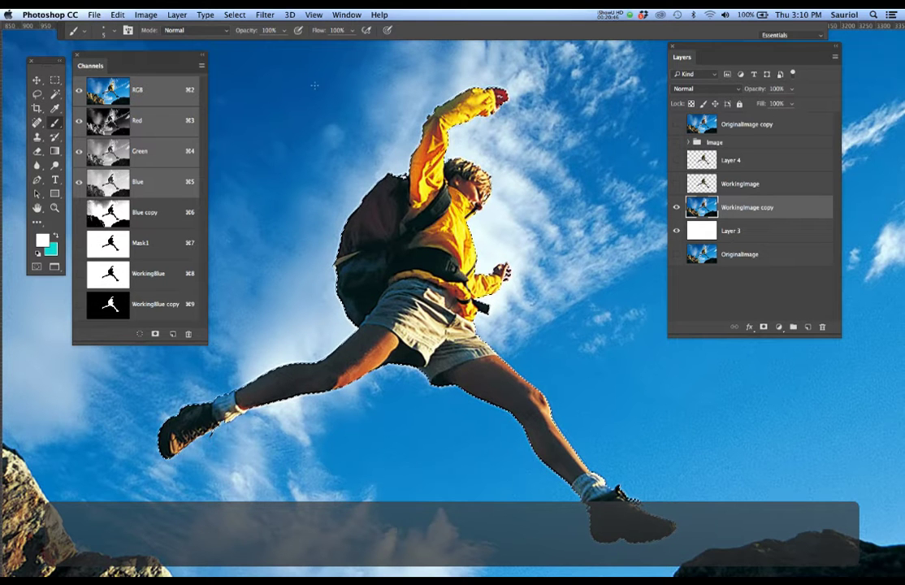
# Step: Expand the hiker selection by 20 pixels
pyautogui.click(235, 15)
pyautogui.moveTo(282, 164)
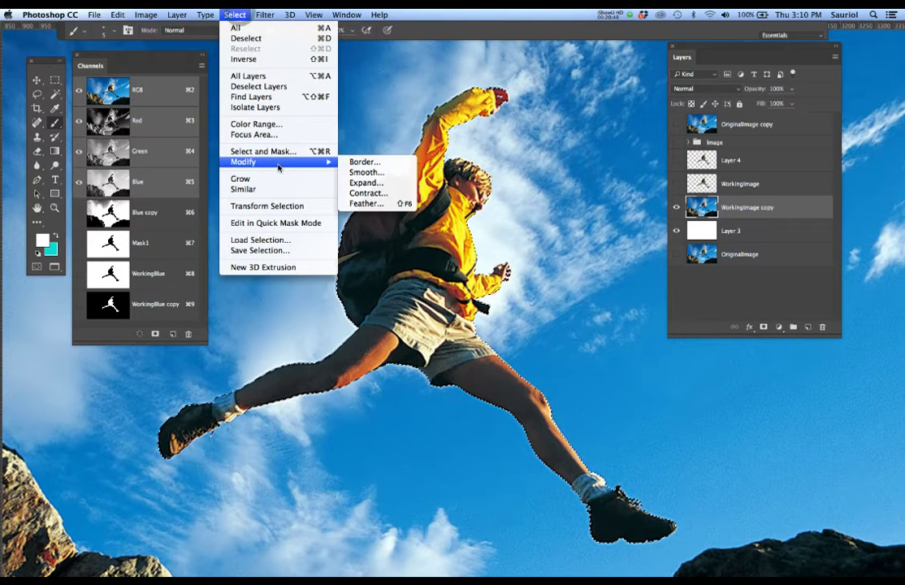
pyautogui.click(377, 183)
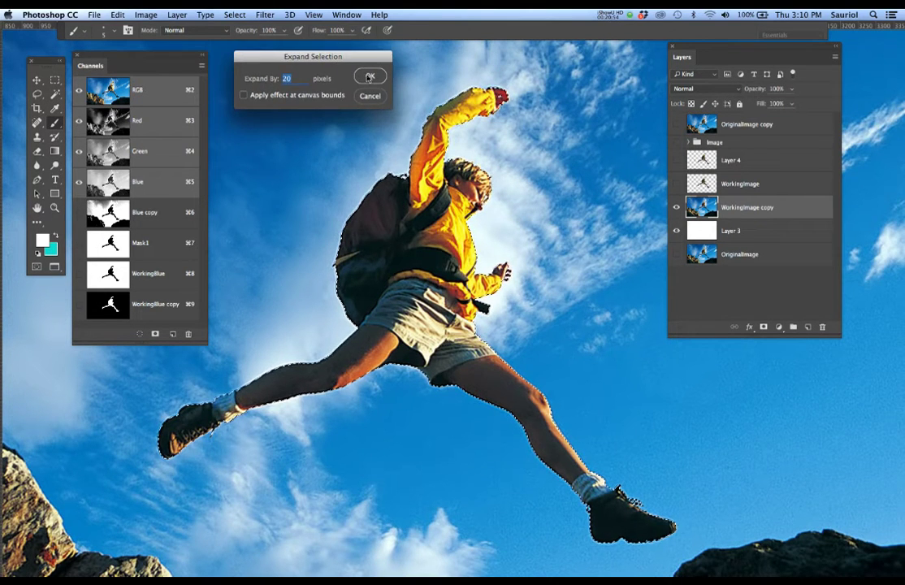
pyautogui.click(369, 76)
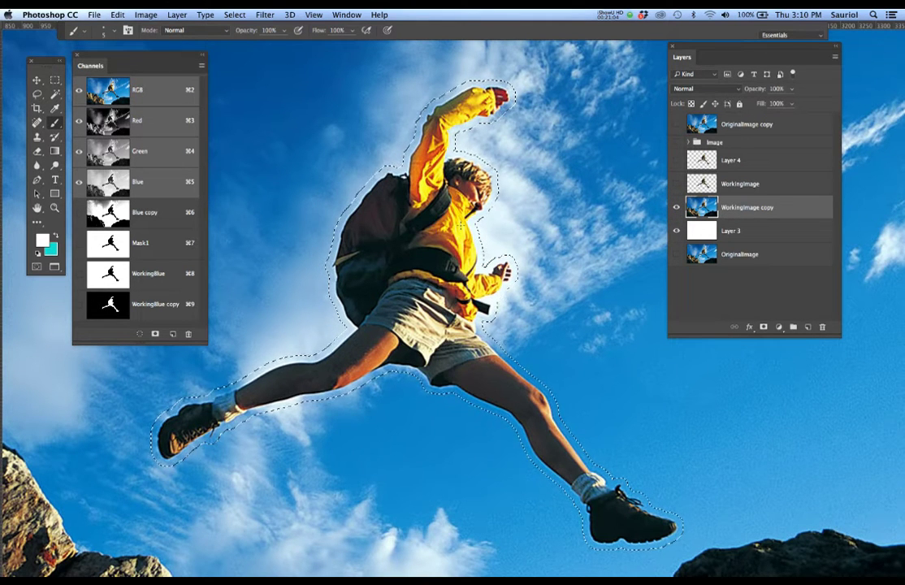
# Step: Try a Content-Aware fill at 5% opacity on the expanded selection, undo it, and toggle WorkingImage copy's visibility off and on
pyautogui.click(118, 14)
pyautogui.click(127, 179)
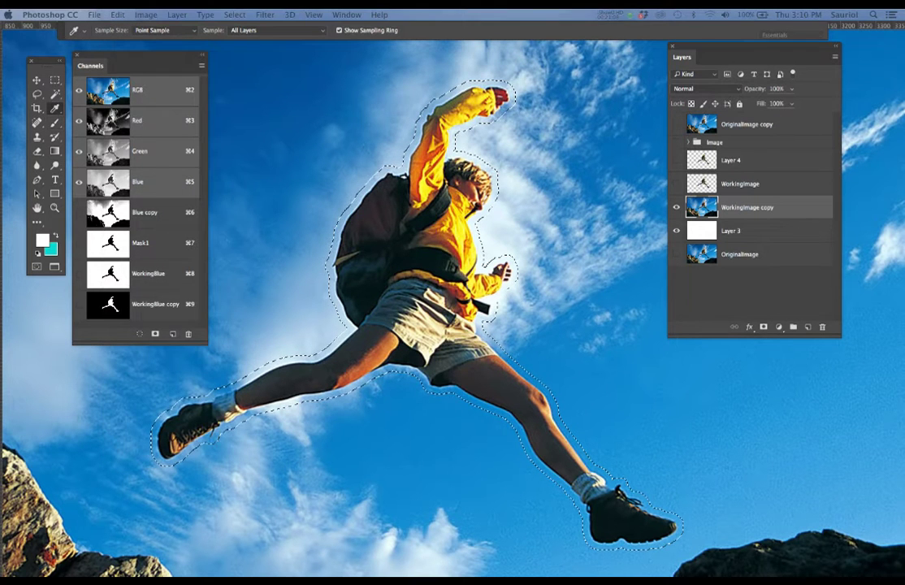
pyautogui.moveTo(359, 182); pyautogui.dragTo(369, 100)
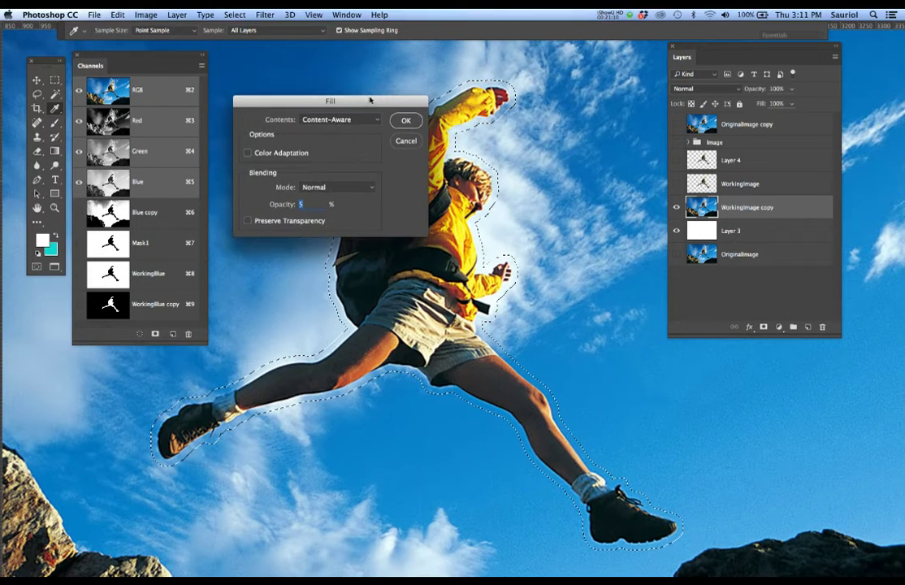
pyautogui.click(339, 122)
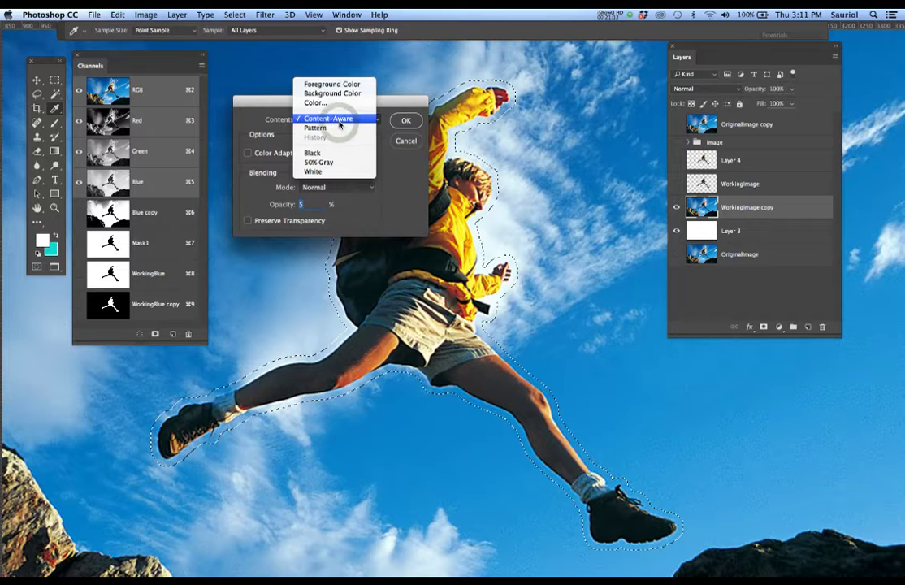
pyautogui.click(329, 119)
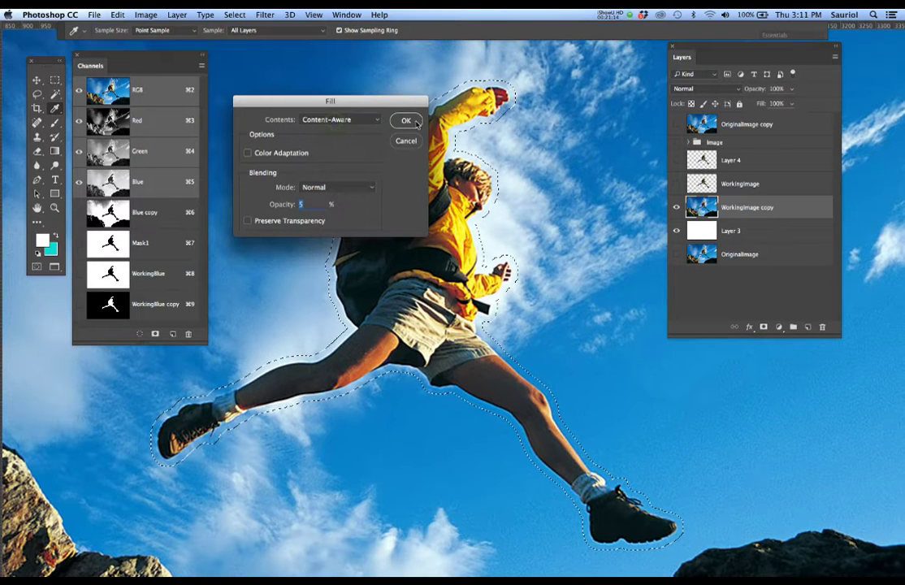
pyautogui.press('Return')
pyautogui.press('b')
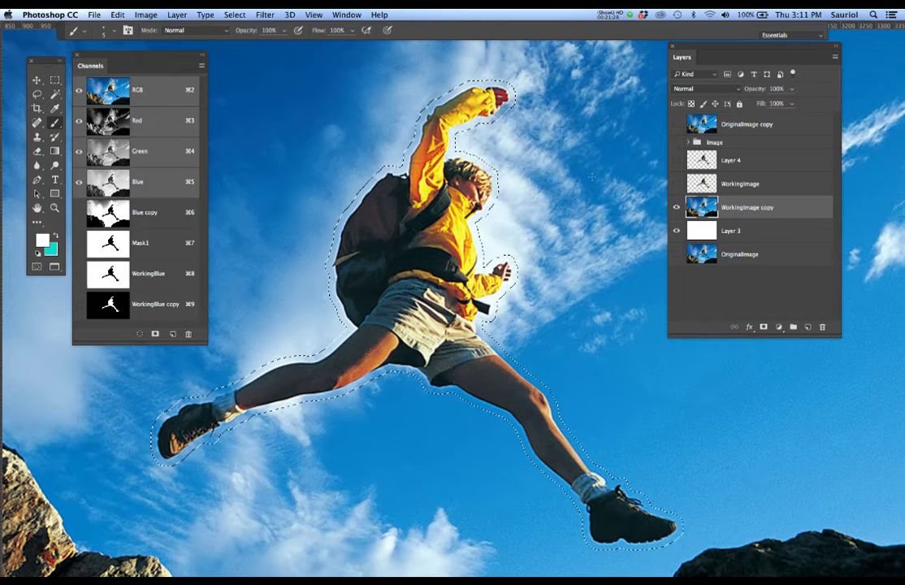
pyautogui.press('super+z')
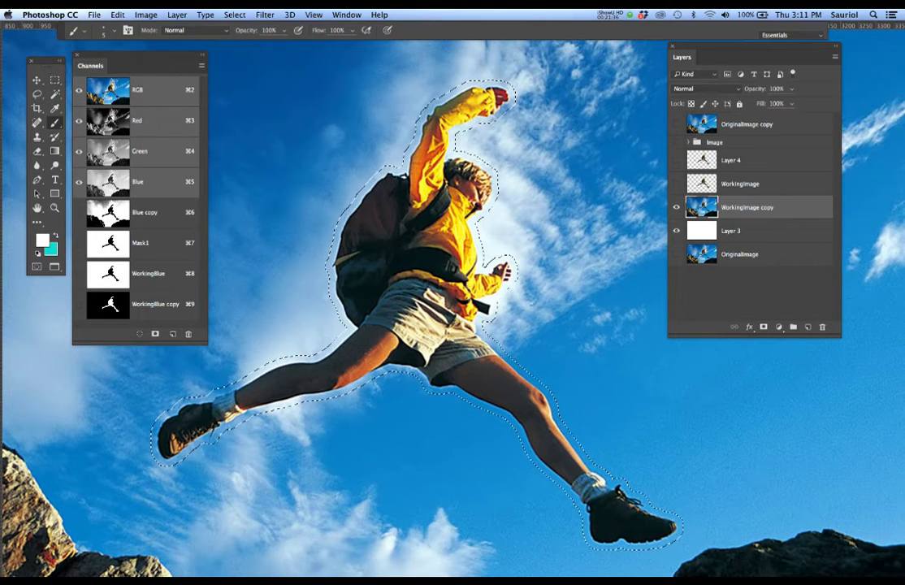
pyautogui.click(677, 208)
pyautogui.click(677, 209)
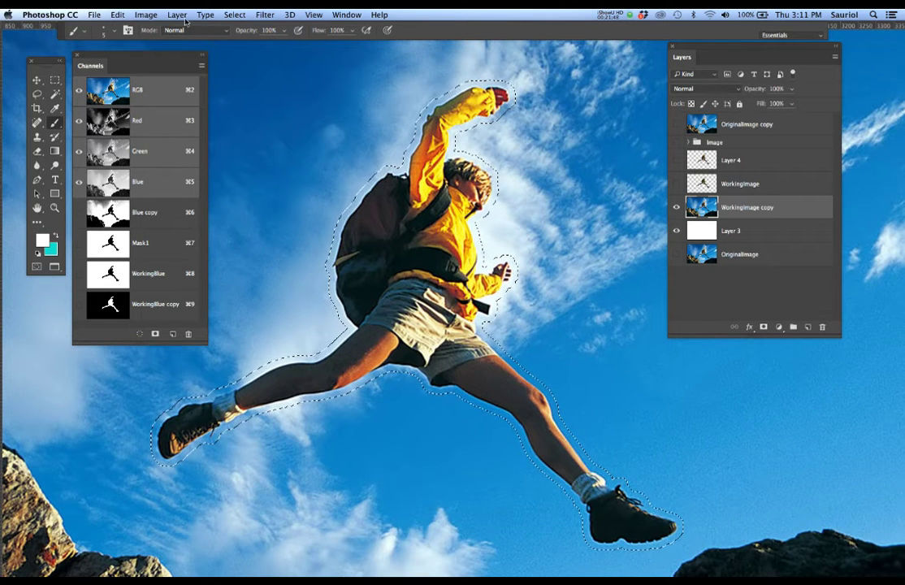
# Step: Fill the expanded hiker selection on WorkingImage copy with Content-Aware at 100% opacity in Normal mode, and save the document
pyautogui.click(115, 14)
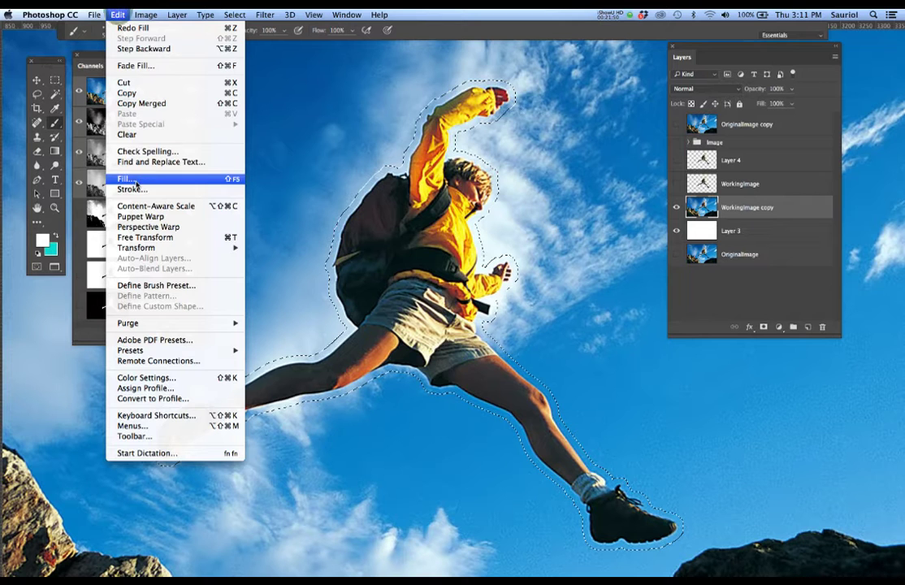
pyautogui.click(126, 179)
pyautogui.moveTo(280, 105); pyautogui.dragTo(354, 59)
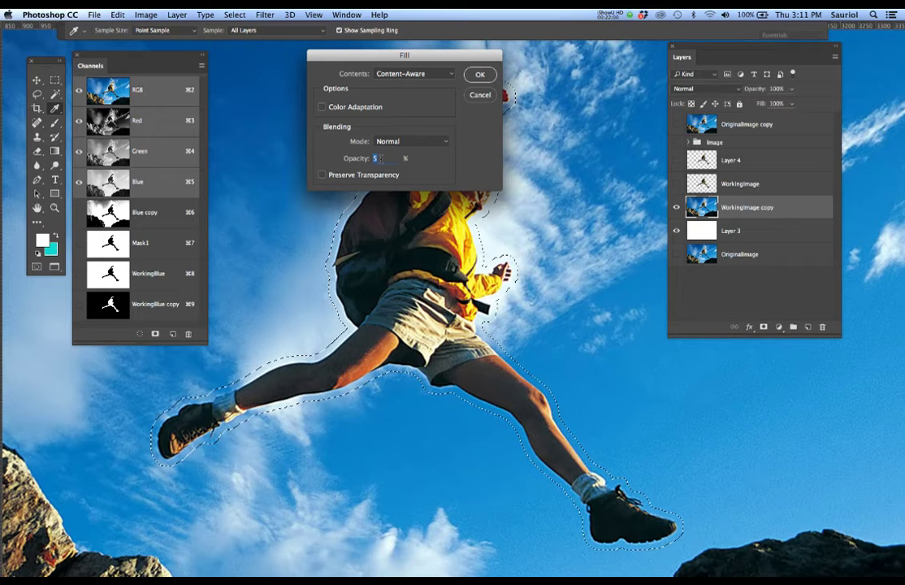
pyautogui.write('100')
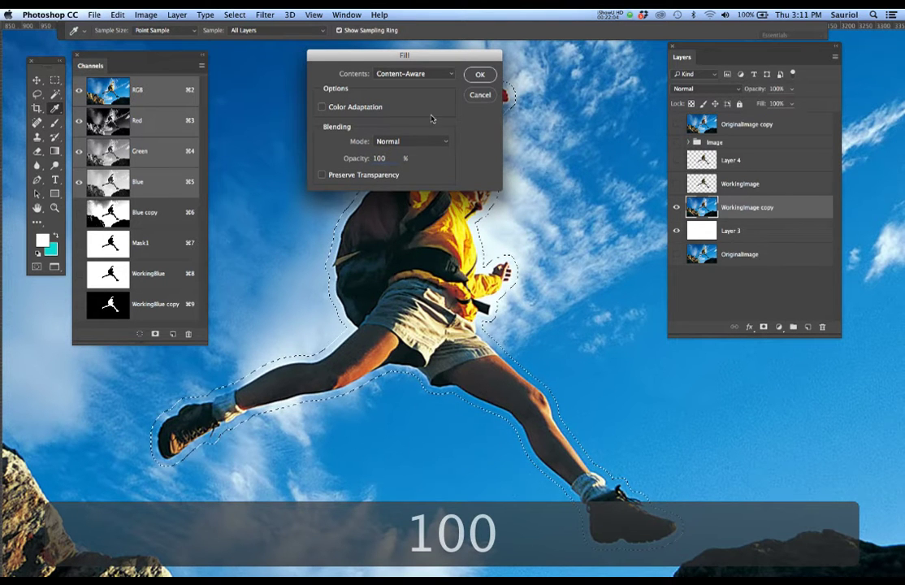
pyautogui.click(481, 77)
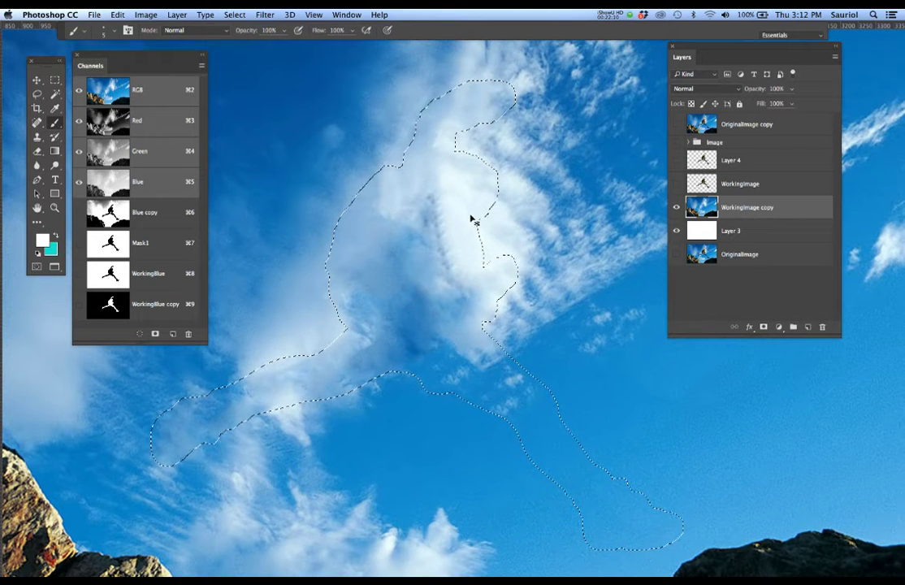
pyautogui.press('super+s')
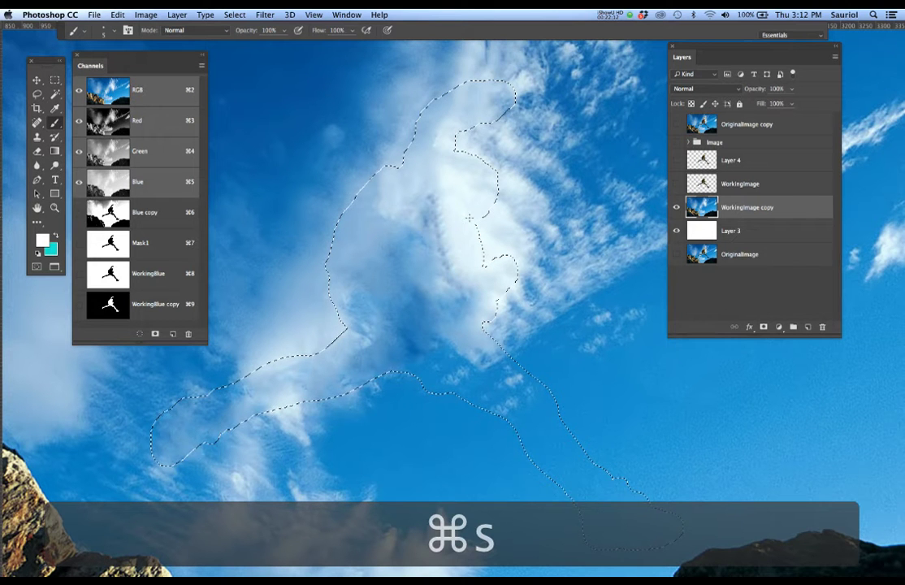
# Step: Deselect the hiker outline, check WorkingImage copy by toggling its visibility, and duplicate that layer
pyautogui.press('super+d')
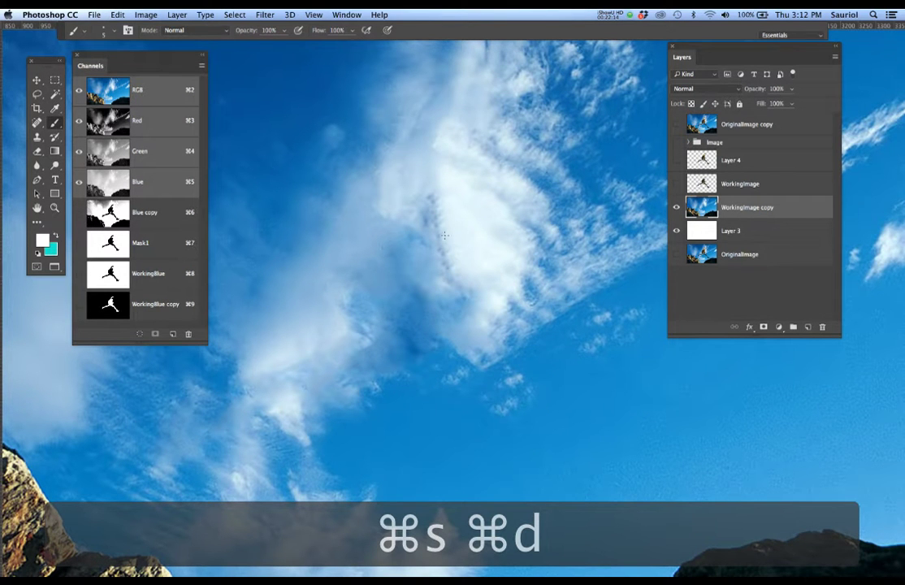
pyautogui.scroll(-3, 451, 238)
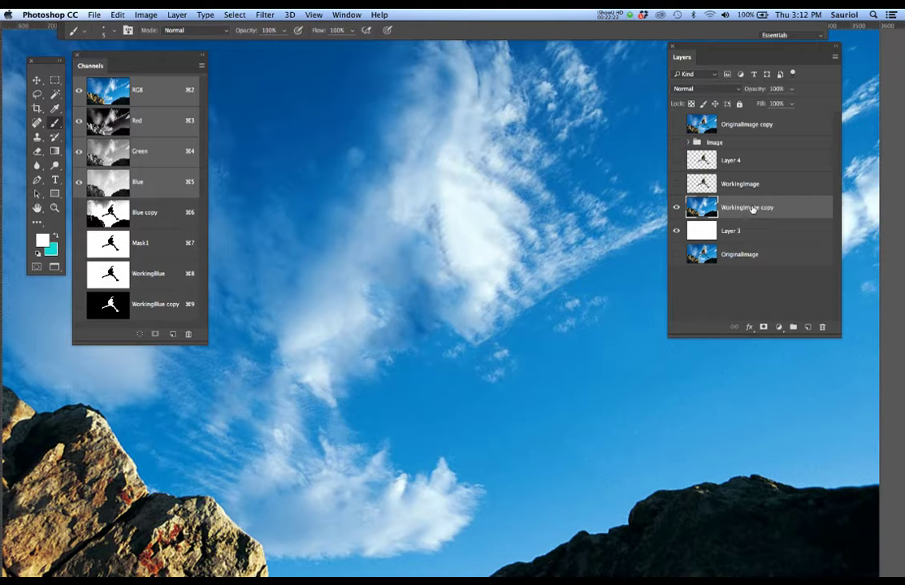
pyautogui.click(676, 207)
pyautogui.click(676, 207)
pyautogui.moveTo(769, 208); pyautogui.dragTo(808, 326)
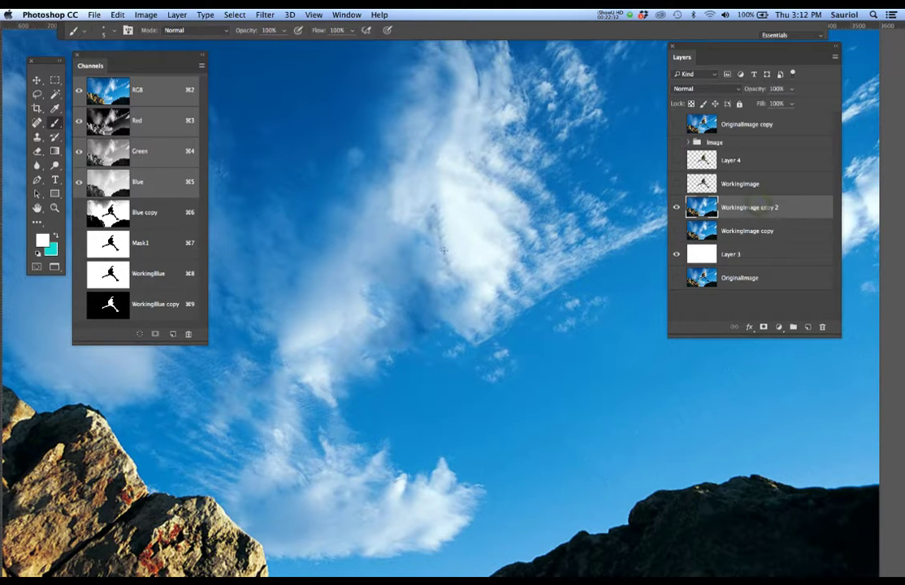
# Step: Set up the Clone Stamp tool with a 200 px brush, 0% hardness and 20% flow
pyautogui.press('s')
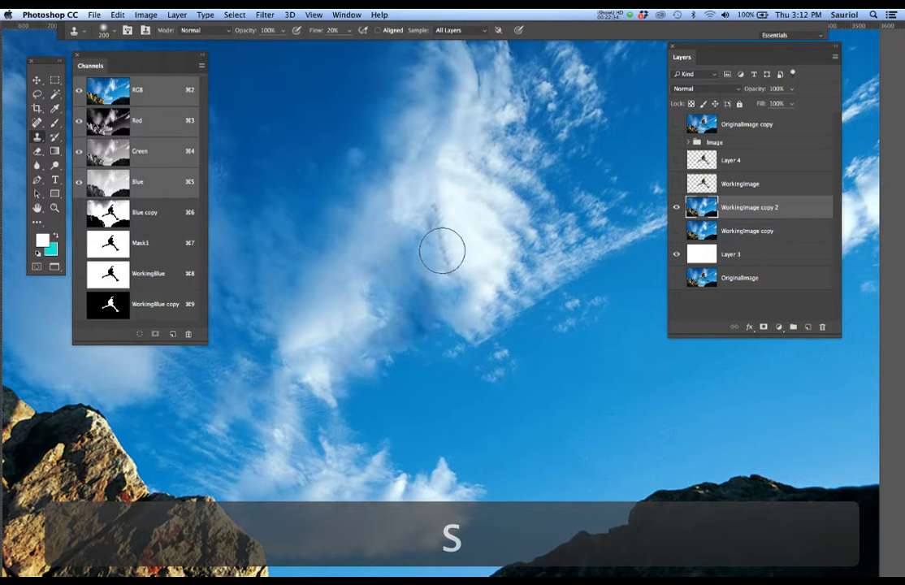
pyautogui.scroll(5, 443, 250)
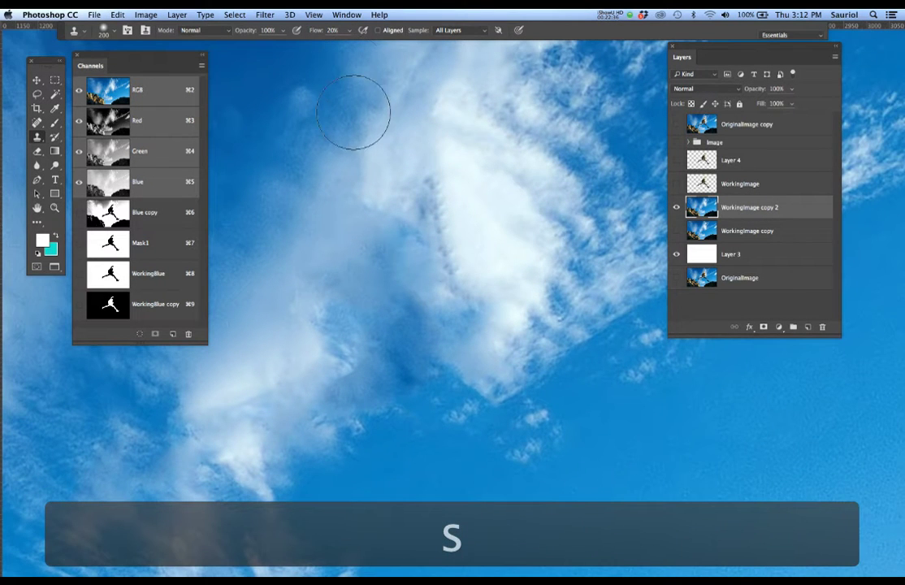
pyautogui.click(333, 30)
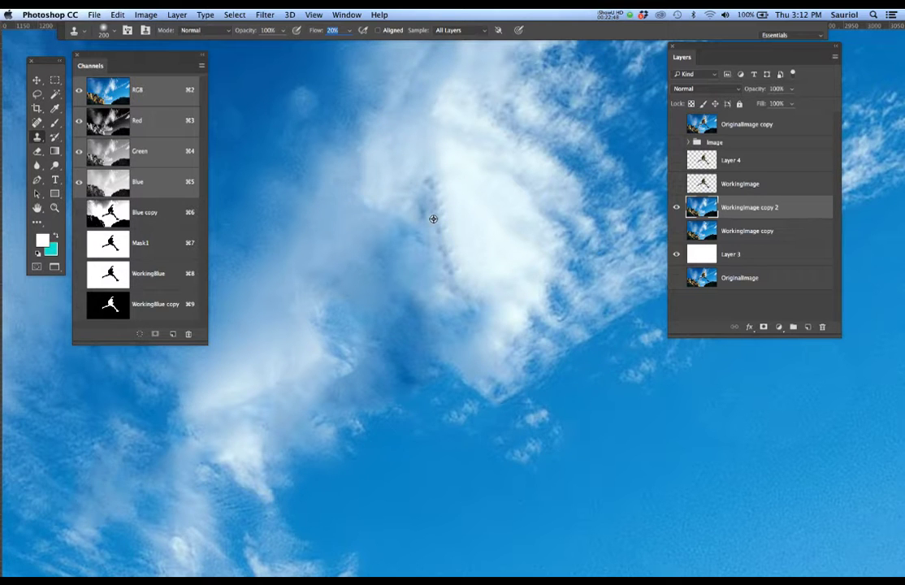
pyautogui.press('super+d')
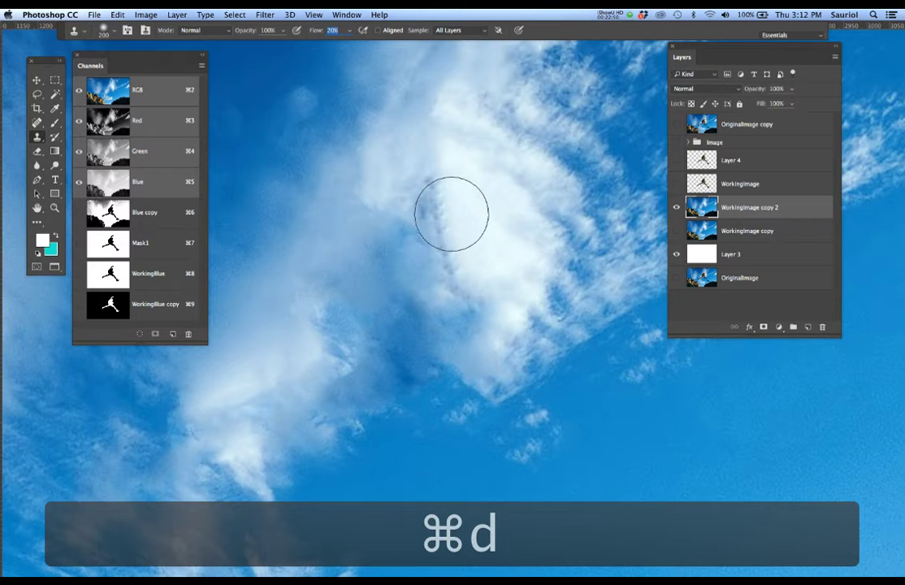
pyautogui.rightClick(483, 227)
pyautogui.moveTo(545, 276); pyautogui.dragTo(541, 277)
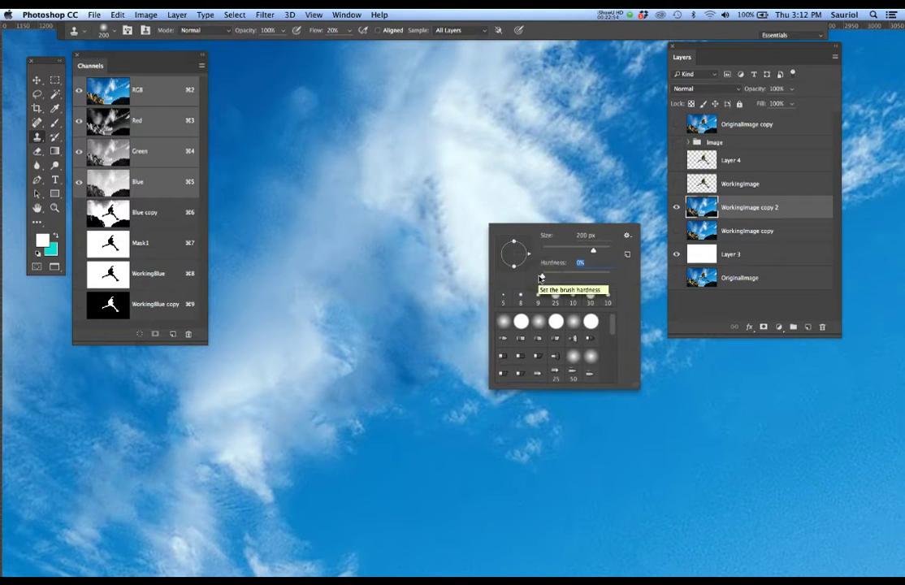
pyautogui.press('Return')
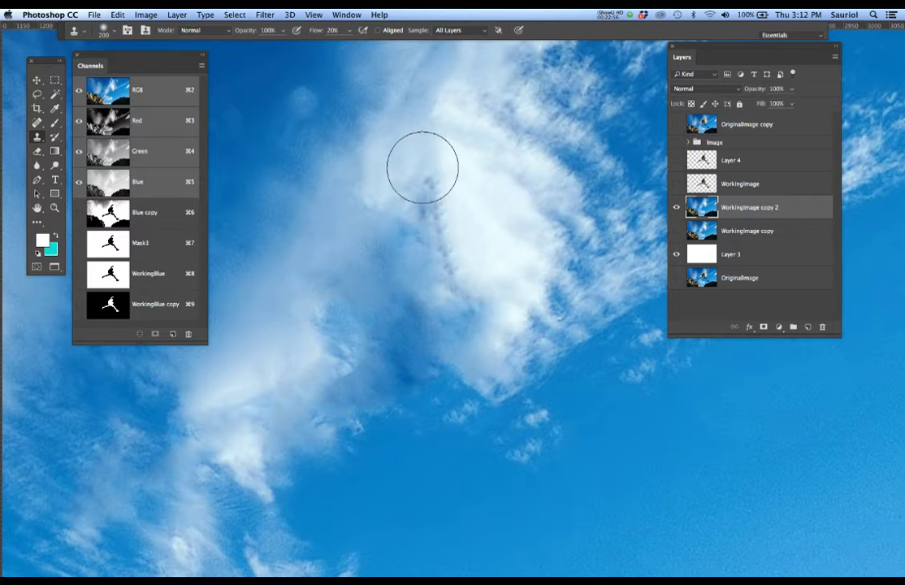
# Step: Clone nearby cloud texture over the dark seam in the central cloud and along its lower-left part on WorkingImage copy 2
pyautogui.keyDown('alt'); pyautogui.click(401, 159); pyautogui.keyUp('alt')
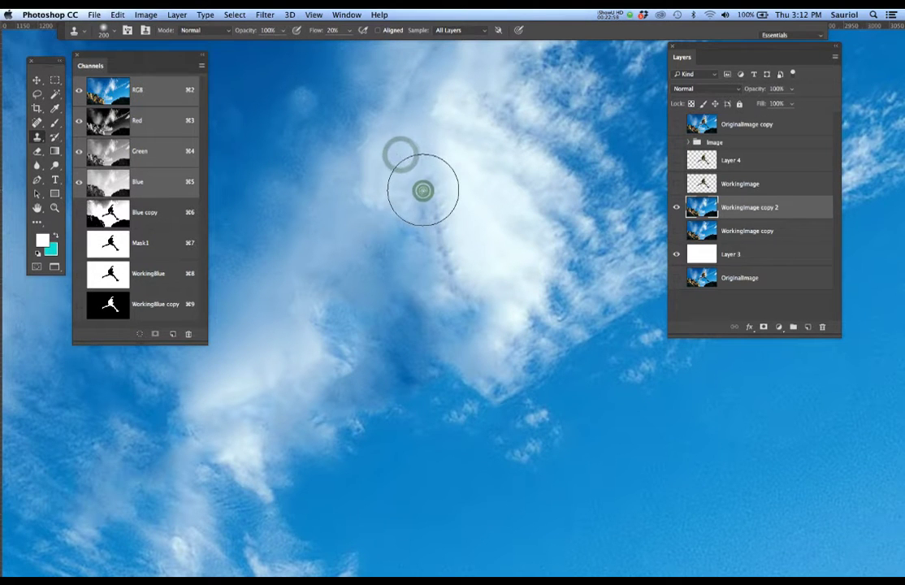
pyautogui.moveTo(404, 230)
pyautogui.mouseDown()
pyautogui.moveTo(436, 240)
pyautogui.moveTo(482, 219)
pyautogui.moveTo(452, 248)
pyautogui.moveTo(444, 277)
pyautogui.moveTo(390, 276)
pyautogui.mouseUp()
pyautogui.keyDown('alt'); pyautogui.click(364, 285); pyautogui.keyUp('alt')
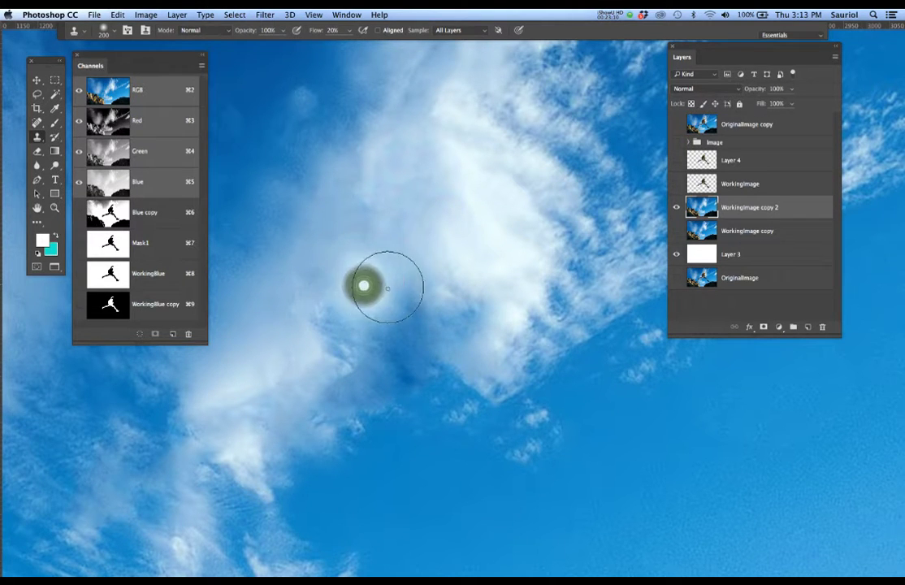
pyautogui.click(407, 199)
pyautogui.click(365, 257)
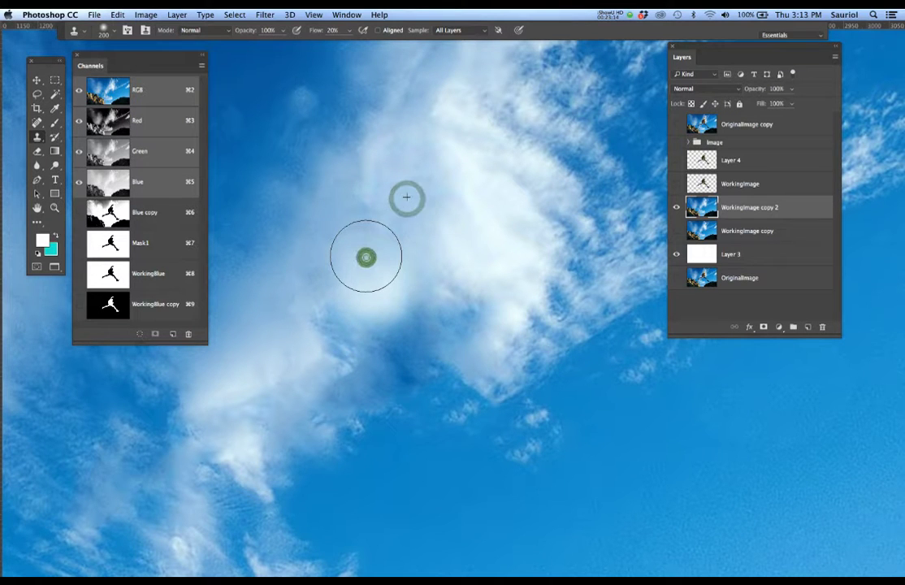
pyautogui.click(327, 299)
pyautogui.click(325, 328)
pyautogui.click(320, 318)
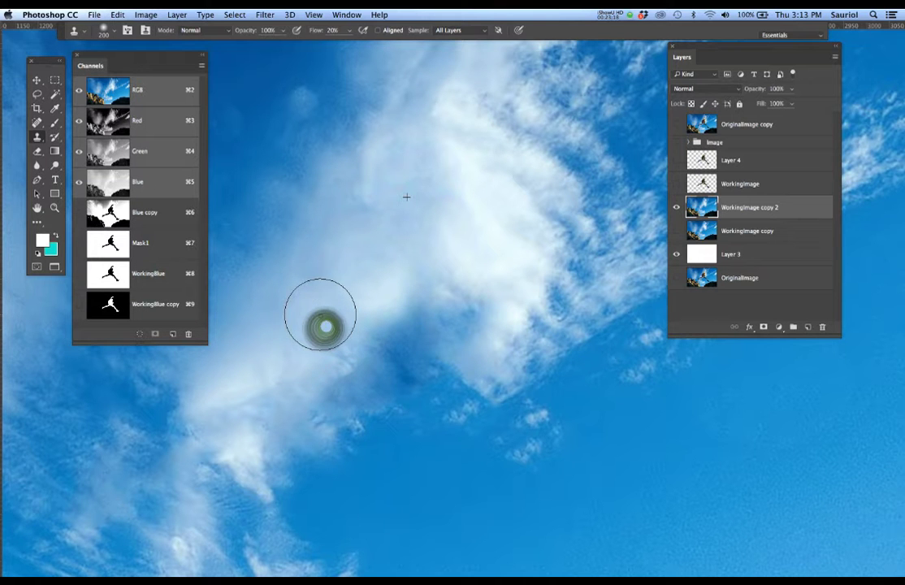
pyautogui.click(303, 319)
pyautogui.click(317, 312)
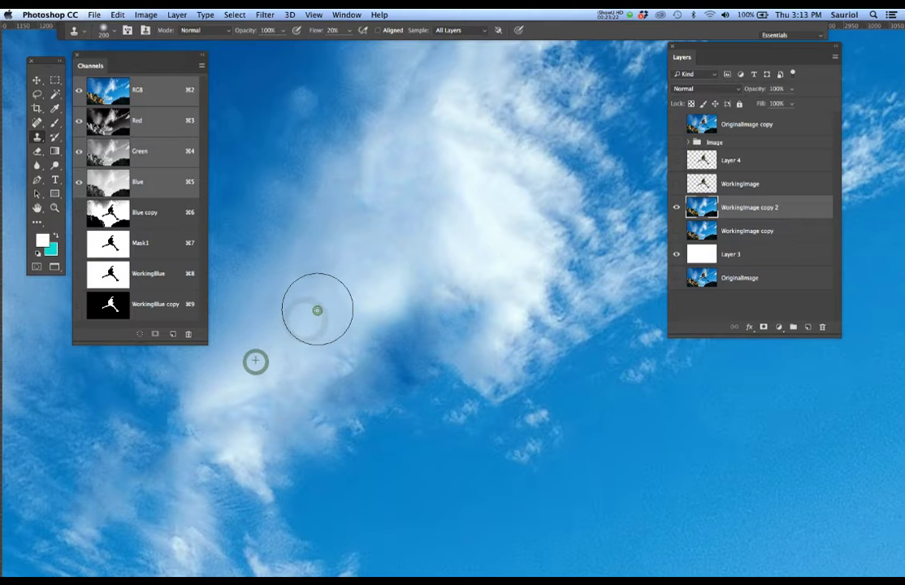
# Step: Clone bright cloud texture over the remaining uneven patches at the lower end of the central cloud
pyautogui.click(430, 281)
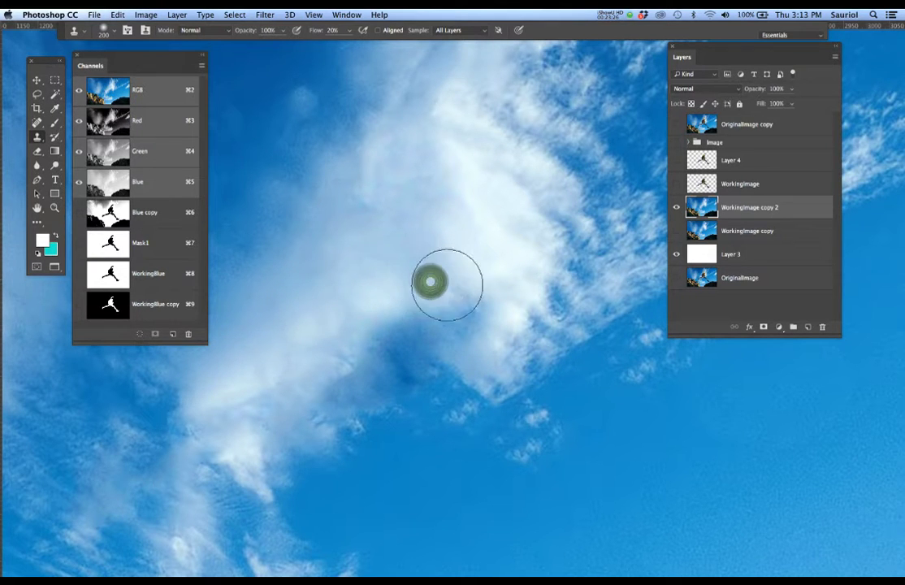
pyautogui.keyDown('alt'); pyautogui.click(483, 260); pyautogui.keyUp('alt')
pyautogui.click(439, 276)
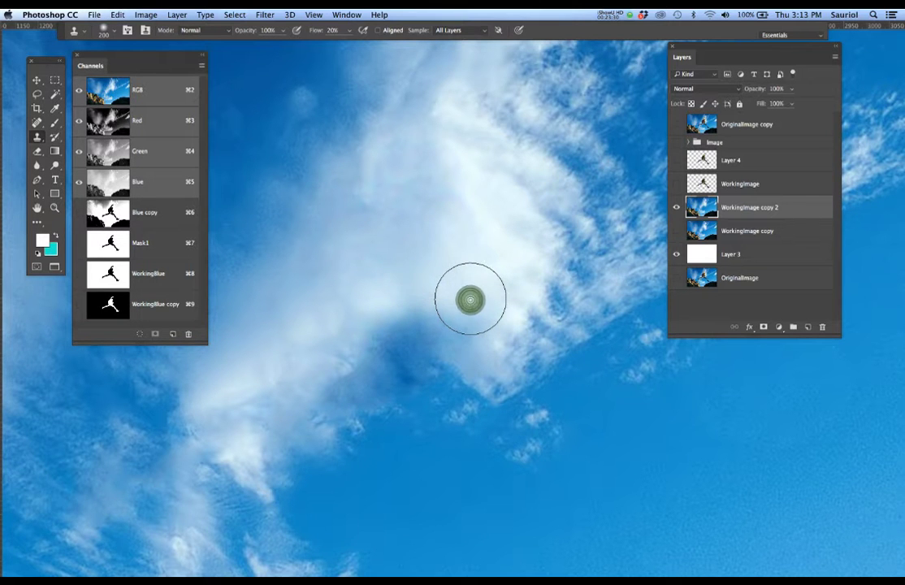
pyautogui.click(430, 299)
# Step: Clone clean blue sky over the dark patch below the central cloud, and add a small cloud wisp there
pyautogui.scroll(-2, 357, 235)
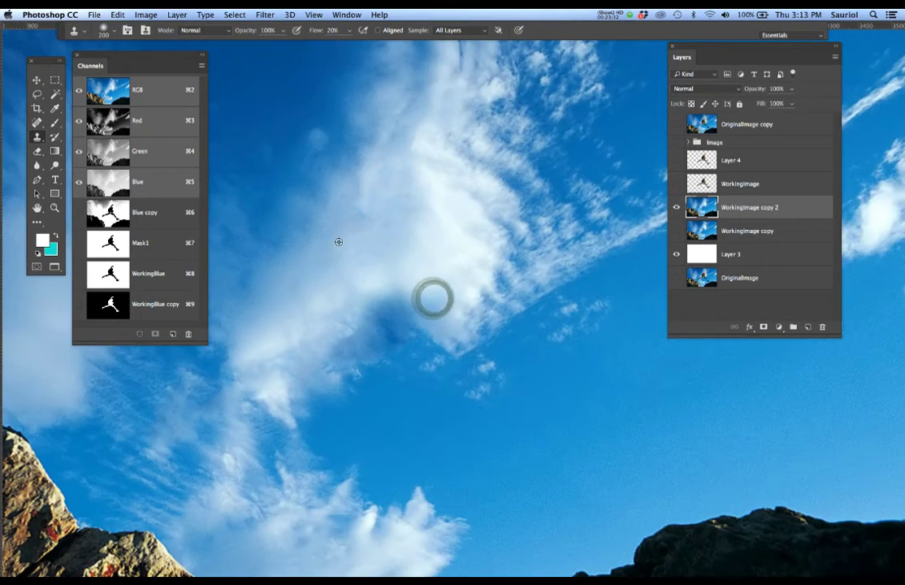
pyautogui.scroll(-3, 339, 241)
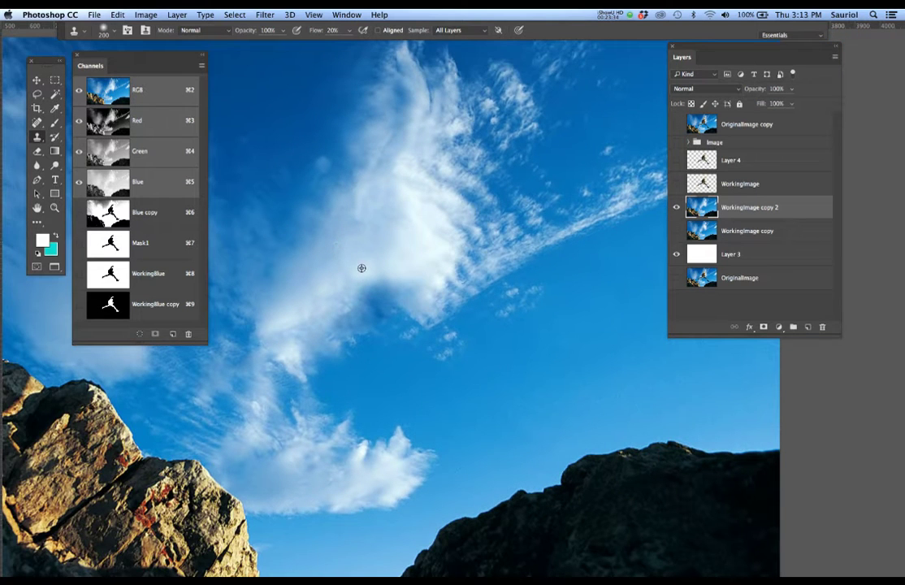
pyautogui.scroll(3, 362, 272)
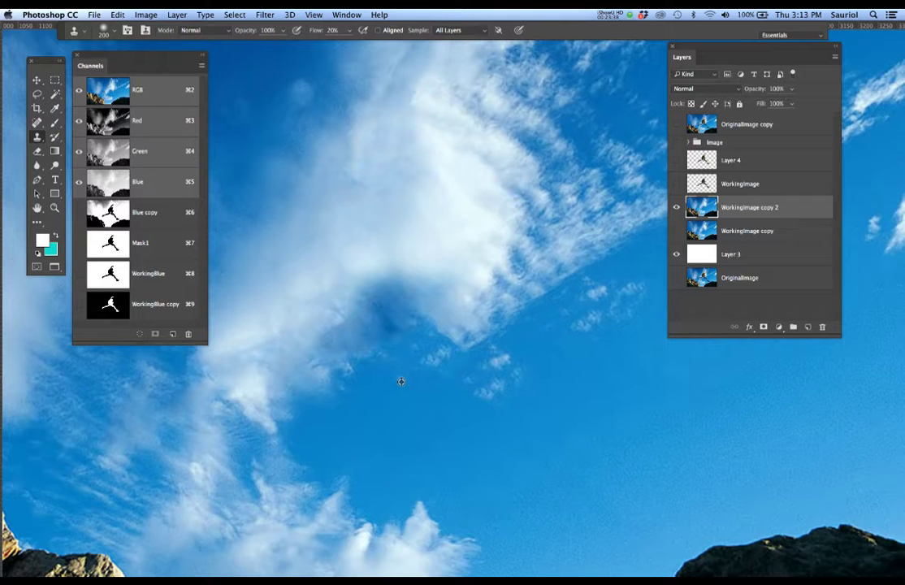
pyautogui.moveTo(398, 368)
pyautogui.mouseDown()
pyautogui.moveTo(392, 333)
pyautogui.moveTo(375, 338)
pyautogui.moveTo(392, 334)
pyautogui.moveTo(403, 364)
pyautogui.mouseUp()
pyautogui.press('super+alt+z')
pyautogui.press('super+alt+z')
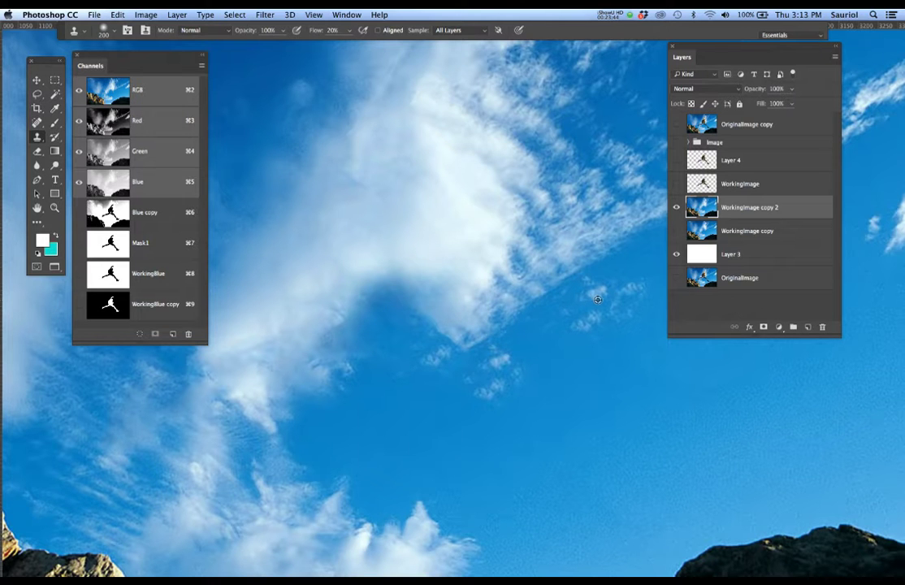
pyautogui.click(400, 317)
pyautogui.moveTo(399, 317)
pyautogui.mouseDown()
pyautogui.moveTo(364, 327)
pyautogui.moveTo(398, 317)
pyautogui.mouseUp()
pyautogui.press('super+alt+z')
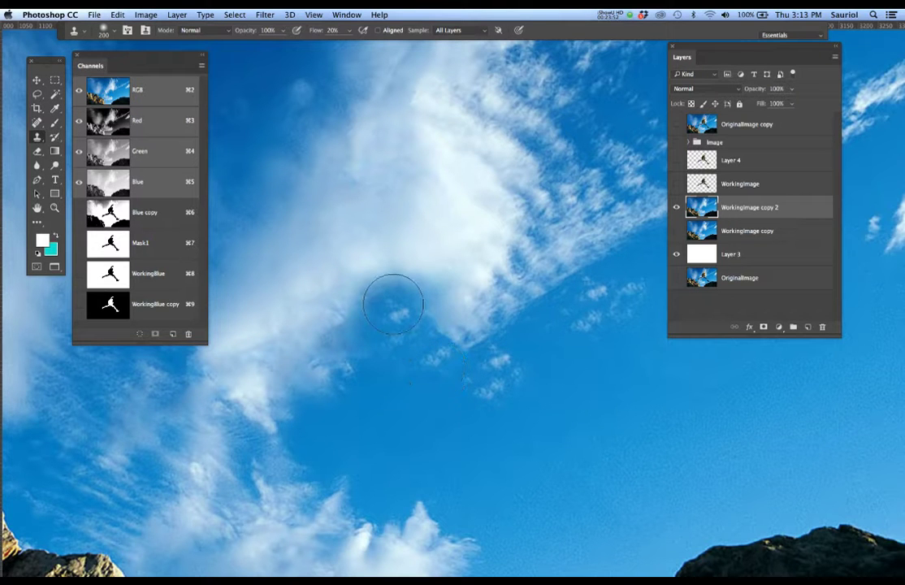
# Step: Clone cloud texture along the notch in the central cloud's lower edge to soften its outline
pyautogui.keyDown('alt'); pyautogui.click(396, 257); pyautogui.keyUp('alt')
pyautogui.click(374, 286)
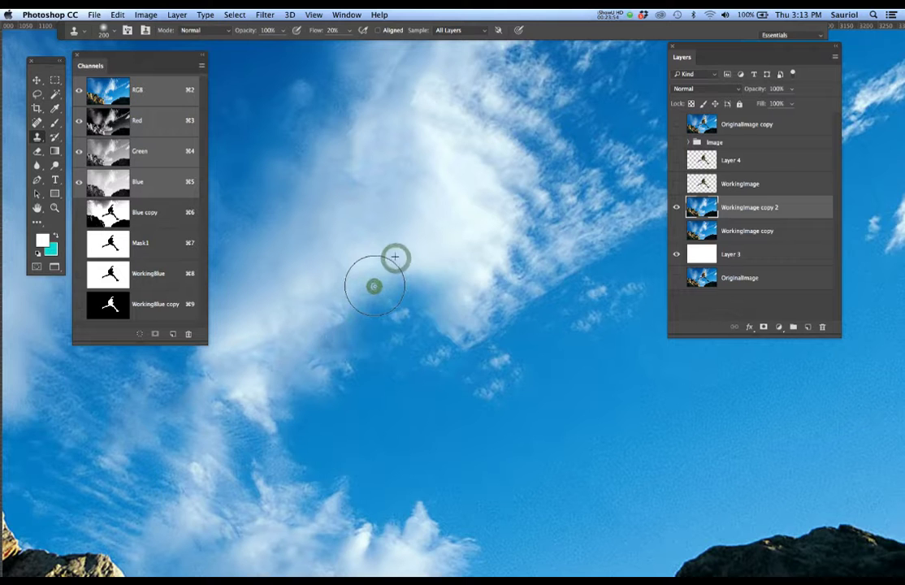
pyautogui.click(341, 307)
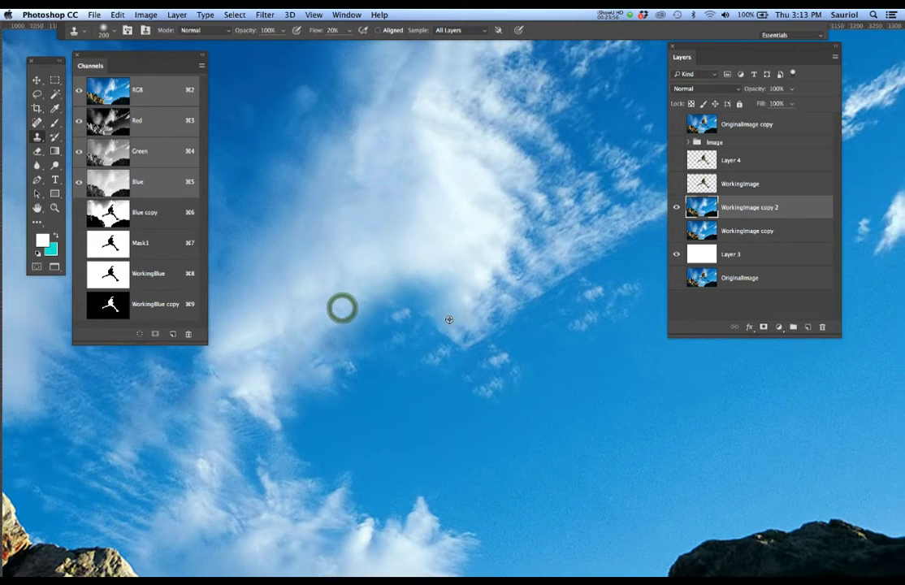
pyautogui.scroll(-1, 449, 320)
pyautogui.click(428, 298)
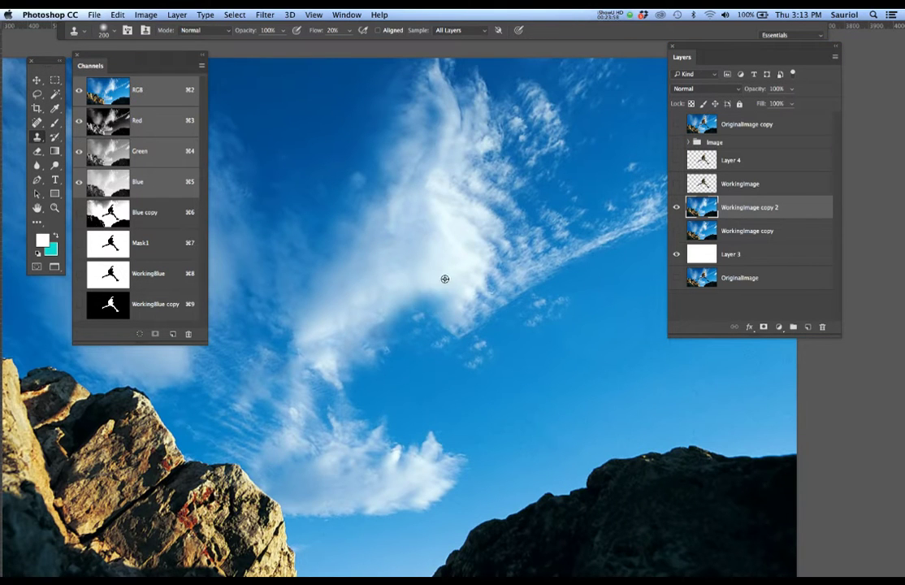
pyautogui.keyDown('alt'); pyautogui.click(442, 269); pyautogui.keyUp('alt')
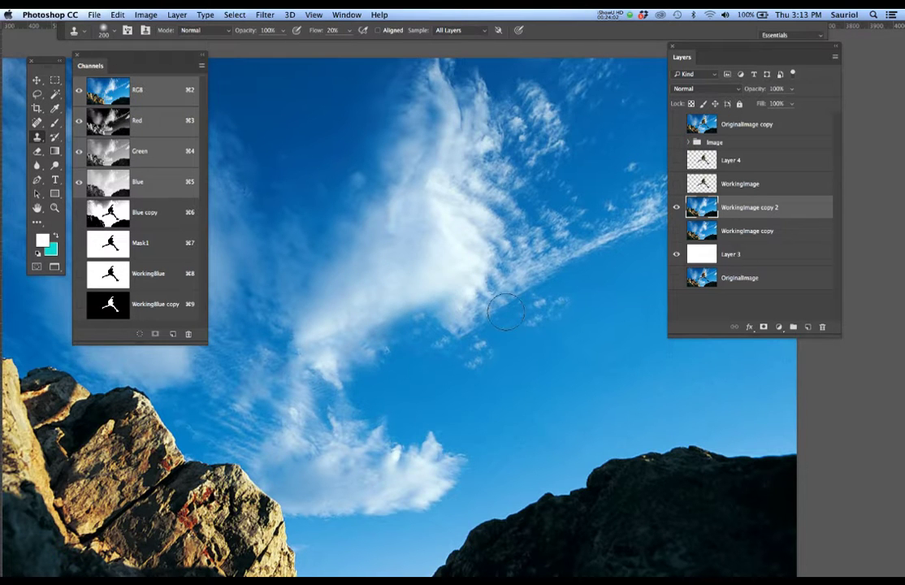
pyautogui.scroll(-2, 504, 311)
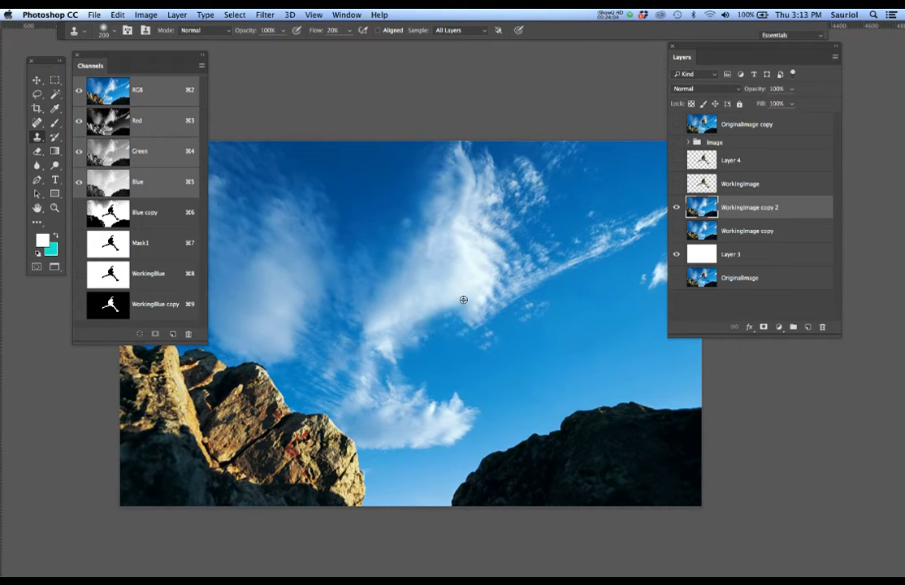
pyautogui.scroll(3, 469, 302)
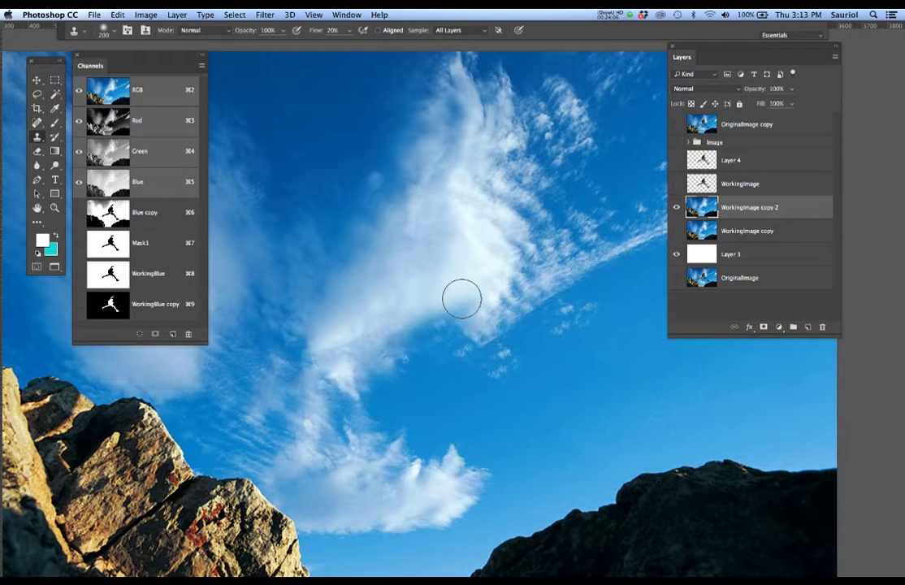
pyautogui.press('s')
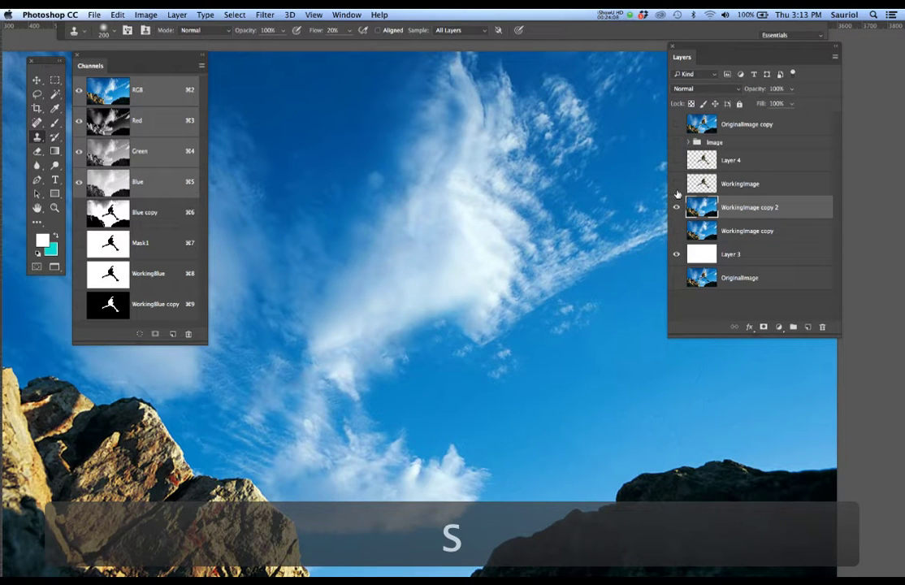
# Step: Show Layer 4 and WorkingImage, and select both hiker layers together
pyautogui.click(676, 160)
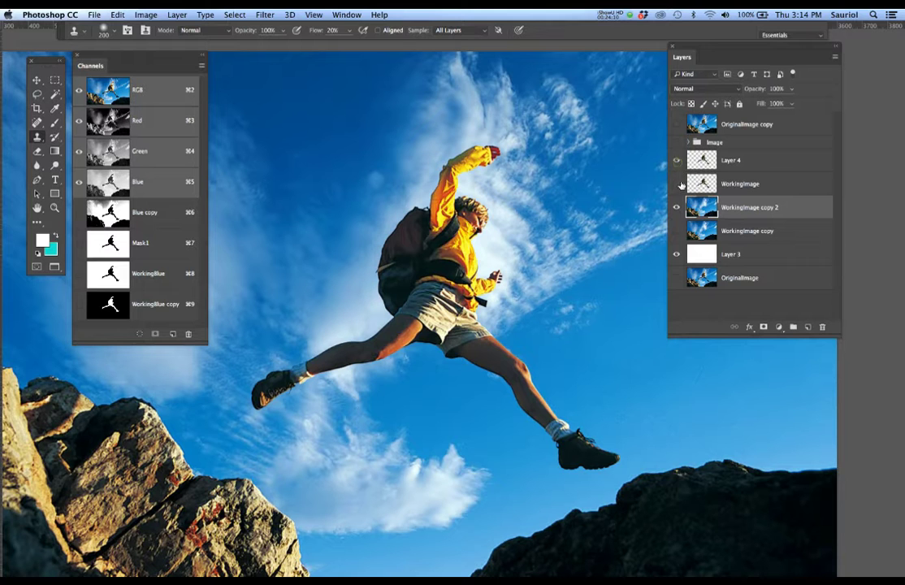
pyautogui.click(676, 184)
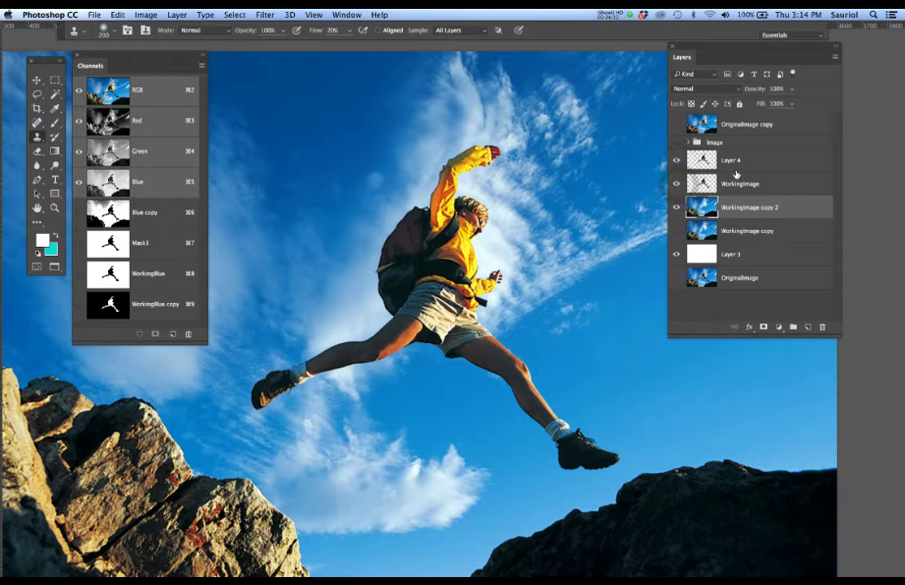
pyautogui.click(739, 163)
pyautogui.click(740, 183)
pyautogui.click(739, 161)
pyautogui.click(740, 184)
pyautogui.keyDown('shift'); pyautogui.click(735, 166); pyautogui.keyUp('shift')
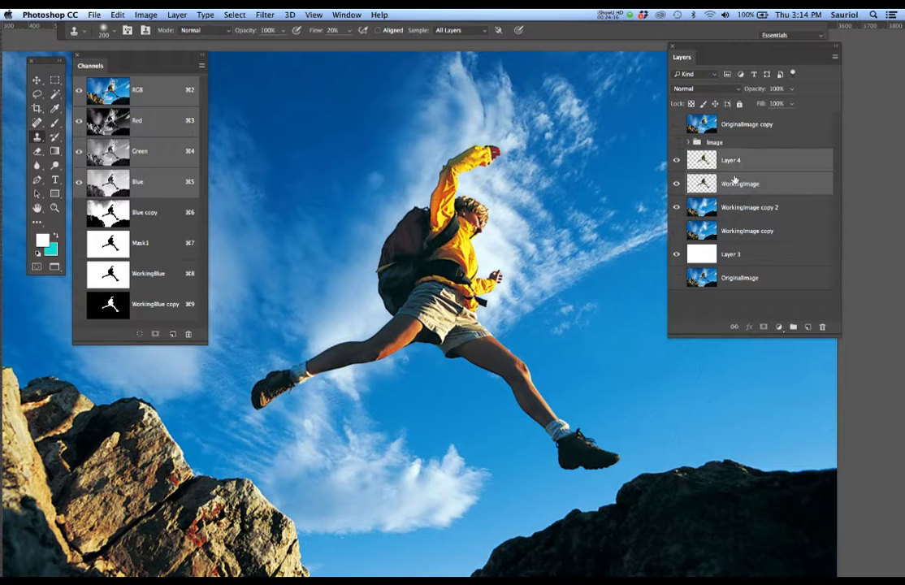
# Step: Try moving the selected hiker layers slightly upward over the retouched sky, and undo the move
pyautogui.press('v')
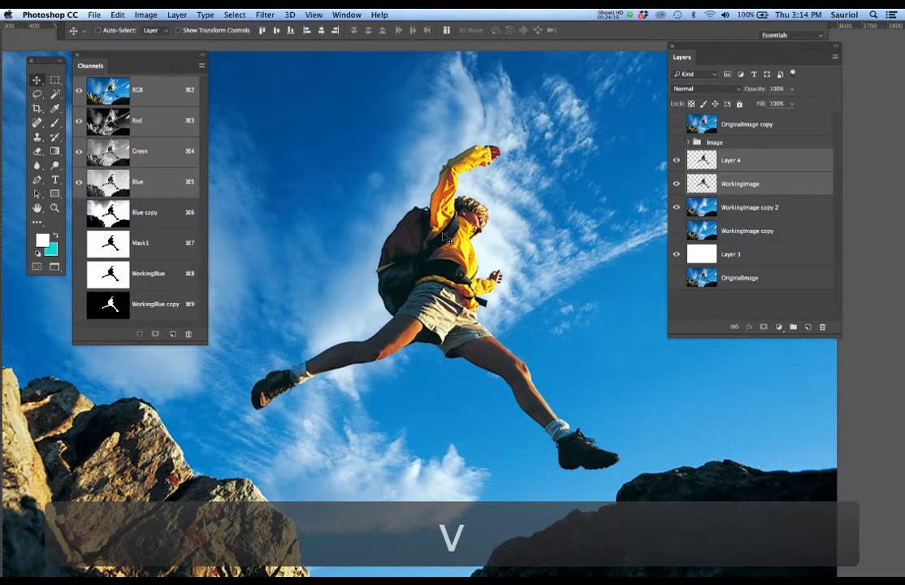
pyautogui.moveTo(457, 246); pyautogui.dragTo(453, 224)
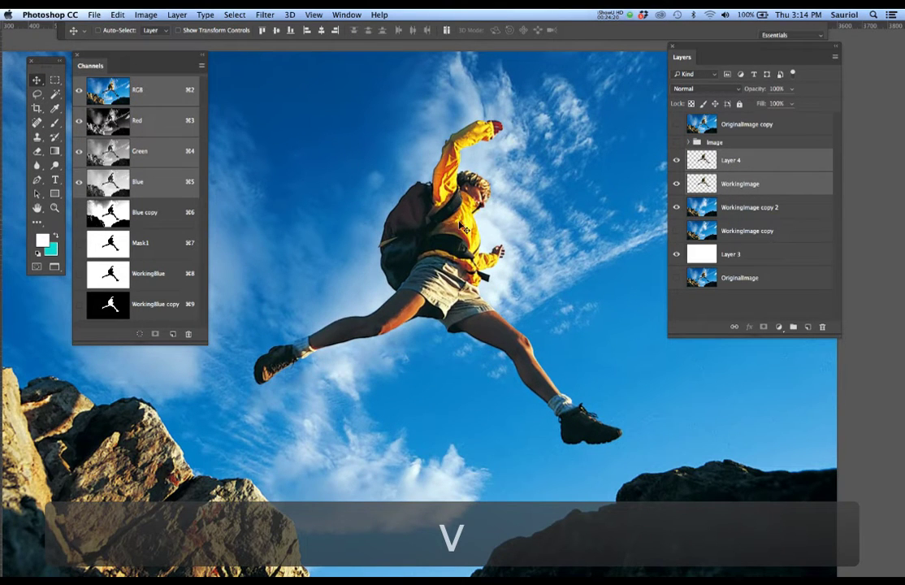
pyautogui.press('super+z')
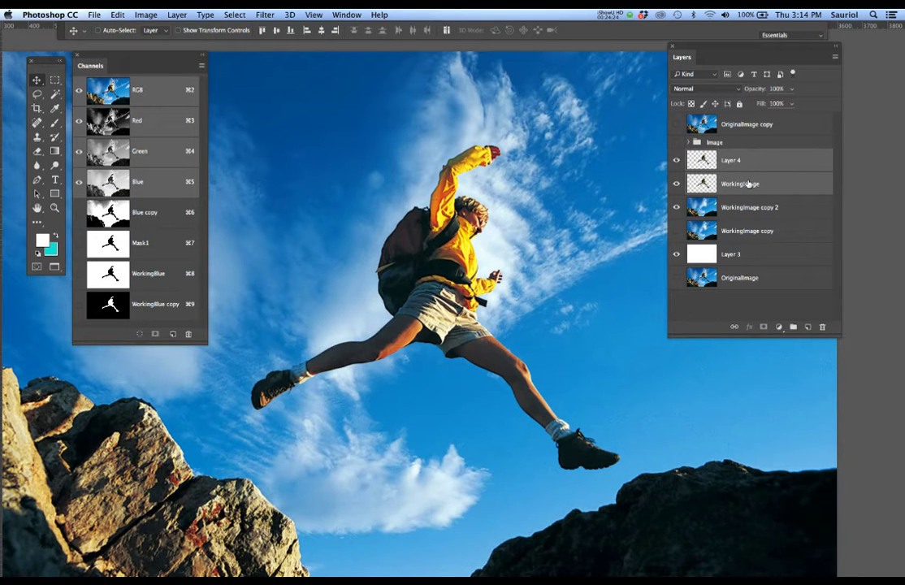
# Step: Group Layer 4 and WorkingImage into a new layer group
pyautogui.click(795, 328)
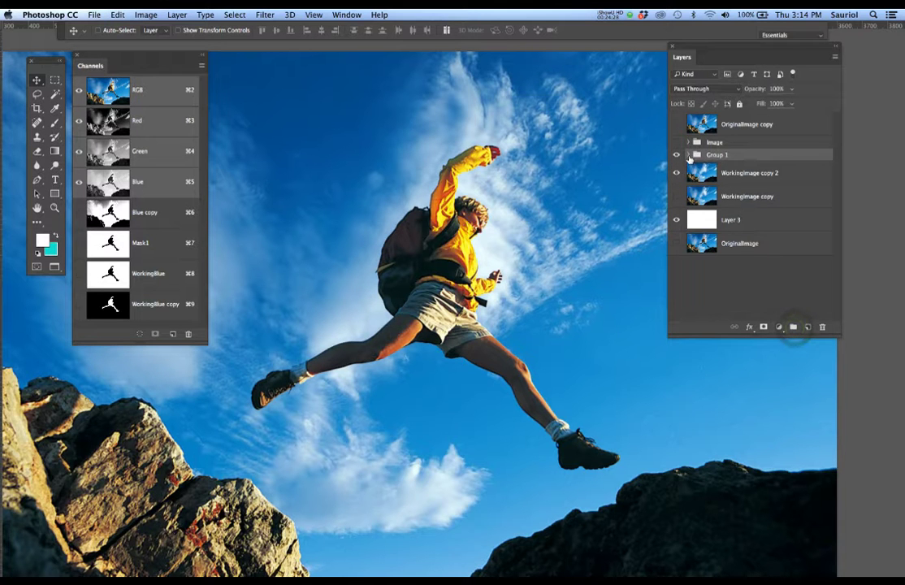
# Step: Expand the new hiker layer group and rename it Hiker2
pyautogui.click(688, 155)
pyautogui.doubleClick(720, 157)
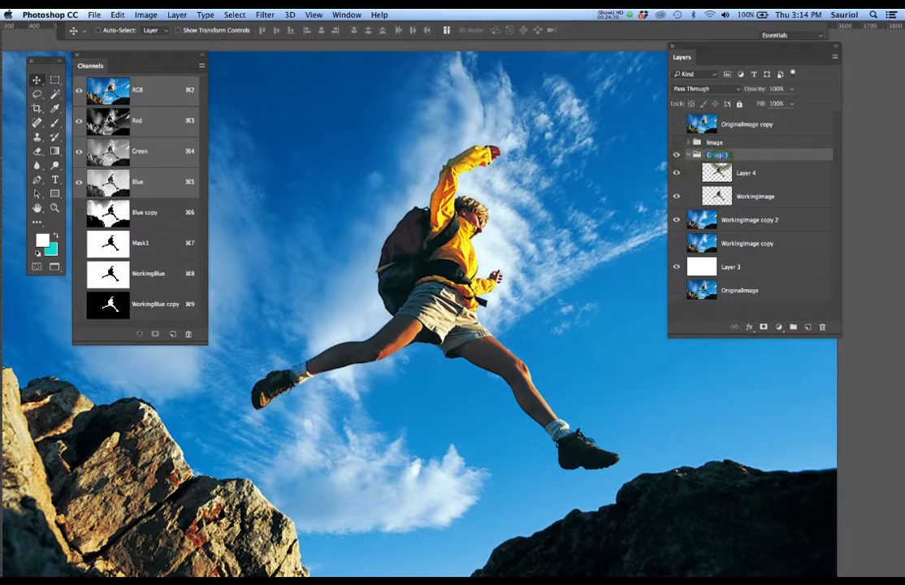
pyautogui.write('K')
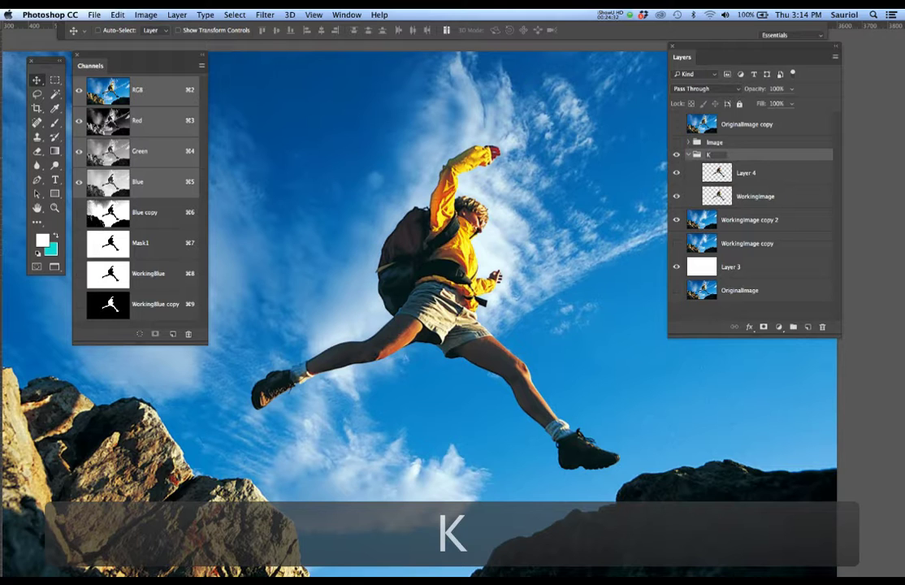
pyautogui.write('=')
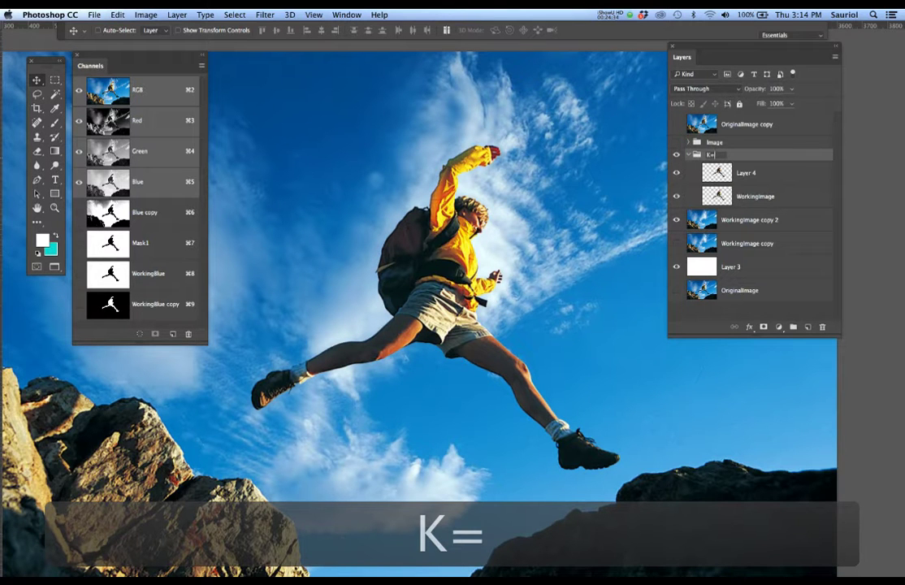
pyautogui.press('BackSpace')
pyautogui.press('BackSpace')
pyautogui.write('Hiker2')
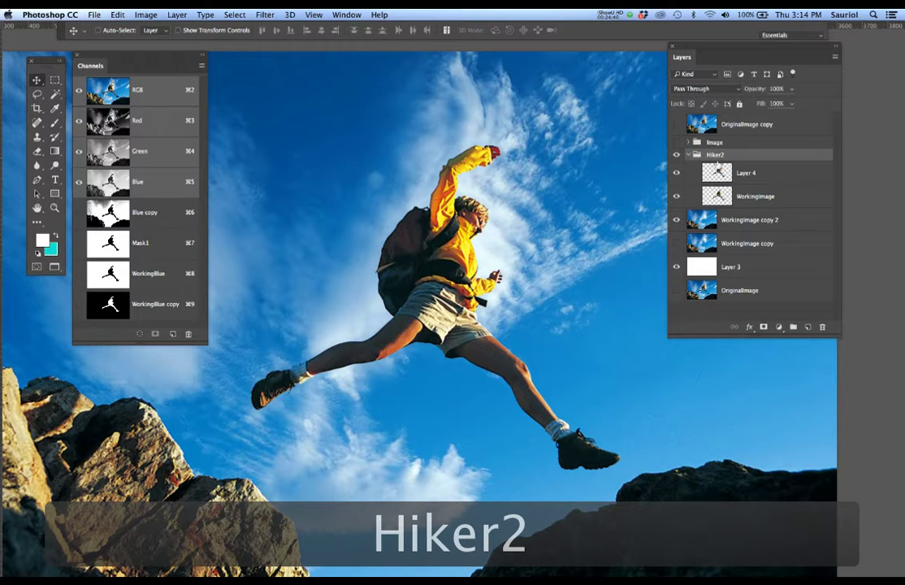
# Step: Hide Layer 4 and open the Motion Blur filter for the WorkingImage layer
pyautogui.click(676, 173)
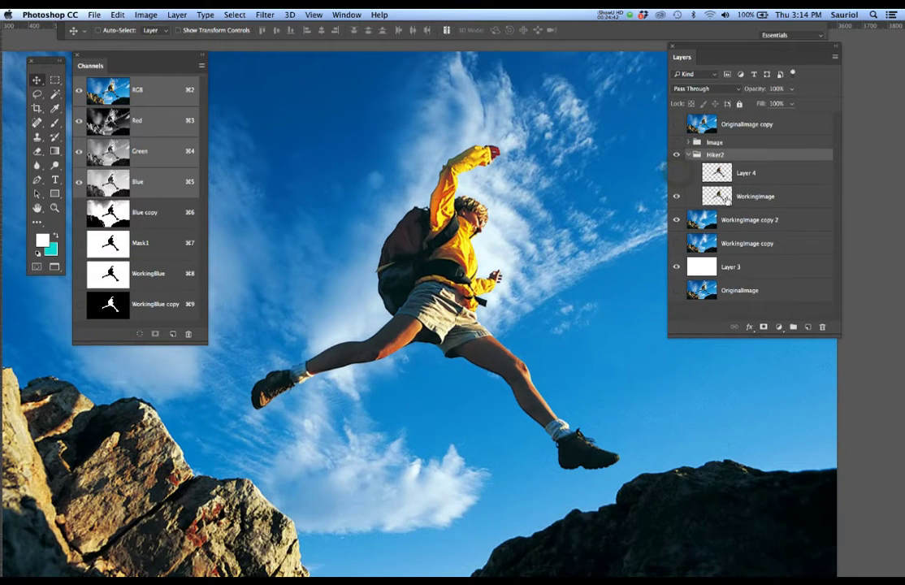
pyautogui.click(755, 197)
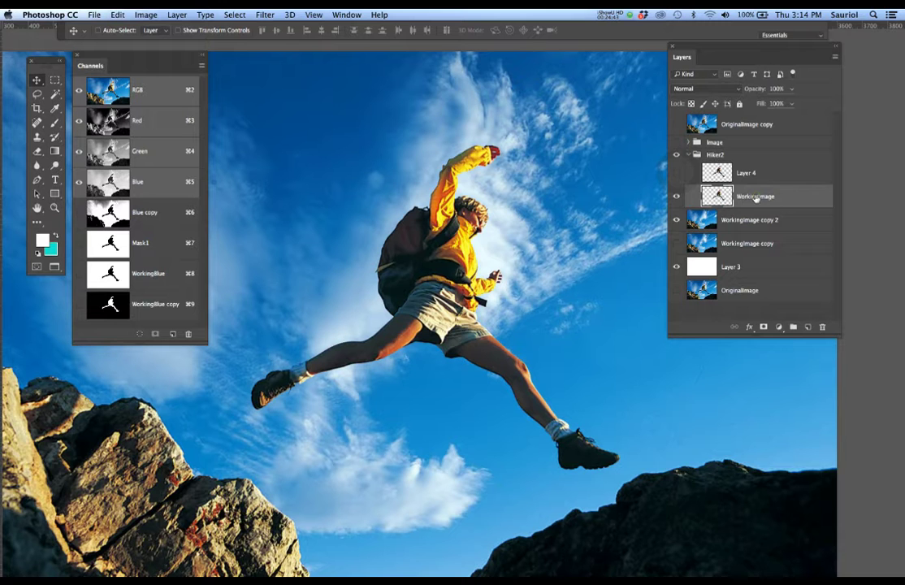
pyautogui.click(267, 13)
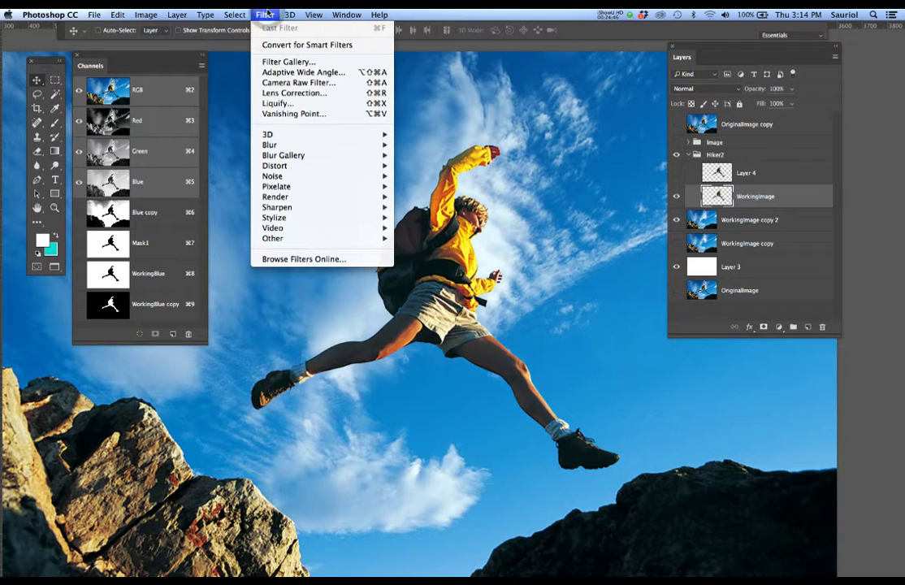
pyautogui.moveTo(276, 145)
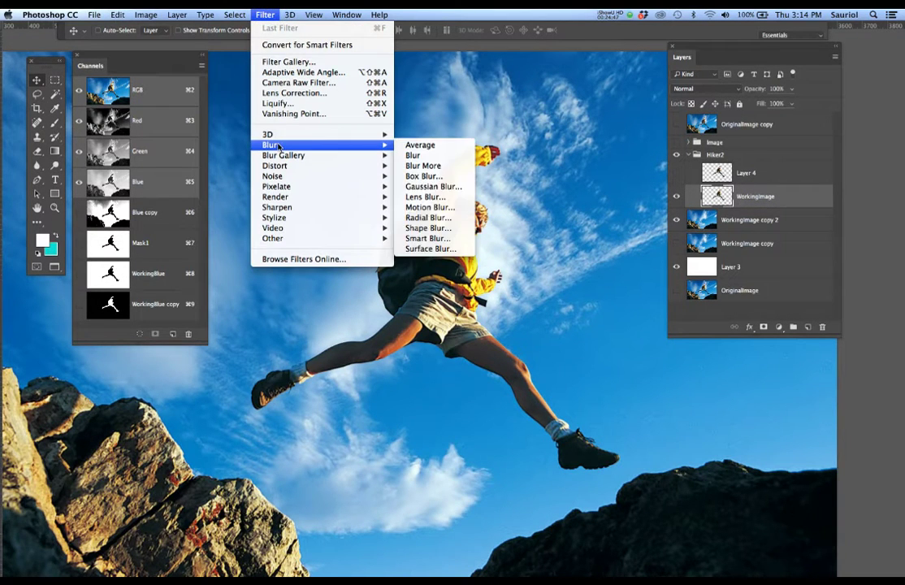
pyautogui.click(429, 207)
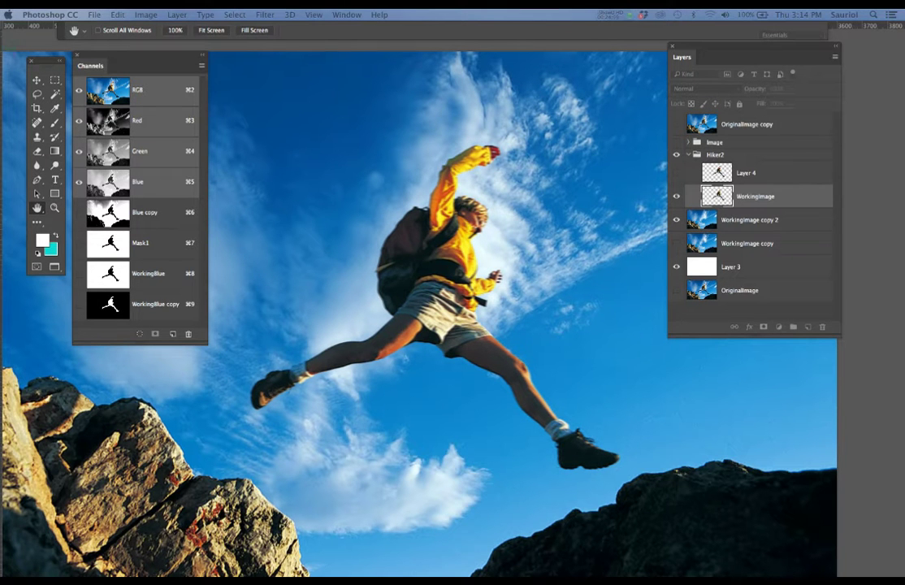
# Step: Apply the Motion Blur with an angle of -8° and a distance of 240 pixels, and show Layer 4 again
pyautogui.moveTo(303, 180); pyautogui.dragTo(622, 355)
pyautogui.scroll(-2, 543, 282)
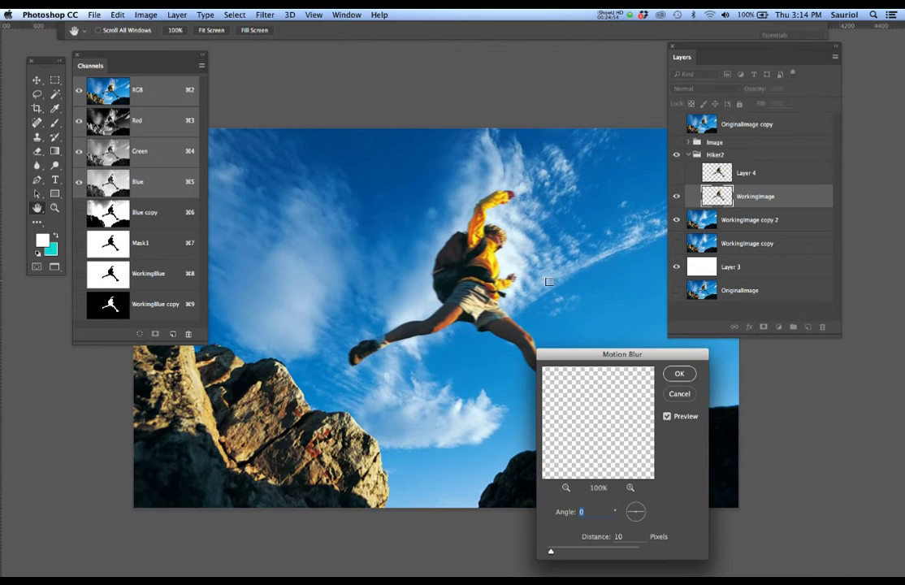
pyautogui.scroll(-3, 562, 273)
pyautogui.hscroll(2, 563, 272)
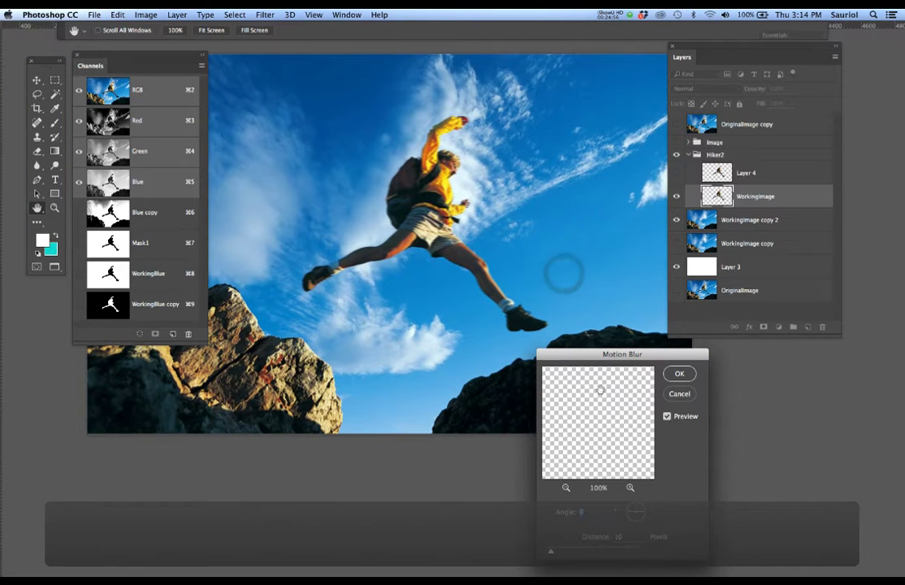
pyautogui.scroll(3, 483, 302)
pyautogui.scroll(-1, 365, 276)
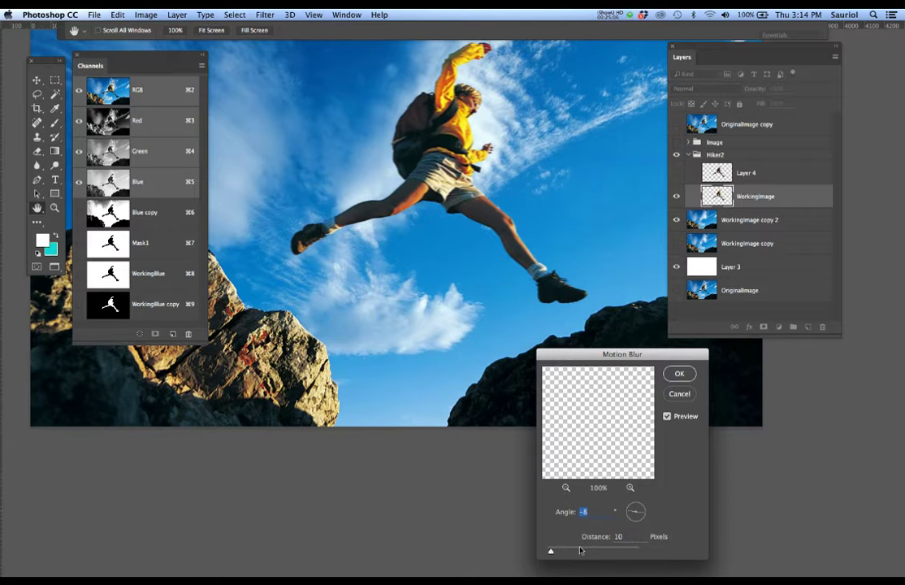
pyautogui.moveTo(558, 554); pyautogui.dragTo(596, 555)
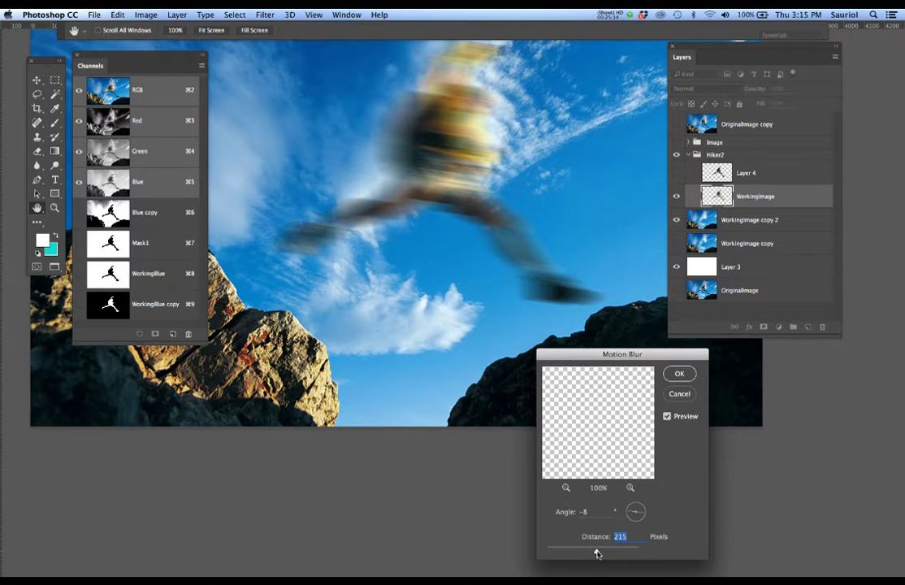
pyautogui.moveTo(601, 554); pyautogui.dragTo(602, 554)
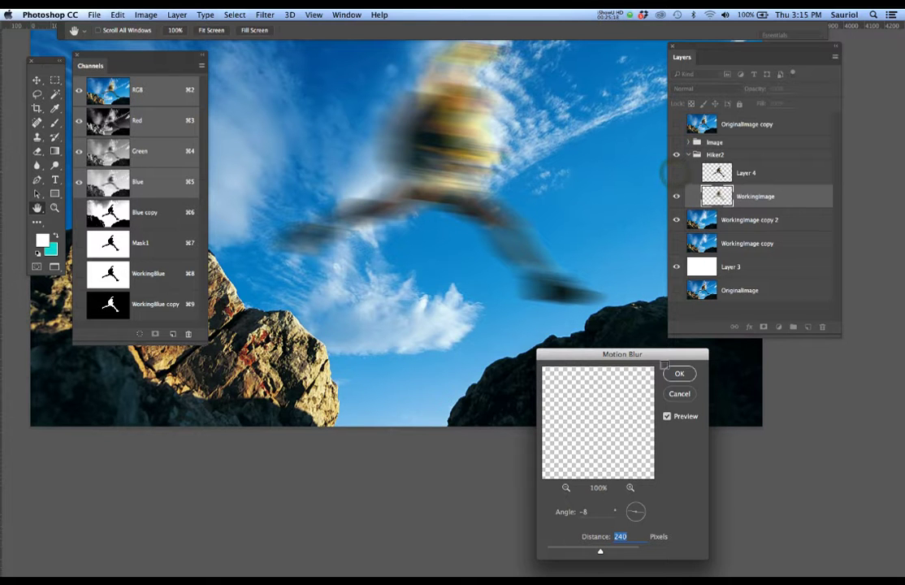
pyautogui.click(680, 375)
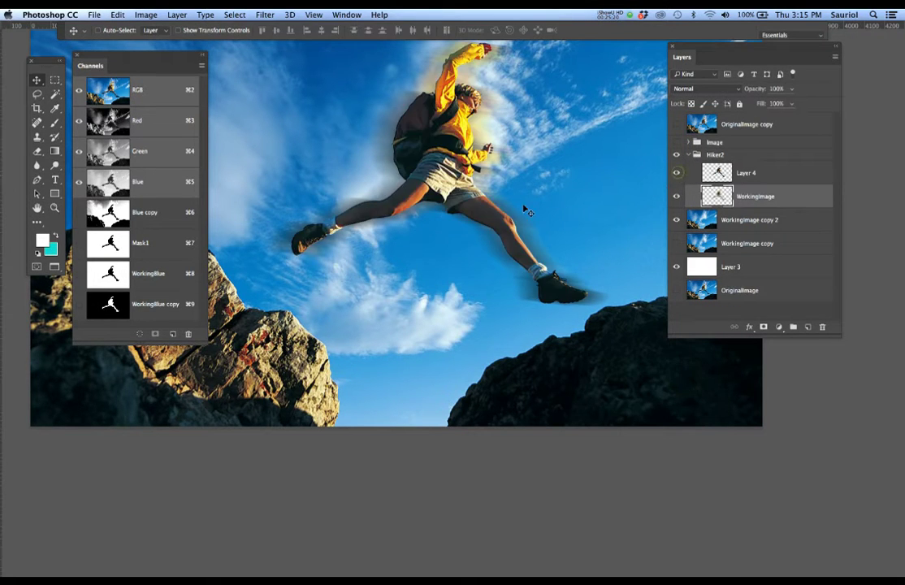
# Step: Reduce the blurred WorkingImage layer's opacity to 85%
pyautogui.press('v')
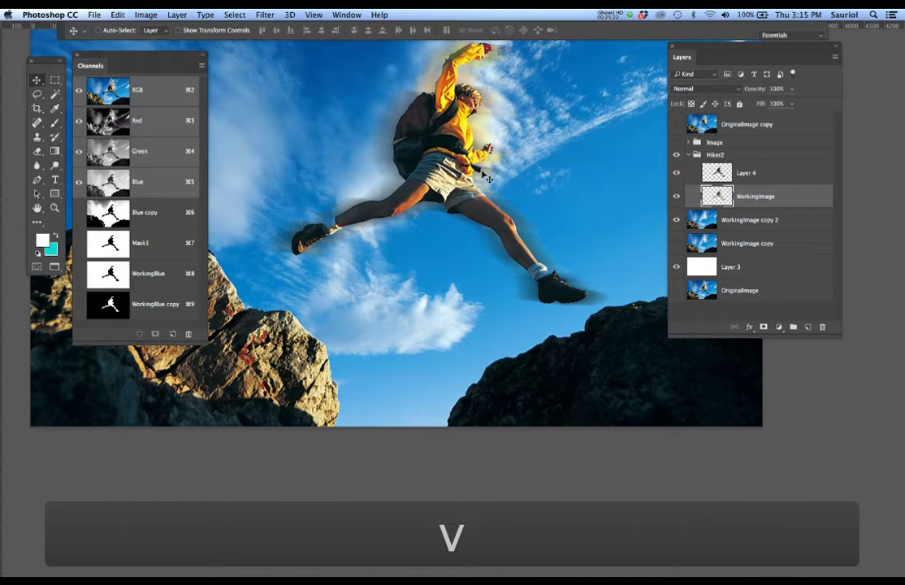
pyautogui.moveTo(483, 174); pyautogui.dragTo(476, 197)
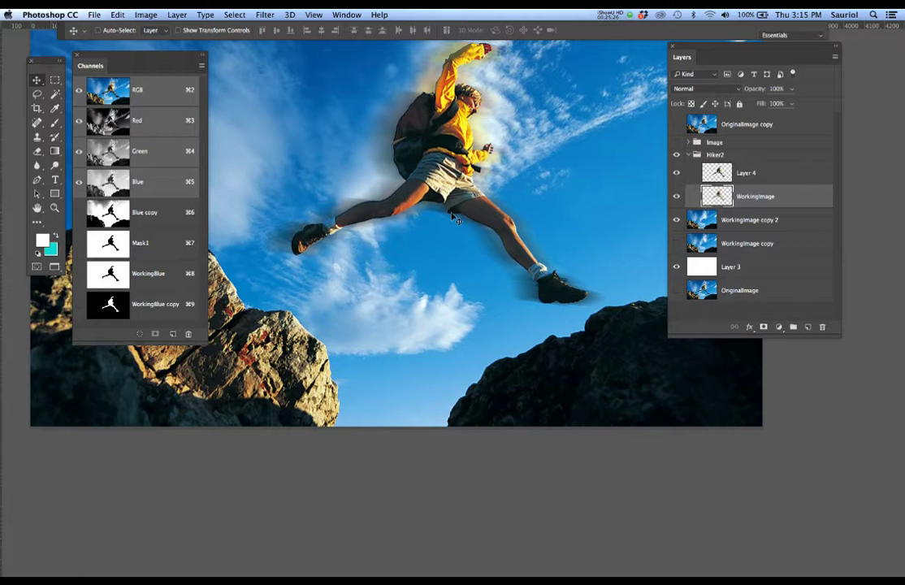
pyautogui.click(795, 196)
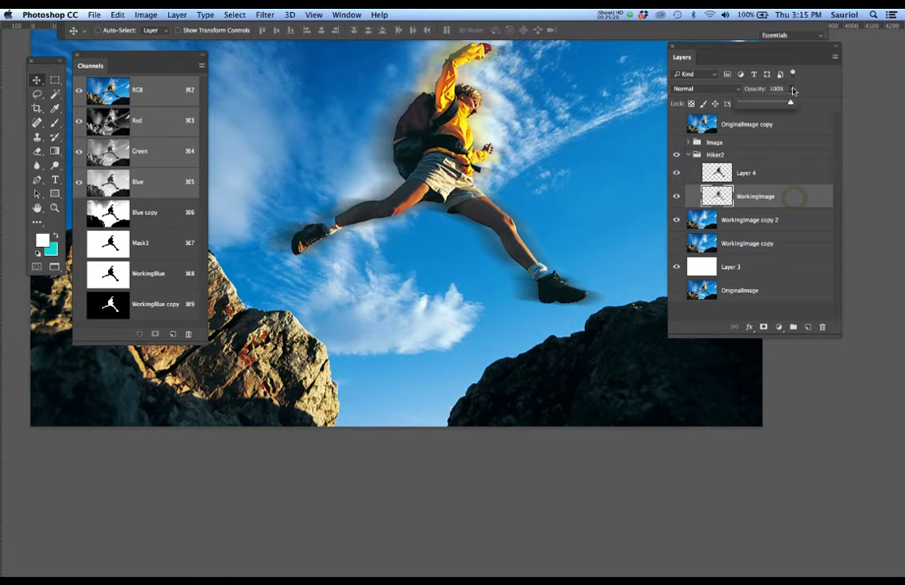
pyautogui.click(792, 88)
pyautogui.moveTo(792, 102); pyautogui.dragTo(783, 108)
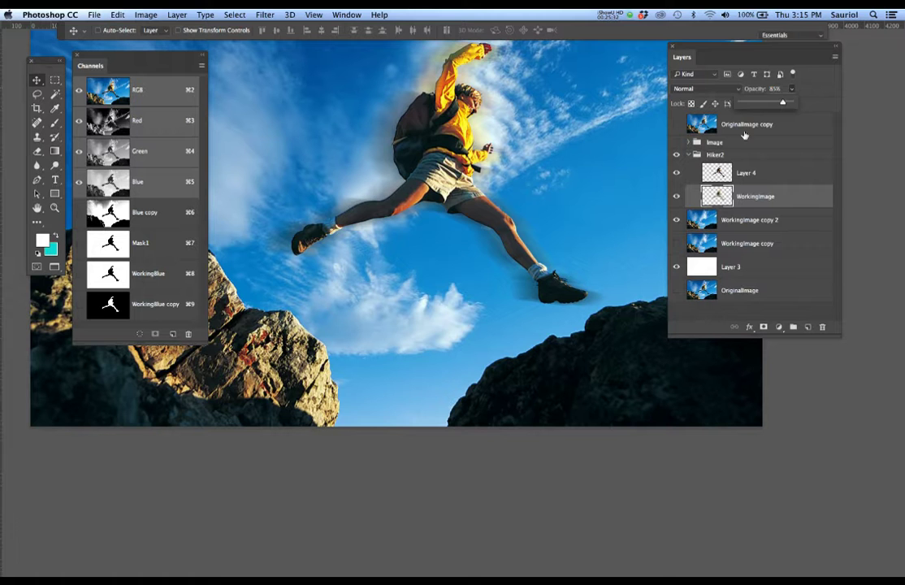
pyautogui.scroll(2, 597, 222)
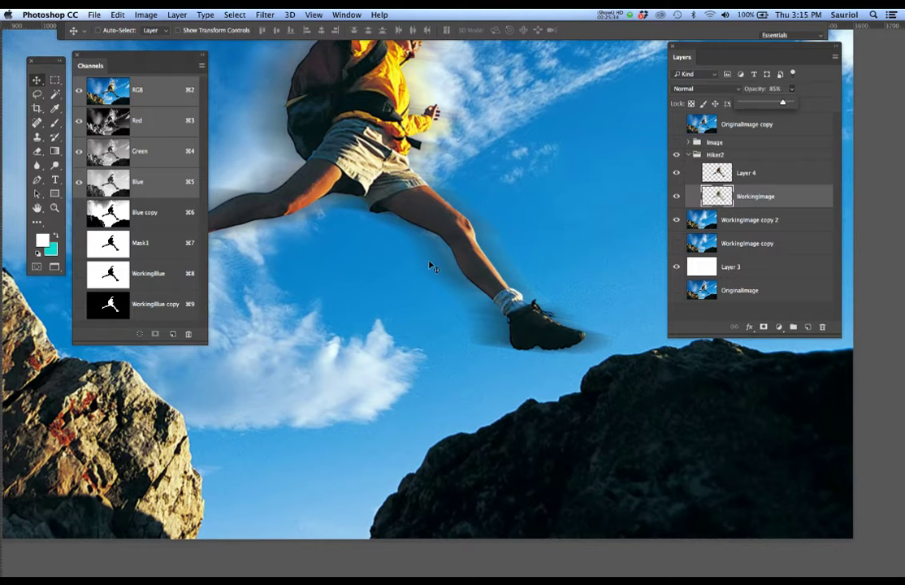
# Step: Add a layer mask to WorkingImage and set the Brush tool's size to 100 px
pyautogui.click(753, 198)
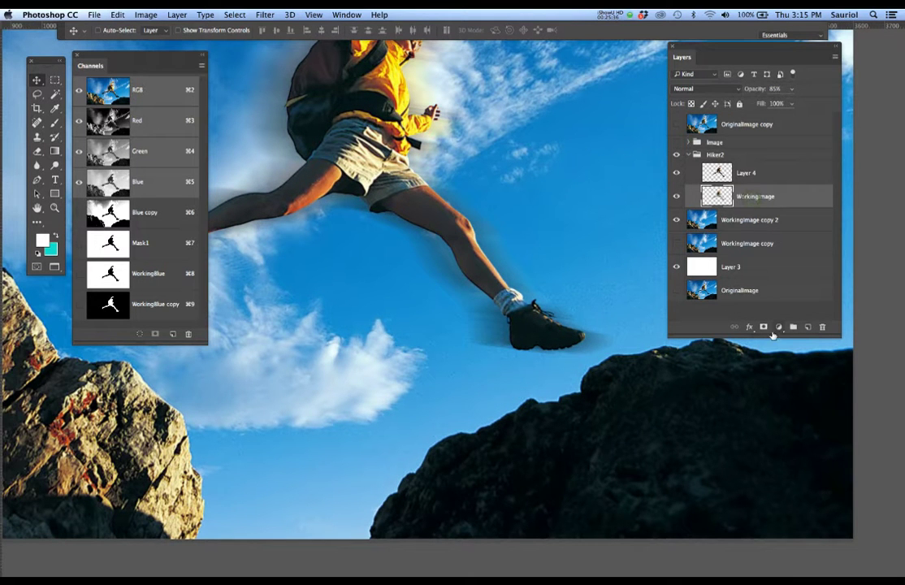
pyautogui.click(763, 329)
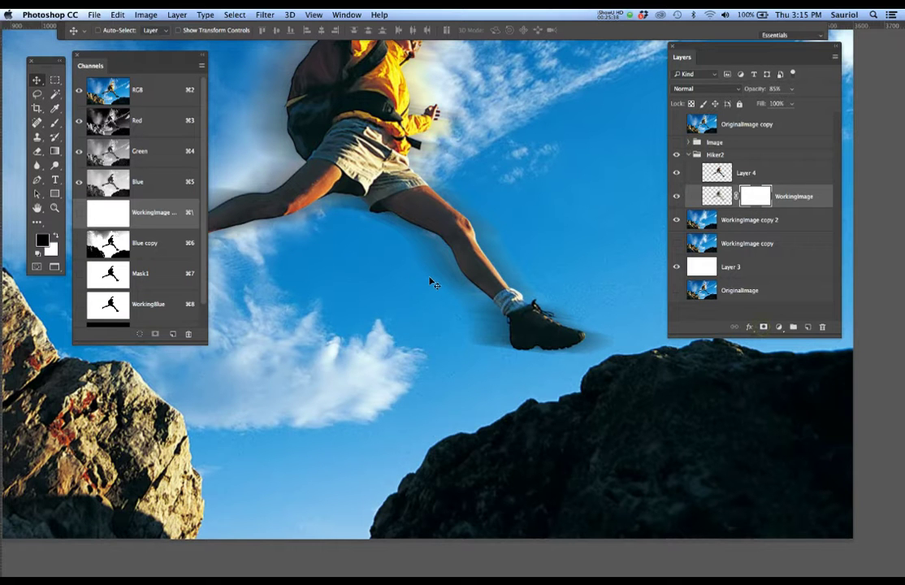
pyautogui.press('b')
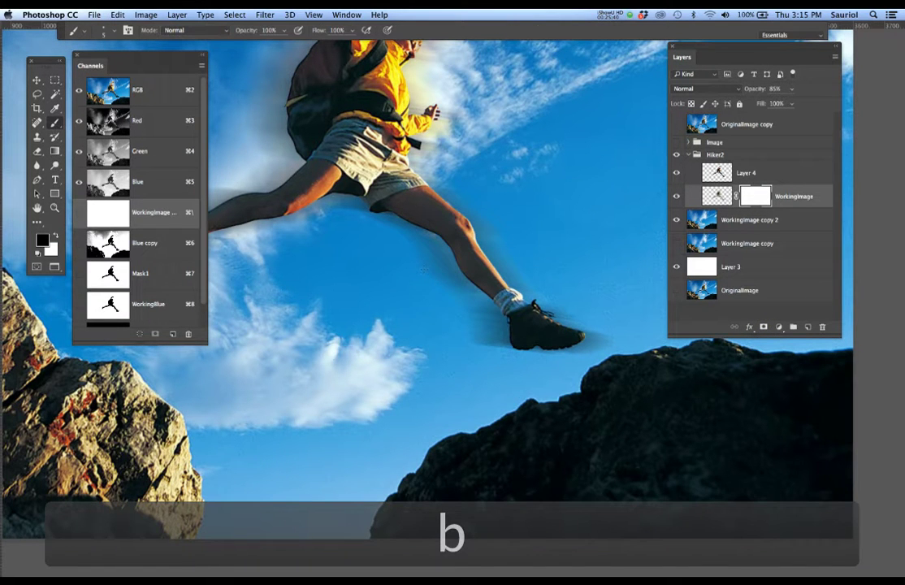
pyautogui.press(']')
pyautogui.press(']')
pyautogui.press(']')
pyautogui.press(']')
pyautogui.press(']')
pyautogui.press(']')
pyautogui.press(']')
pyautogui.press(']')
pyautogui.press(']')
pyautogui.press(']')
pyautogui.press(']')
pyautogui.press(']')
pyautogui.press(']')
pyautogui.press(']')
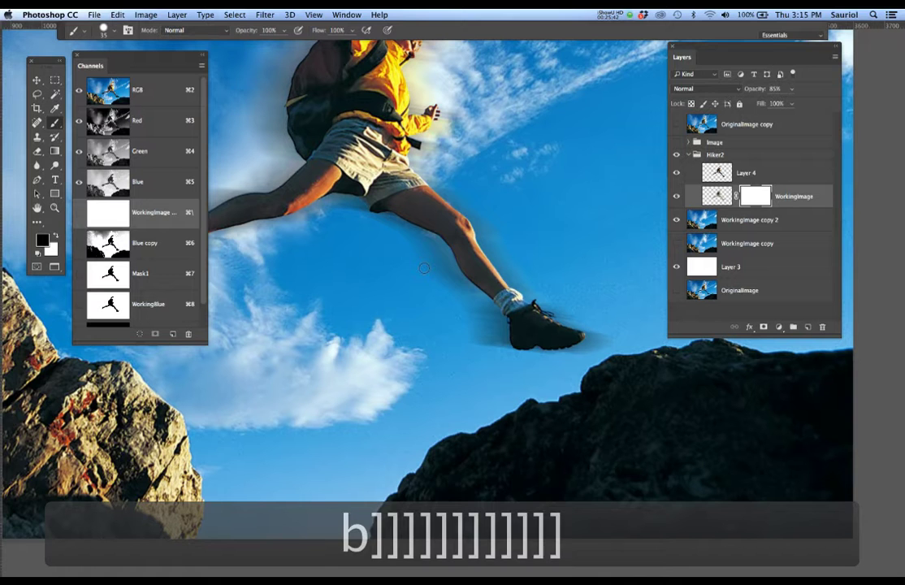
pyautogui.press(']')
pyautogui.press(']')
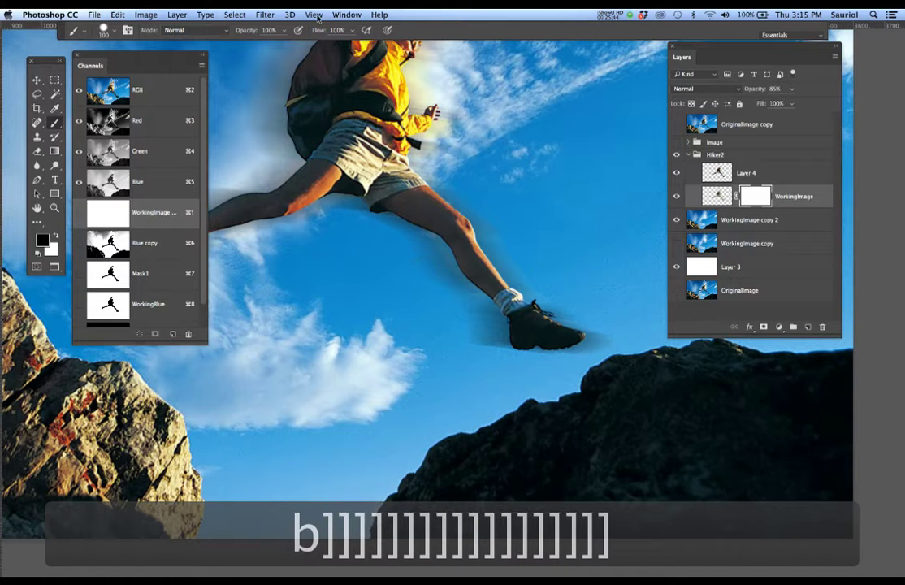
# Step: Set the brush flow to 8% and its hardness to 0%
pyautogui.click(341, 31)
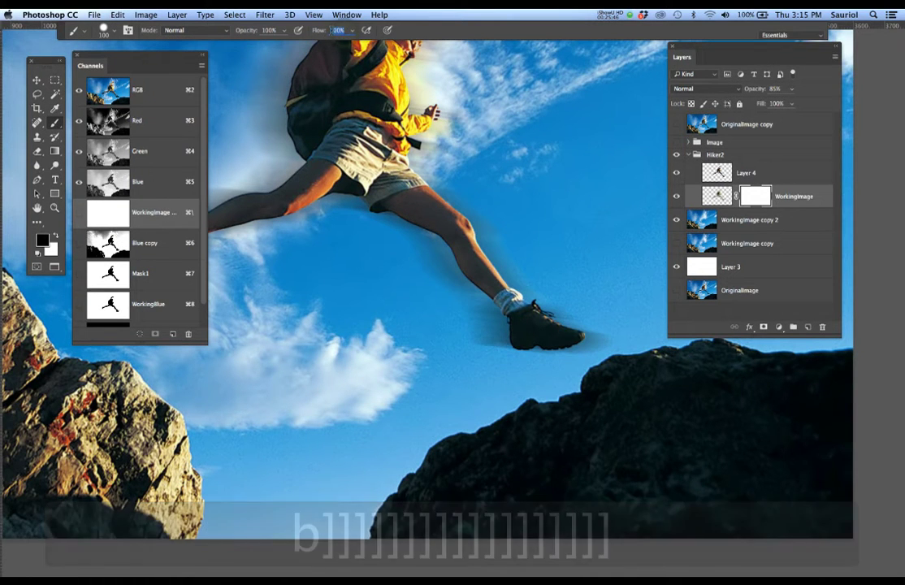
pyautogui.write('8')
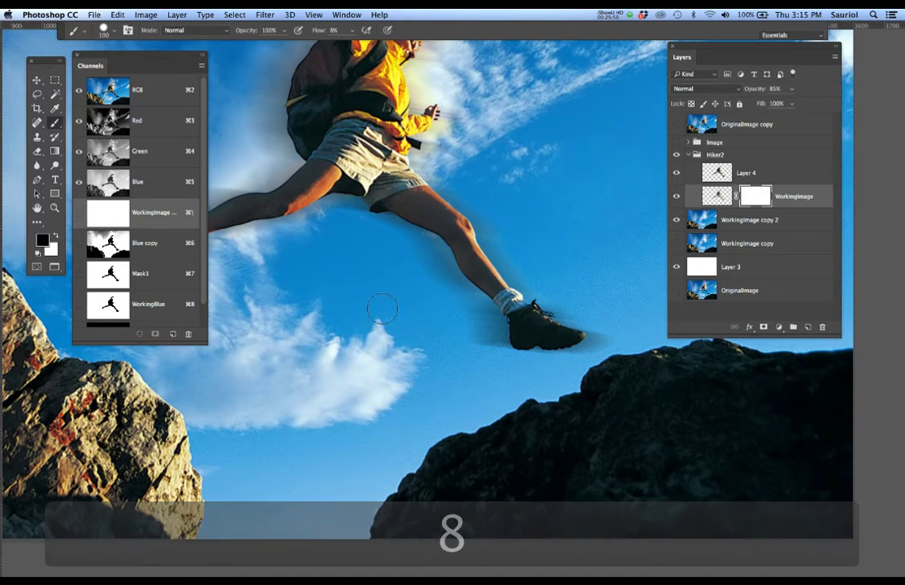
pyautogui.scroll(2, 438, 305)
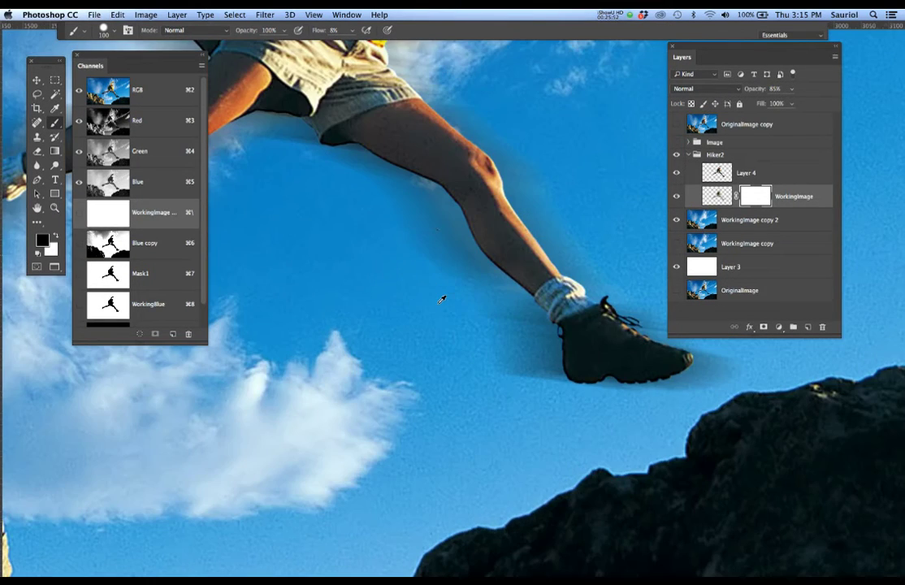
pyautogui.rightClick(428, 257)
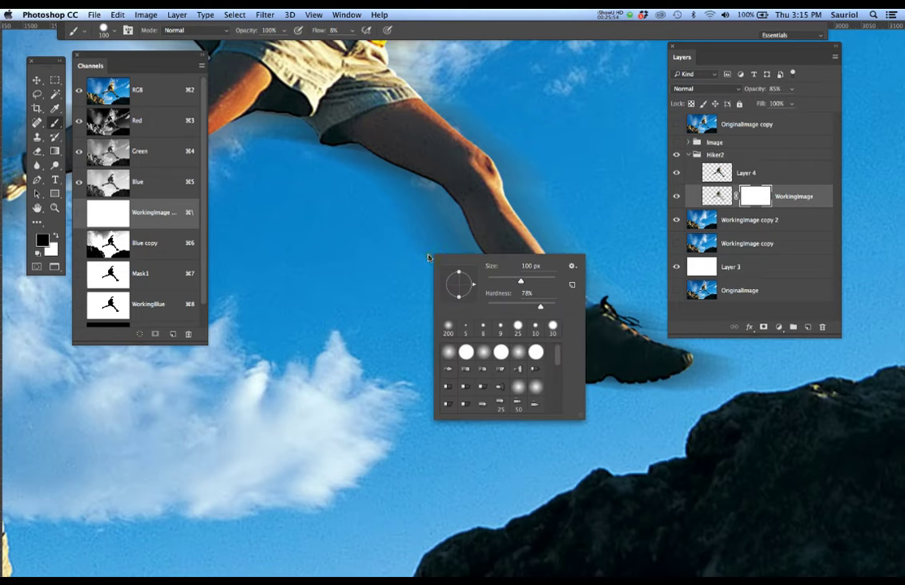
pyautogui.moveTo(488, 306)
pyautogui.mouseDown()
pyautogui.moveTo(498, 309)
pyautogui.moveTo(487, 308)
pyautogui.mouseUp()
pyautogui.press('Return')
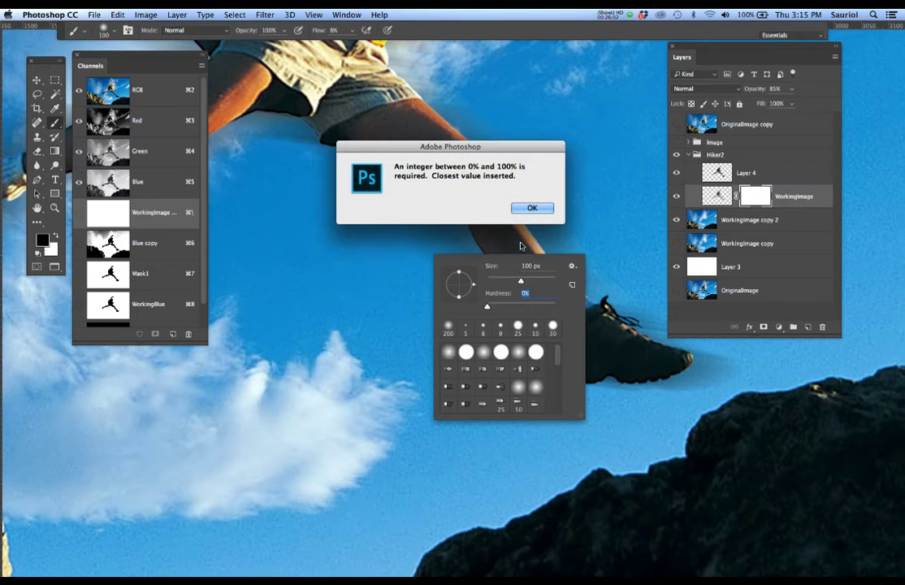
pyautogui.press('Return')
# Step: Paint black on the WorkingImage mask along the underside of the forward leg, and behind the shoe's heel with a 20 px brush
pyautogui.click(459, 187)
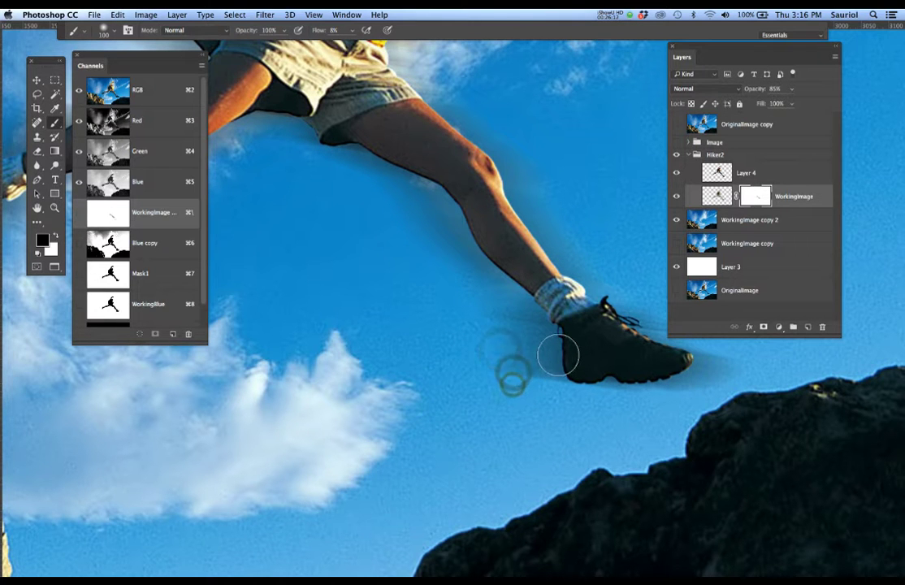
pyautogui.press('[')
pyautogui.press('[')
pyautogui.press('[')
pyautogui.press('[')
pyautogui.press('[')
pyautogui.press('[')
pyautogui.press('[')
pyautogui.press('[')
pyautogui.press('[')
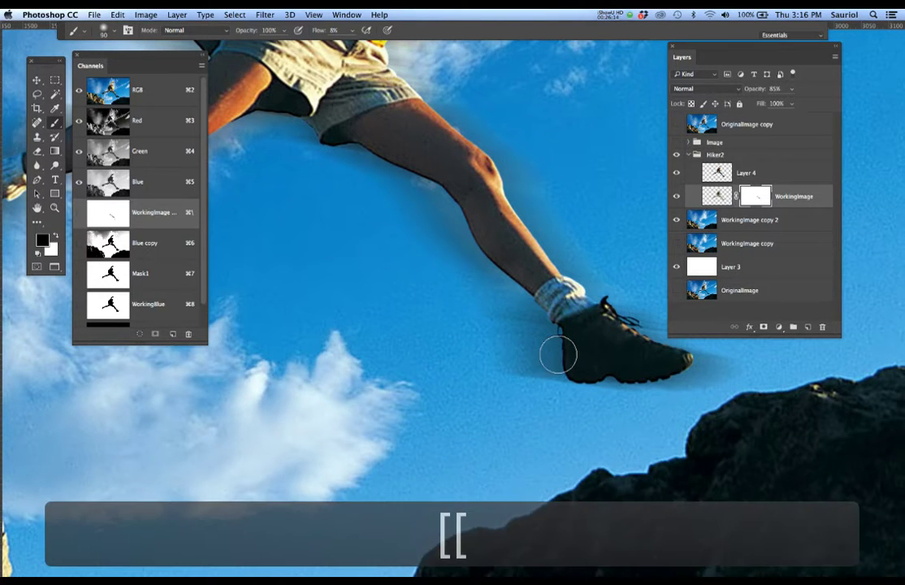
pyautogui.press('[')
pyautogui.press('[')
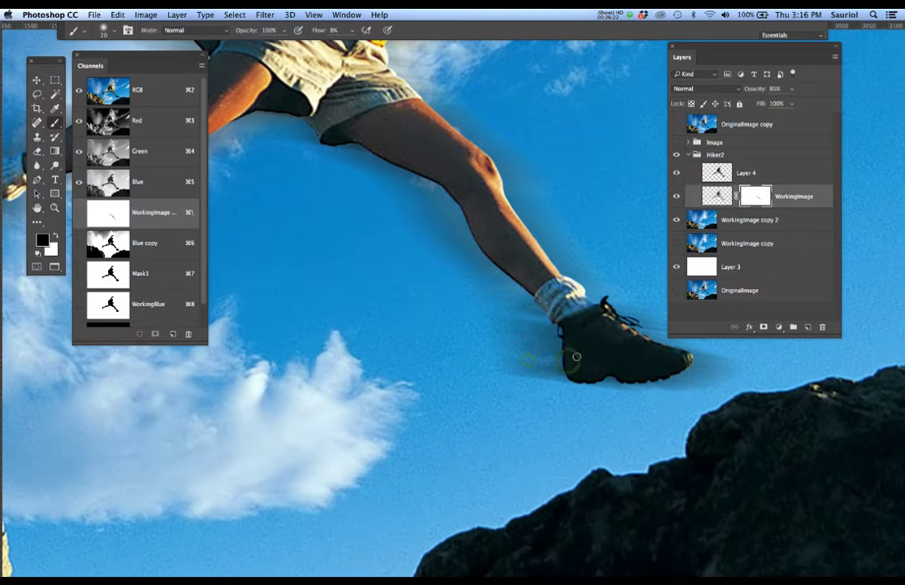
pyautogui.moveTo(556, 357)
pyautogui.mouseDown()
pyautogui.moveTo(572, 364)
pyautogui.moveTo(536, 367)
pyautogui.moveTo(471, 329)
pyautogui.mouseUp()
# Step: Fade more of the blur behind the forward ankle and heel on the mask, using a 45 px brush
pyautogui.press(']')
pyautogui.press(']')
pyautogui.press(']')
pyautogui.press(']')
pyautogui.press(']')
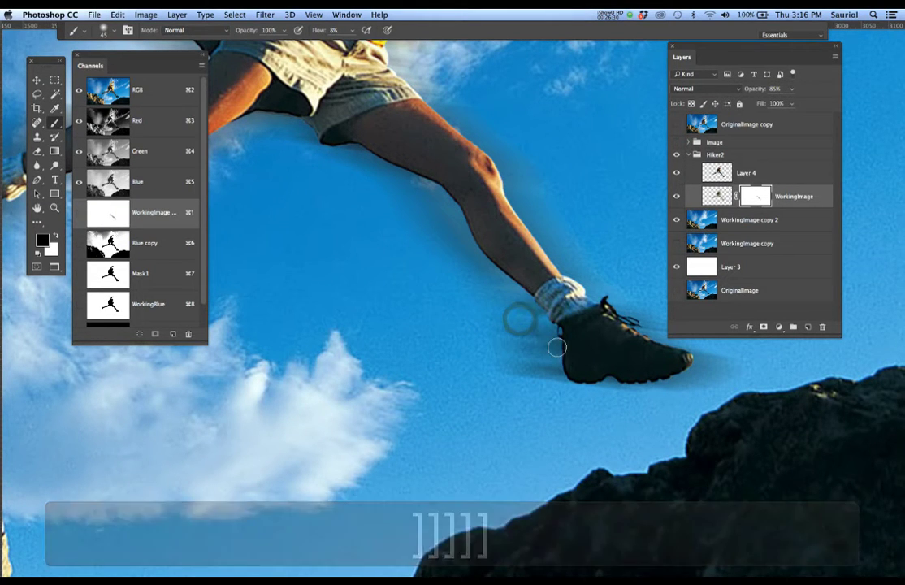
# Step: Fade the blur above the hiker's rear ankle and calf on the WorkingImage mask, using a 35 px brush
pyautogui.scroll(-2, 561, 343)
pyautogui.scroll(-3, 561, 344)
pyautogui.moveTo(307, 219); pyautogui.dragTo(490, 325)
pyautogui.scroll(2, 363, 296)
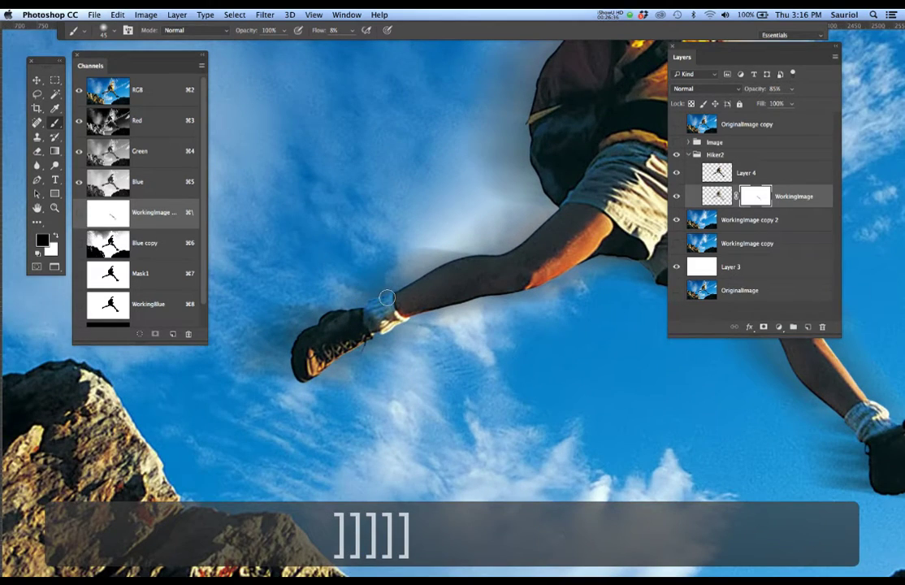
pyautogui.press('[')
pyautogui.press('[')
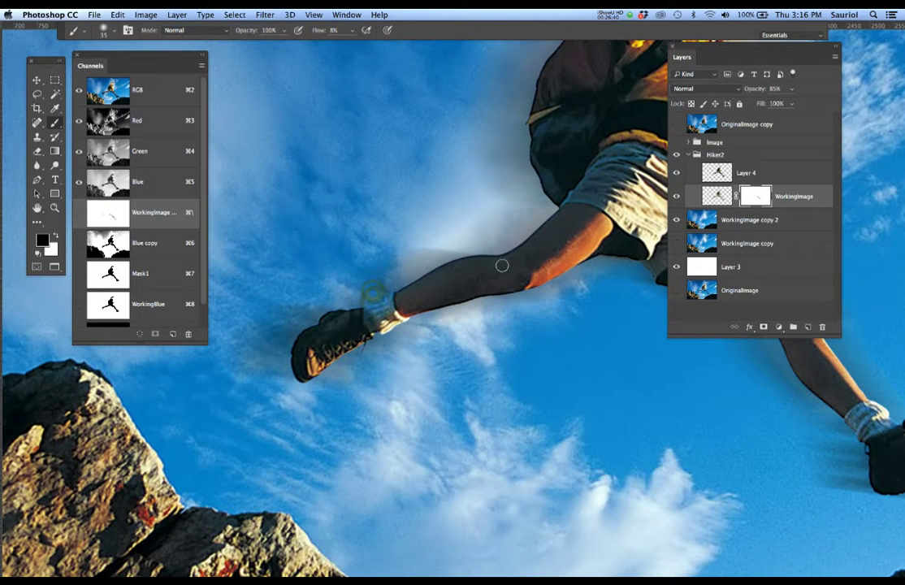
pyautogui.moveTo(494, 265); pyautogui.dragTo(513, 266)
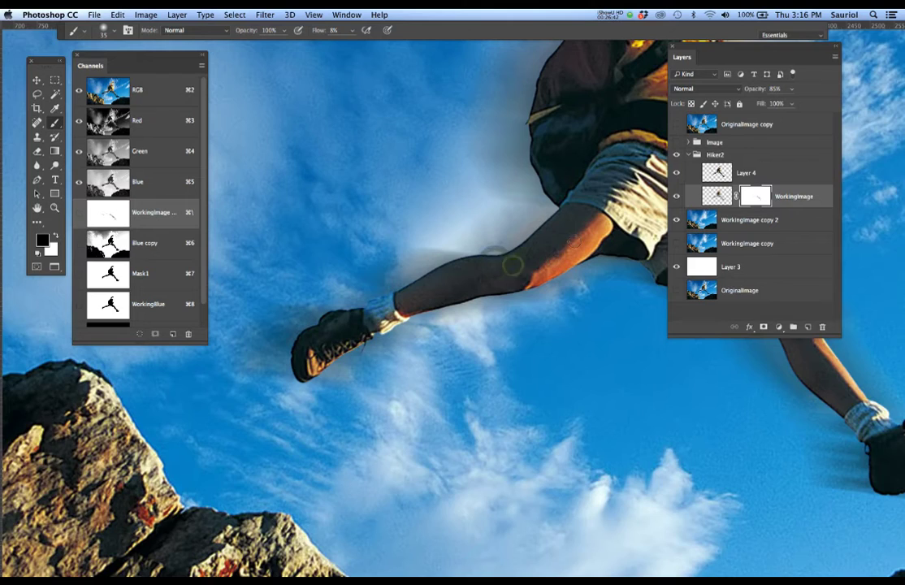
# Step: Select the Hiker2 group and move it to the left over the sky with the Move tool
pyautogui.press('super+minus')
pyautogui.scroll(2, 605, 116)
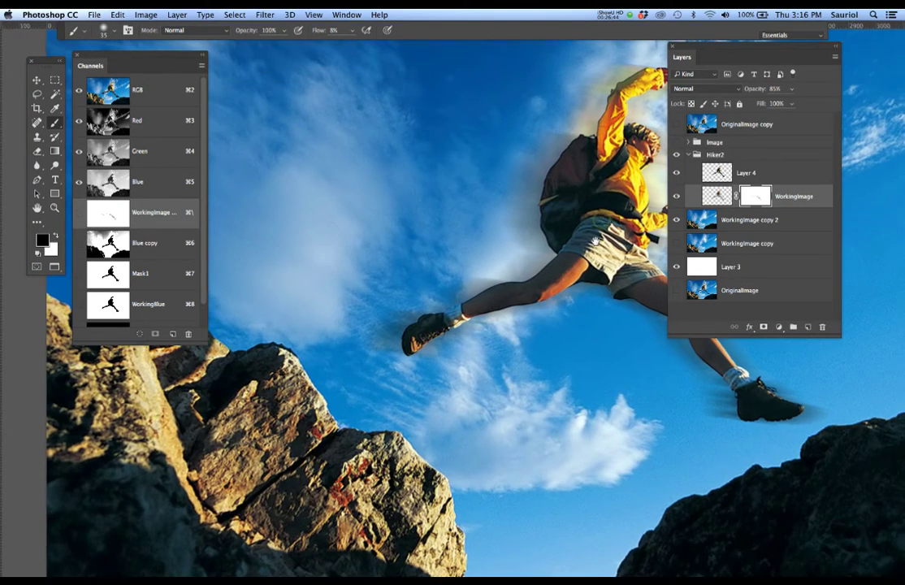
pyautogui.hscroll(5, 595, 240)
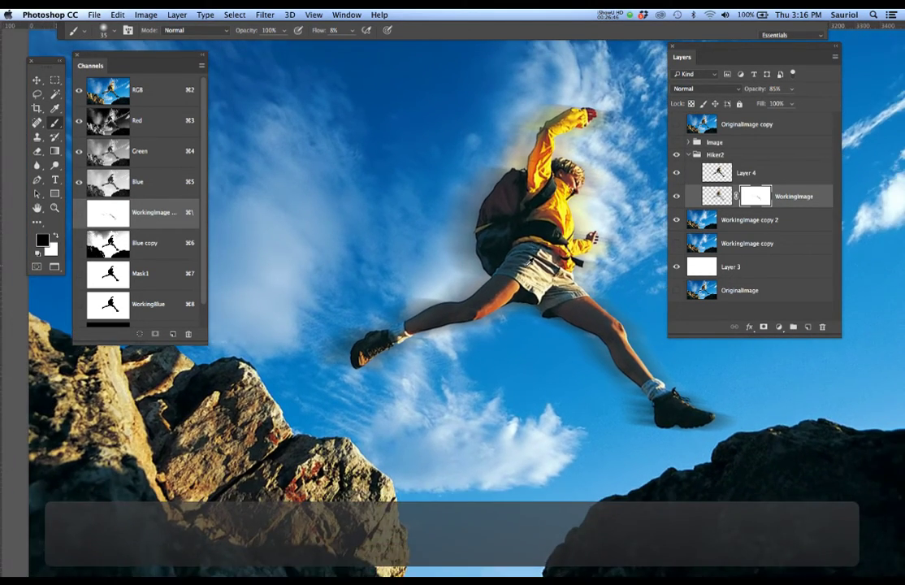
pyautogui.press('super+minus')
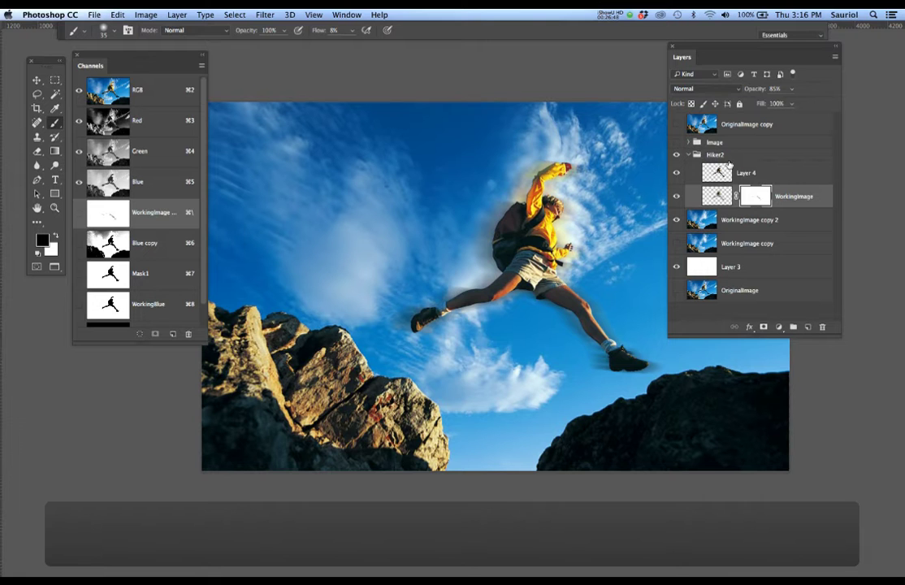
pyautogui.click(734, 156)
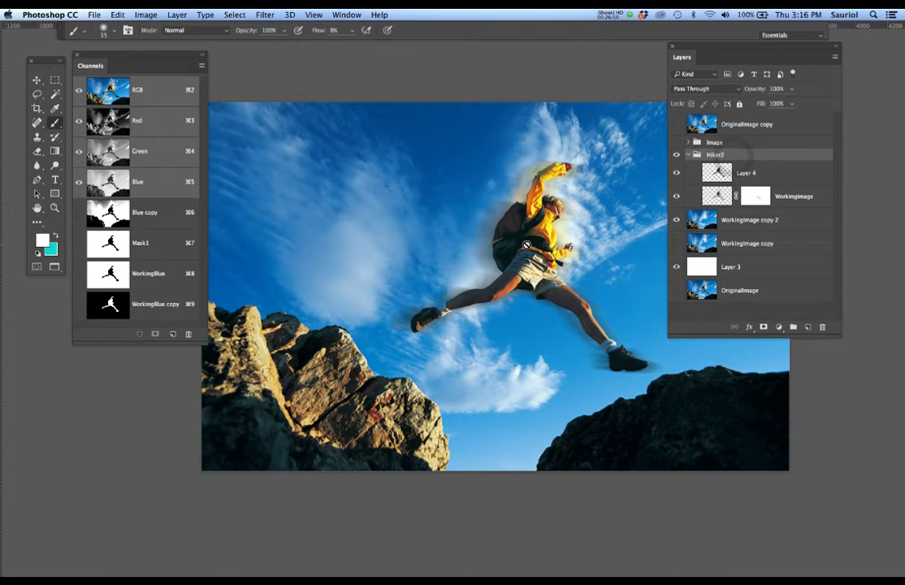
pyautogui.press('v')
pyautogui.scroll(-3, 528, 258)
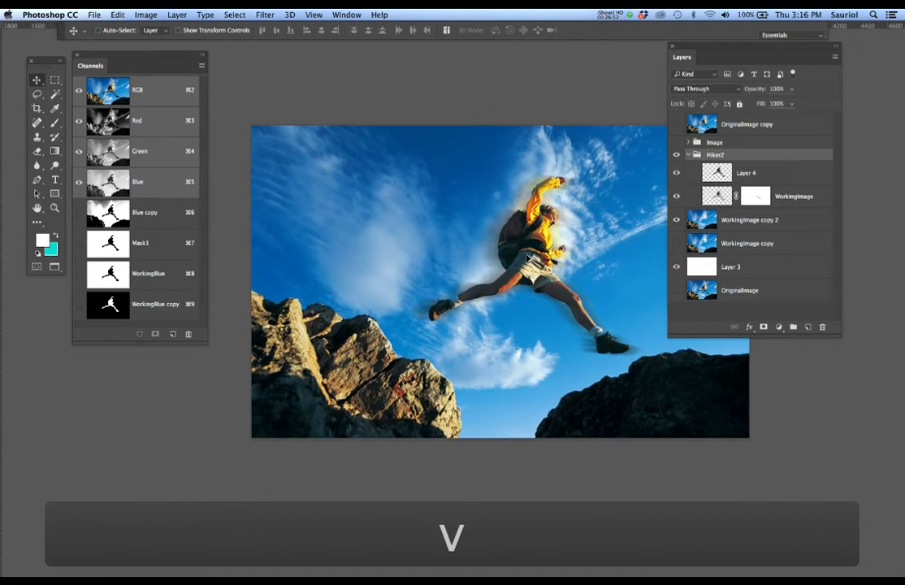
pyautogui.moveTo(528, 258); pyautogui.dragTo(489, 256)
pyautogui.scroll(2, 513, 267)
pyautogui.scroll(2, 514, 267)
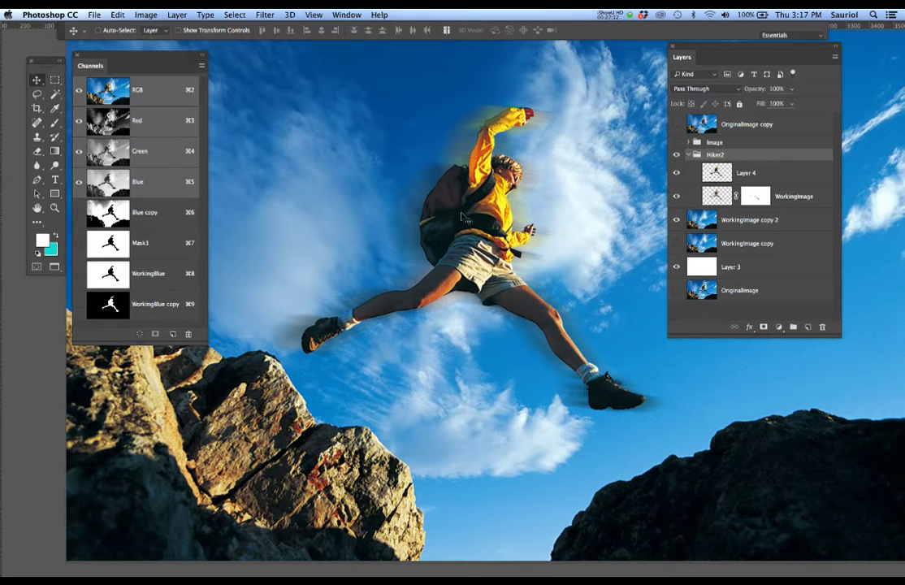
# Step: Display the WorkingBlue copy channel as an overlay on the colour image and hide the Hiker2 group
pyautogui.click(167, 306)
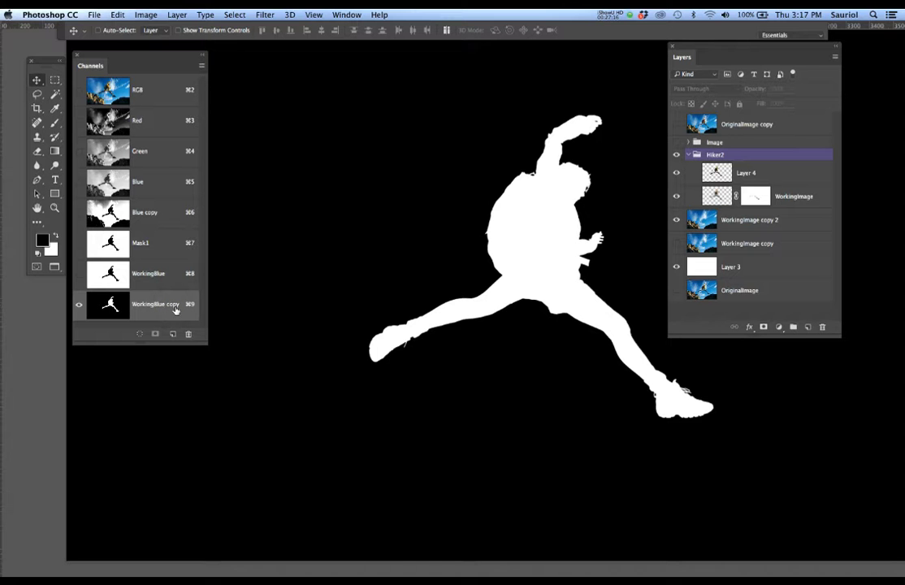
pyautogui.click(79, 90)
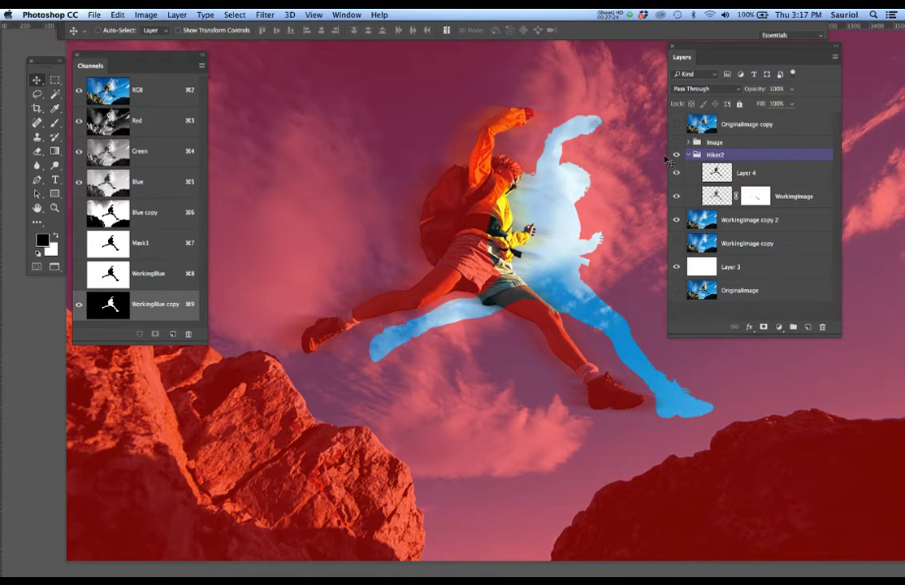
pyautogui.click(677, 155)
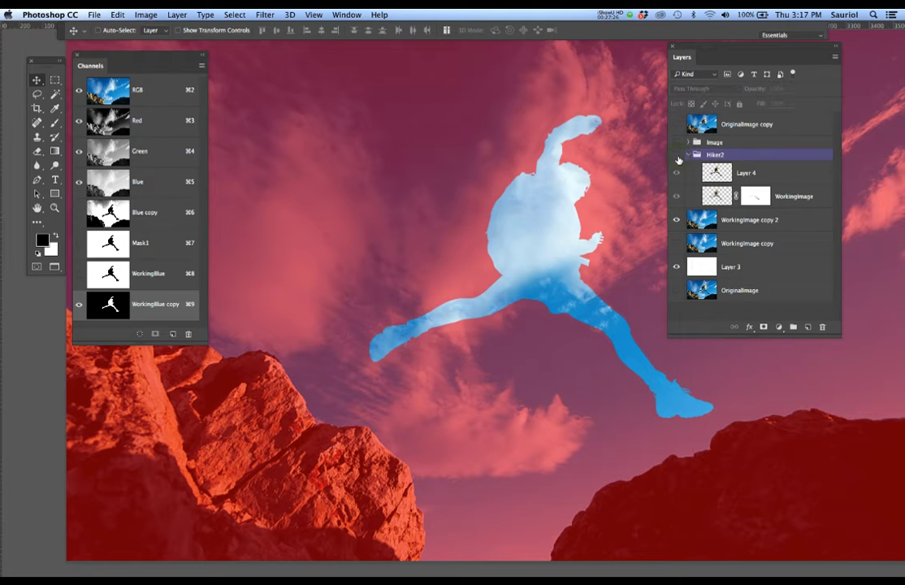
# Step: Duplicate the OriginalImage layer, place the copy directly above WorkingImage copy 2 and make it visible
pyautogui.click(740, 289)
pyautogui.press('super+j')
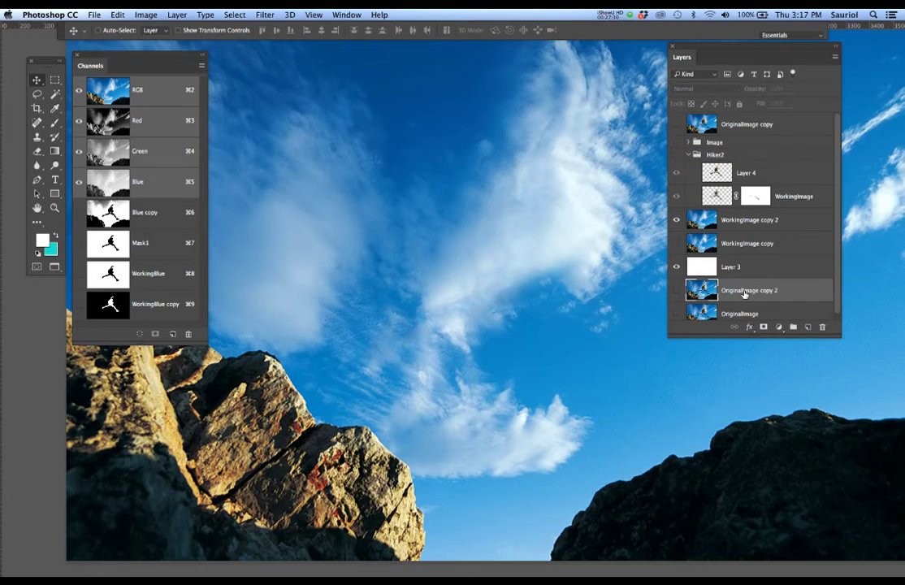
pyautogui.moveTo(744, 294); pyautogui.dragTo(725, 215)
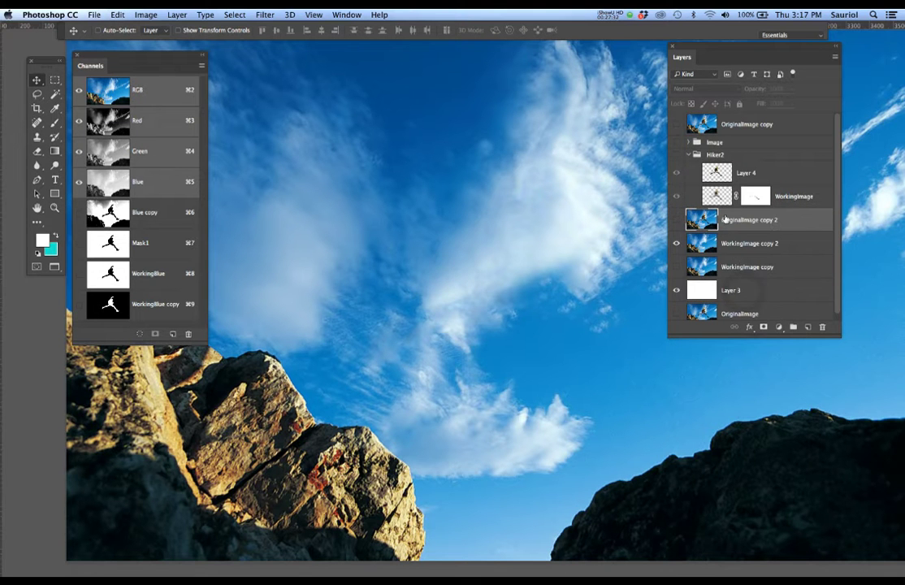
pyautogui.click(677, 220)
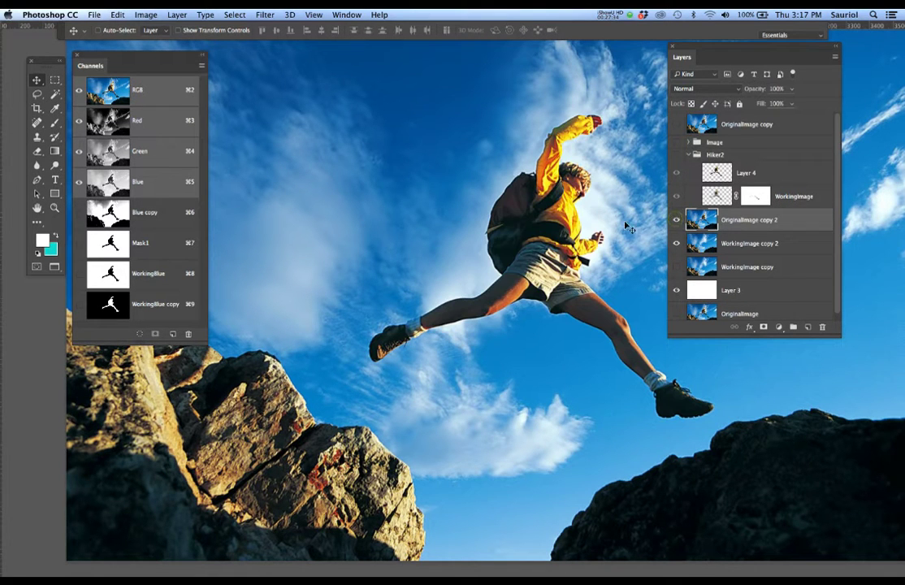
# Step: View the WorkingBlue copy channel alone and over the colour image, and examine the overlay along the hiker's edges
pyautogui.click(159, 304)
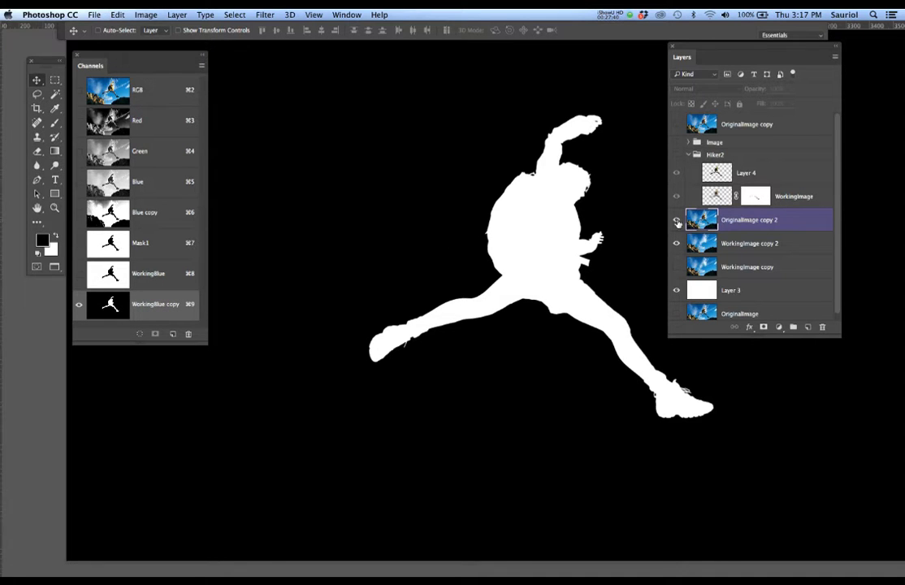
pyautogui.click(79, 90)
pyautogui.click(79, 89)
pyautogui.click(79, 90)
pyautogui.click(79, 89)
pyautogui.click(79, 90)
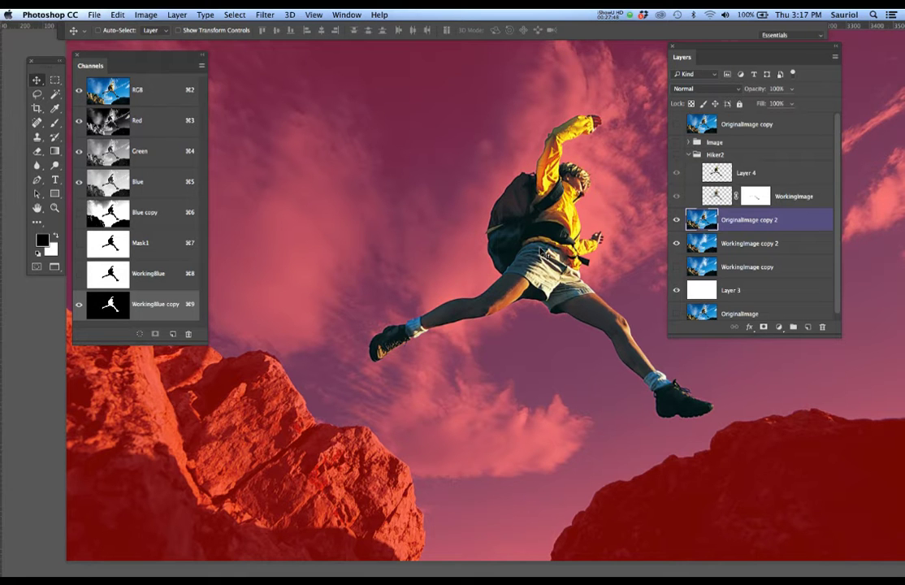
pyautogui.scroll(3, 545, 255)
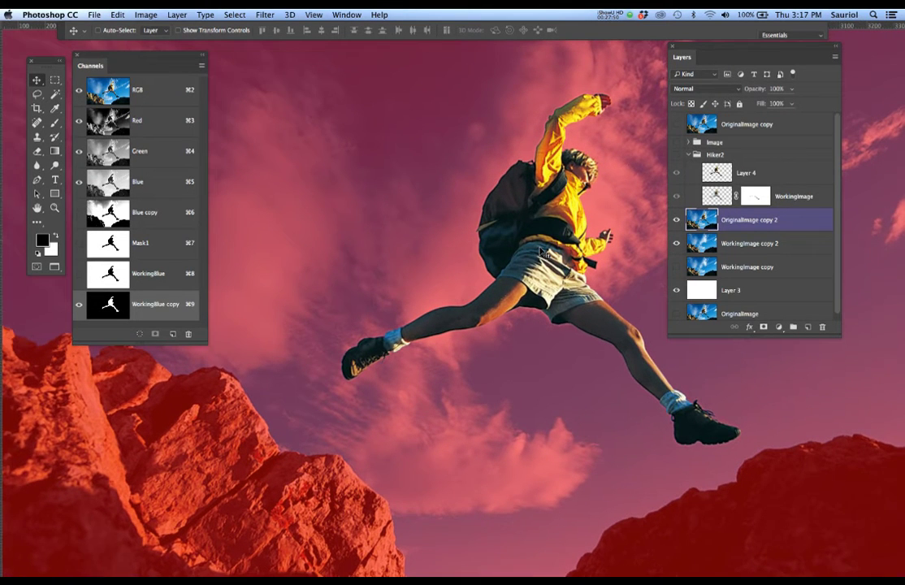
pyautogui.scroll(1, 542, 254)
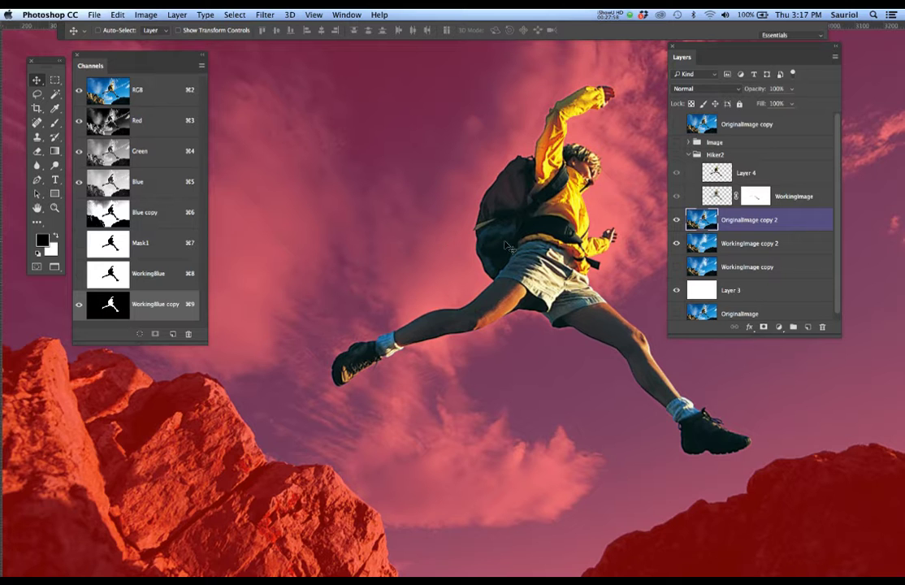
pyautogui.scroll(3, 594, 307)
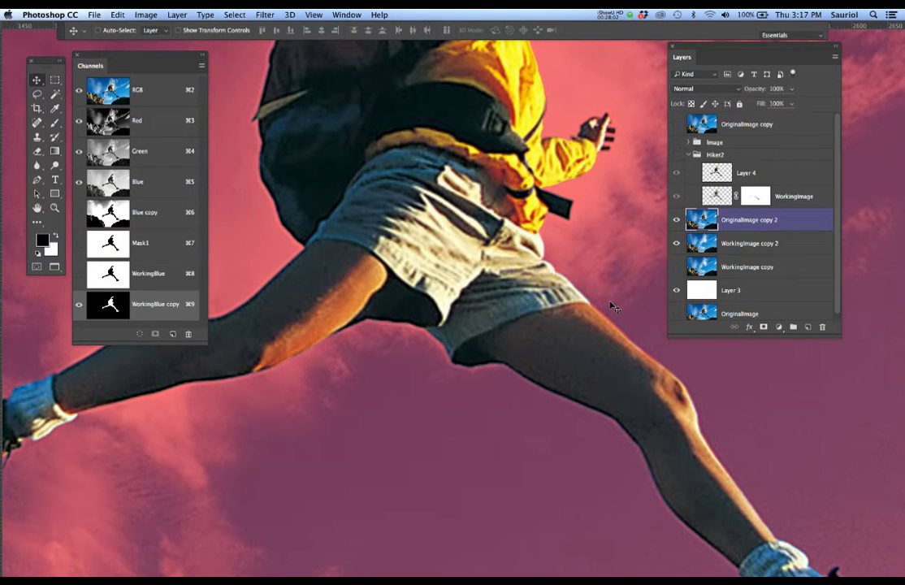
# Step: Invert the WorkingBlue copy channel so its red overlay covers the hiker instead of the surroundings
pyautogui.click(150, 304)
pyautogui.press('super+i')
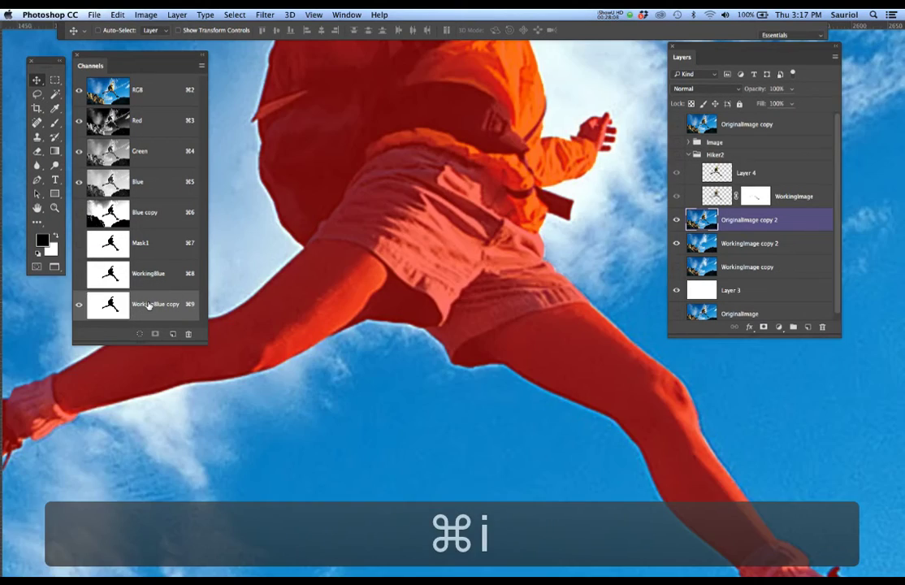
pyautogui.press('super+i')
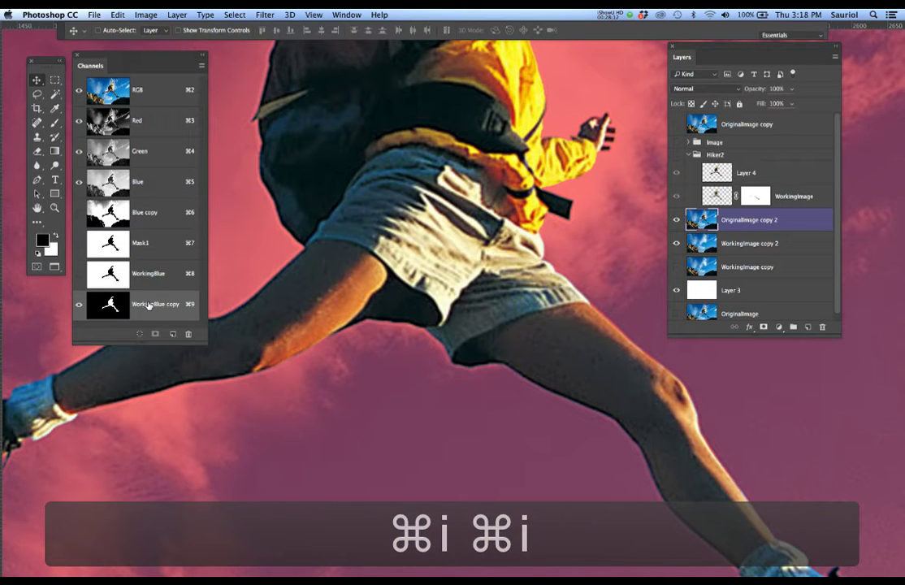
pyautogui.press('super+i')
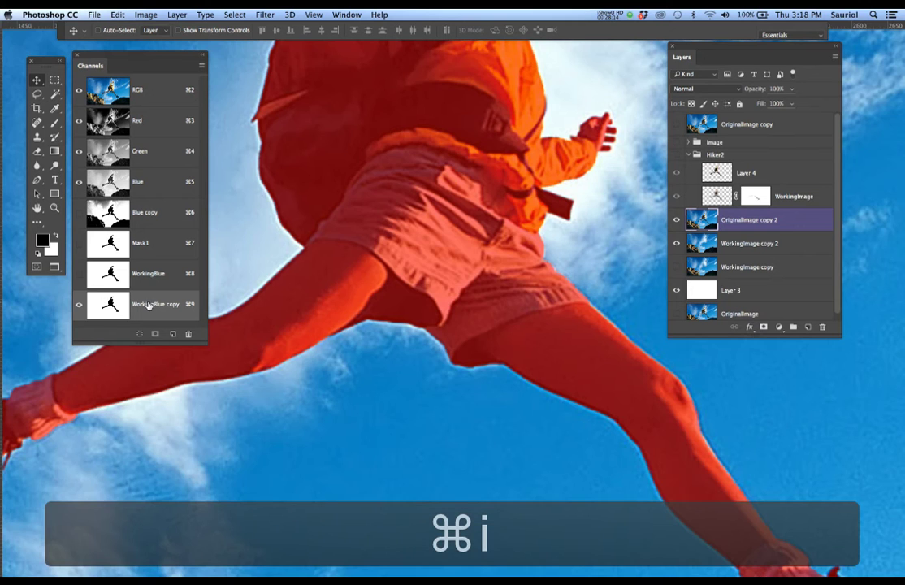
# Step: Return to the RGB composite channel and delete the OriginalImage copy 2 layer
pyautogui.scroll(-5, 379, 356)
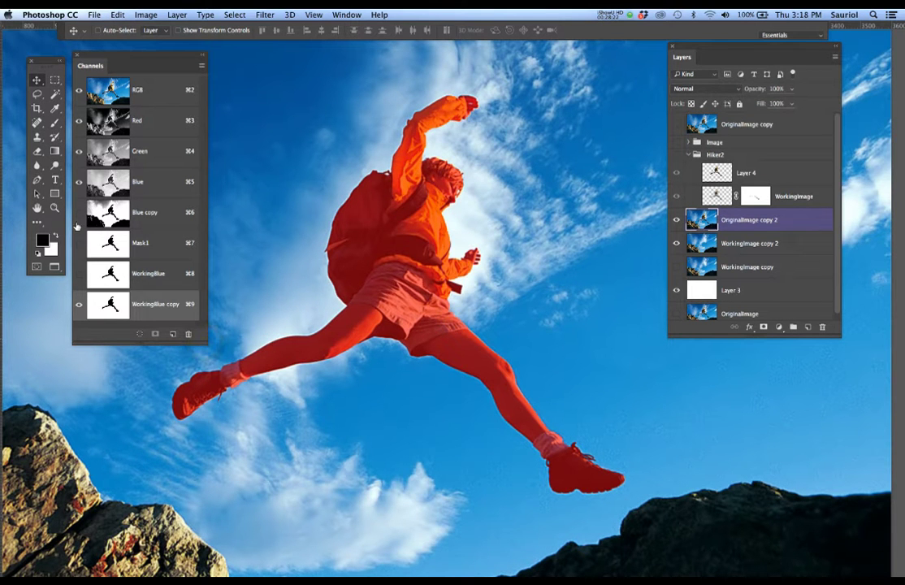
pyautogui.click(162, 95)
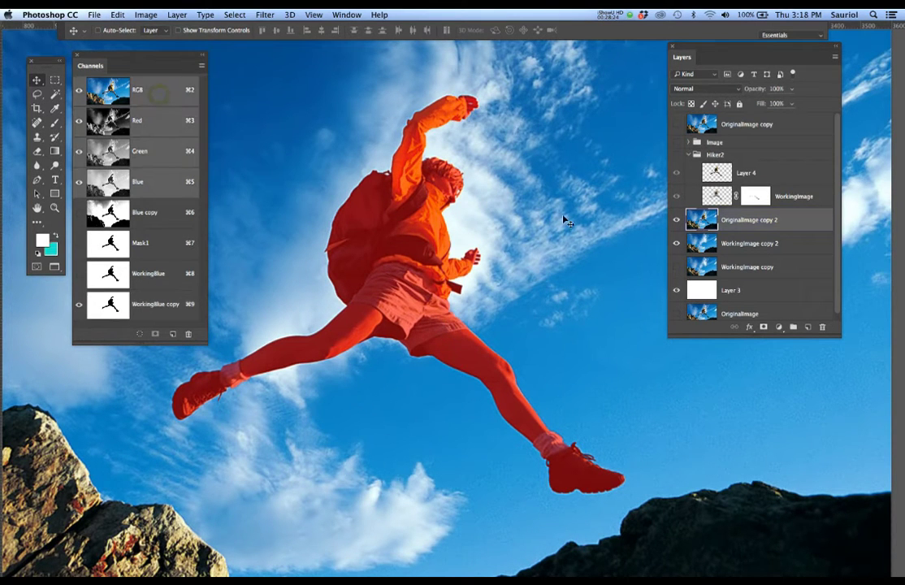
pyautogui.moveTo(747, 226); pyautogui.dragTo(524, 238)
pyautogui.scroll(-2, 516, 233)
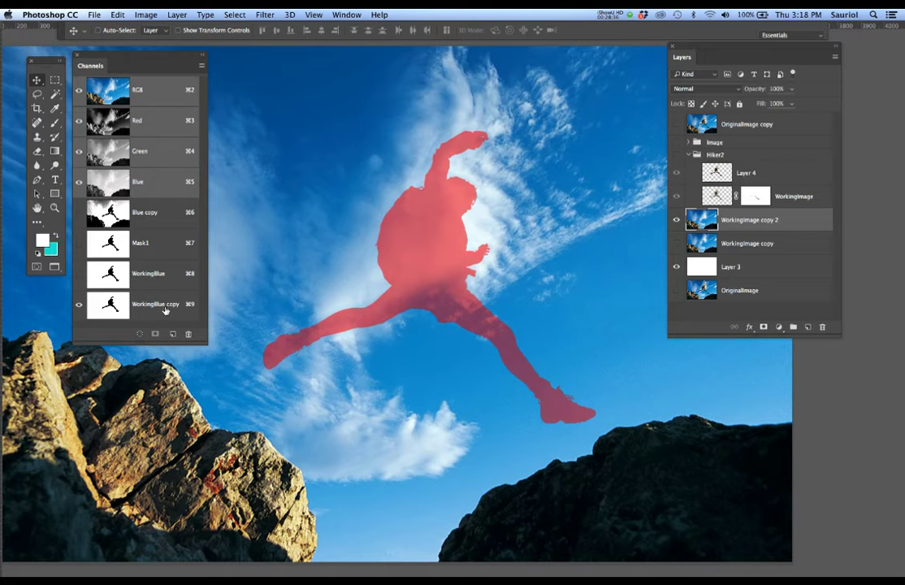
# Step: Inspect the Blue copy channel and the WorkingBlue copy overlay, ending on the plain RGB composite
pyautogui.click(150, 213)
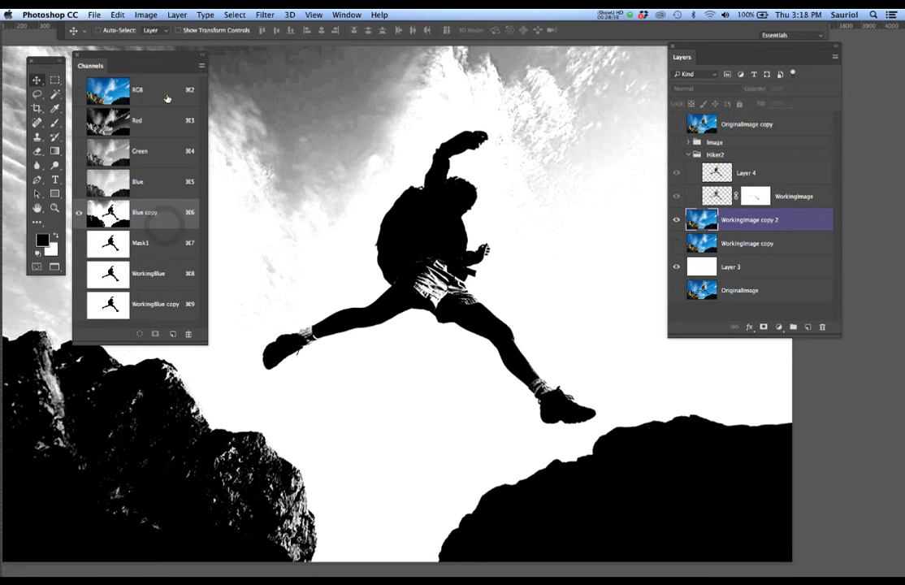
pyautogui.click(166, 99)
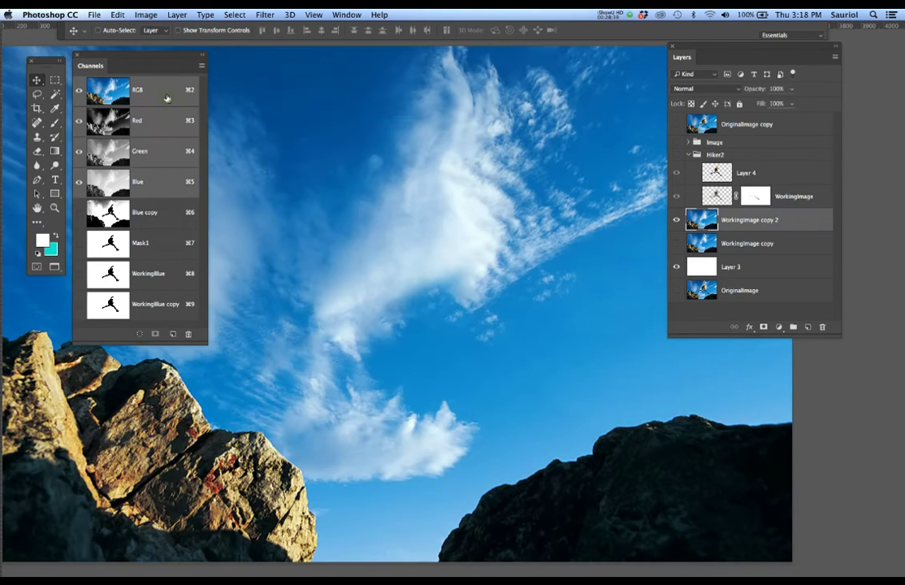
pyautogui.click(78, 304)
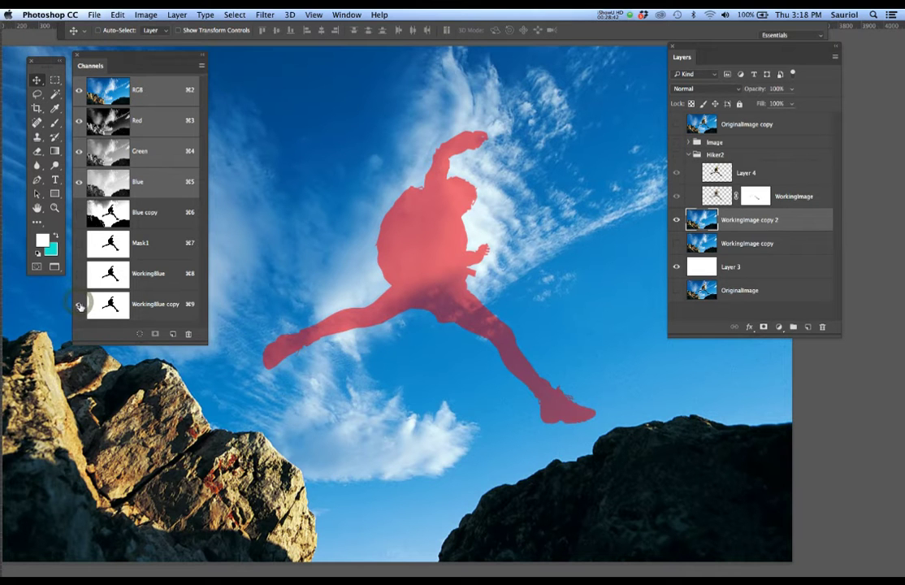
pyautogui.click(79, 305)
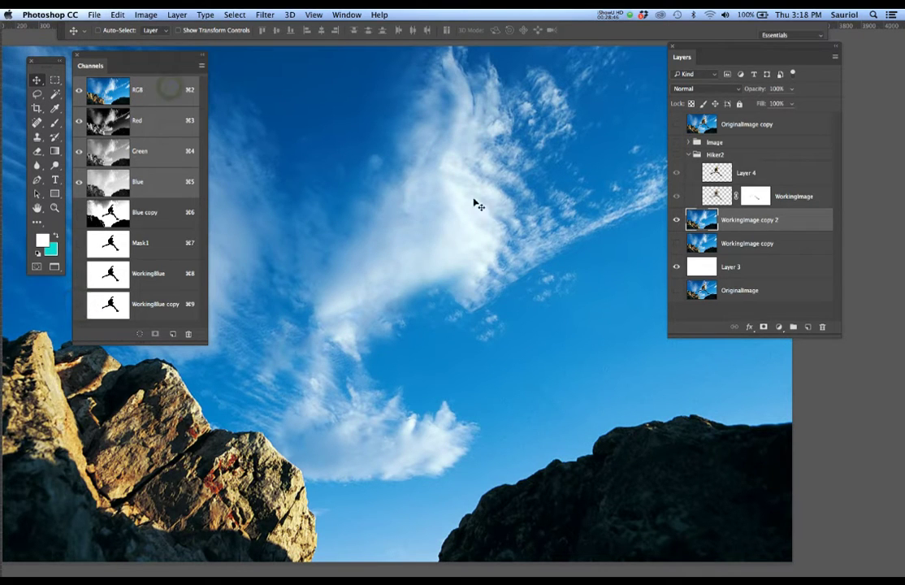
# Step: Show the Hiker2 group again, check WorkingImage copy 2 by toggling its visibility, and collapse the group
pyautogui.click(677, 154)
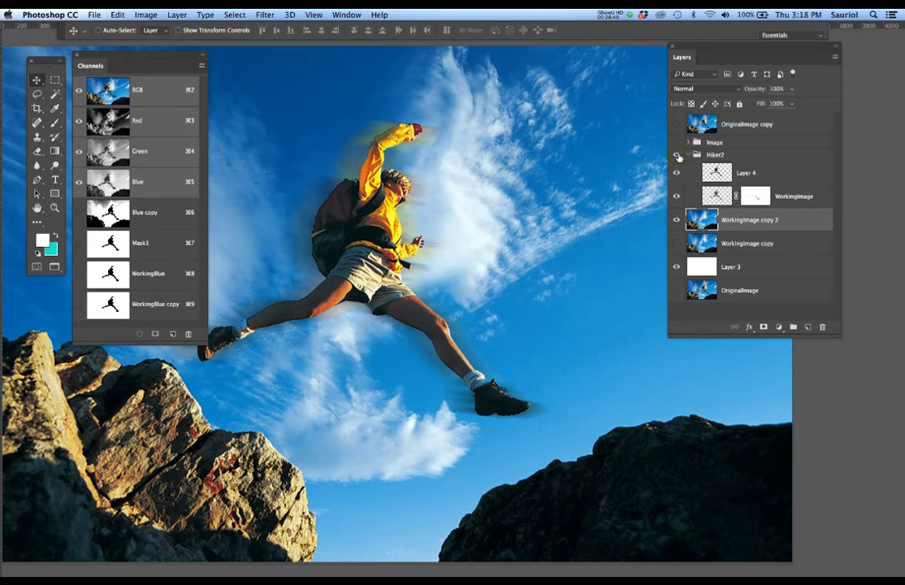
pyautogui.click(677, 221)
pyautogui.click(677, 220)
pyautogui.click(688, 154)
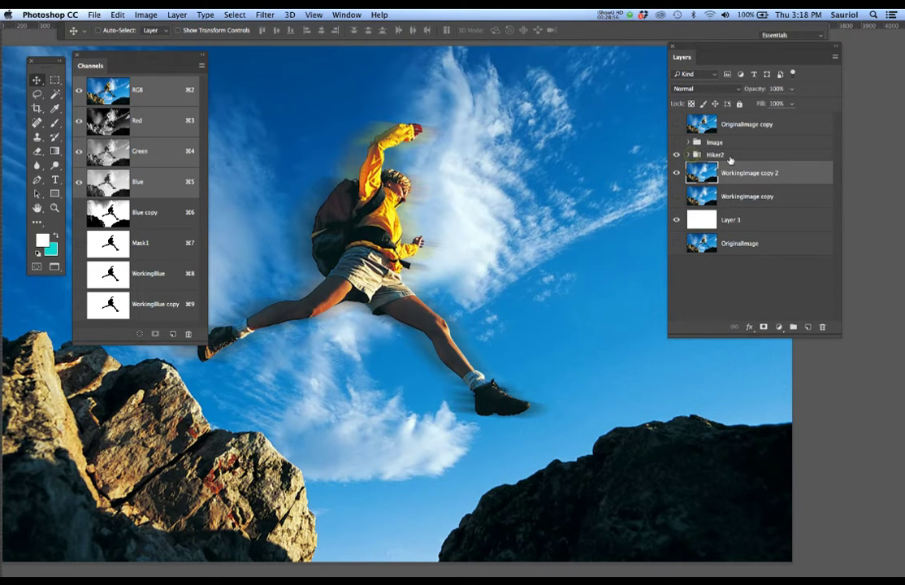
# Step: Group the Hiker2 group and the WorkingImage copy 2 layer together and name the new group Image2
pyautogui.click(734, 156)
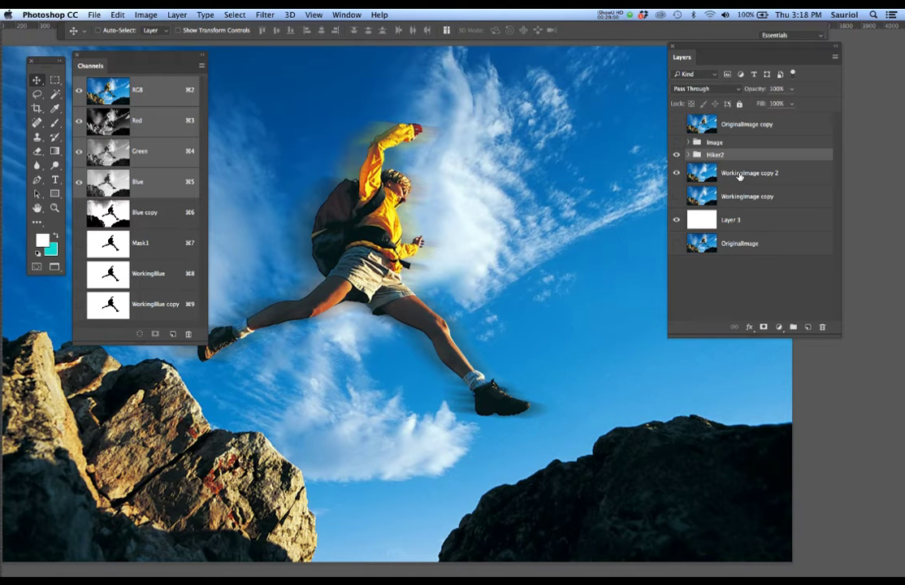
pyautogui.keyDown('shift'); pyautogui.click(739, 176); pyautogui.keyUp('shift')
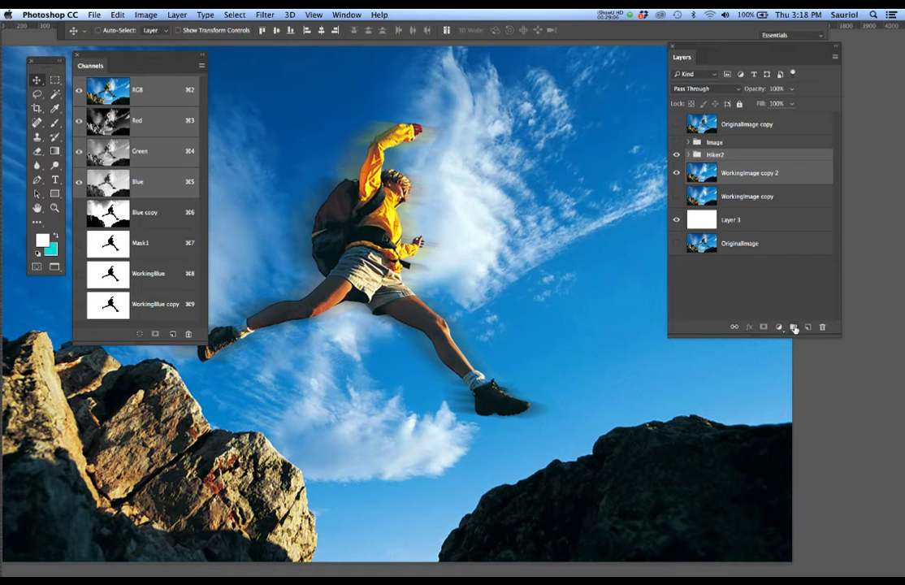
pyautogui.click(793, 327)
pyautogui.doubleClick(716, 156)
pyautogui.write('Im')
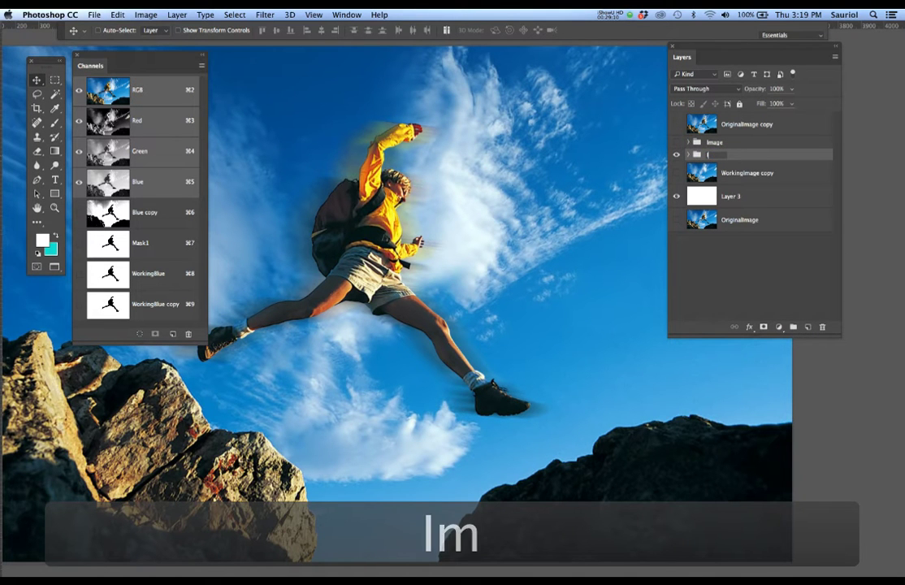
pyautogui.write('age')
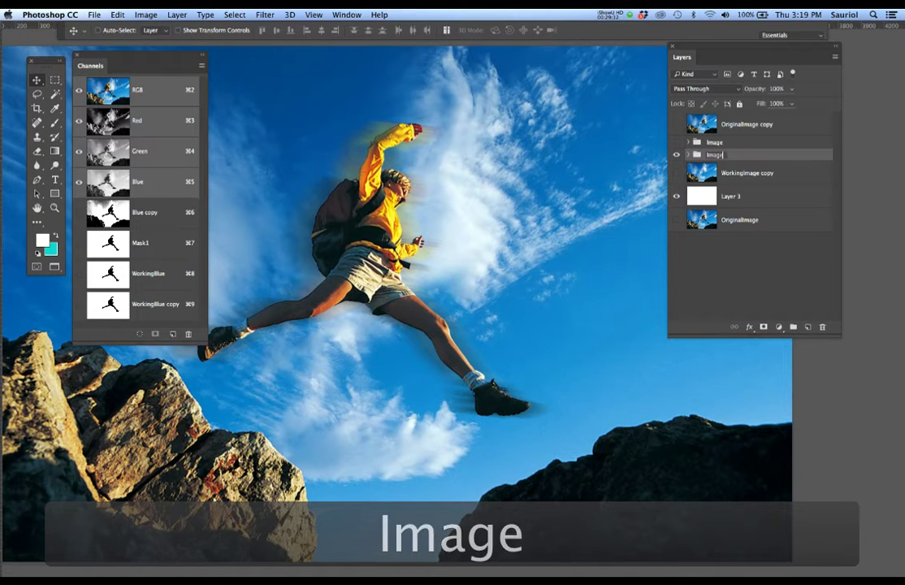
pyautogui.write('2')
pyautogui.press('Return')
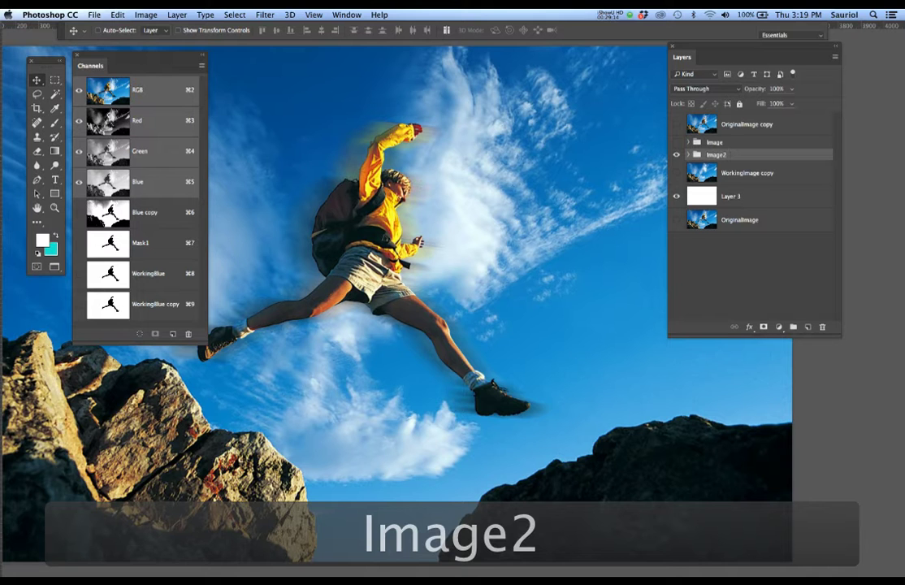
pyautogui.press('s')
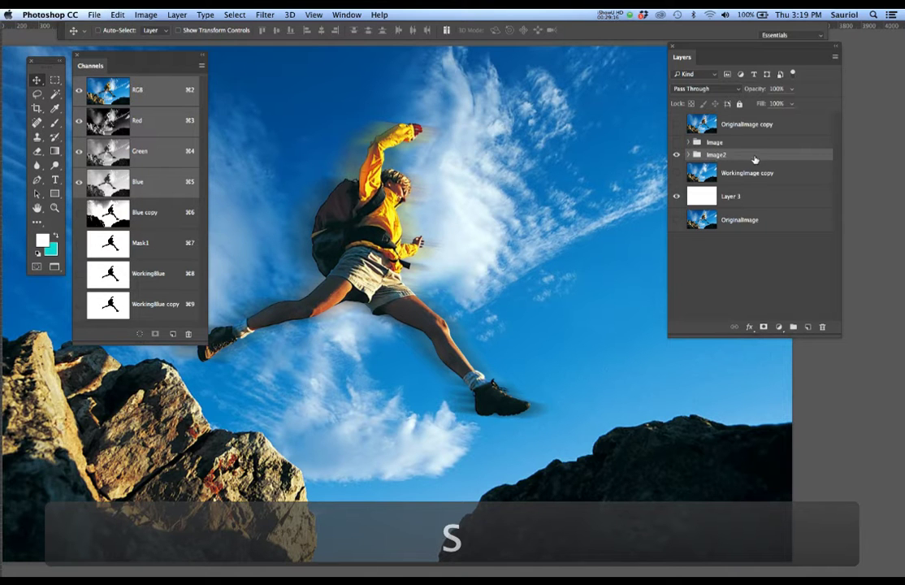
# Step: Review the destination documents offered for duplicating the Image2 group and cancel the duplication
pyautogui.rightClick(764, 156)
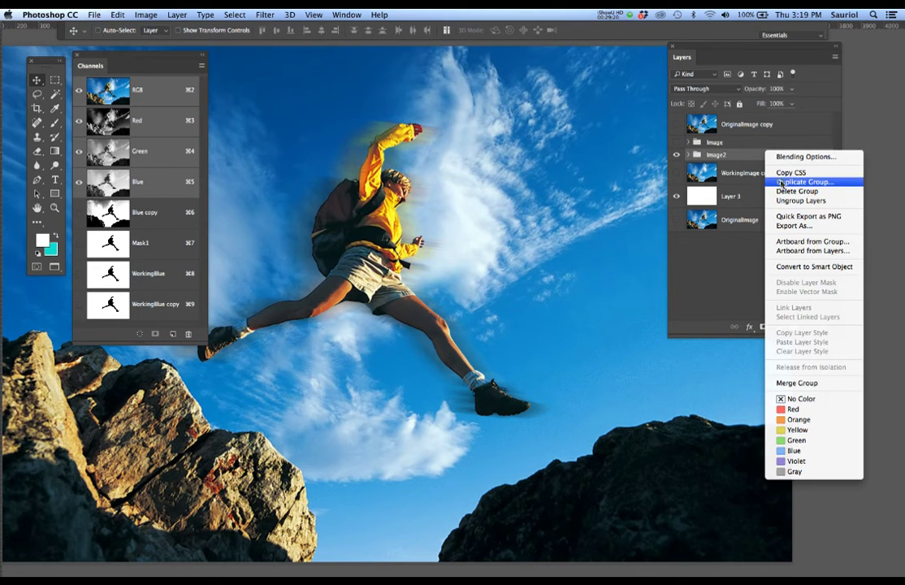
pyautogui.click(780, 182)
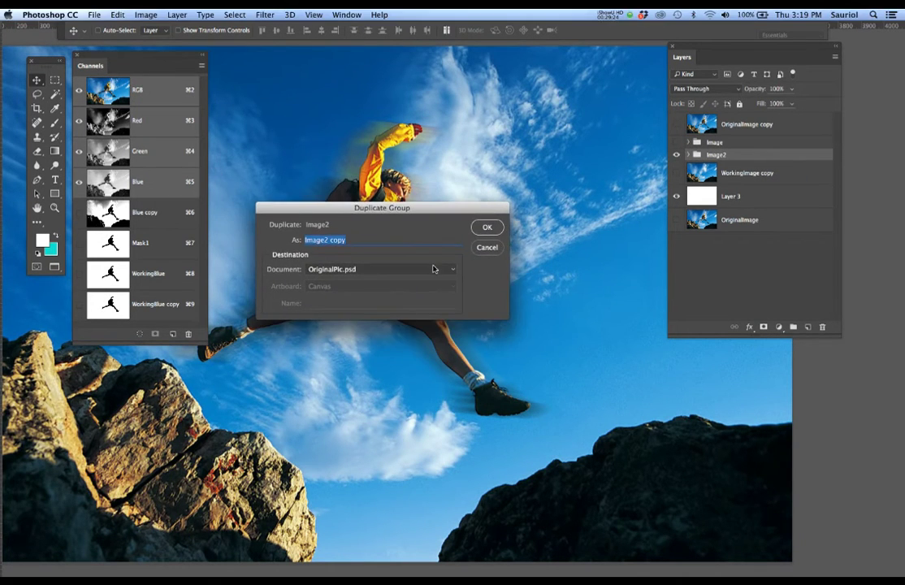
pyautogui.click(453, 274)
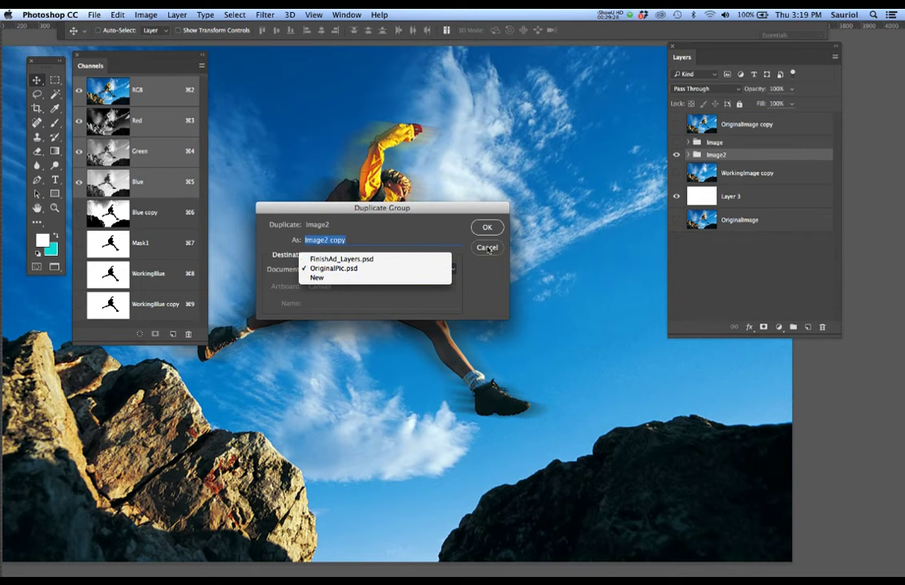
pyautogui.click(424, 217)
pyautogui.click(487, 248)
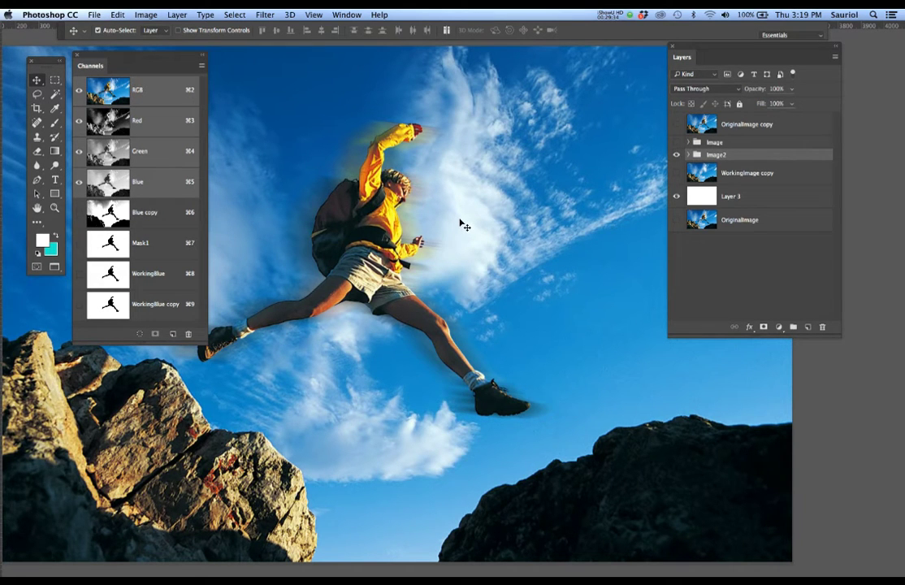
# Step: Switch to the Outdoor Adventures ad document, check its Image group by toggling visibility, and expand it in an enlarged Layers panel
pyautogui.press('super+grave')
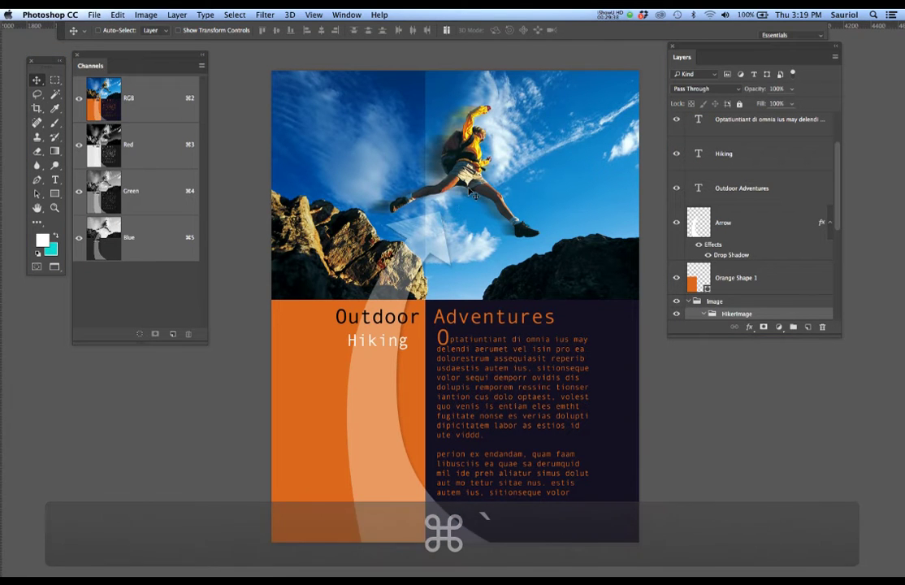
pyautogui.scroll(2, 470, 190)
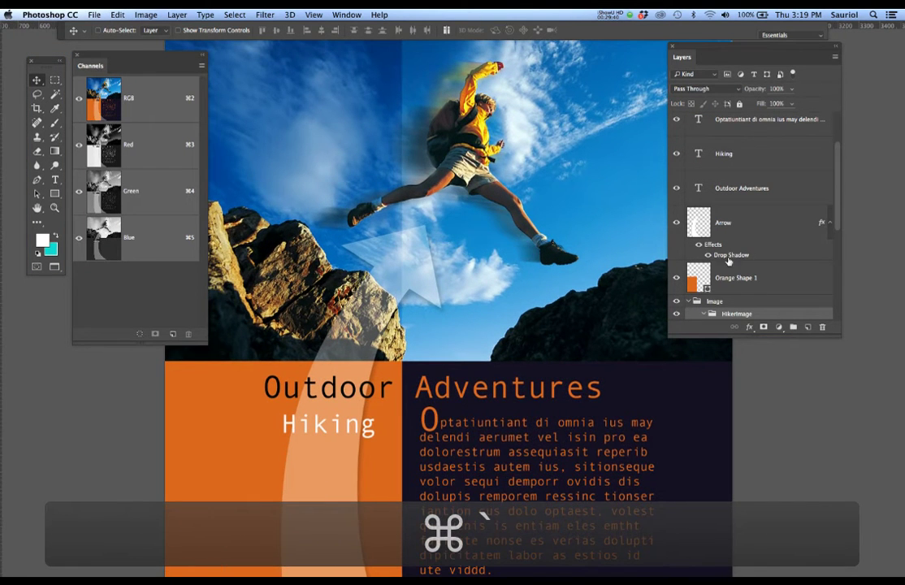
pyautogui.moveTo(835, 337); pyautogui.dragTo(845, 416)
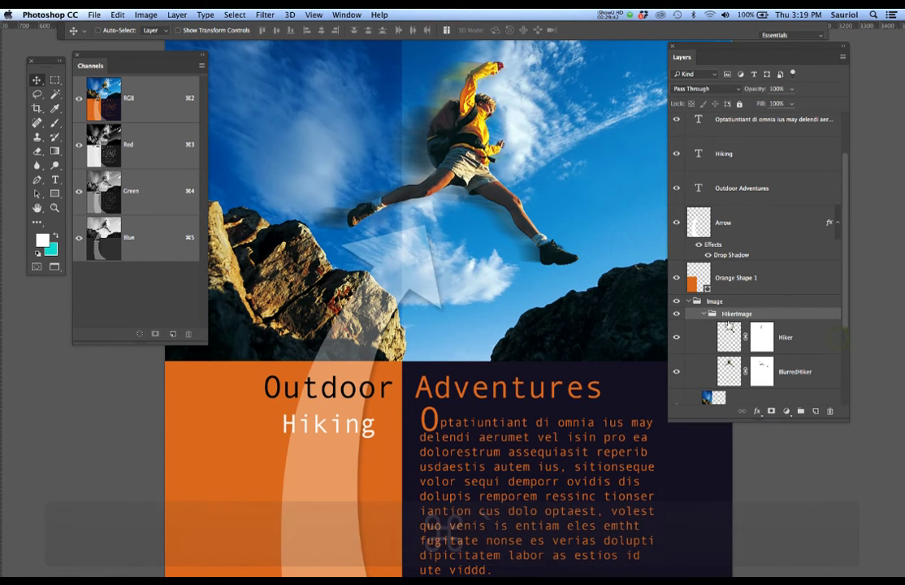
pyautogui.click(676, 301)
pyautogui.click(676, 301)
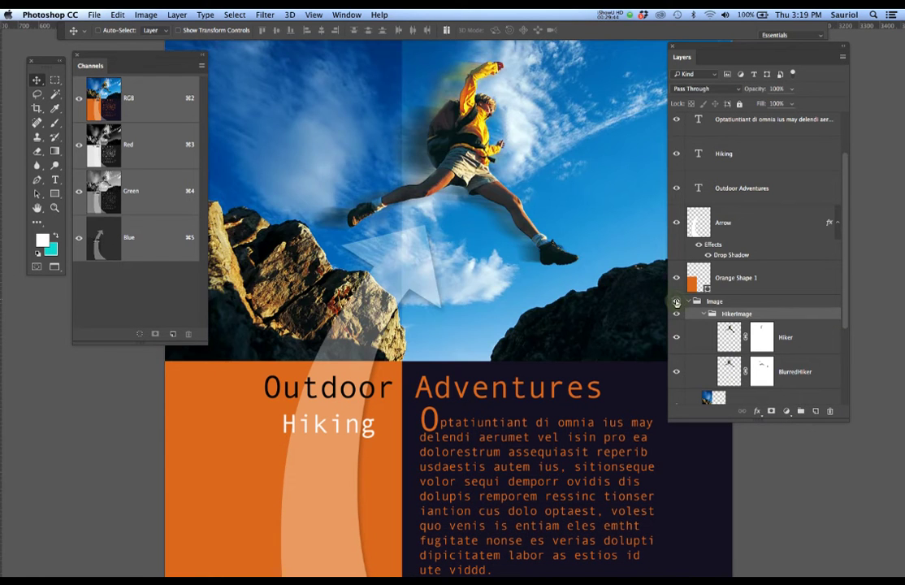
pyautogui.click(689, 301)
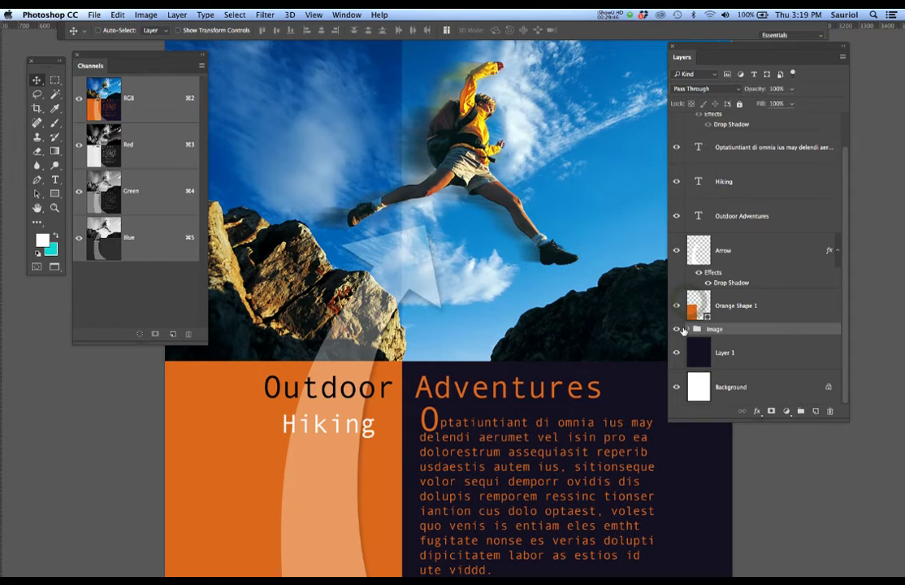
pyautogui.click(689, 329)
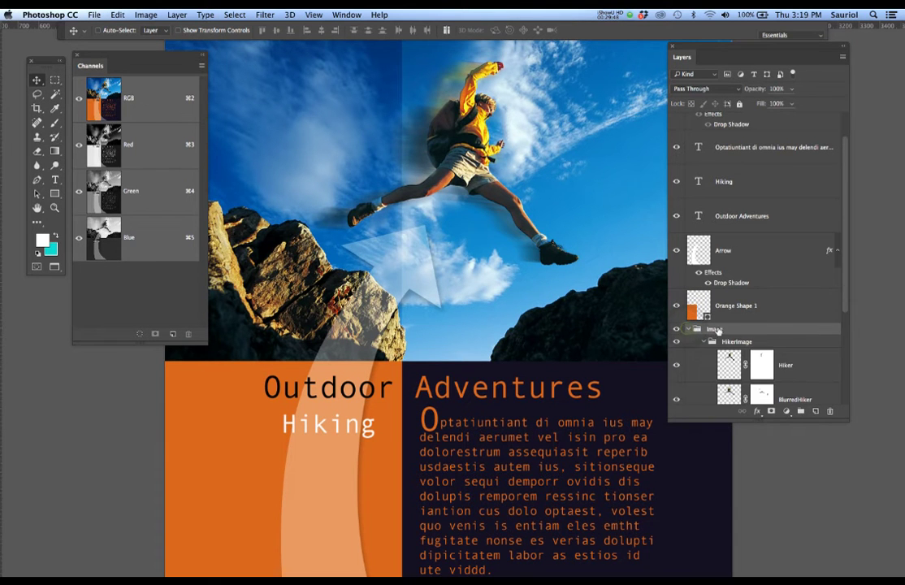
pyautogui.moveTo(847, 428); pyautogui.dragTo(853, 522)
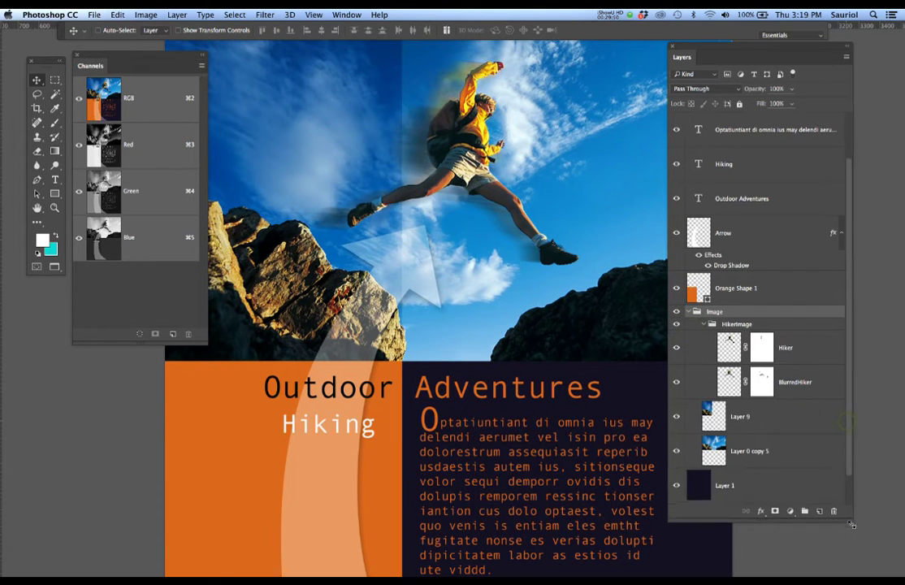
# Step: Inspect the HikerImage group's part in the ad by toggling its visibility, review the whole page, and toggle the Arrow layer's visibility
pyautogui.click(677, 325)
pyautogui.click(677, 325)
pyautogui.click(675, 325)
pyautogui.click(676, 325)
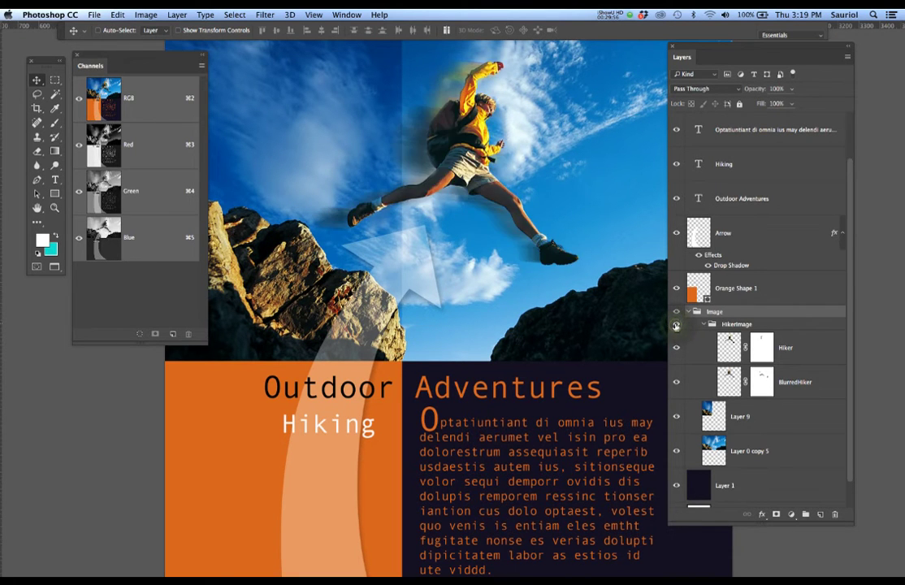
pyautogui.scroll(-4, 483, 273)
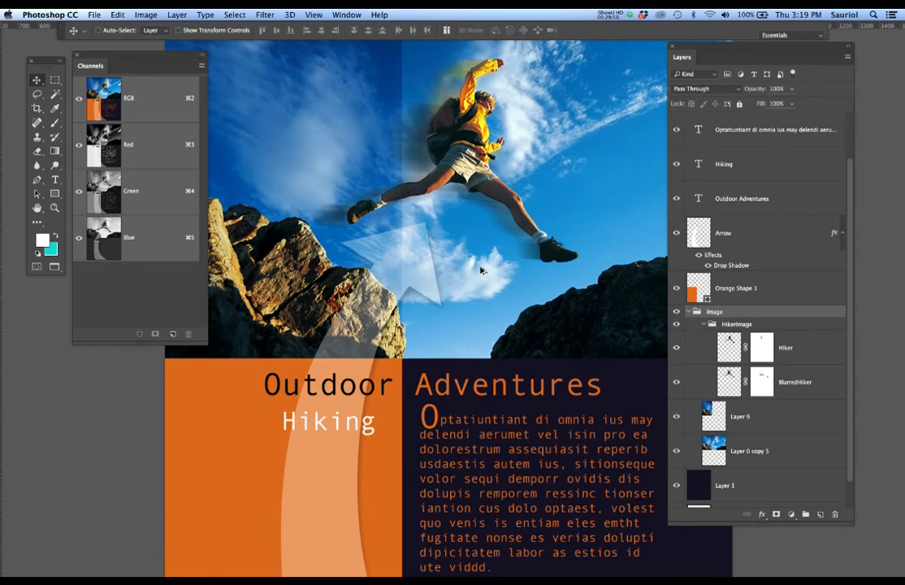
pyautogui.scroll(-2, 481, 269)
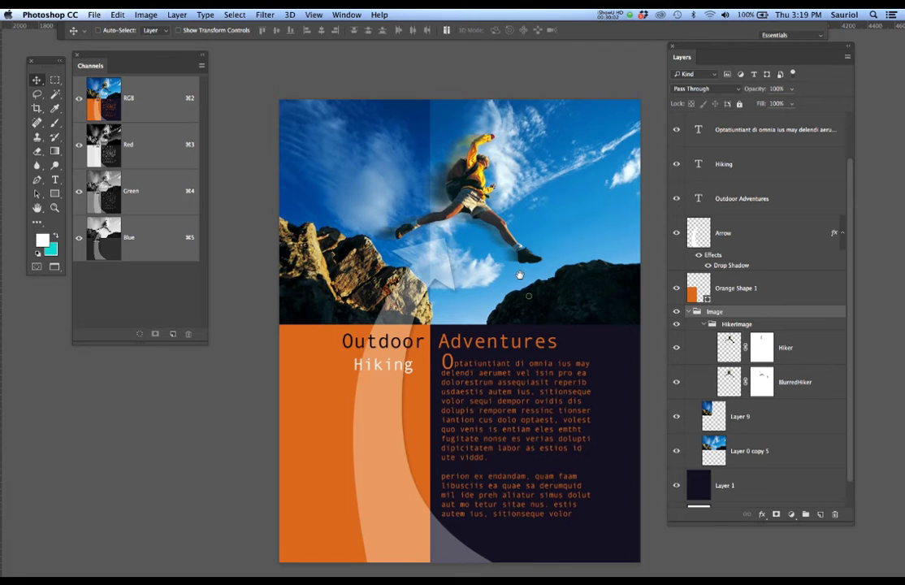
pyautogui.scroll(2, 529, 294)
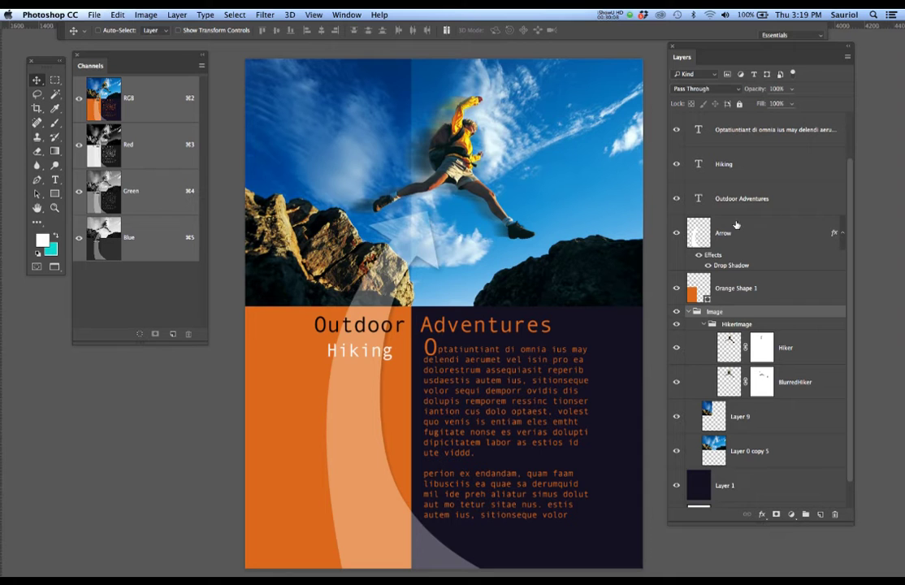
pyautogui.click(677, 234)
# Step: Switch to the golden retriever page document and move the Layers panel clear of the dog
pyautogui.press('Tab')
pyautogui.press('Tab')
pyautogui.hotkey('ctrl', 'Tab')
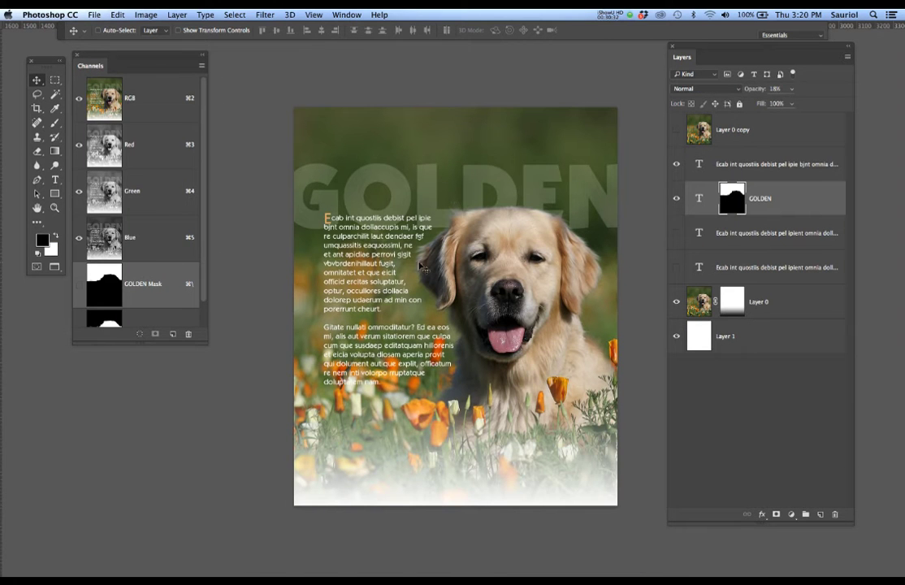
pyautogui.scroll(3, 406, 264)
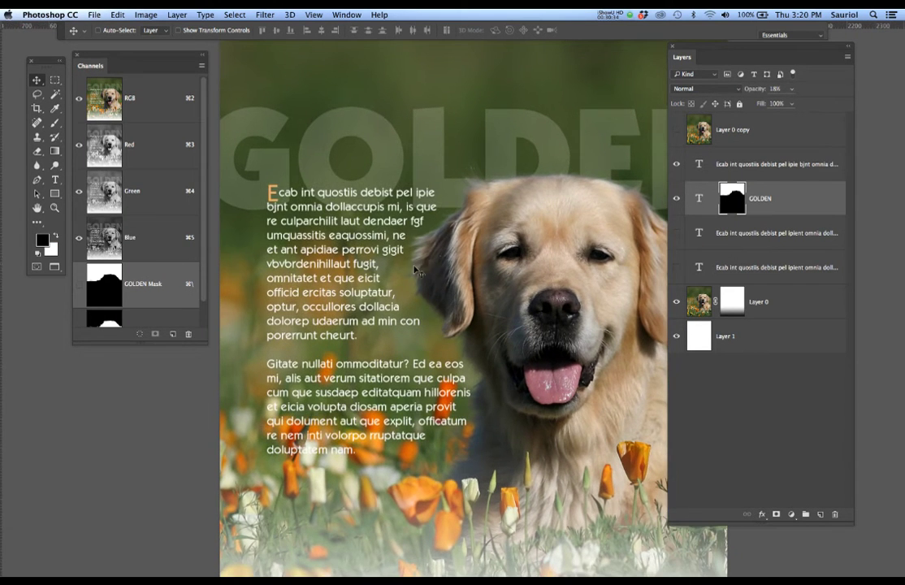
pyautogui.moveTo(698, 49); pyautogui.dragTo(746, 60)
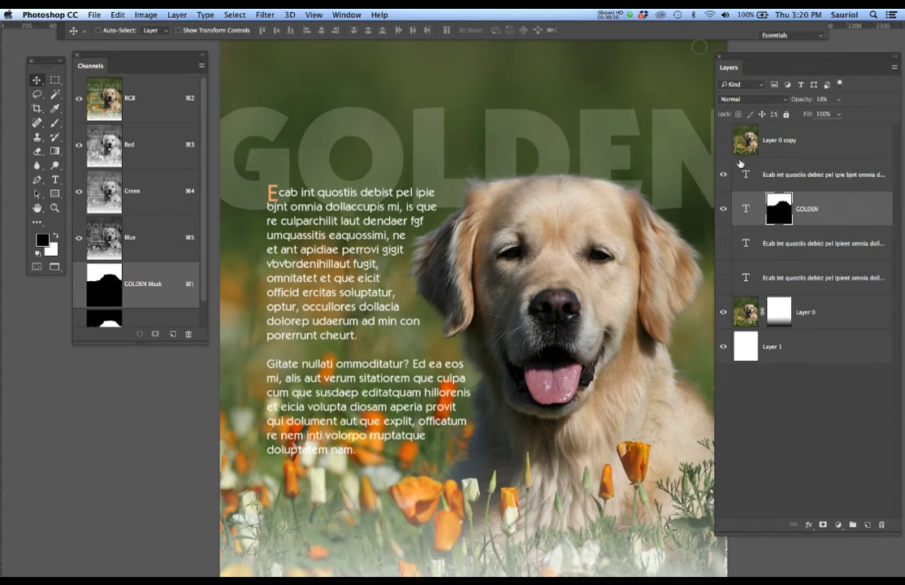
# Step: Inspect the GOLDEN text layer's mask on its own, alternating it with the full composite and ending on the composite
pyautogui.keyDown('alt'); pyautogui.click(783, 211); pyautogui.keyUp('alt')
pyautogui.keyDown('alt'); pyautogui.click(783, 210); pyautogui.keyUp('alt')
pyautogui.keyDown('alt'); pyautogui.click(782, 210); pyautogui.keyUp('alt')
pyautogui.keyDown('alt'); pyautogui.click(783, 211); pyautogui.keyUp('alt')
pyautogui.keyDown('alt'); pyautogui.click(783, 210); pyautogui.keyUp('alt')
pyautogui.keyDown('alt'); pyautogui.click(783, 210); pyautogui.keyUp('alt')
pyautogui.keyDown('alt'); pyautogui.click(783, 210); pyautogui.keyUp('alt')
pyautogui.keyDown('alt'); pyautogui.click(784, 210); pyautogui.keyUp('alt')
pyautogui.keyDown('alt'); pyautogui.click(783, 210); pyautogui.keyUp('alt')
pyautogui.keyDown('alt'); pyautogui.click(784, 210); pyautogui.keyUp('alt')
pyautogui.keyDown('alt'); pyautogui.click(783, 210); pyautogui.keyUp('alt')
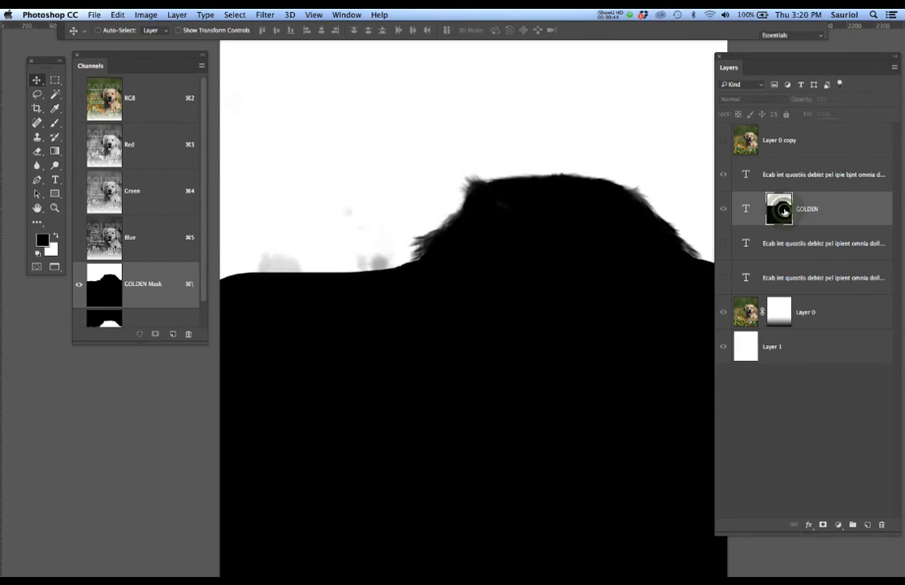
pyautogui.keyDown('alt'); pyautogui.click(783, 210); pyautogui.keyUp('alt')
pyautogui.keyDown('alt'); pyautogui.click(783, 210); pyautogui.keyUp('alt')
pyautogui.keyDown('alt'); pyautogui.click(778, 213); pyautogui.keyUp('alt')
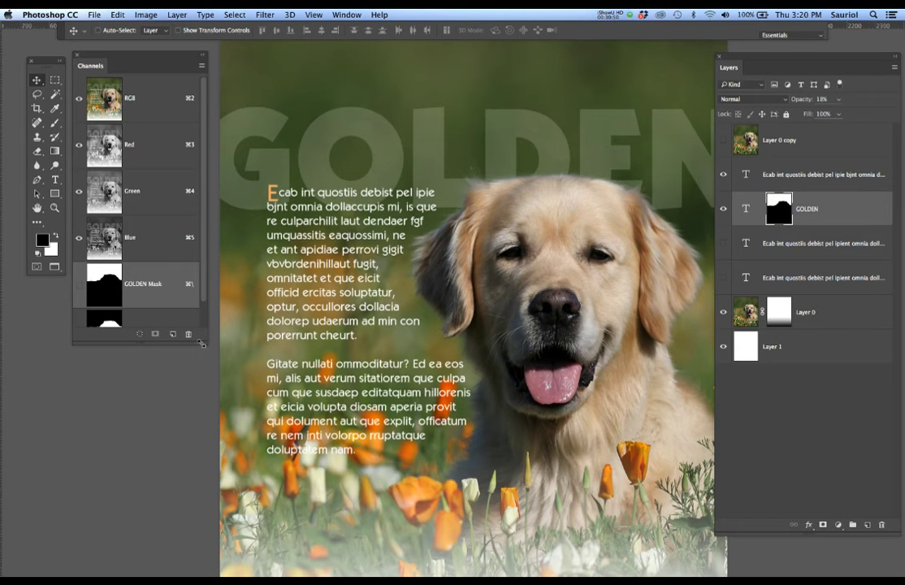
# Step: Enlarge the Channels panel to list every channel, and hide the GOLDEN layer and the visible body text layer
pyautogui.moveTo(202, 345); pyautogui.dragTo(209, 475)
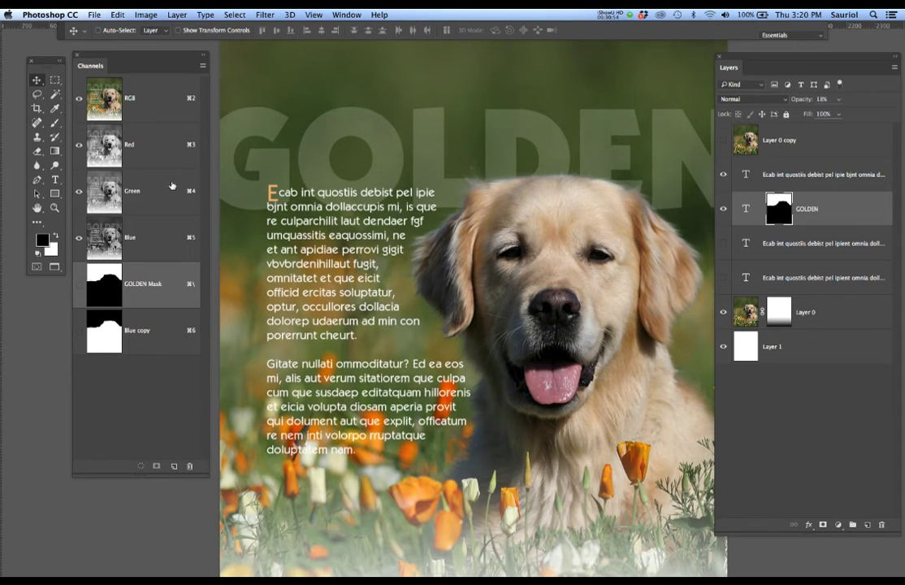
pyautogui.click(725, 210)
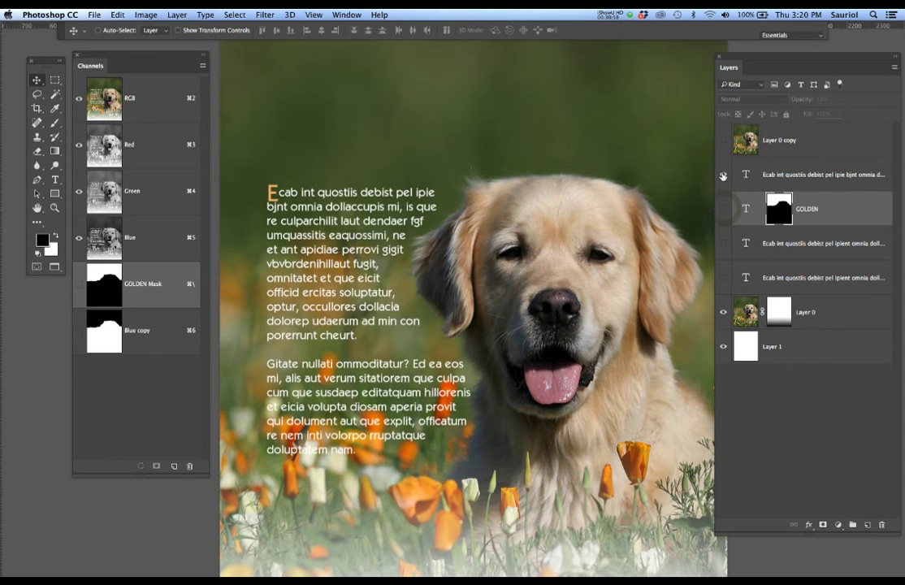
pyautogui.click(723, 174)
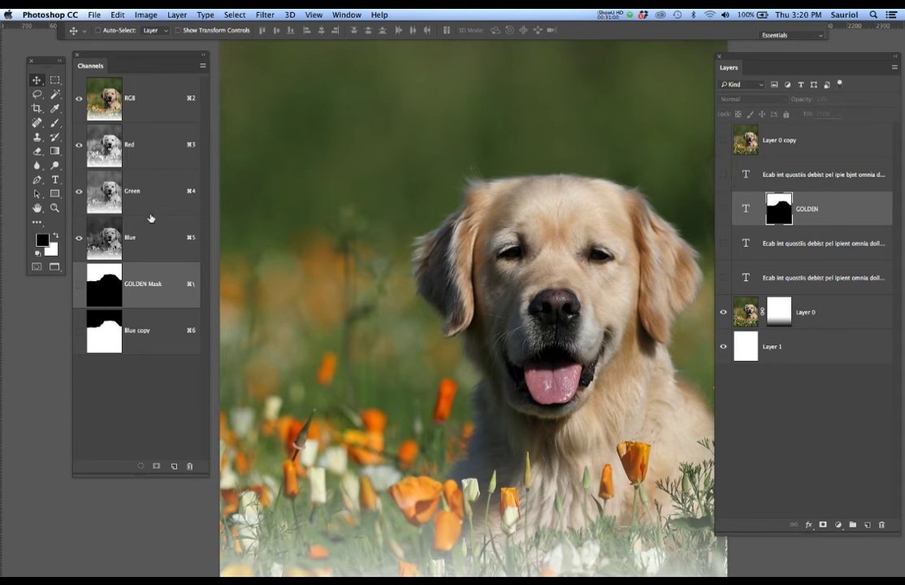
# Step: Try to view the individual colour channels with the GOLDEN layer still selected, ending on the RGB composite
pyautogui.click(144, 241)
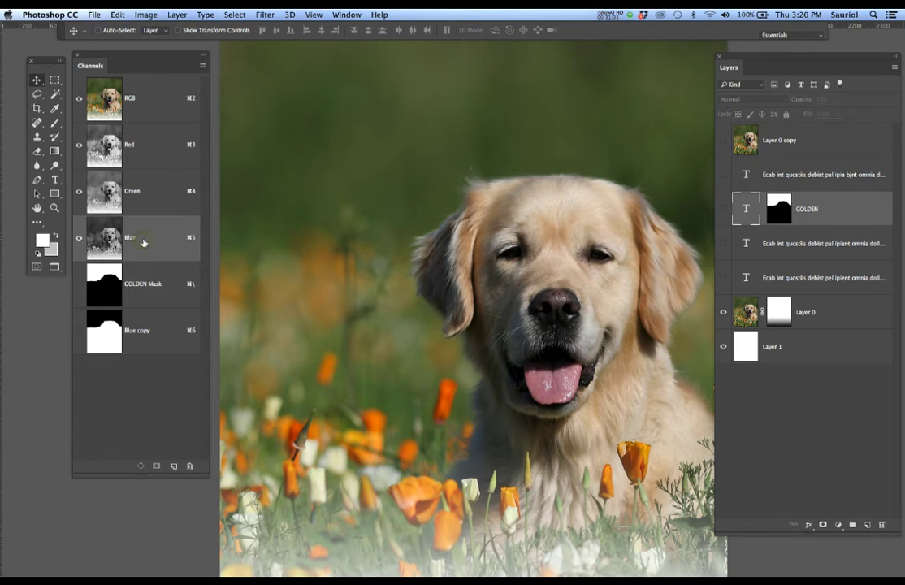
pyautogui.click(164, 192)
pyautogui.click(159, 158)
pyautogui.click(186, 236)
pyautogui.click(138, 104)
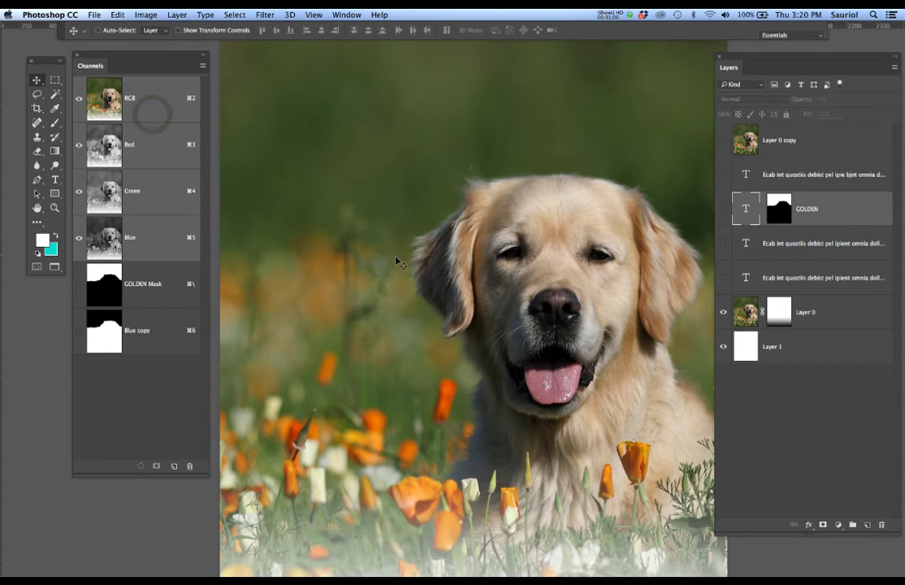
# Step: Select Layer 0 and compare its Red, Green and Blue channels in greyscale, ending on Blue
pyautogui.click(772, 375)
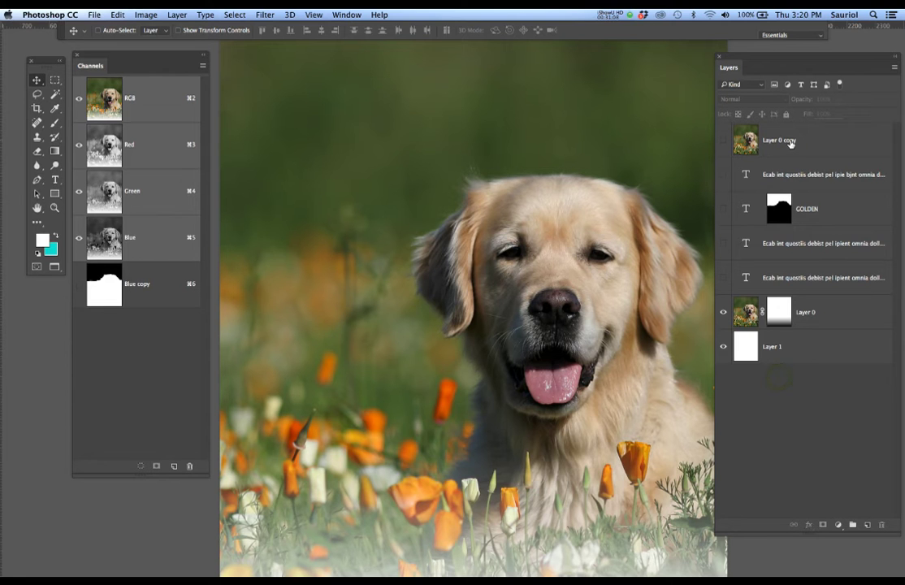
pyautogui.click(841, 310)
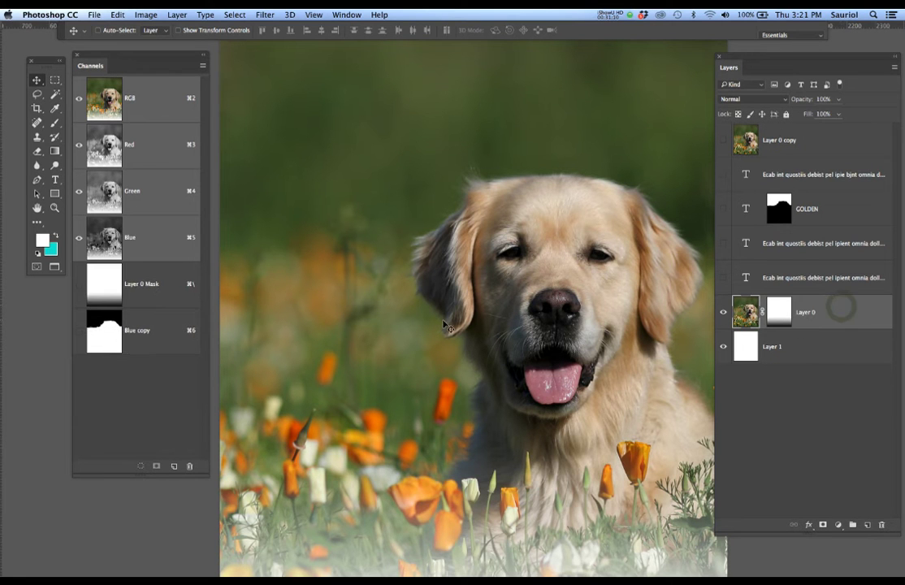
pyautogui.click(162, 145)
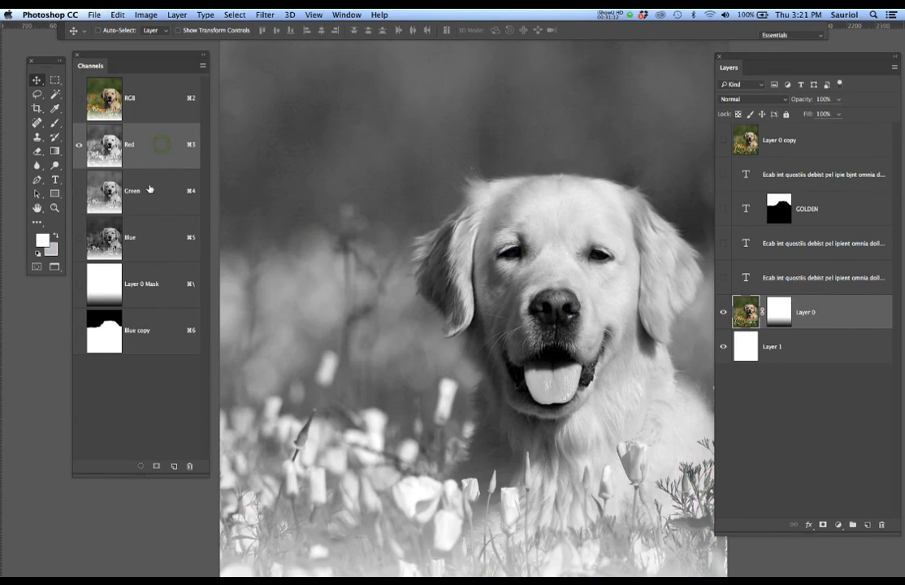
pyautogui.click(148, 194)
pyautogui.click(150, 236)
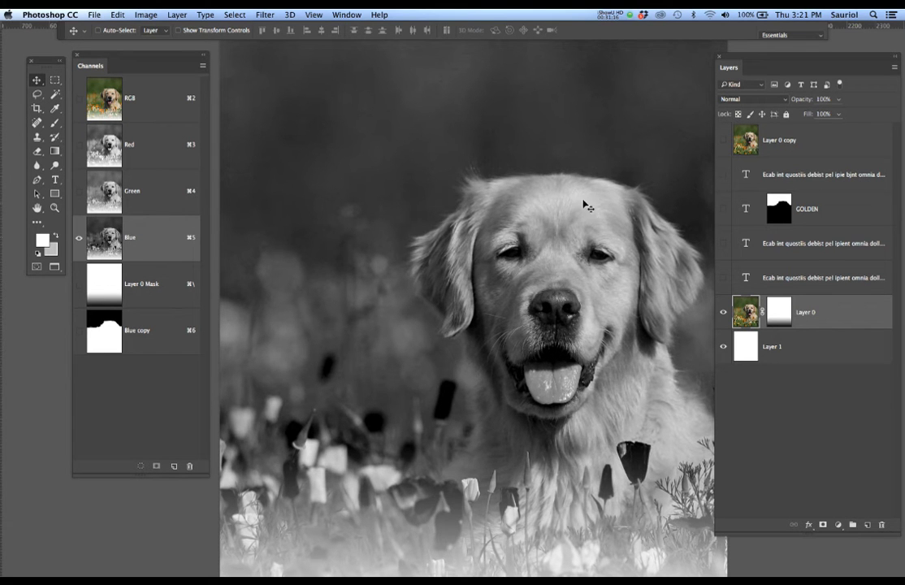
# Step: Examine the dog's fur edge in the Blue channel and the matching silhouette in the Blue copy channel
pyautogui.scroll(2, 581, 192)
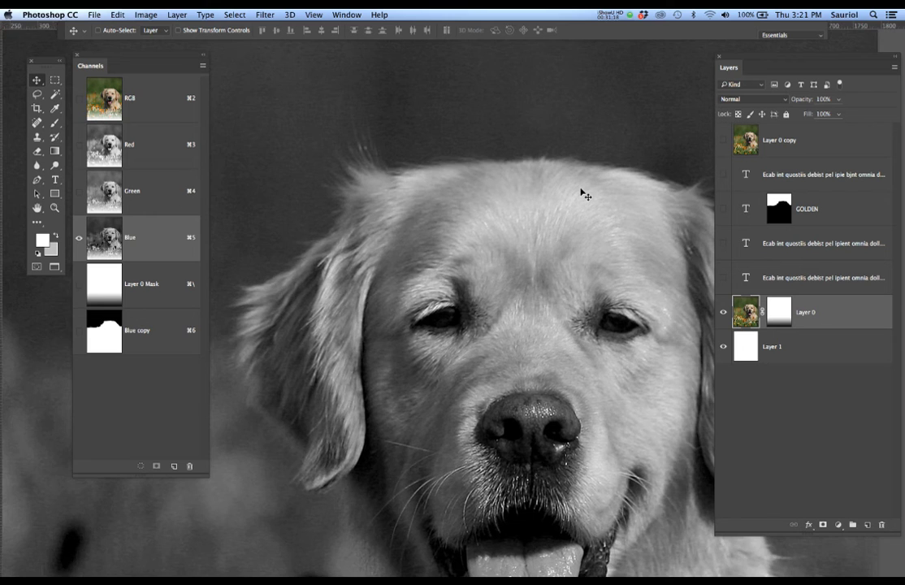
pyautogui.scroll(-1, 581, 193)
pyautogui.scroll(-1, 581, 194)
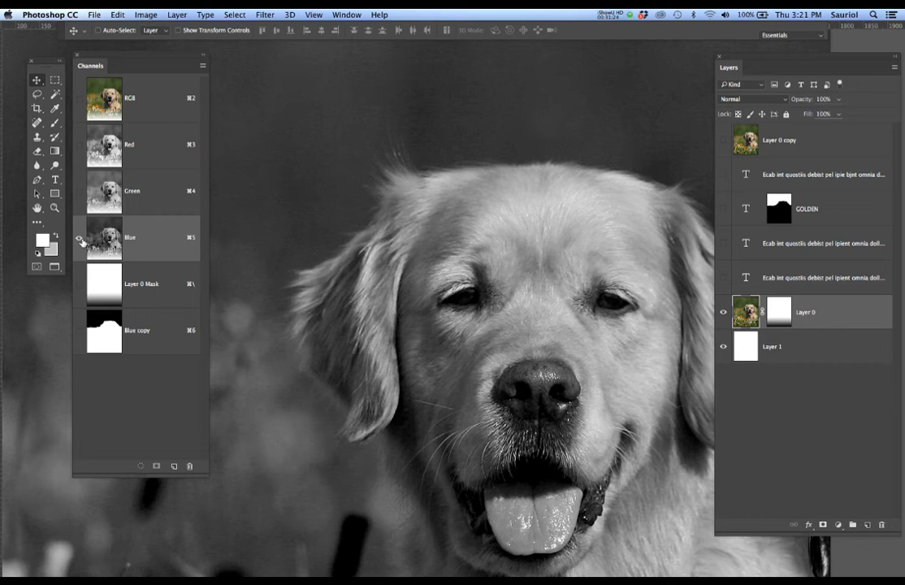
pyautogui.click(154, 335)
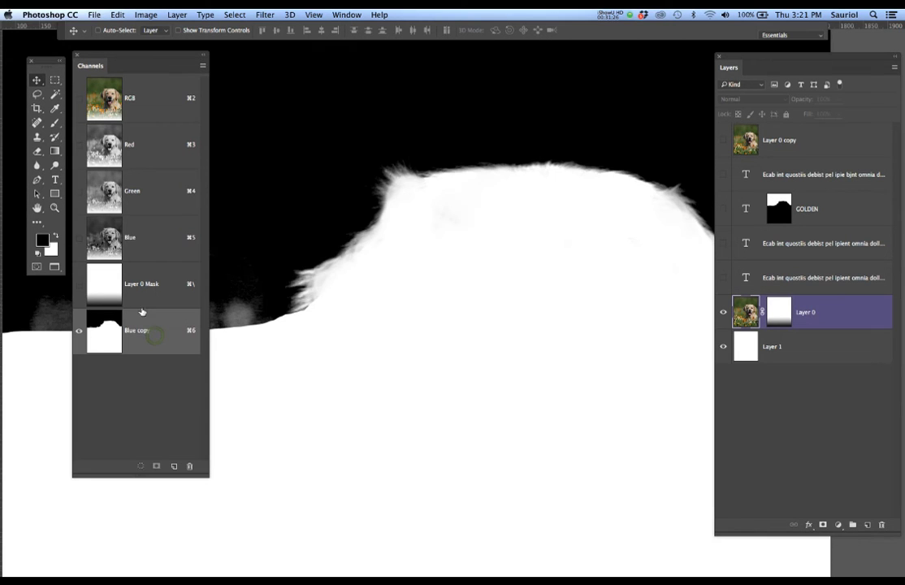
pyautogui.scroll(-3, 430, 307)
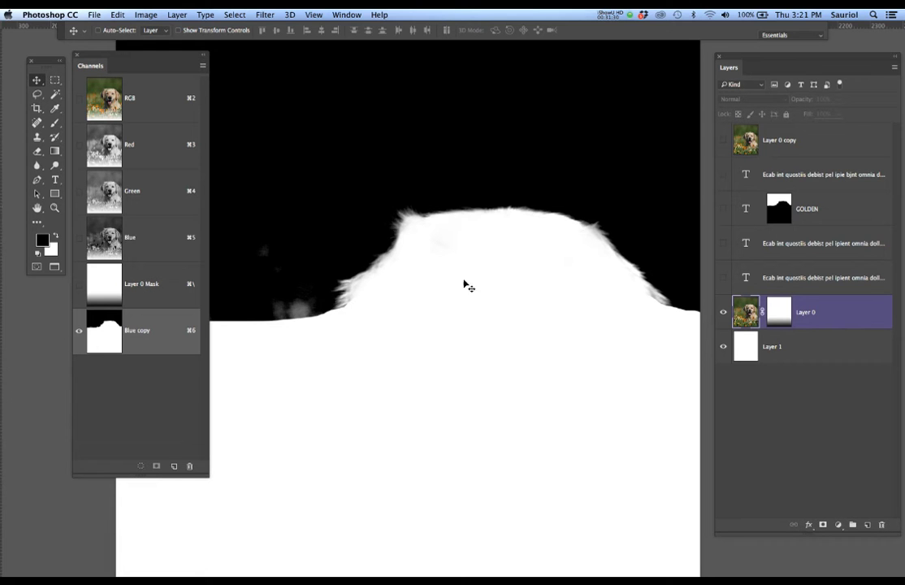
pyautogui.scroll(-2, 499, 290)
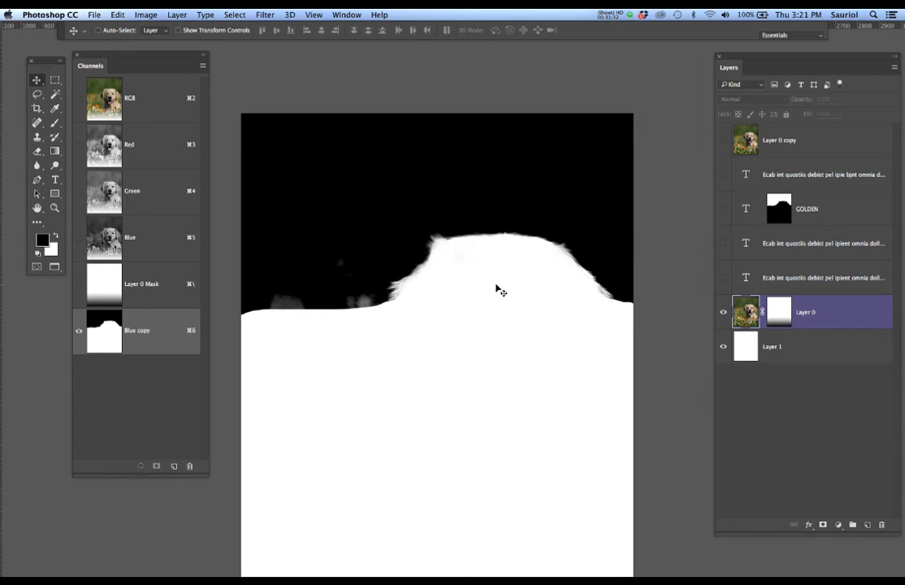
# Step: Make the GOLDEN layer visible in the RGB composite and move the Channels panel clear of the artwork
pyautogui.click(724, 210)
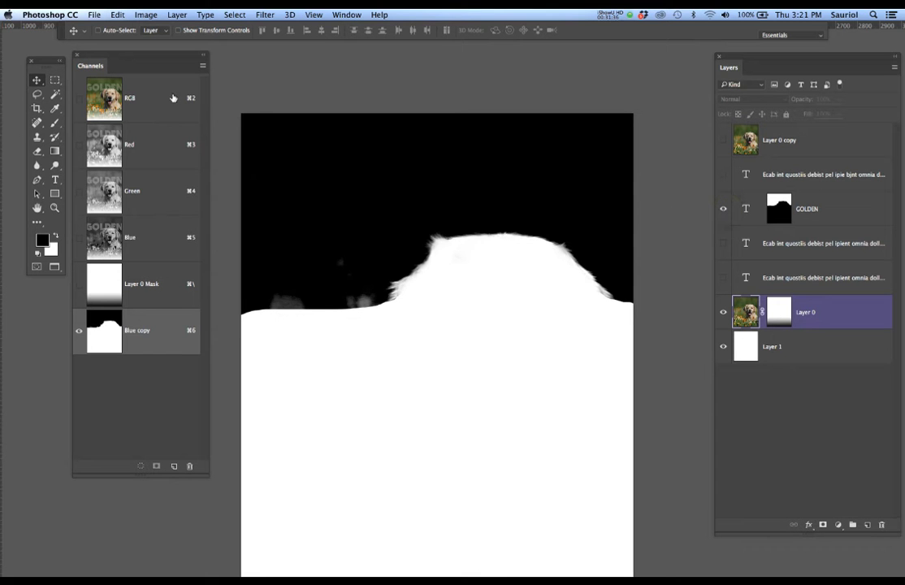
pyautogui.click(166, 95)
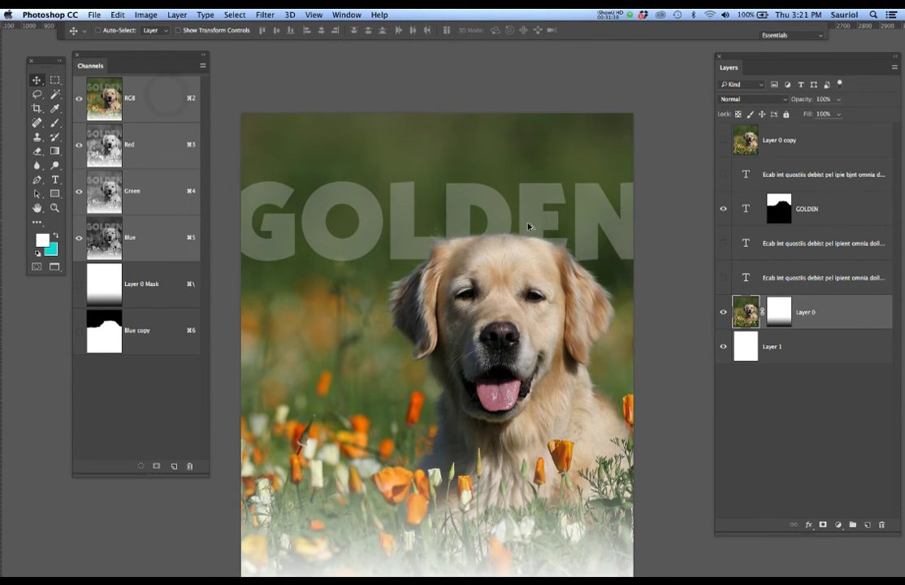
pyautogui.scroll(2, 529, 226)
pyautogui.moveTo(142, 58); pyautogui.dragTo(107, 52)
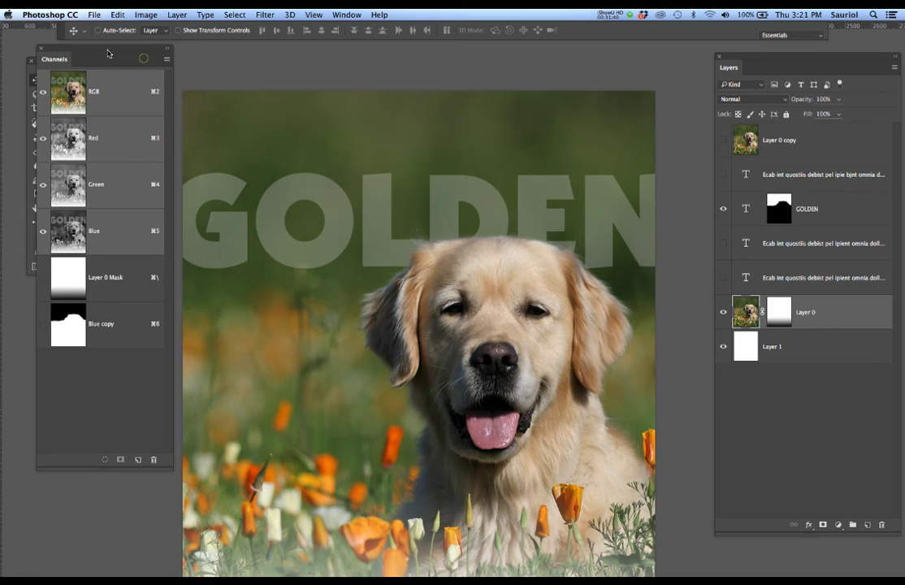
# Step: Delete the GOLDEN layer's mask and raise the layer's opacity to 45%
pyautogui.rightClick(774, 213)
pyautogui.click(800, 228)
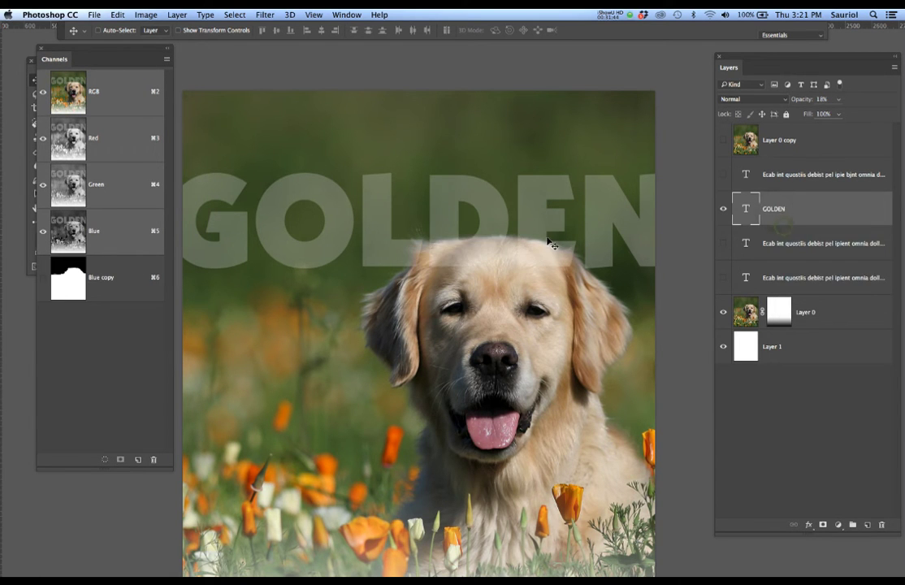
pyautogui.scroll(1, 530, 253)
pyautogui.scroll(-1, 529, 255)
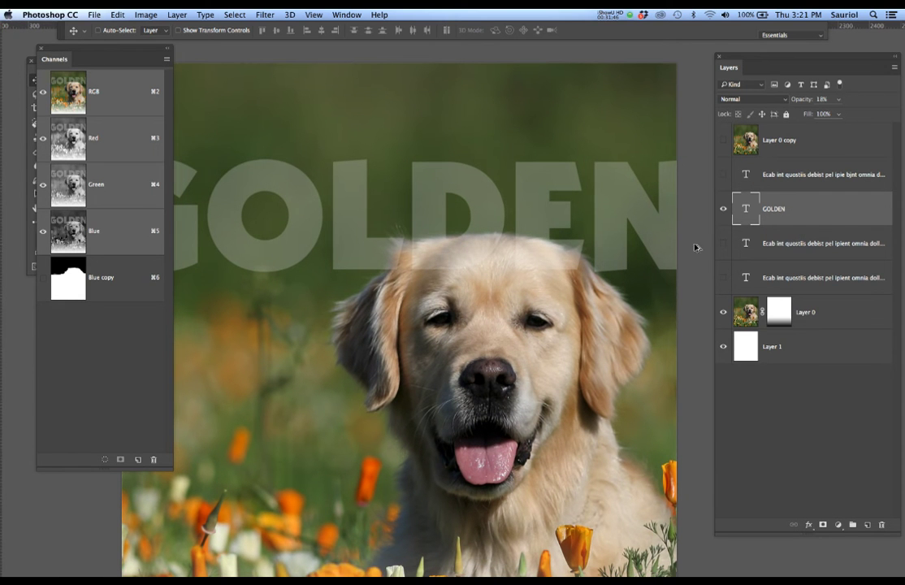
pyautogui.click(839, 100)
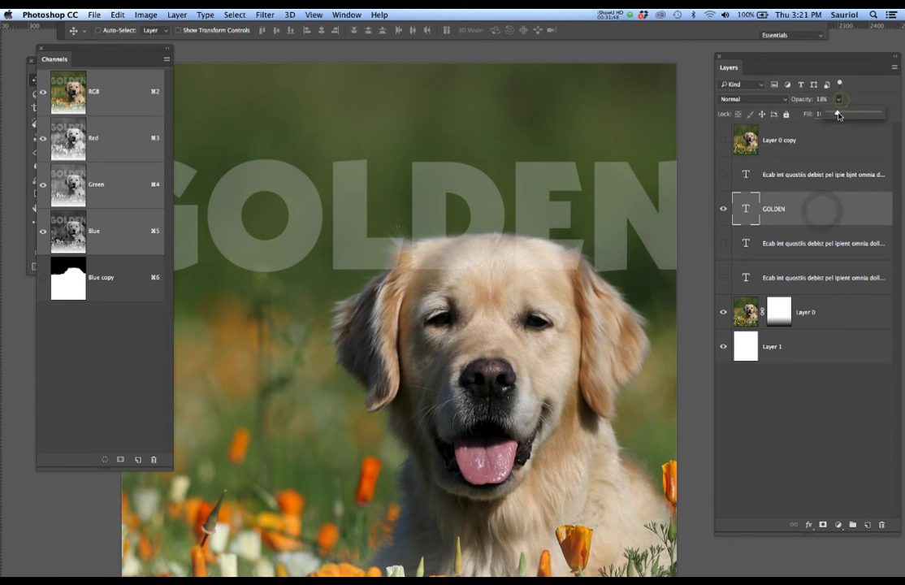
pyautogui.moveTo(836, 113); pyautogui.dragTo(851, 116)
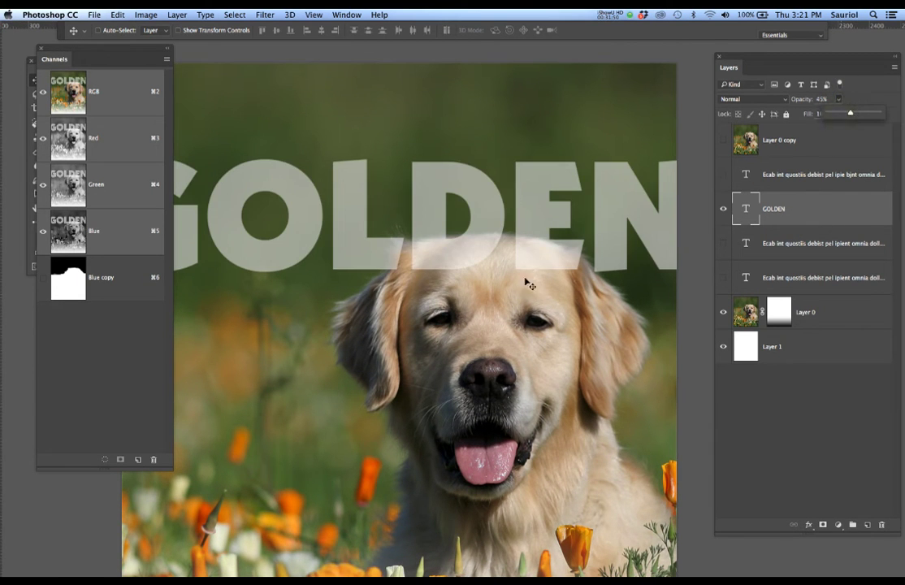
# Step: Load the Blue copy channel as a selection while keeping the RGB composite in view, and reposition the Channels panel
pyautogui.click(72, 287)
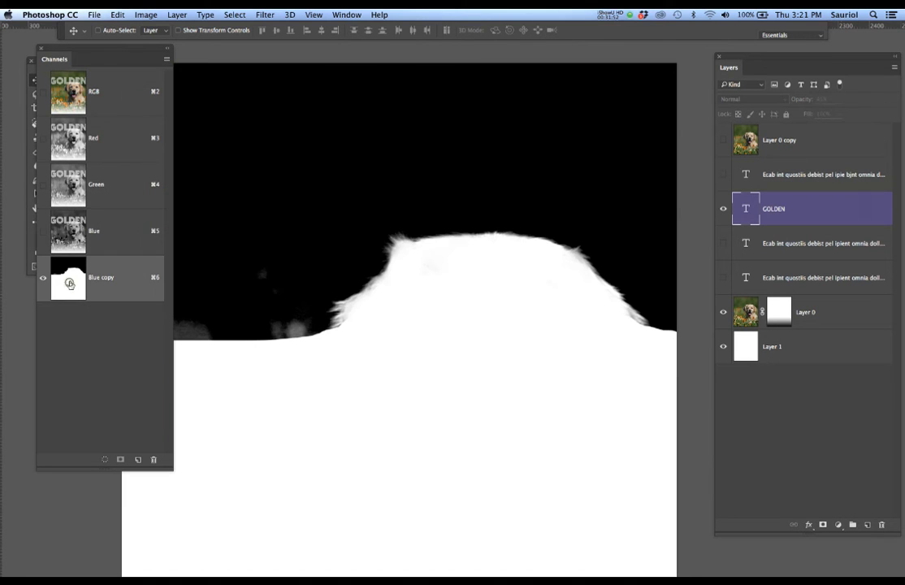
pyautogui.click(130, 102)
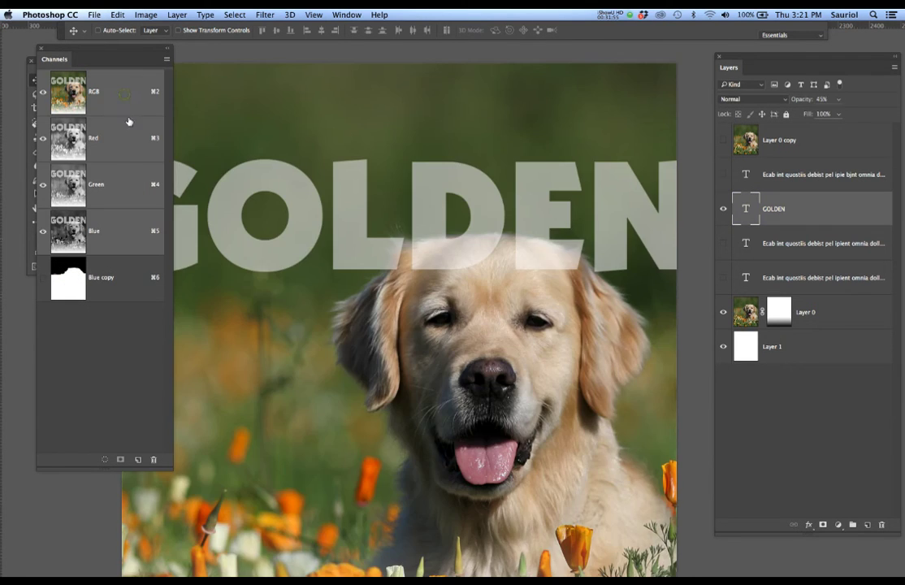
pyautogui.keyDown('super'); pyautogui.click(77, 276); pyautogui.keyUp('super')
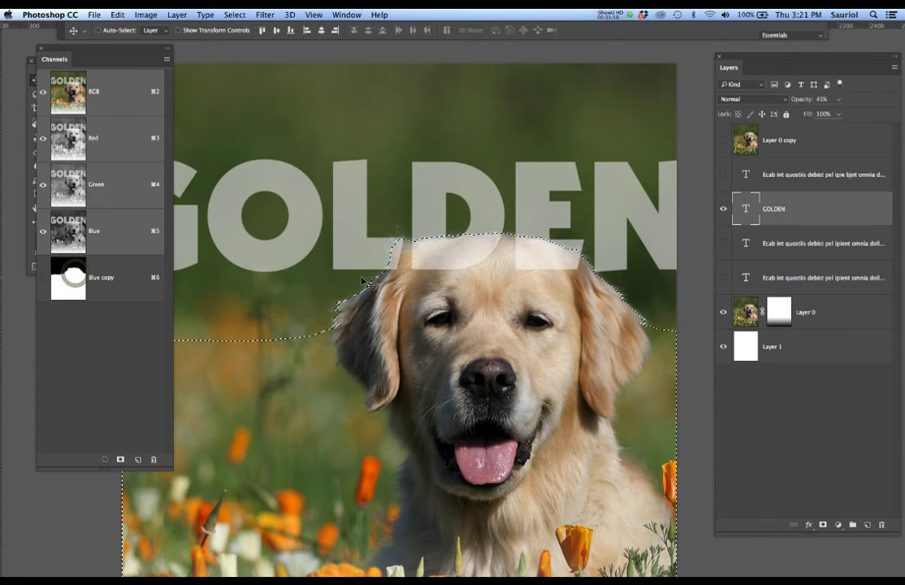
pyautogui.press('super+minus')
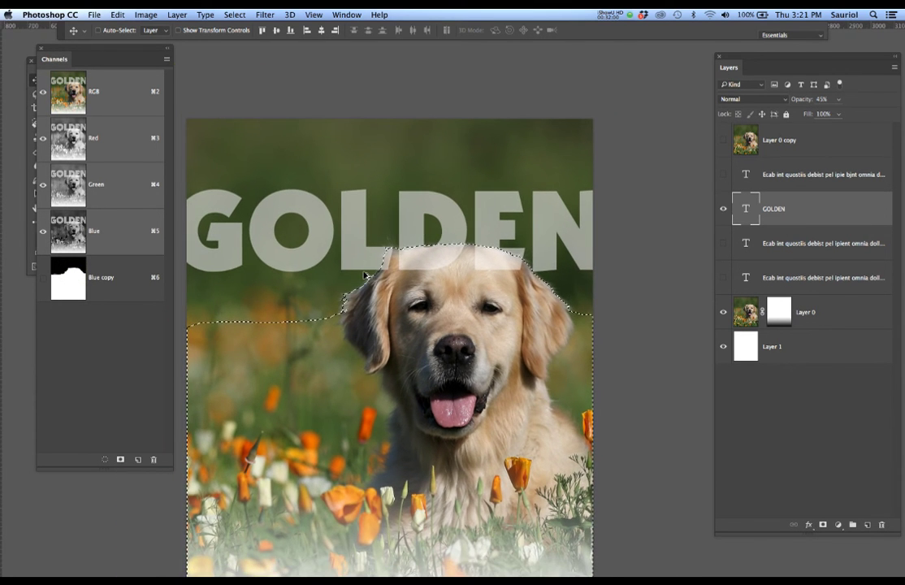
pyautogui.moveTo(416, 266); pyautogui.dragTo(425, 240)
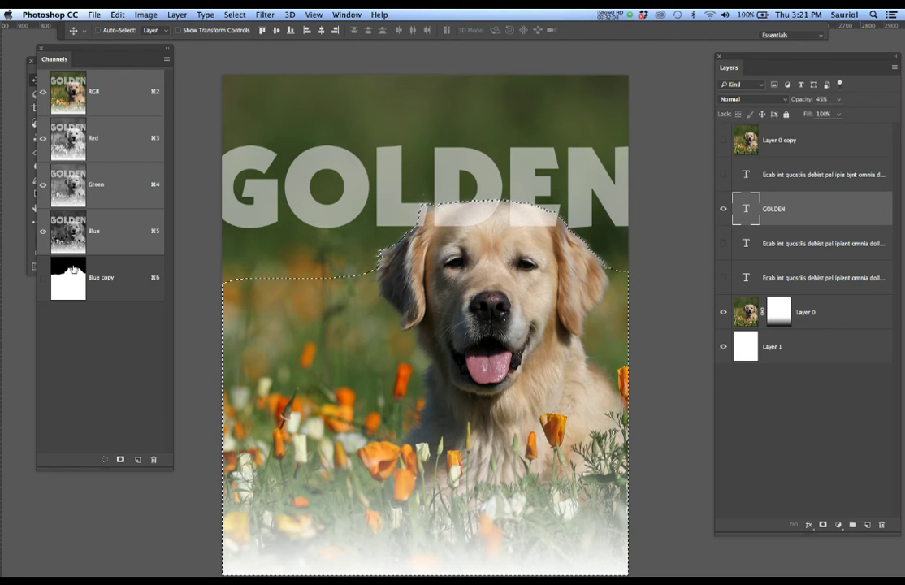
pyautogui.moveTo(102, 57); pyautogui.dragTo(140, 65)
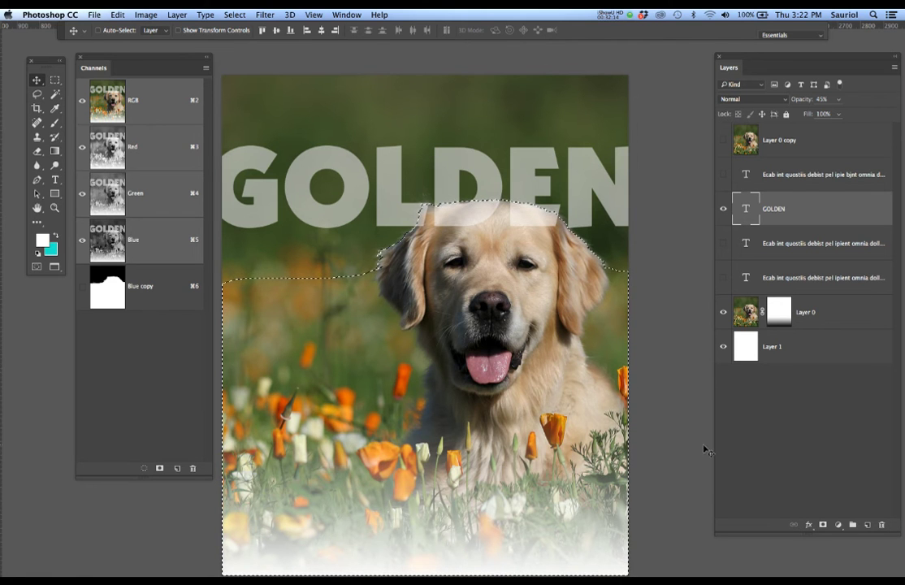
# Step: Try an inverted and a regular layer mask from the selection on the GOLDEN layer, undoing each one
pyautogui.click(725, 209)
pyautogui.click(726, 209)
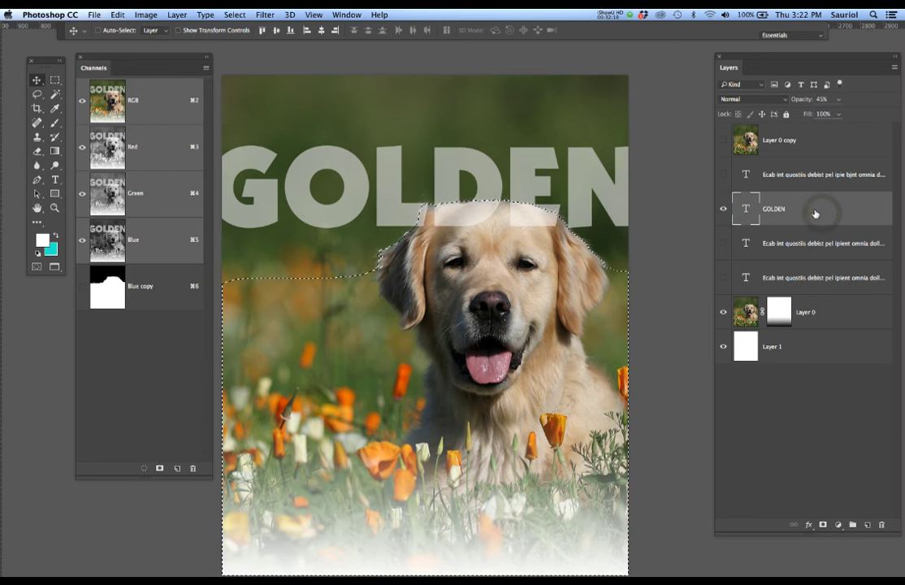
pyautogui.click(822, 525)
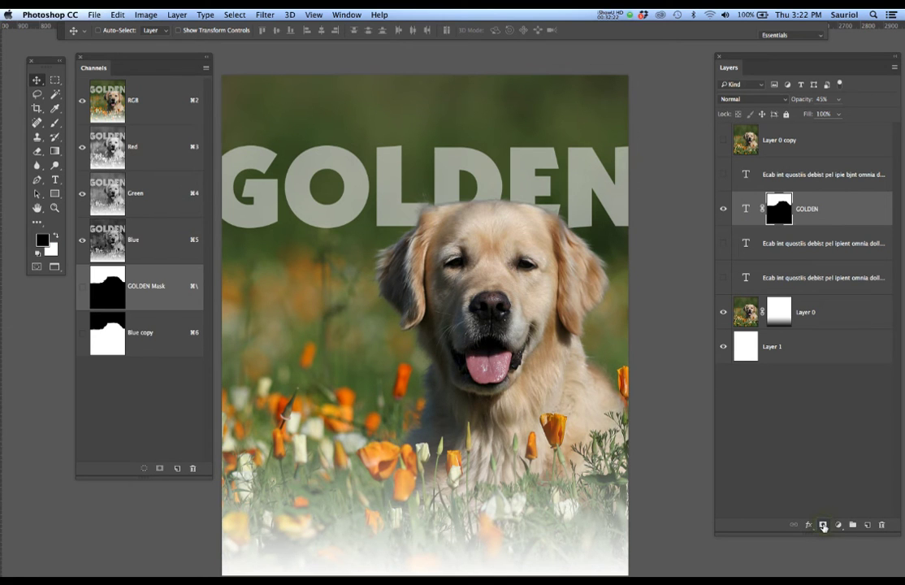
pyautogui.scroll(3, 564, 248)
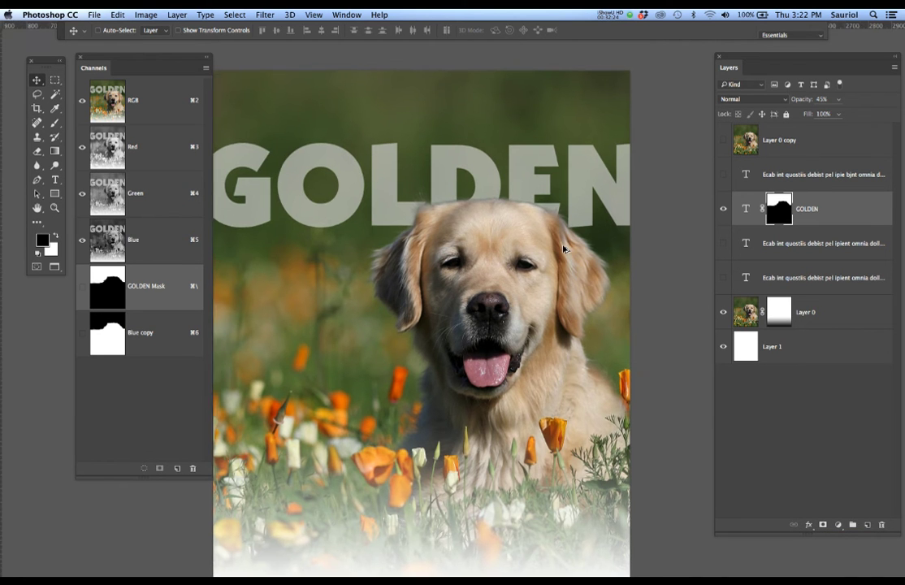
pyautogui.scroll(2, 563, 248)
pyautogui.press('super+z')
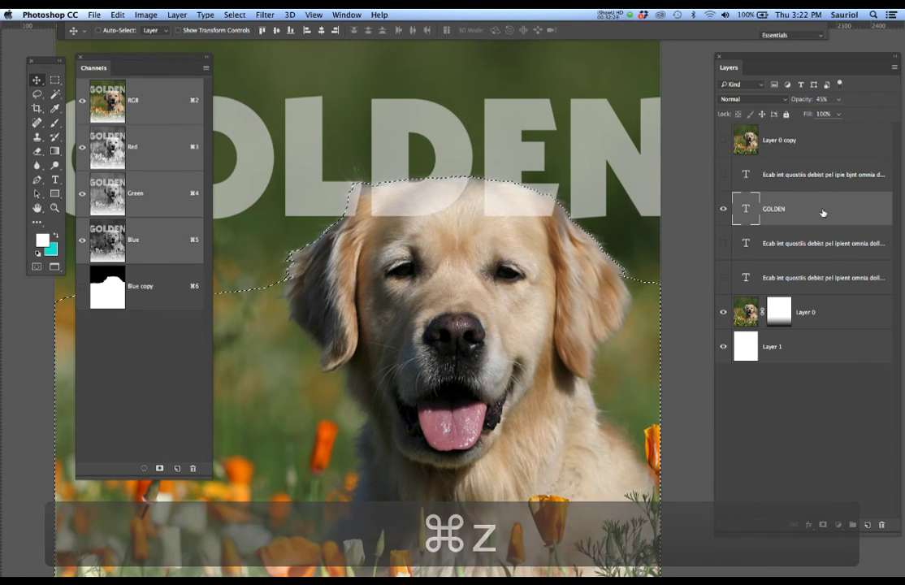
pyautogui.click(822, 524)
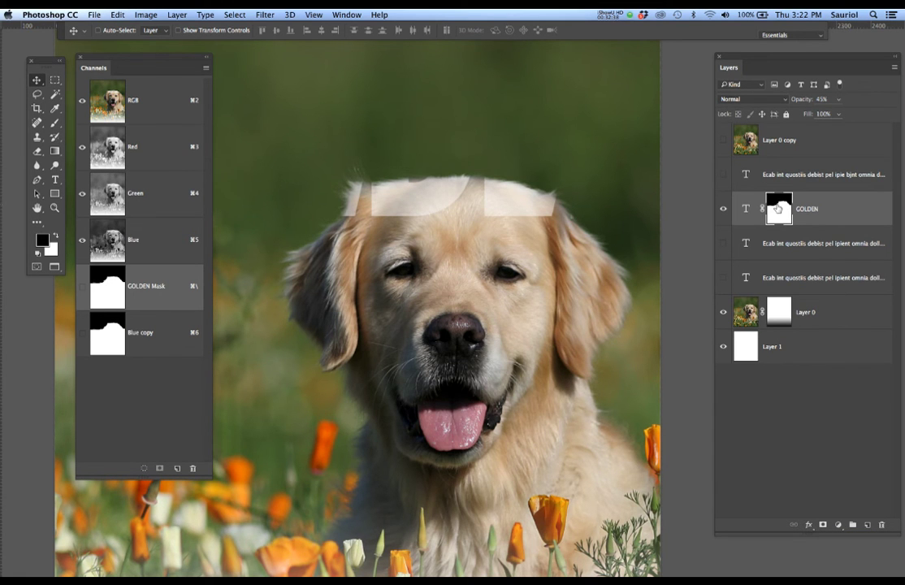
pyautogui.press('super+z')
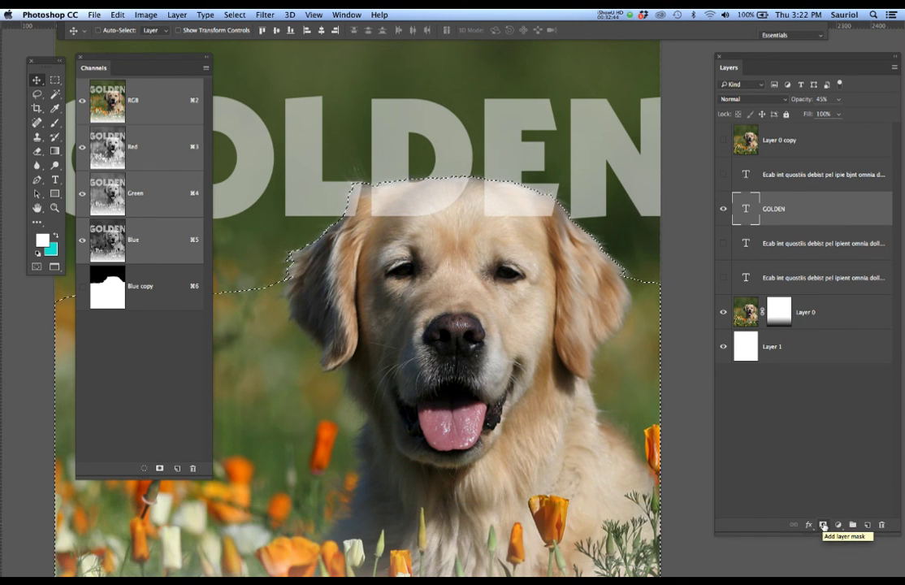
# Step: Add an inverted layer mask from the selection to GOLDEN, and rearrange the toolbox and a shortened Channels panel around the artwork
pyautogui.keyDown('alt'); pyautogui.click(822, 527); pyautogui.keyUp('alt')
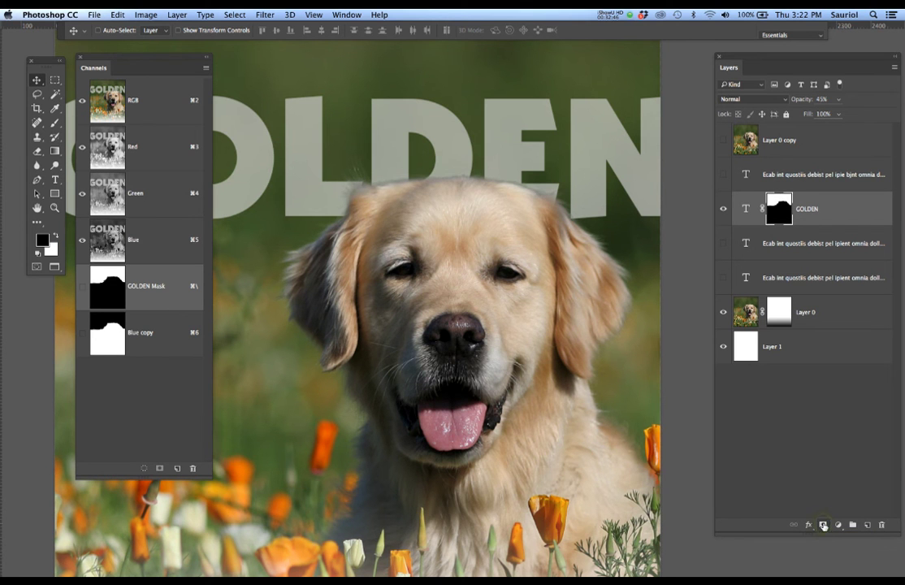
pyautogui.scroll(-2, 480, 297)
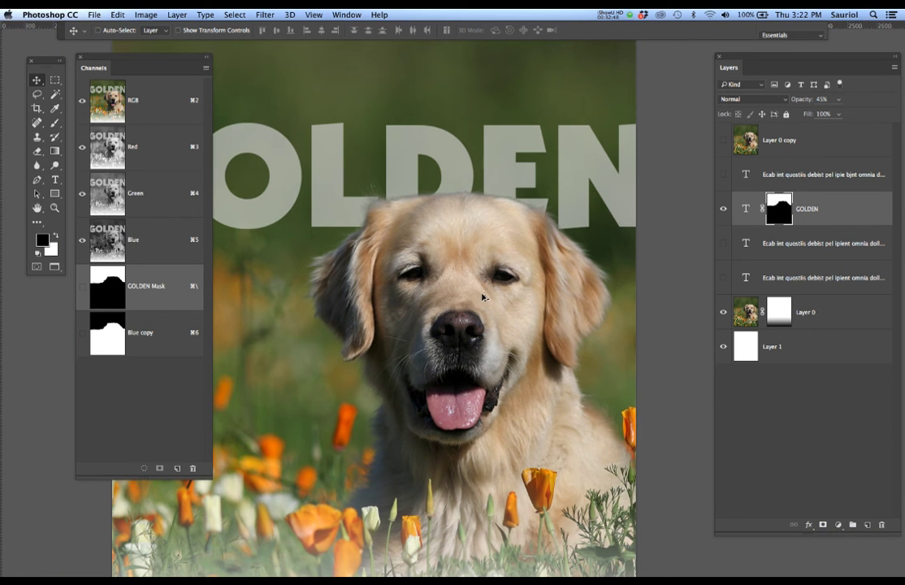
pyautogui.moveTo(43, 64); pyautogui.dragTo(27, 51)
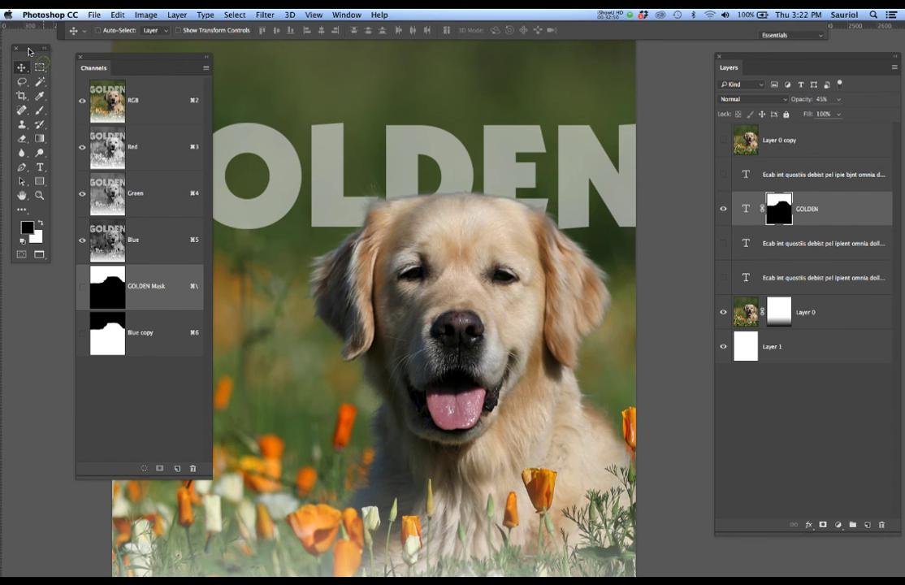
pyautogui.moveTo(212, 478); pyautogui.dragTo(207, 359)
pyautogui.moveTo(172, 72); pyautogui.dragTo(118, 297)
pyautogui.scroll(-1, 369, 228)
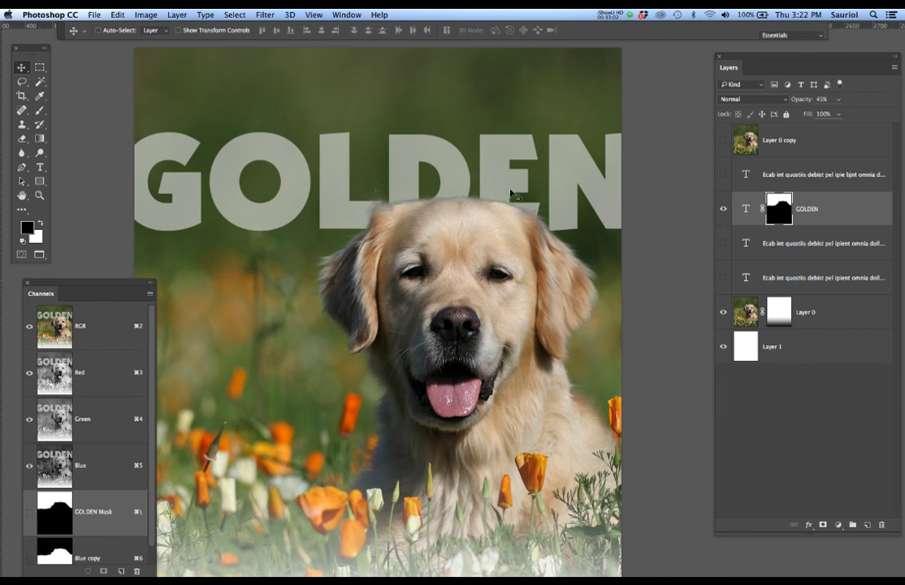
# Step: Unlink the GOLDEN layer's mask from its text and make the text, not the mask, the active target
pyautogui.click(762, 209)
pyautogui.click(748, 213)
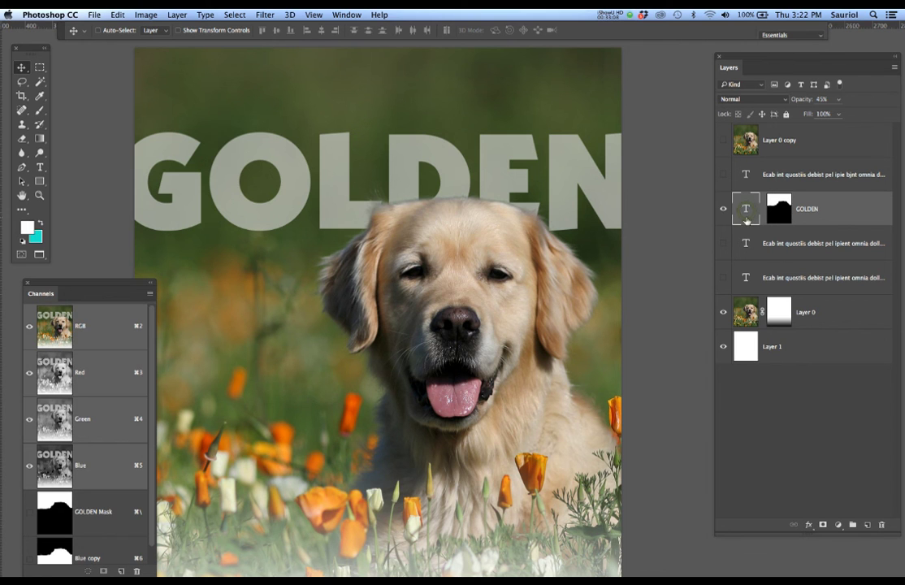
pyautogui.click(783, 210)
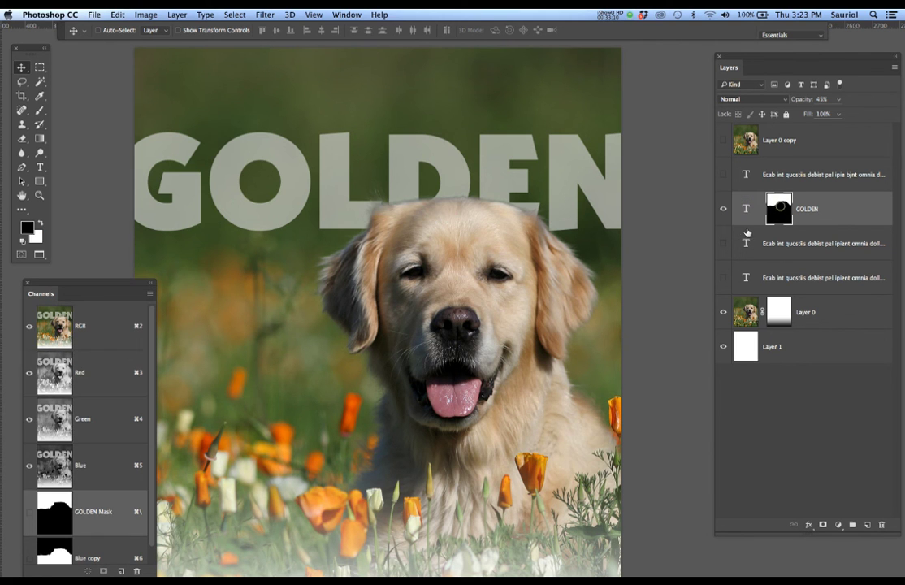
pyautogui.click(749, 210)
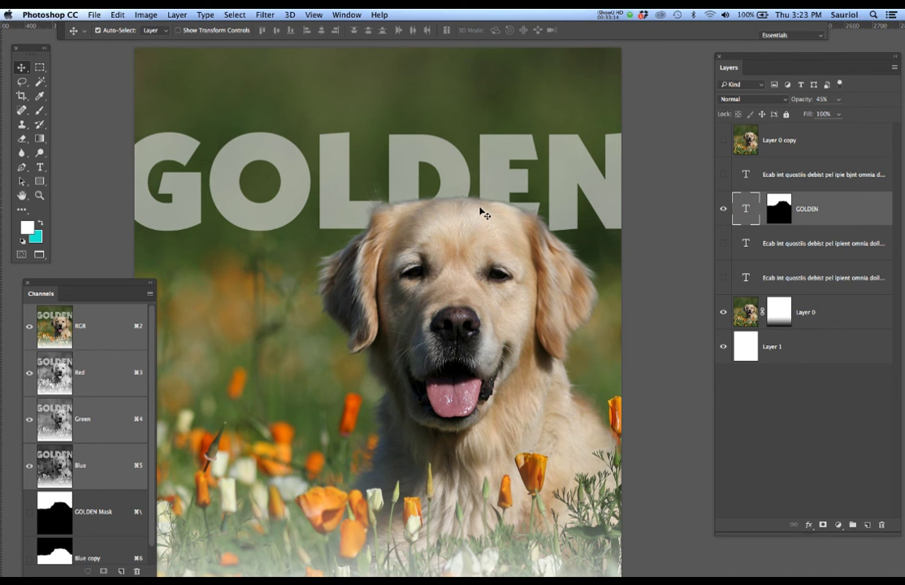
# Step: Try moving and scaling down the unlinked GOLDEN text behind the dog's head with Free Transform, and undo the changes
pyautogui.press('super+t')
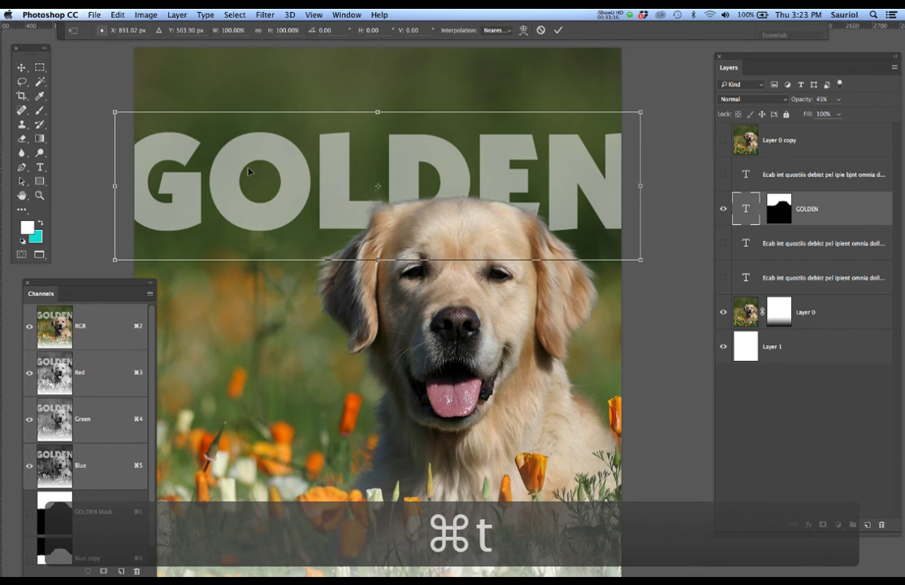
pyautogui.moveTo(246, 165)
pyautogui.mouseDown()
pyautogui.moveTo(286, 173)
pyautogui.moveTo(222, 177)
pyautogui.moveTo(279, 172)
pyautogui.moveTo(250, 175)
pyautogui.mouseUp()
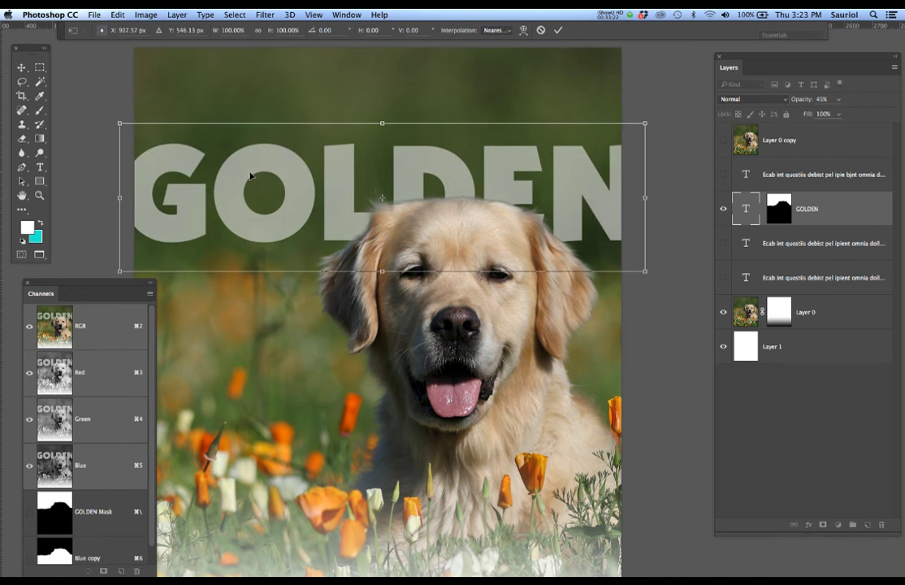
pyautogui.press('super+z')
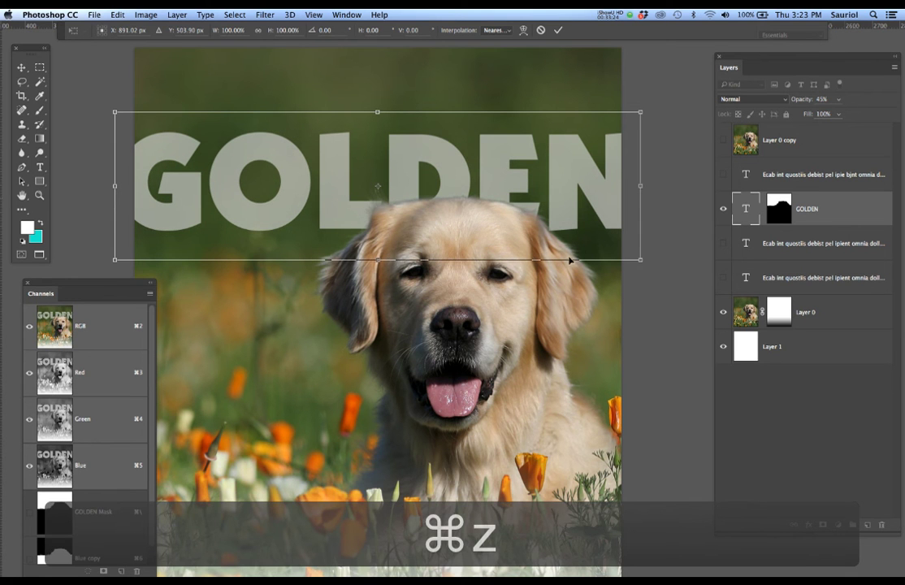
pyautogui.moveTo(631, 260); pyautogui.dragTo(533, 228)
pyautogui.moveTo(479, 181); pyautogui.dragTo(541, 210)
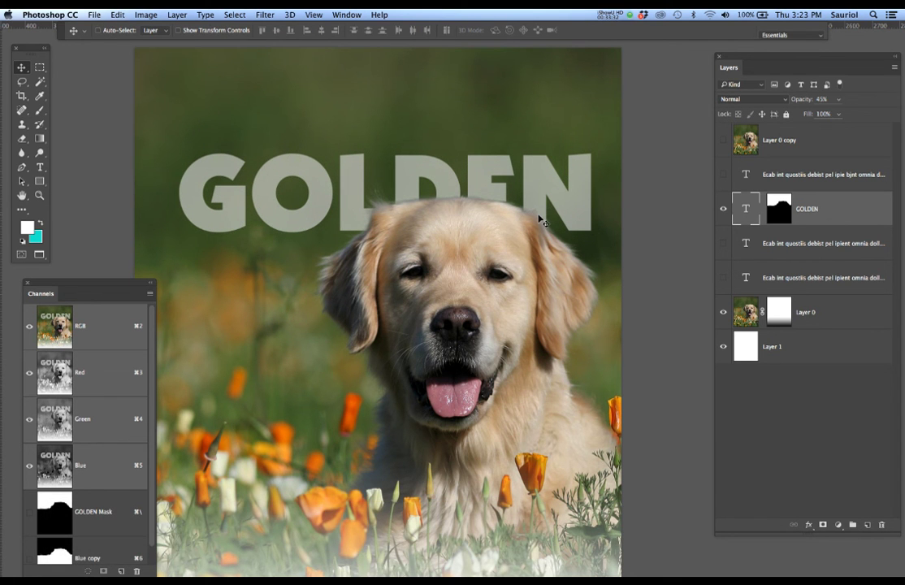
pyautogui.press('super+z')
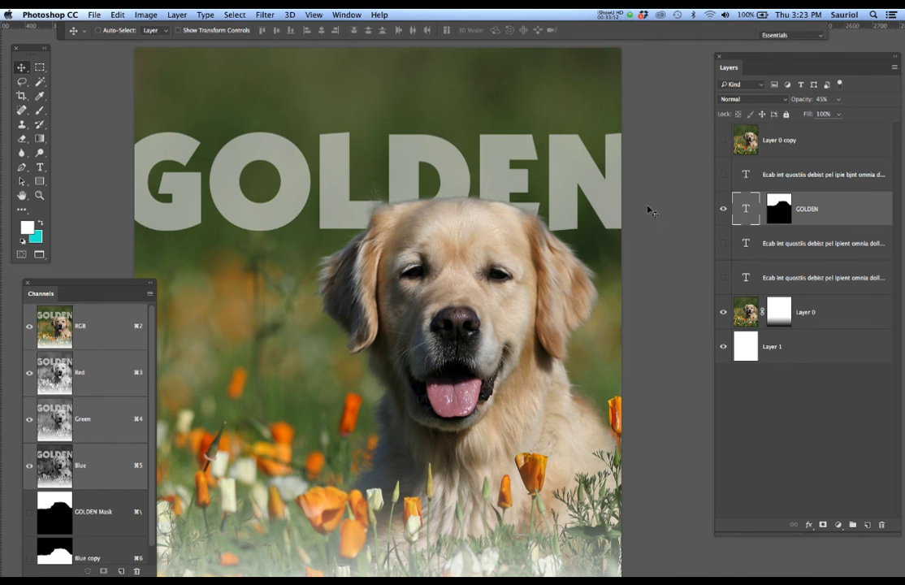
# Step: Show the body text layer directly above the GOLDEN layer
pyautogui.click(723, 174)
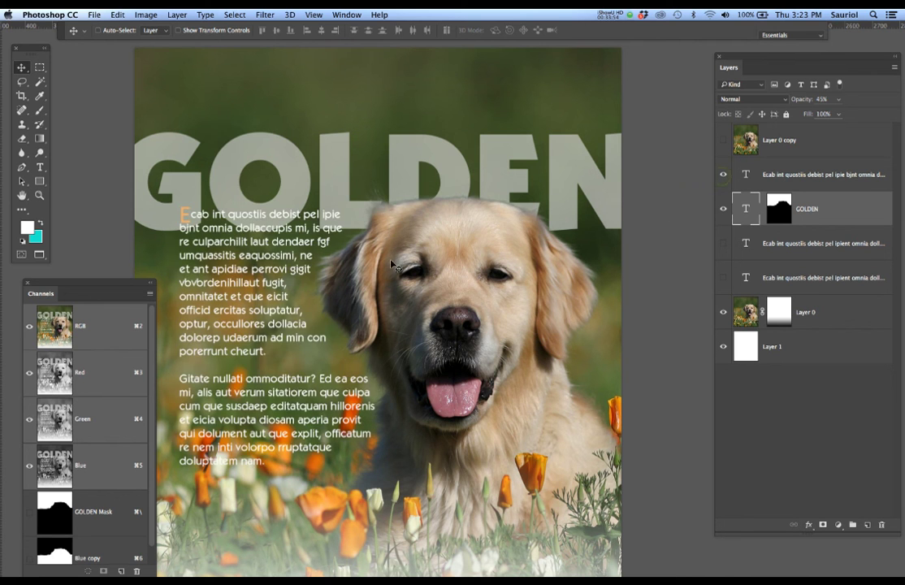